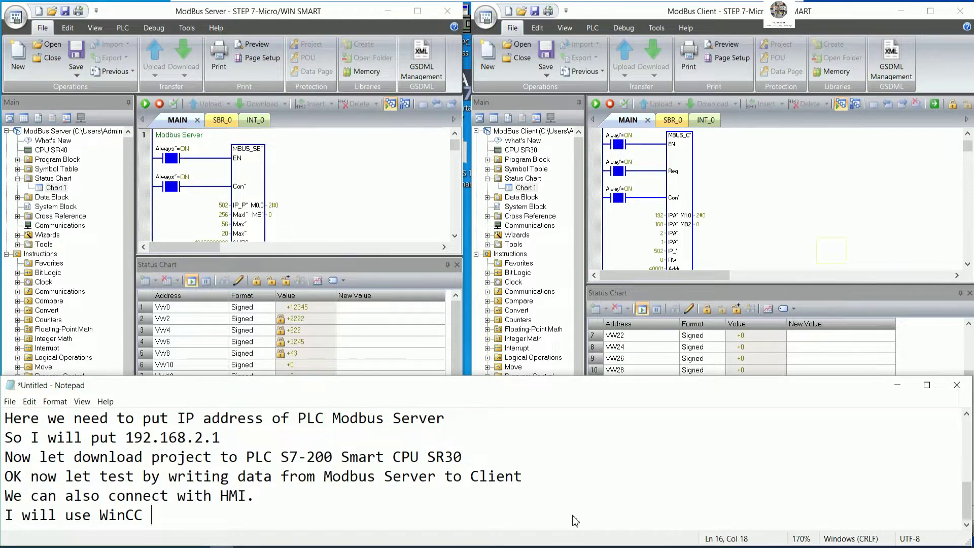
# Step: Complete the last note line so it reads "I will use WinCC flexible for create the screen to set data from Modbus Server"
pyautogui.write('flexible for ')
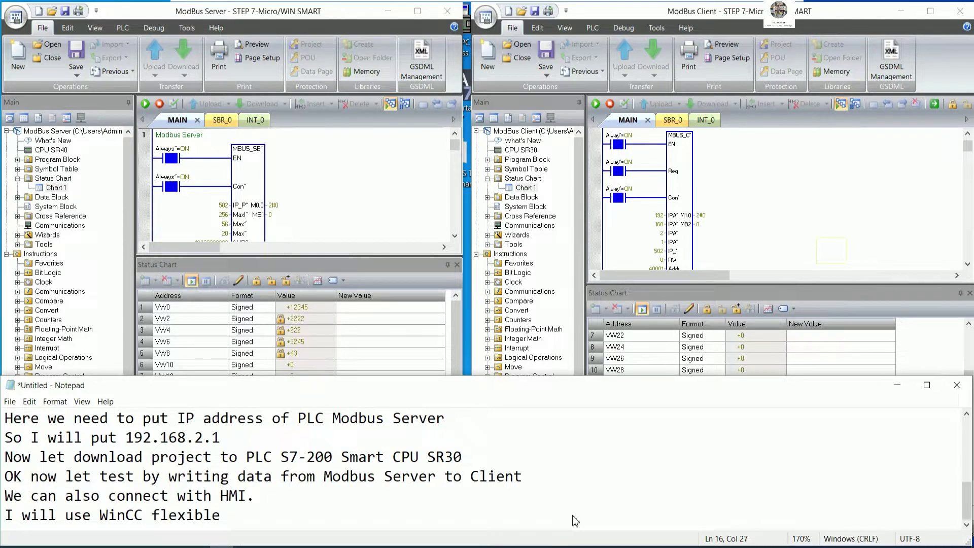
pyautogui.write('create ')
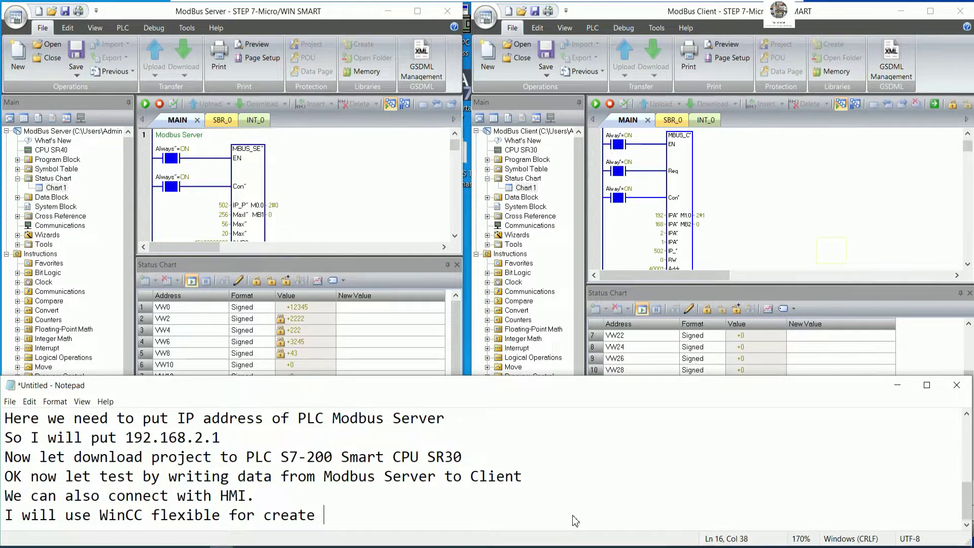
pyautogui.write('the screen ')
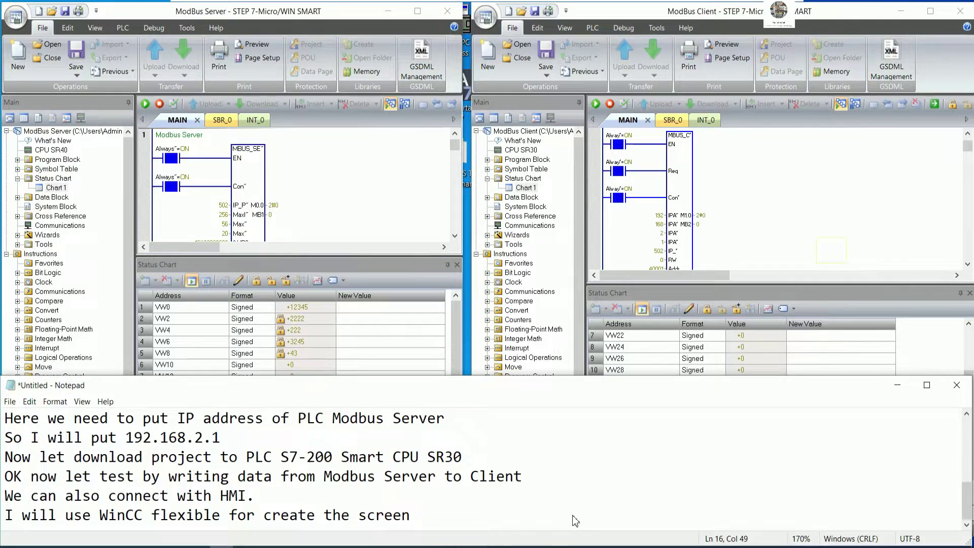
pyautogui.write('to set data fri')
pyautogui.write('m')
pyautogui.press('BackSpace')
pyautogui.press('BackSpace')
pyautogui.press('BackSpace')
pyautogui.write('om ')
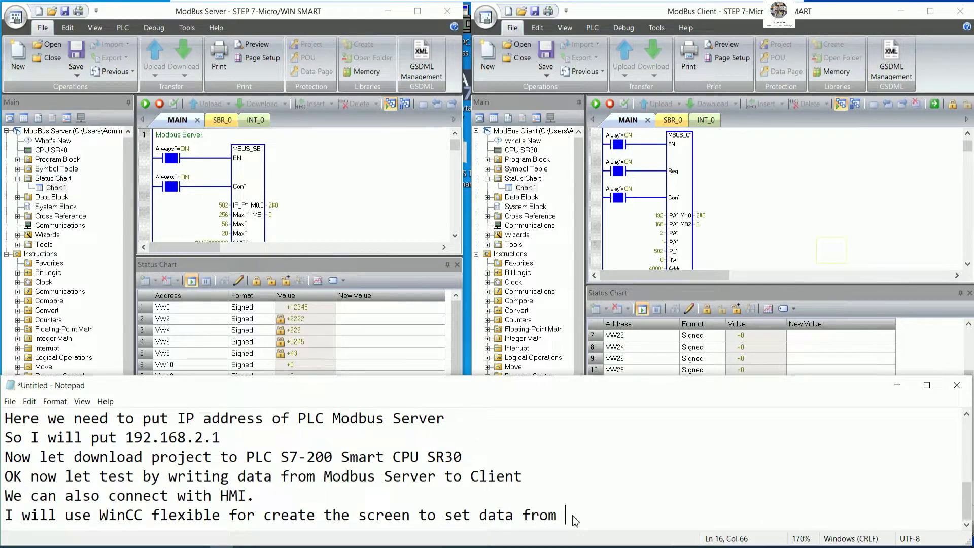
pyautogui.write('Modbus Server')
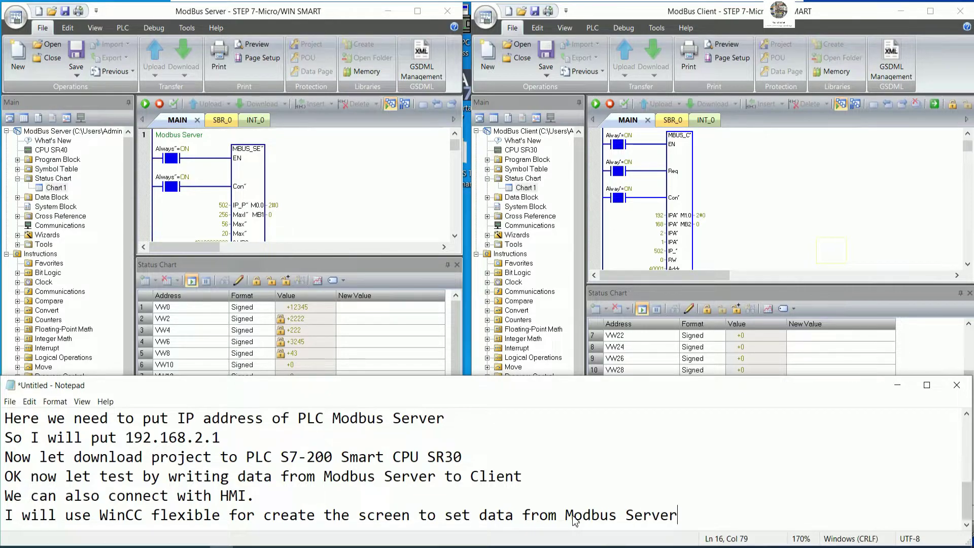
# Step: Minimize the notes and both PLC project windows, and launch WinCC flexible 2008 from the desktop
pyautogui.click(903, 392)
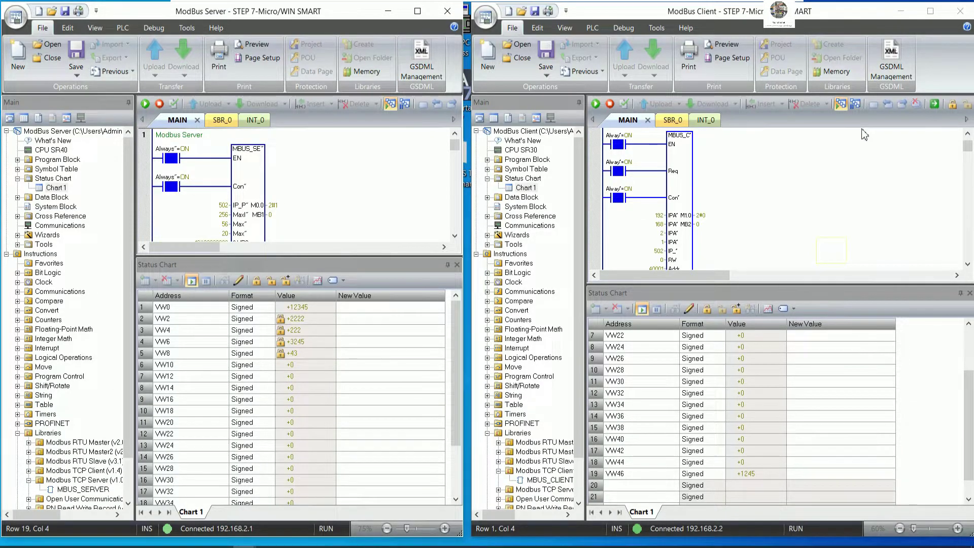
pyautogui.click(902, 10)
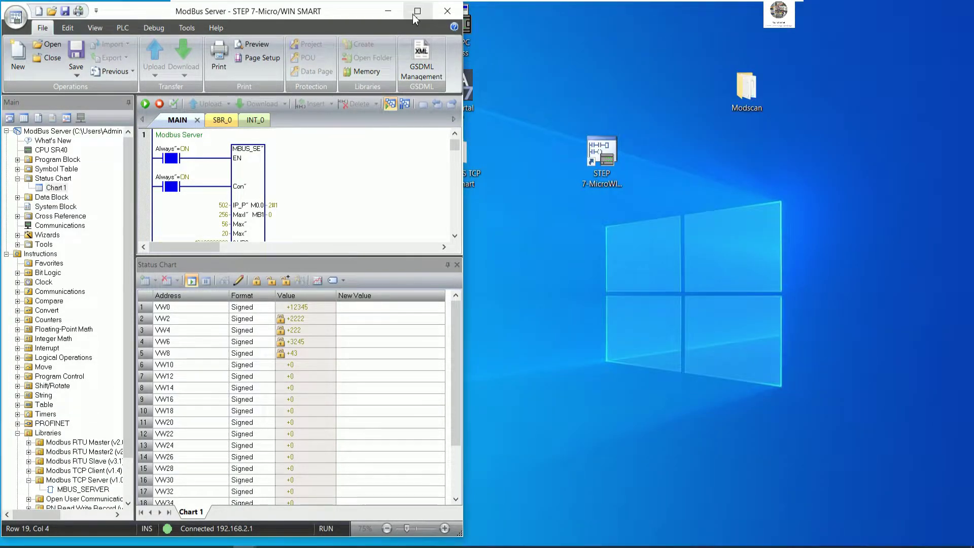
pyautogui.click(388, 10)
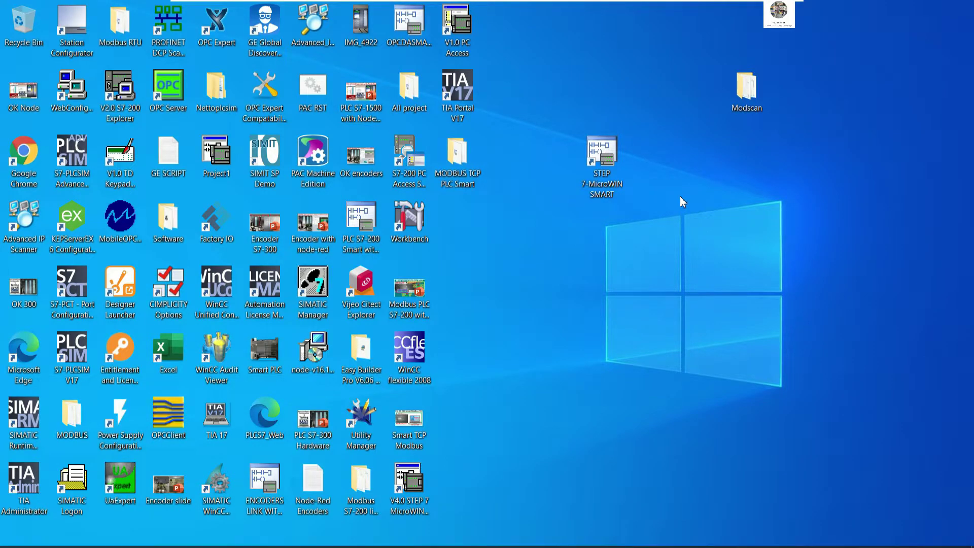
pyautogui.click(422, 343)
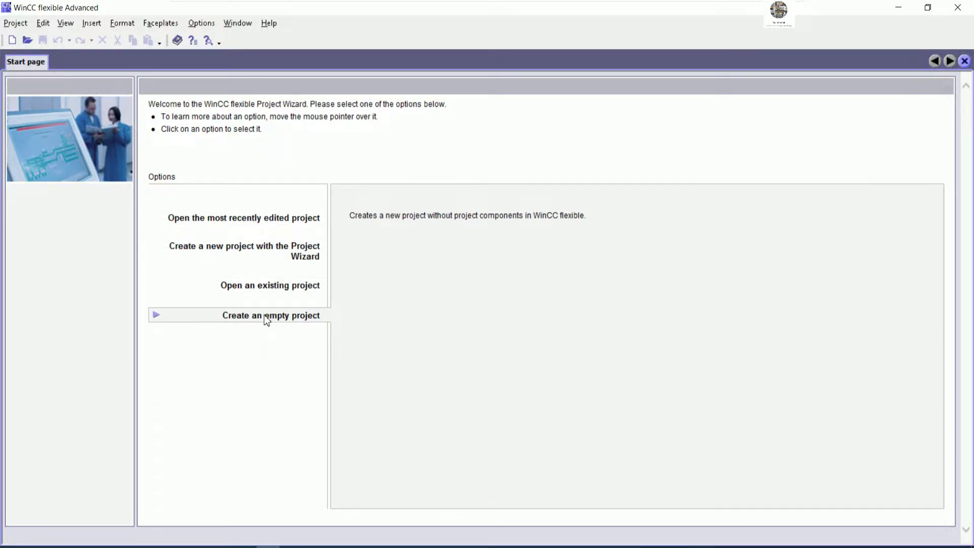
# Step: Create an empty project for the Multi Panel MP 277 10" Touch device
pyautogui.click(266, 315)
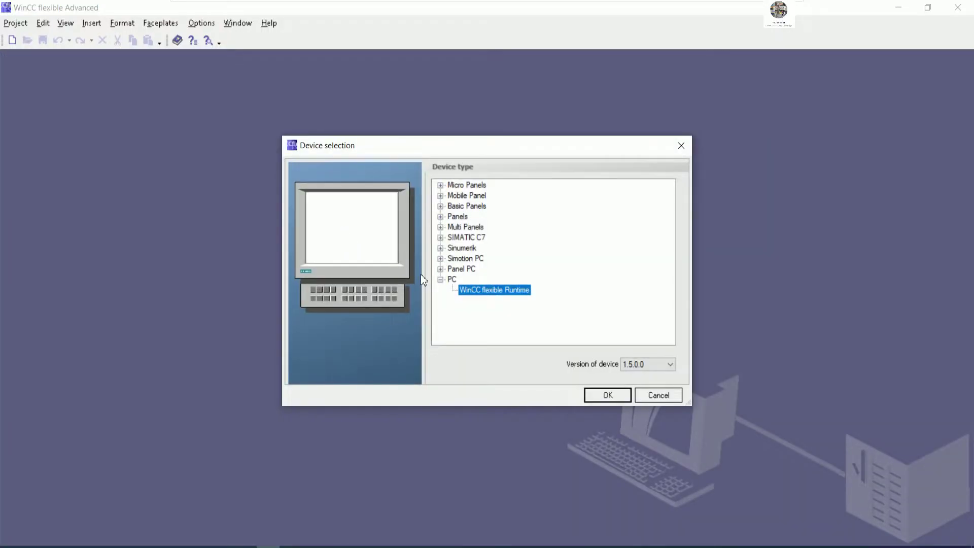
pyautogui.click(440, 226)
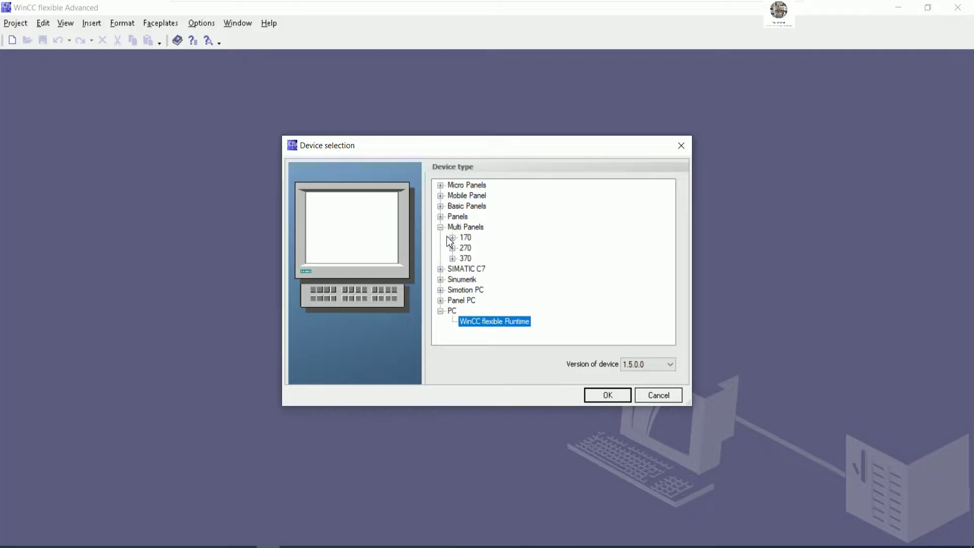
pyautogui.click(452, 247)
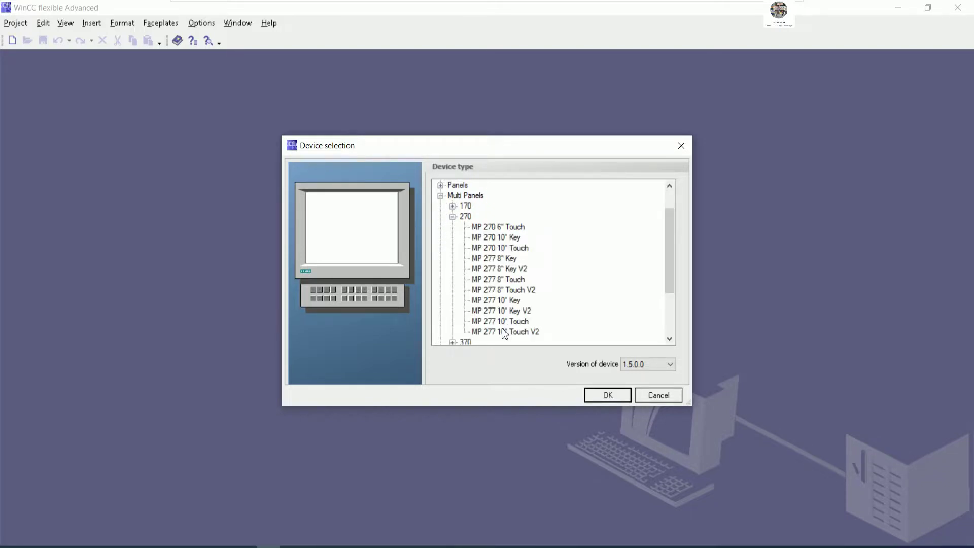
pyautogui.click(502, 332)
pyautogui.click(513, 321)
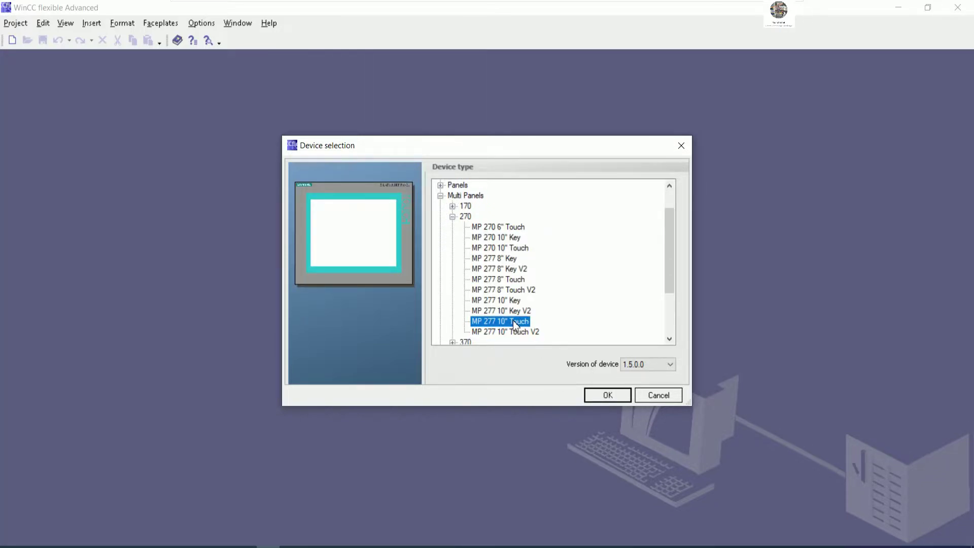
pyautogui.click(605, 396)
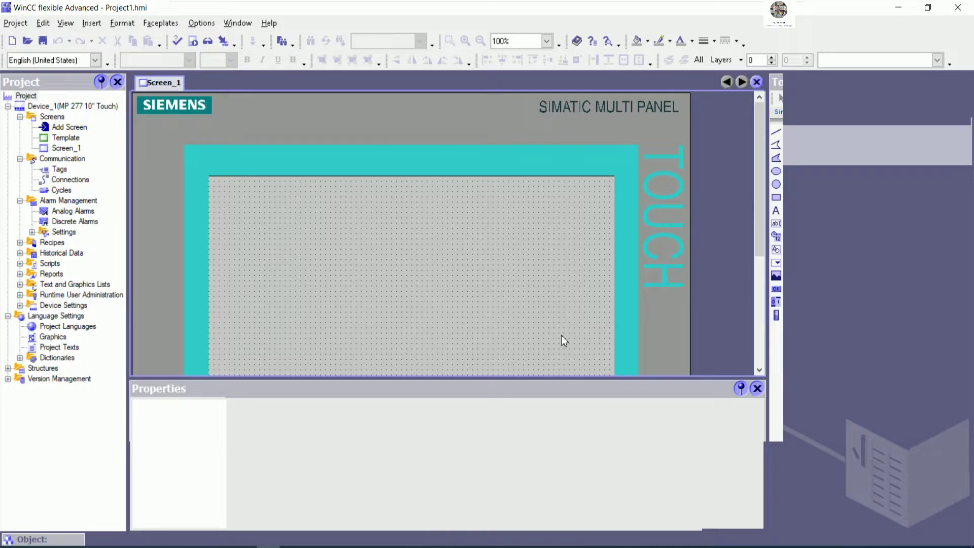
# Step: Check the connected IP address of the ModBus Server PLC in STEP 7-Micro/WIN SMART and return to WinCC flexible
pyautogui.moveTo(241, 546)
pyautogui.click(197, 517)
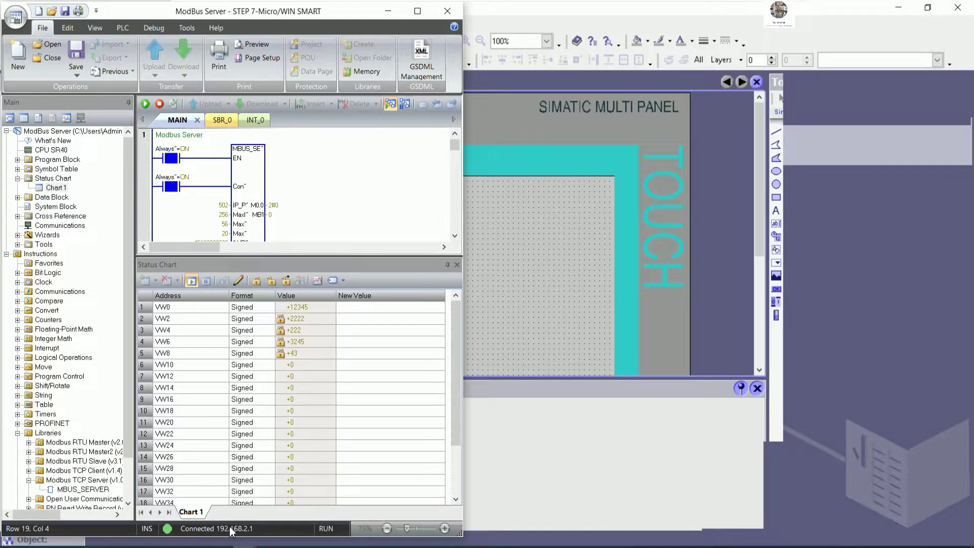
pyautogui.click(518, 212)
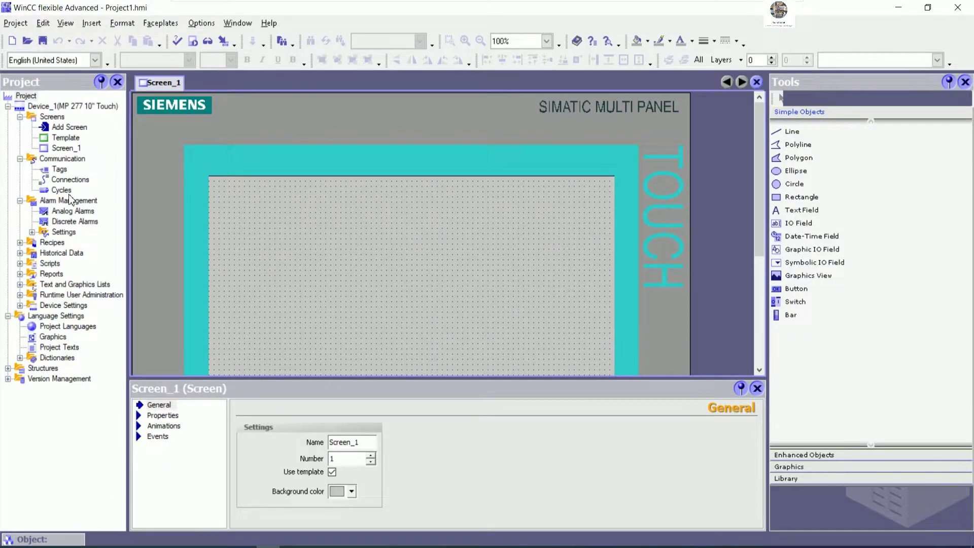
# Step: Add a communication connection named ModbusServer to the HMI device
pyautogui.click(60, 169)
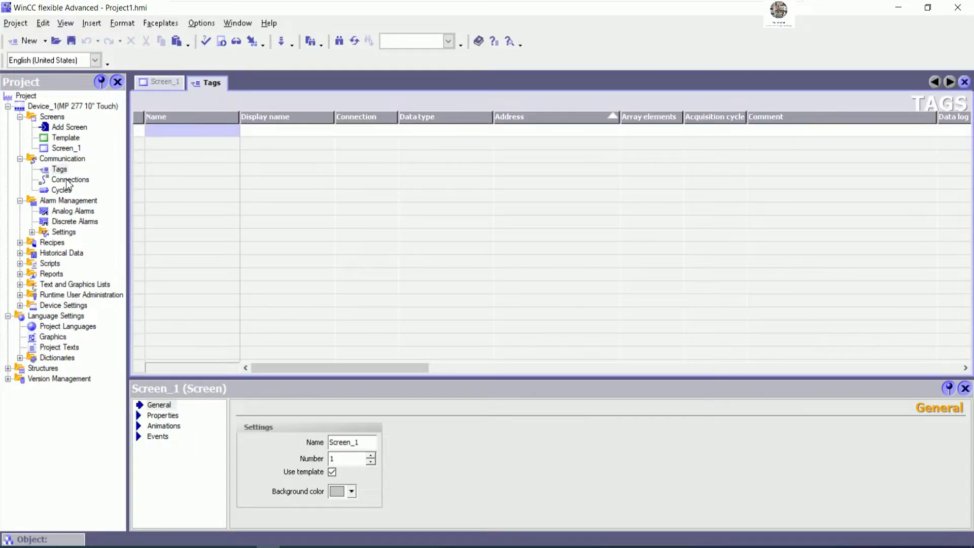
pyautogui.click(66, 180)
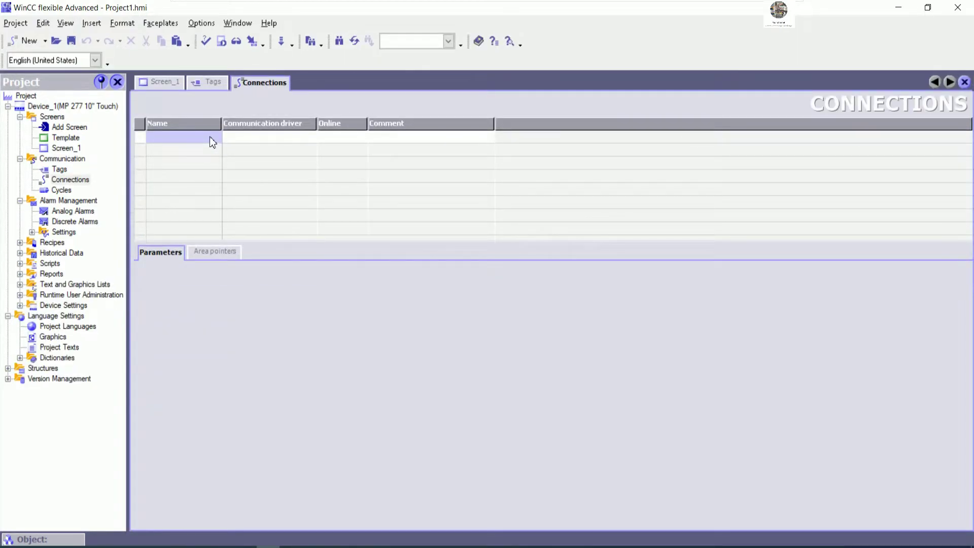
pyautogui.doubleClick(210, 137)
pyautogui.write('M')
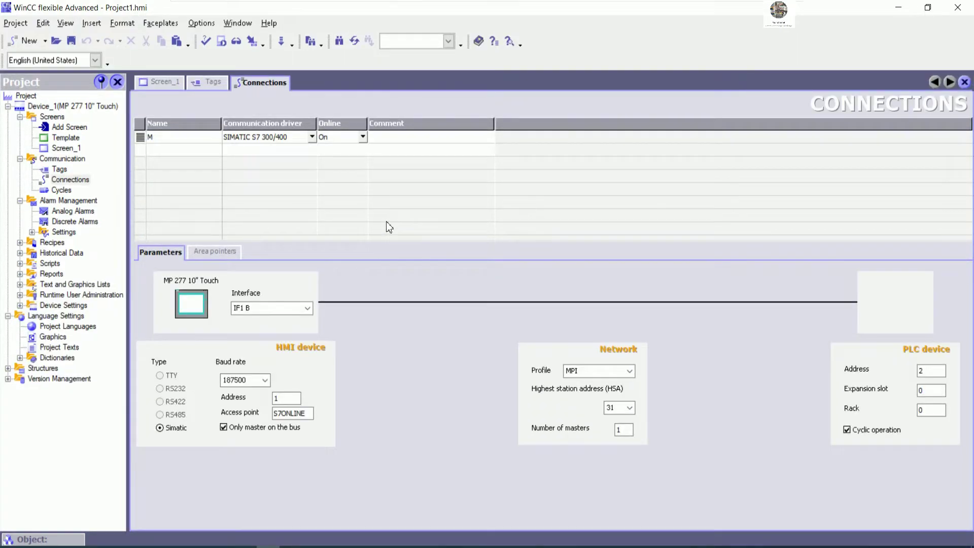
pyautogui.write('odbusSer')
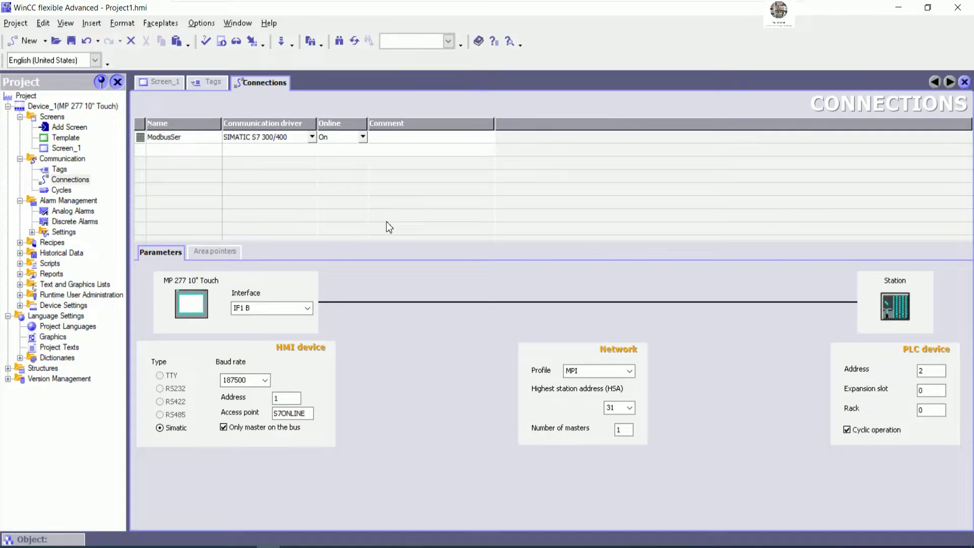
pyautogui.write('ver')
pyautogui.press('Return')
pyautogui.press('Tab')
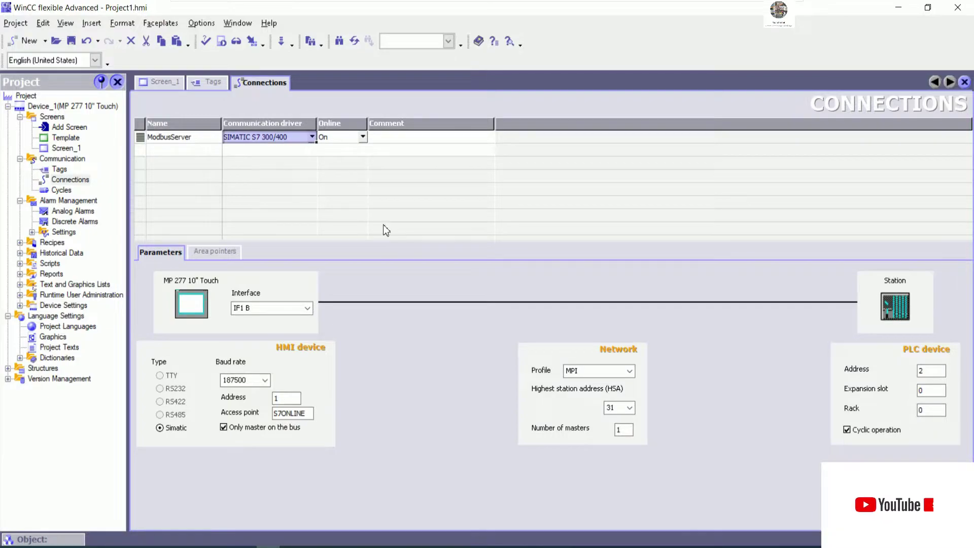
# Step: Set the ModbusServer connection's communication driver to SIMATIC S7 200 and its interface to Ethernet
pyautogui.click(311, 137)
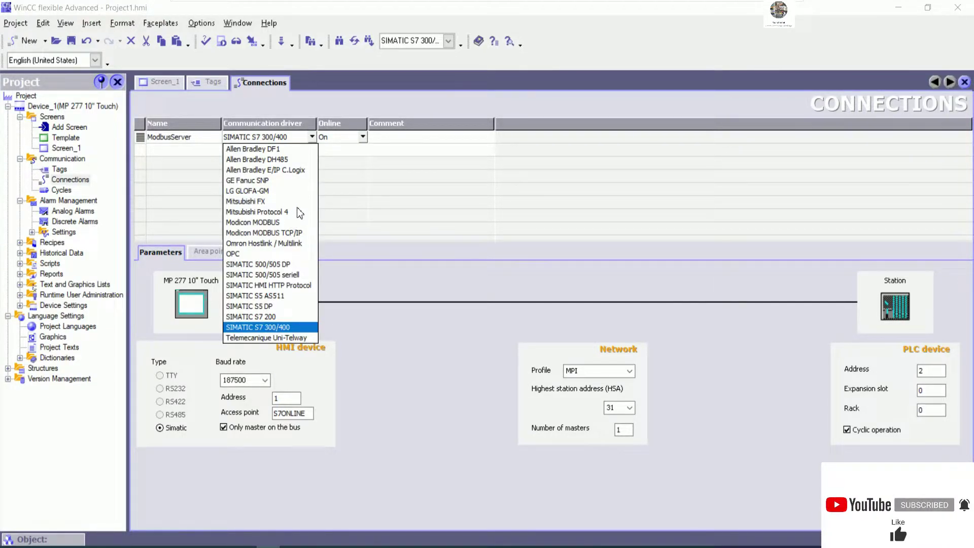
pyautogui.click(251, 316)
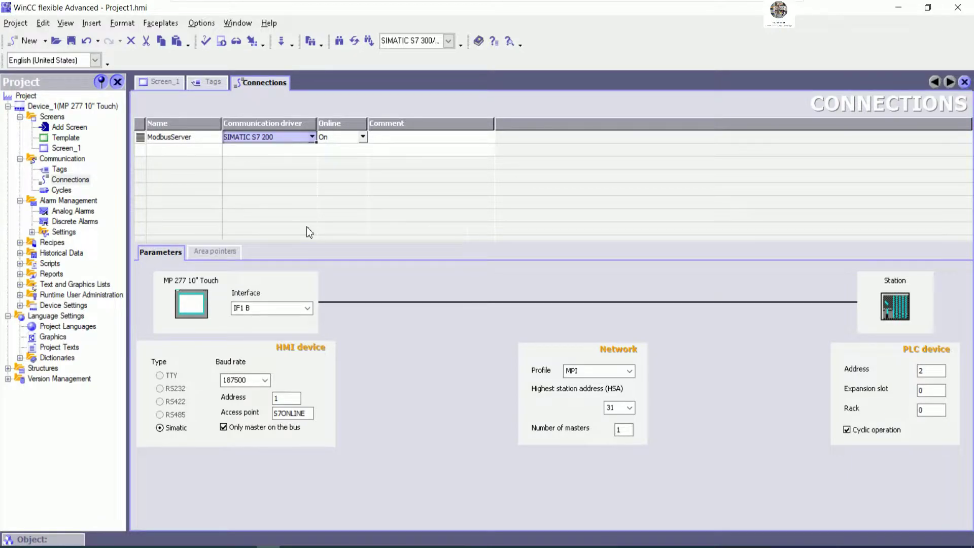
pyautogui.click(312, 137)
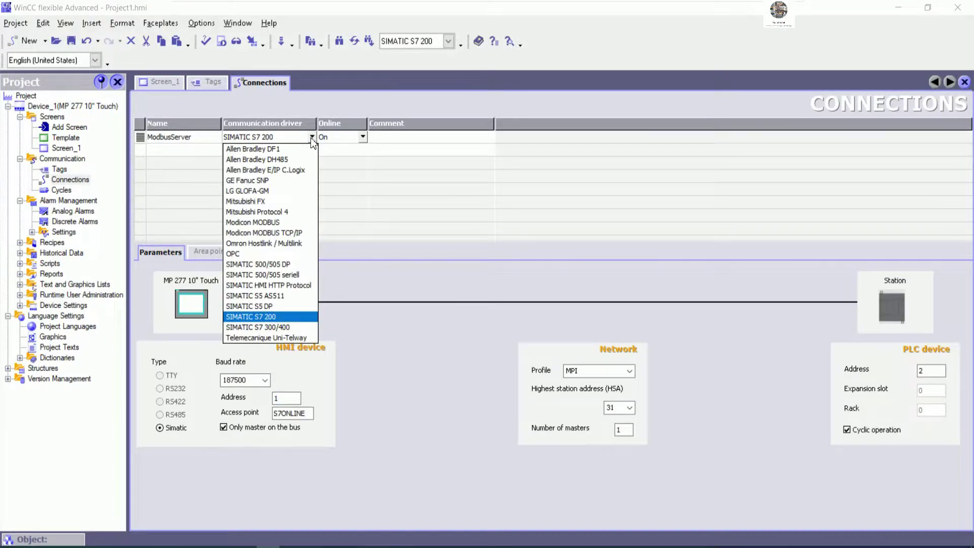
pyautogui.click(319, 138)
pyautogui.click(308, 306)
pyautogui.click(252, 327)
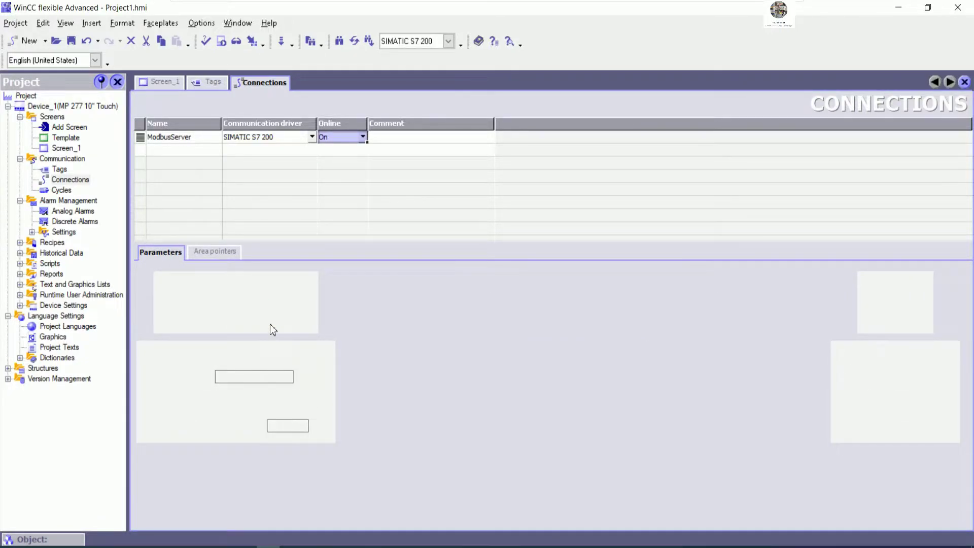
# Step: Set the HMI device's IP address to 192.168.2.253 in the connection parameters
pyautogui.doubleClick(226, 376)
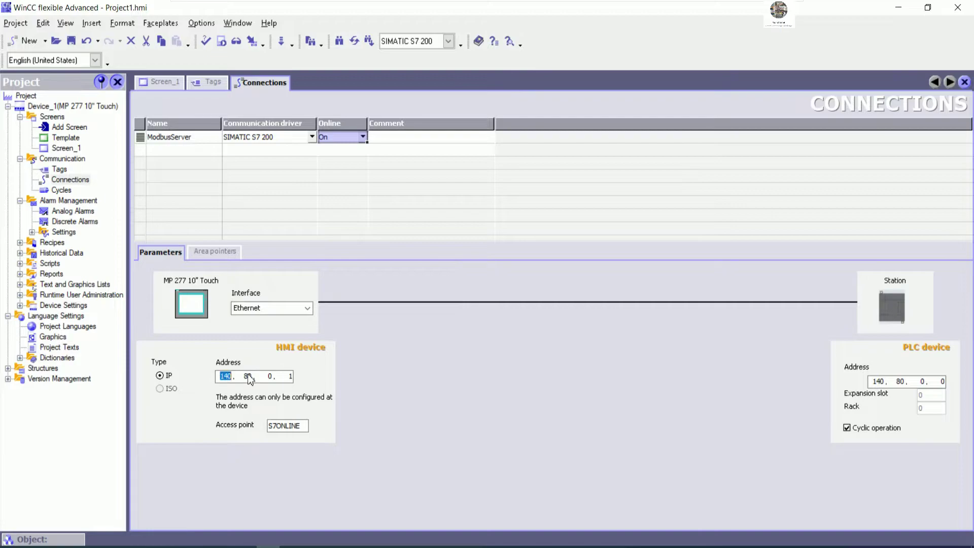
pyautogui.write('192')
pyautogui.press('Tab')
pyautogui.write('168')
pyautogui.press('Tab')
pyautogui.write('2')
pyautogui.press('Tab')
pyautogui.write('253')
# Step: Set the PLC device's IP address to 192.168.2.1 in the connection parameters
pyautogui.press('Tab')
pyautogui.press('Tab')
pyautogui.write('192')
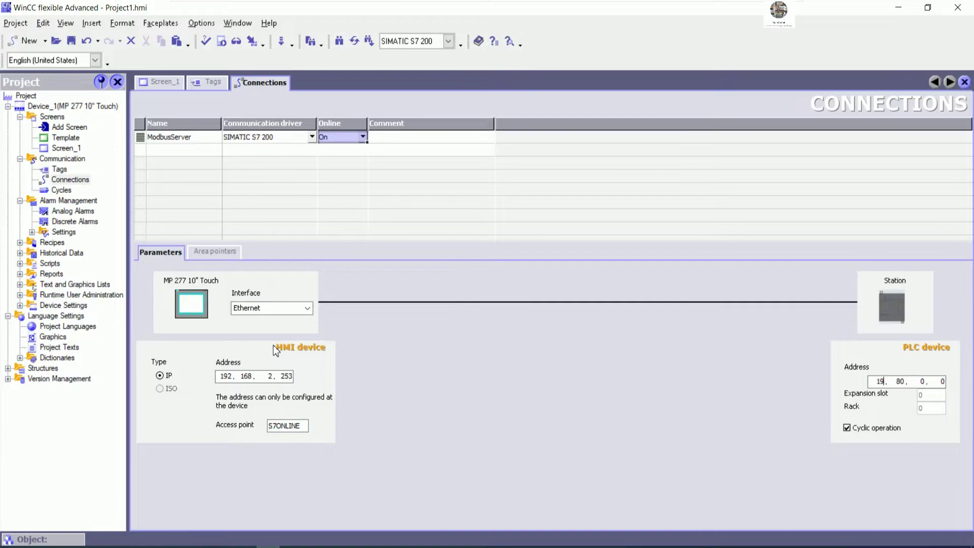
pyautogui.write('168')
pyautogui.write('2.1')
# Step: Add a tag named WORD0 on the ModbusServer connection with data type Int and address VW 0
pyautogui.click(201, 81)
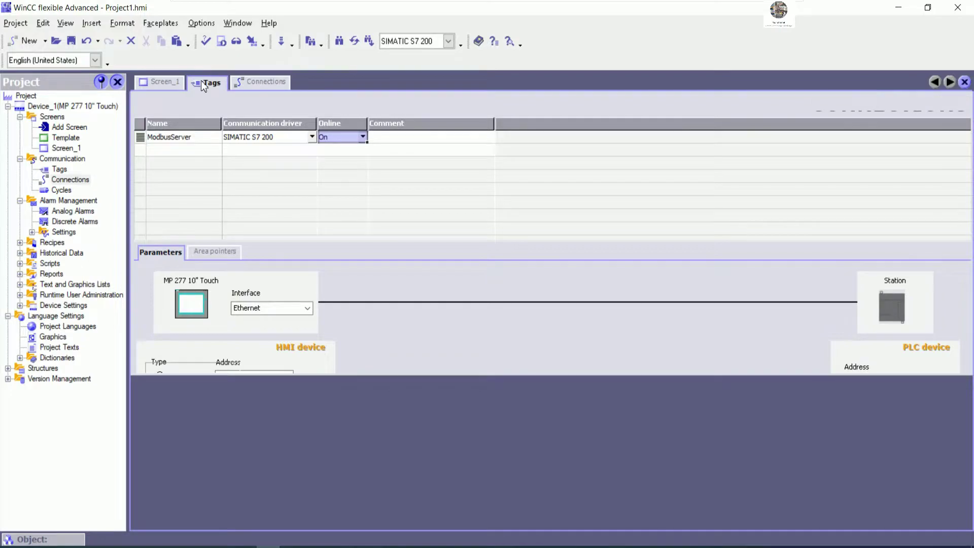
pyautogui.click(161, 82)
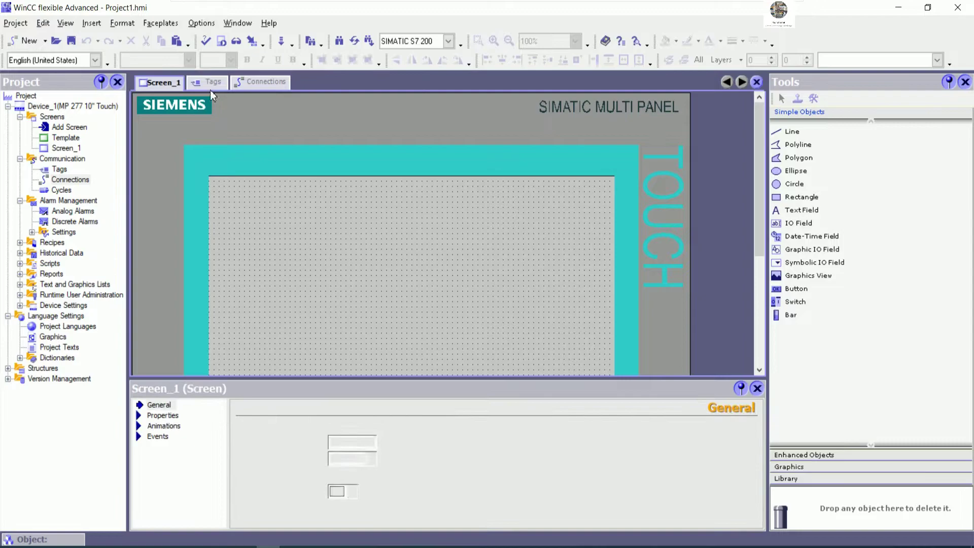
pyautogui.click(211, 85)
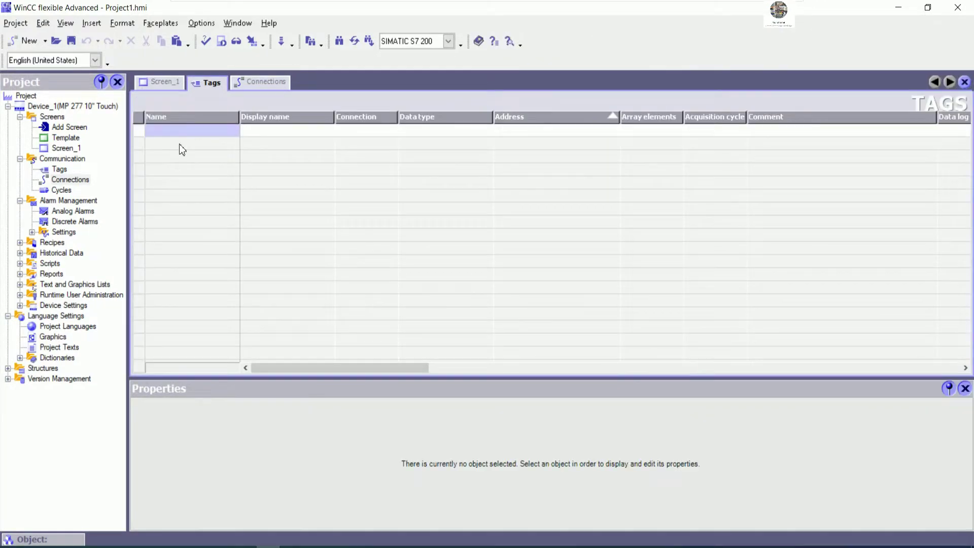
pyautogui.doubleClick(256, 191)
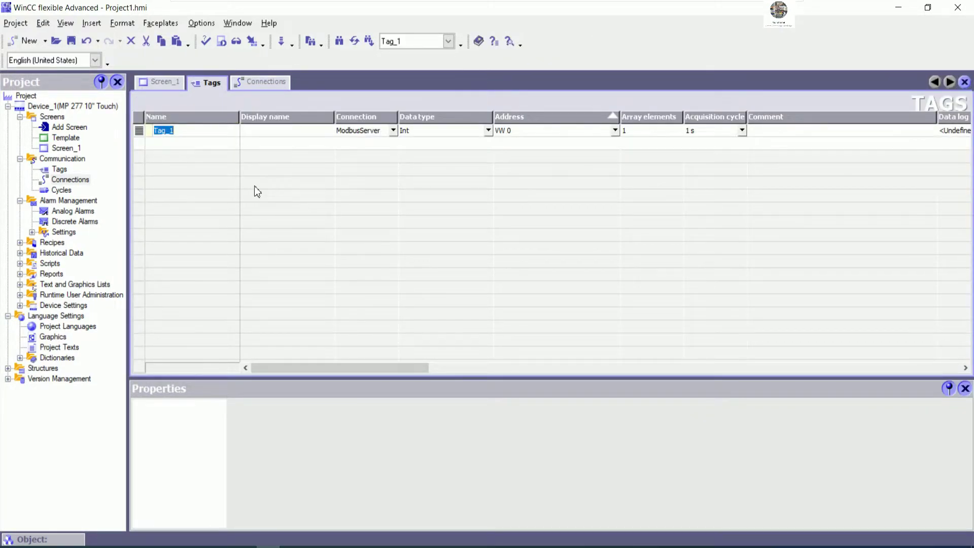
pyautogui.press('BackSpace')
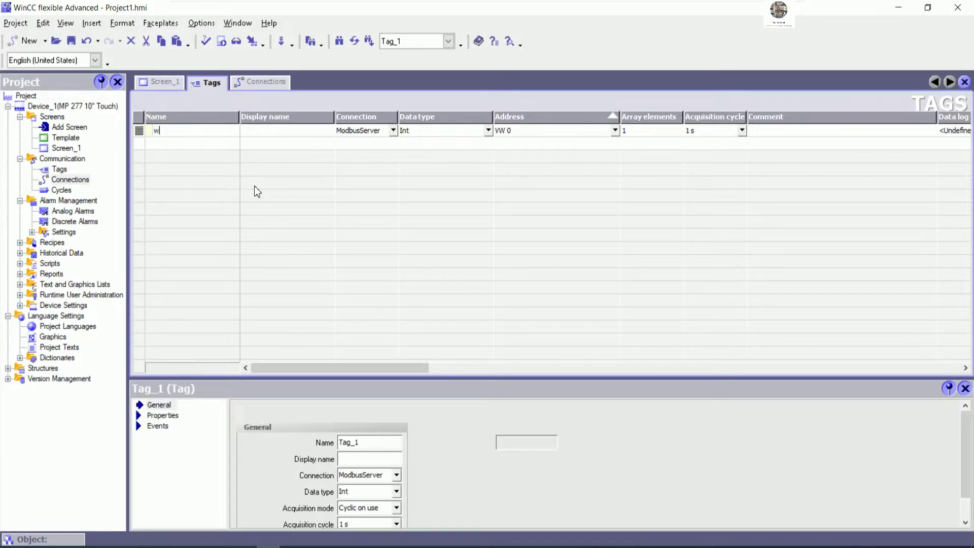
pyautogui.write('WOR')
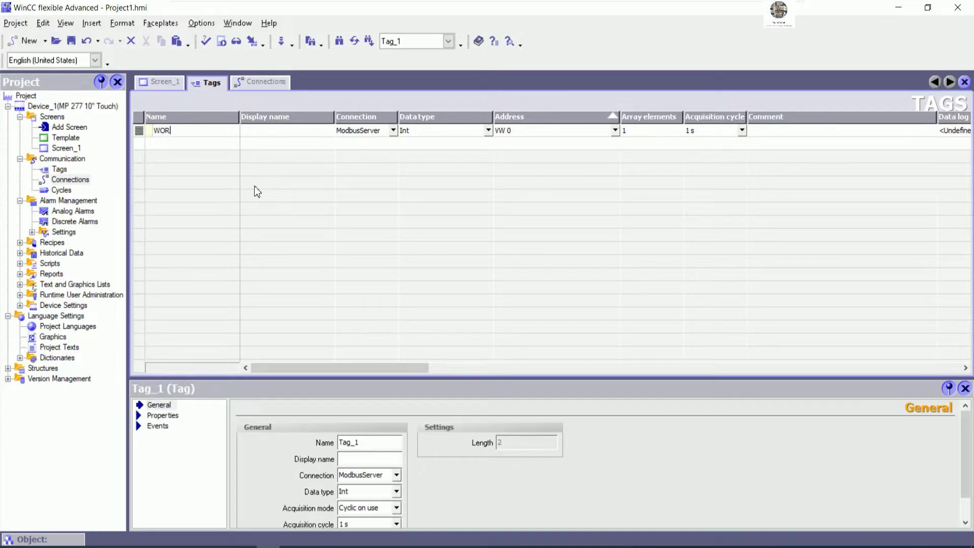
pyautogui.write('D0')
pyautogui.press('Tab')
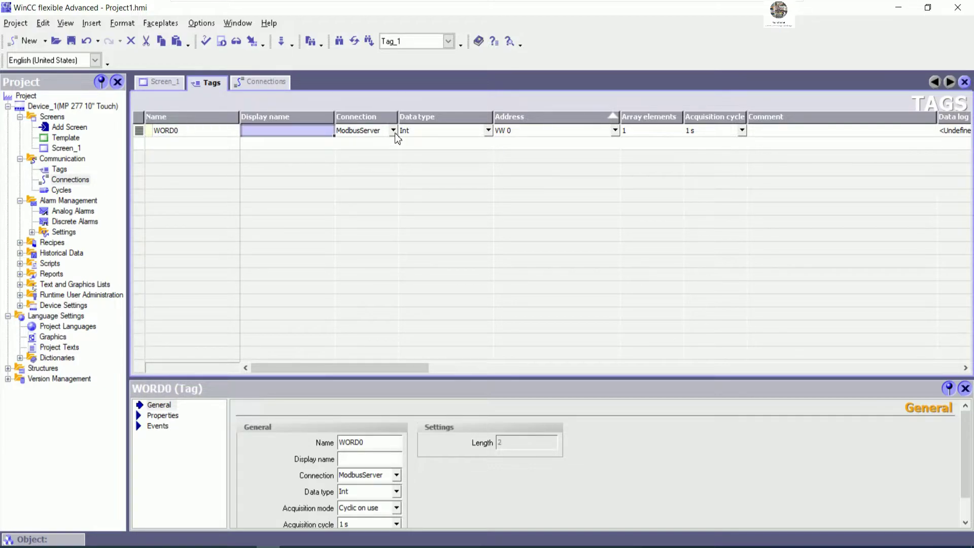
pyautogui.click(488, 130)
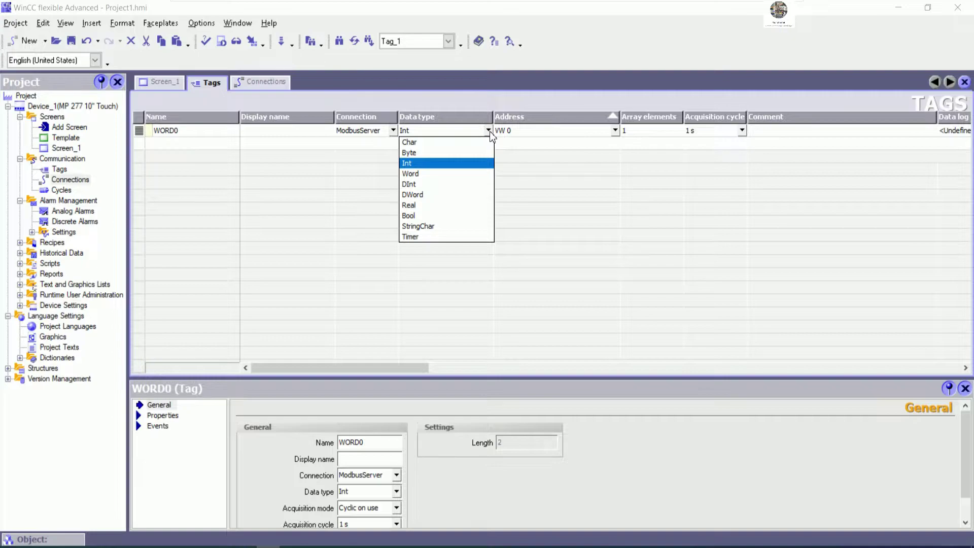
pyautogui.click(411, 164)
# Step: Fill the WORD0 tag down the tag table to create consecutive tags WORD1 through WORD19
pyautogui.click(226, 132)
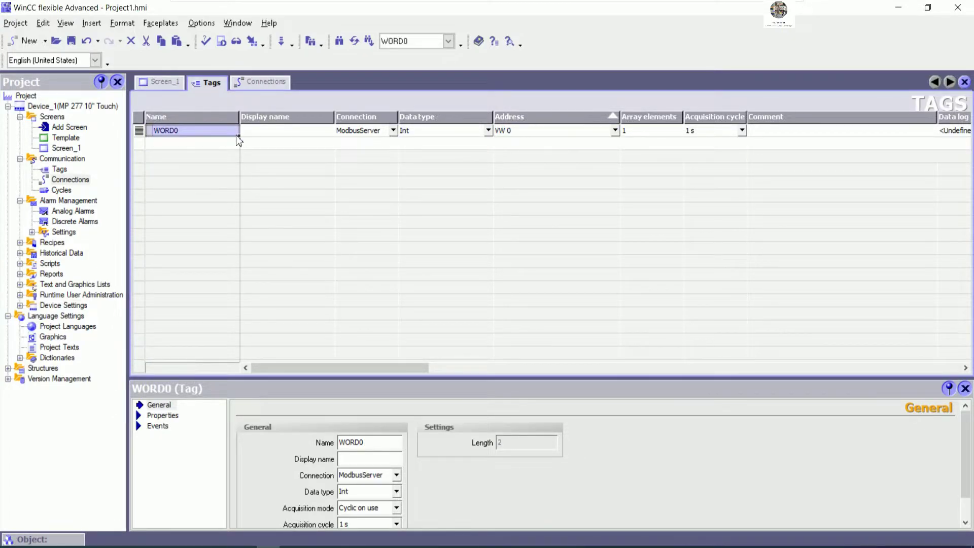
pyautogui.moveTo(239, 136); pyautogui.dragTo(226, 335)
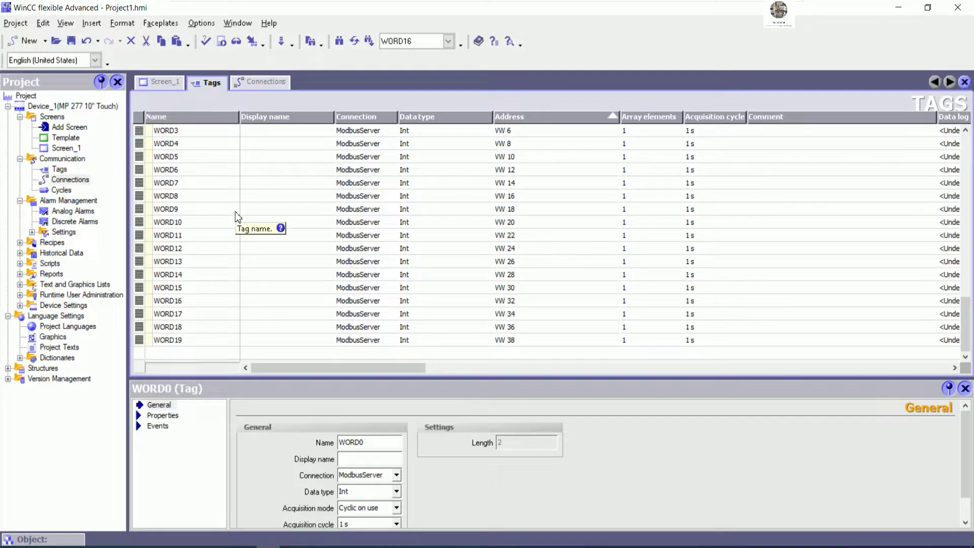
pyautogui.scroll(2, 272, 187)
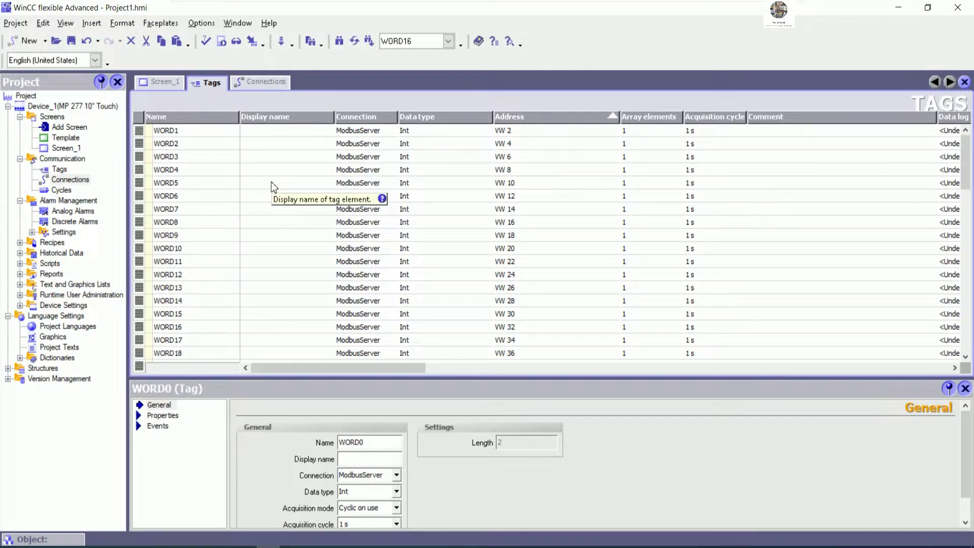
pyautogui.scroll(1, 272, 188)
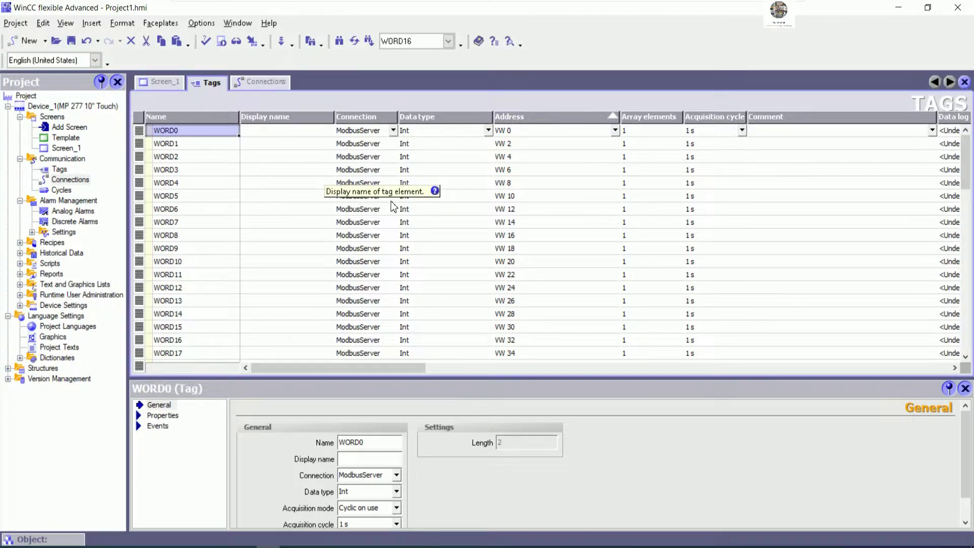
# Step: Switch to the ModBus Server project in STEP 7-Micro/WIN SMART and force VW0 to 0 in the status chart
pyautogui.moveTo(245, 543)
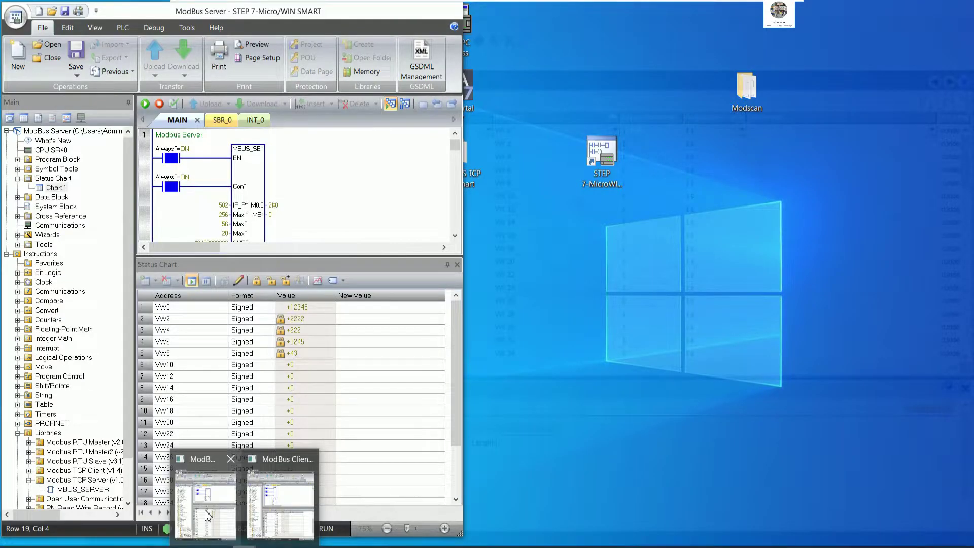
pyautogui.click(207, 513)
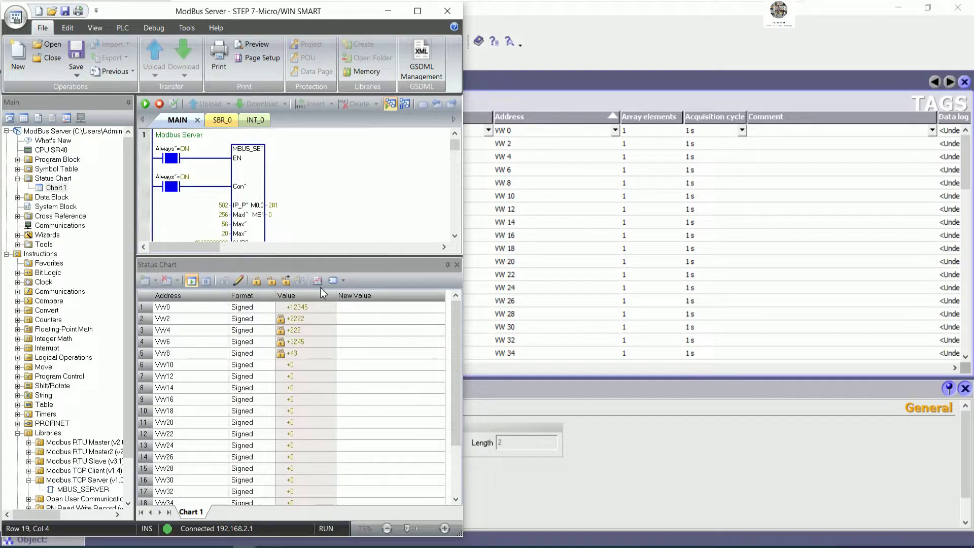
pyautogui.click(349, 312)
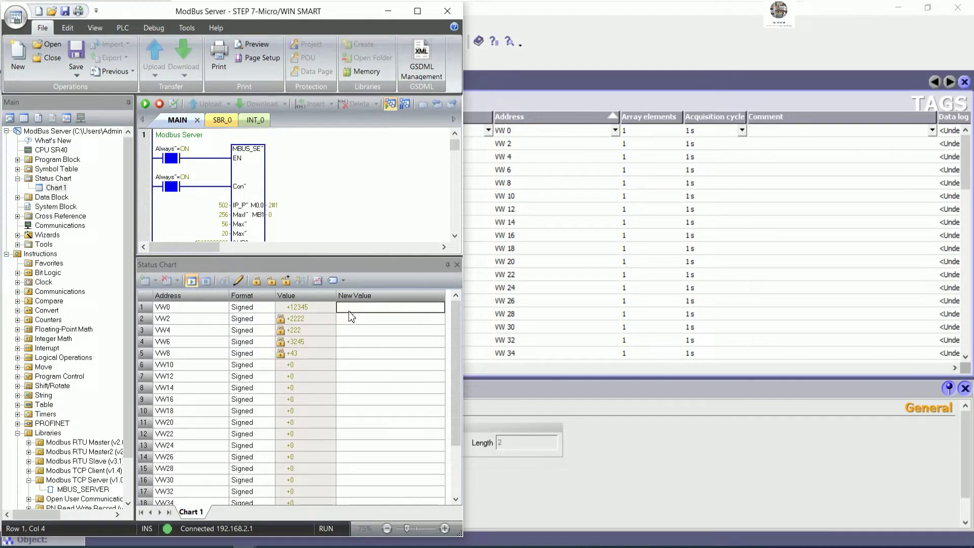
pyautogui.write('0')
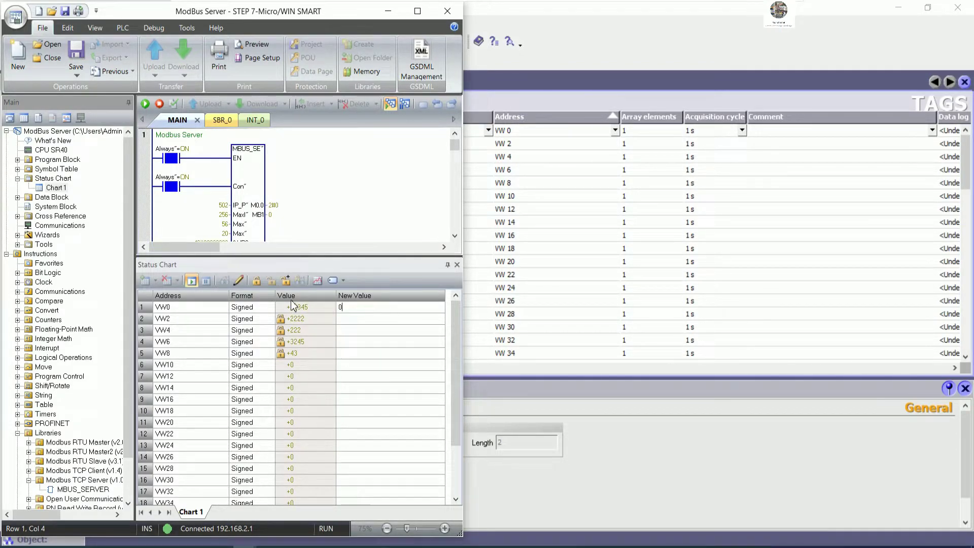
pyautogui.click(256, 281)
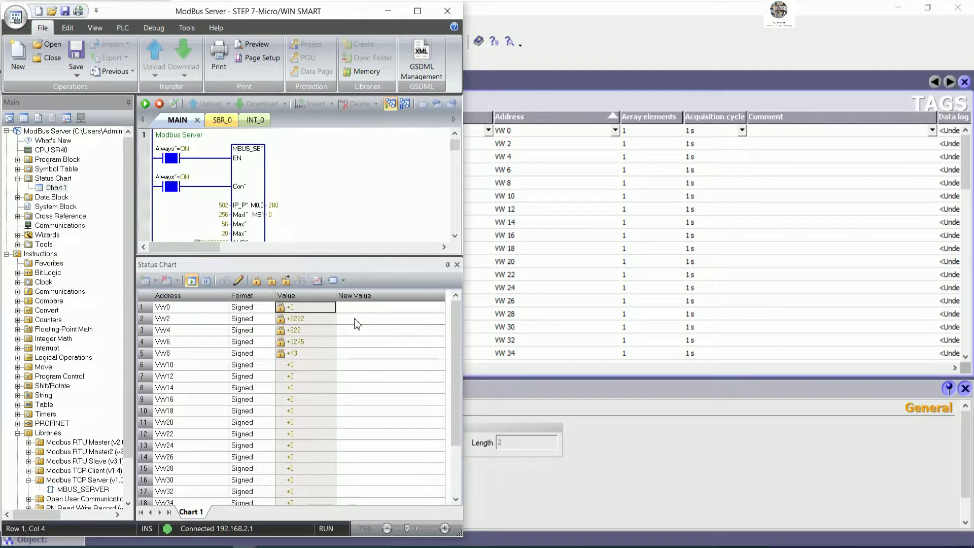
pyautogui.click(257, 280)
# Step: Force VW2, VW4, VW6 and VW8 to 0 in the server's status chart
pyautogui.click(327, 318)
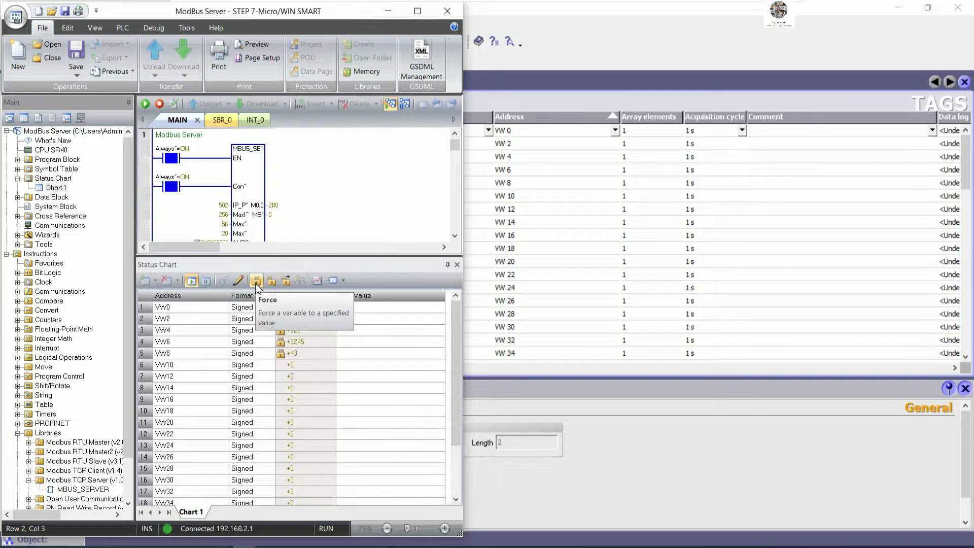
pyautogui.click(360, 330)
pyautogui.write('0')
pyautogui.click(354, 345)
pyautogui.write('0')
pyautogui.click(257, 280)
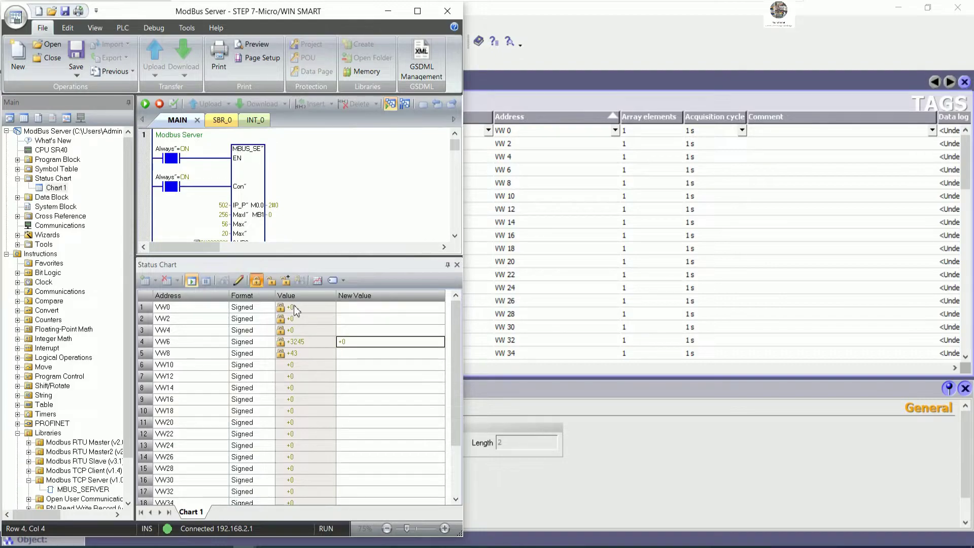
pyautogui.click(353, 354)
pyautogui.write('0')
pyautogui.click(256, 280)
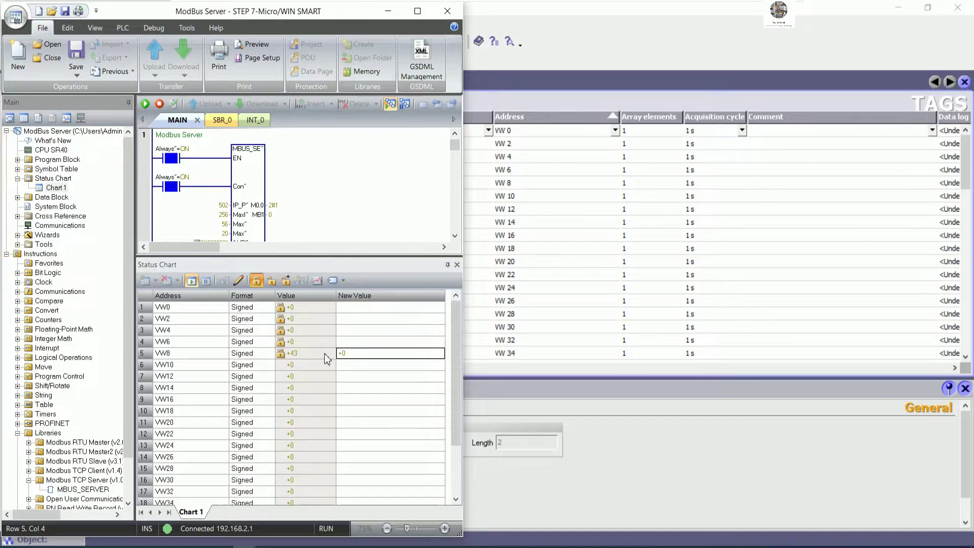
# Step: Force VW36 to 0 in the server's status chart and release all forced values
pyautogui.scroll(-2, 354, 402)
pyautogui.click(359, 445)
pyautogui.write('0')
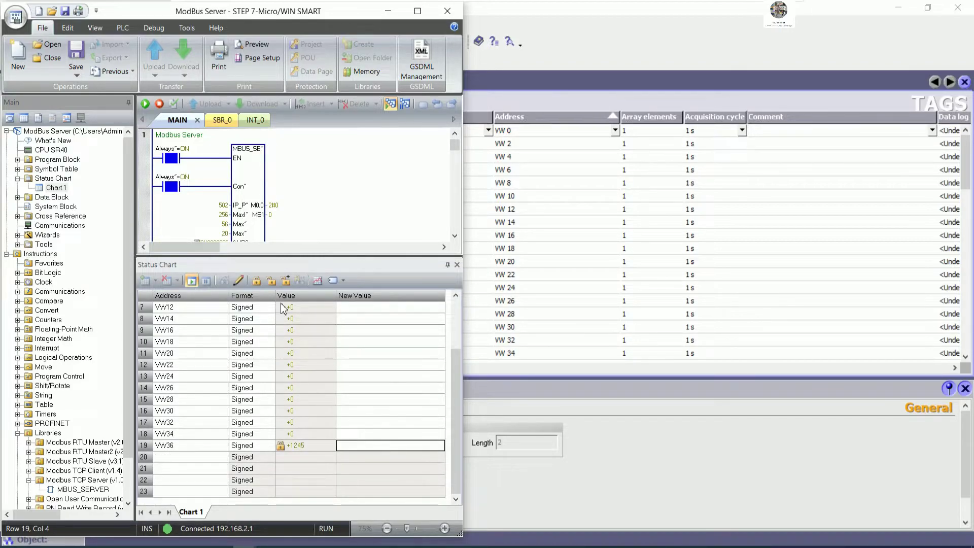
pyautogui.click(256, 280)
pyautogui.scroll(2, 375, 408)
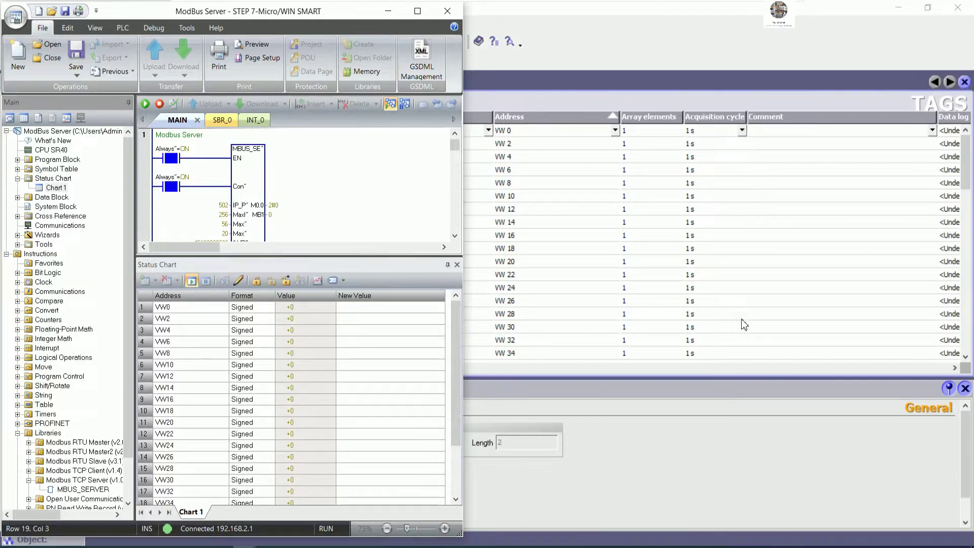
# Step: Compare the HMI tag addresses with the server's status chart and return to the tag table in WinCC flexible
pyautogui.scroll(-1, 338, 411)
pyautogui.scroll(1, 338, 409)
pyautogui.scroll(-1, 620, 280)
pyautogui.scroll(-1, 616, 305)
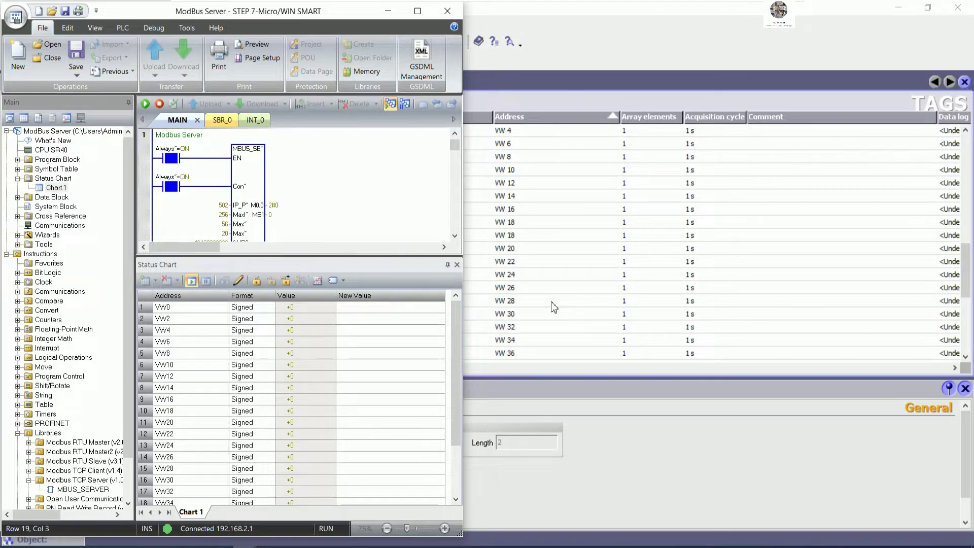
pyautogui.scroll(-1, 554, 304)
pyautogui.click(388, 10)
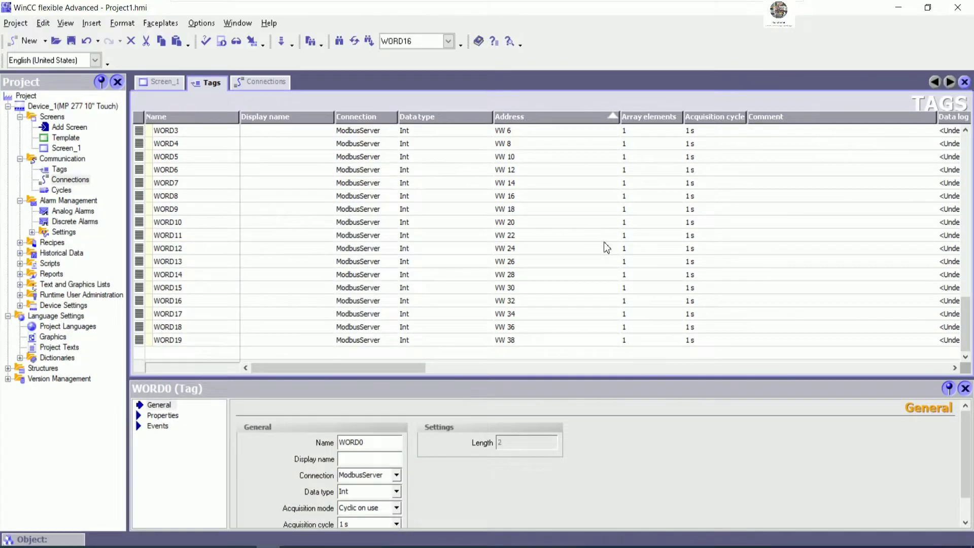
pyautogui.scroll(3, 632, 236)
pyautogui.scroll(1, 729, 159)
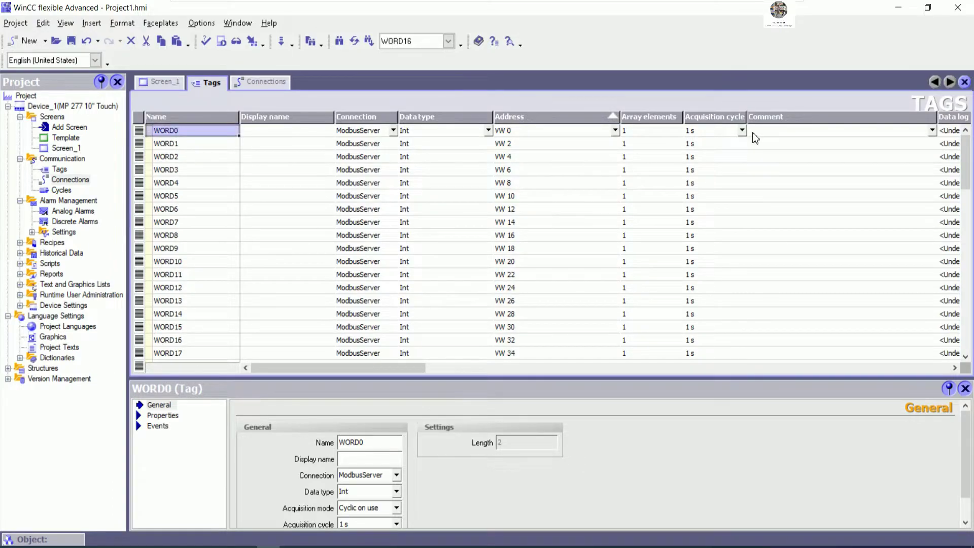
# Step: Set the acquisition cycle of WORD0 to 100 ms and copy it down to the other WORD tags
pyautogui.click(740, 133)
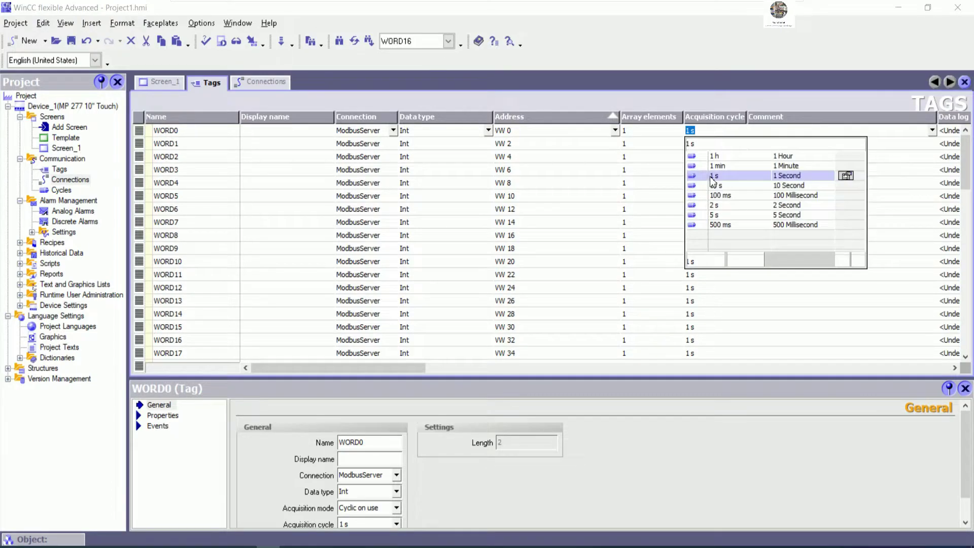
pyautogui.click(720, 194)
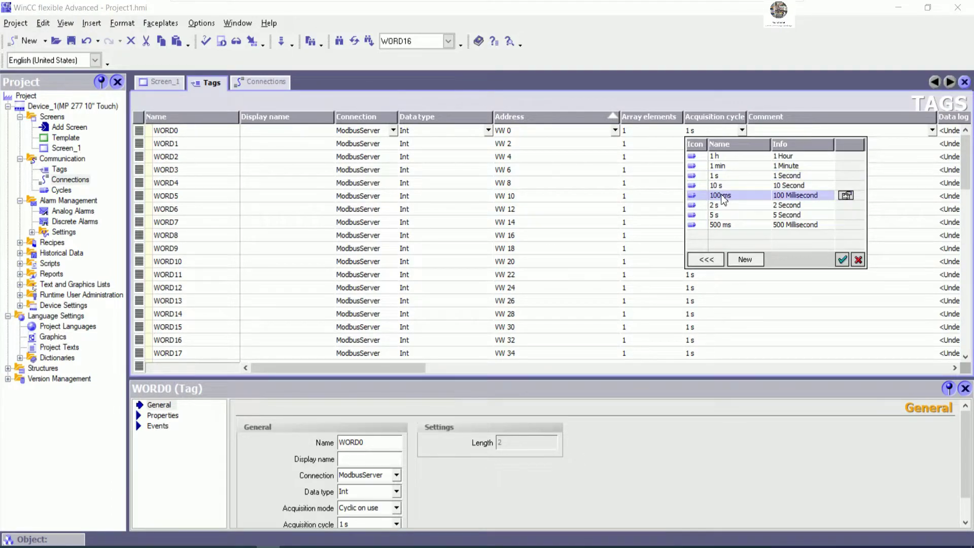
pyautogui.click(721, 195)
pyautogui.click(749, 134)
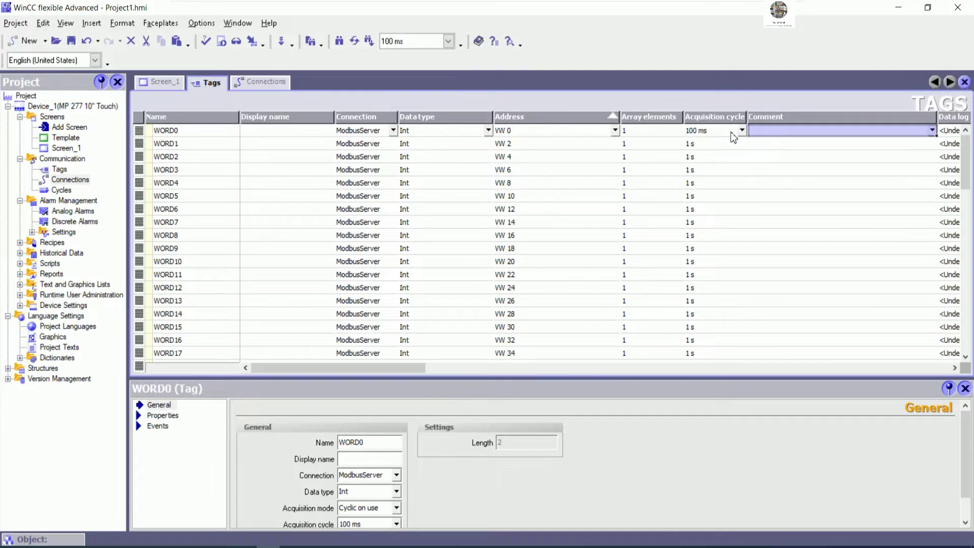
pyautogui.click(742, 134)
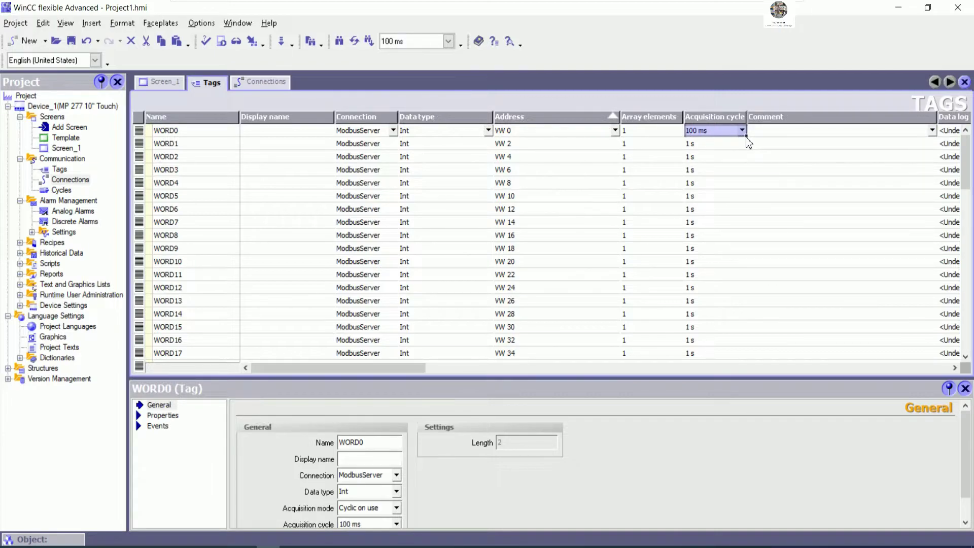
pyautogui.moveTo(748, 137); pyautogui.dragTo(717, 305)
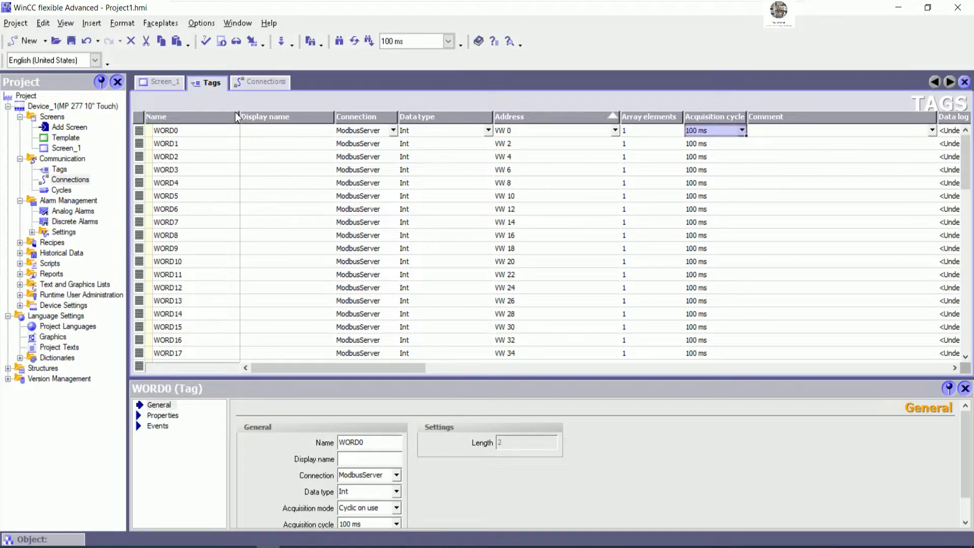
# Step: Open Screen_1 and save the project as HMIPROJECT in the MODBUS TCP PLC Smart folder on the Desktop
pyautogui.click(160, 81)
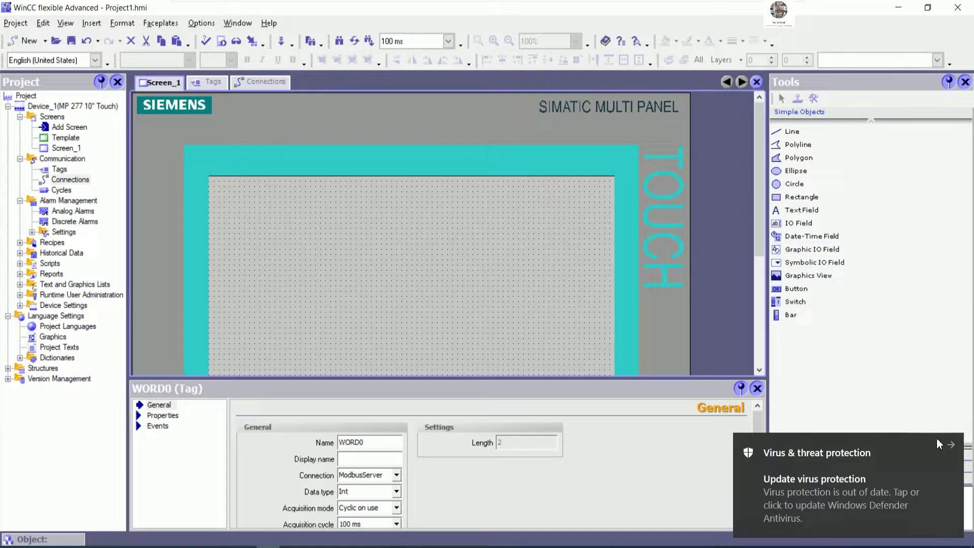
pyautogui.click(951, 444)
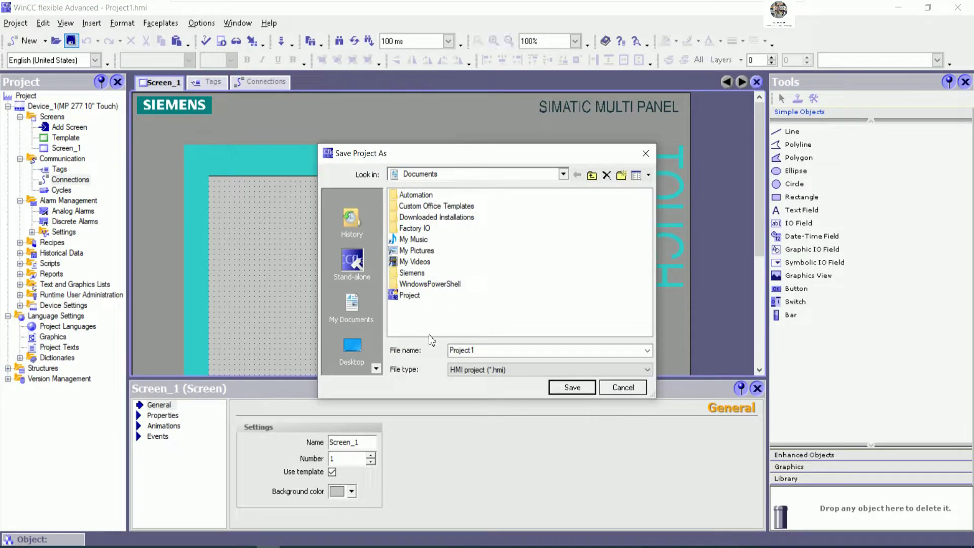
pyautogui.click(352, 346)
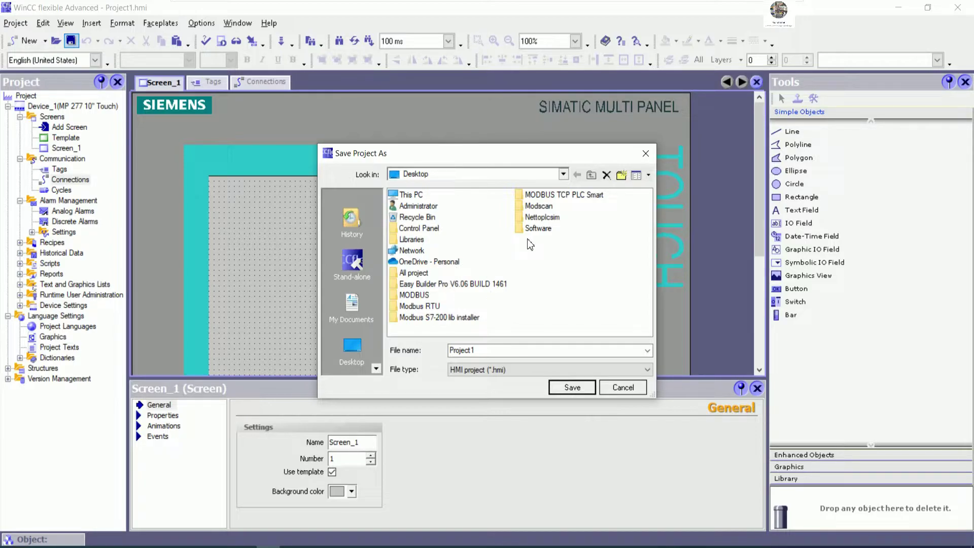
pyautogui.doubleClick(557, 197)
pyautogui.doubleClick(482, 349)
pyautogui.write('hm')
pyautogui.press('BackSpace')
pyautogui.press('BackSpace')
pyautogui.write('HMIPROJECT')
pyautogui.press('Return')
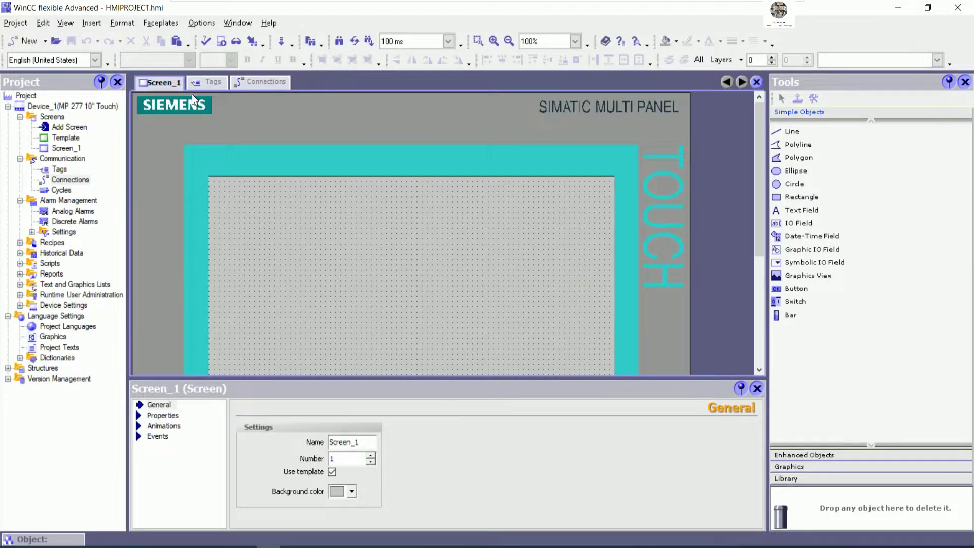
# Step: Add a second connection named ModbusClient below ModbusServer, using the SIMATIC S7 200 communication driver
pyautogui.click(254, 81)
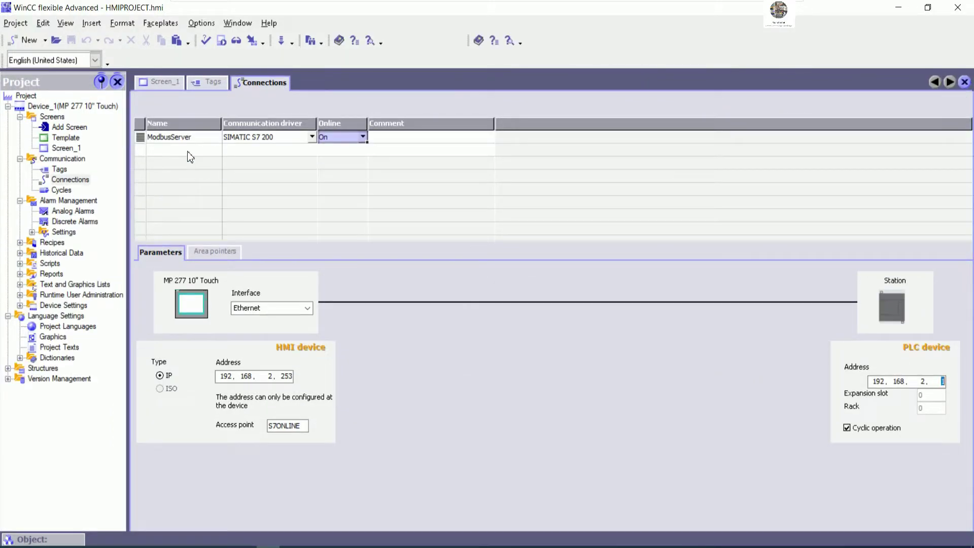
pyautogui.click(187, 149)
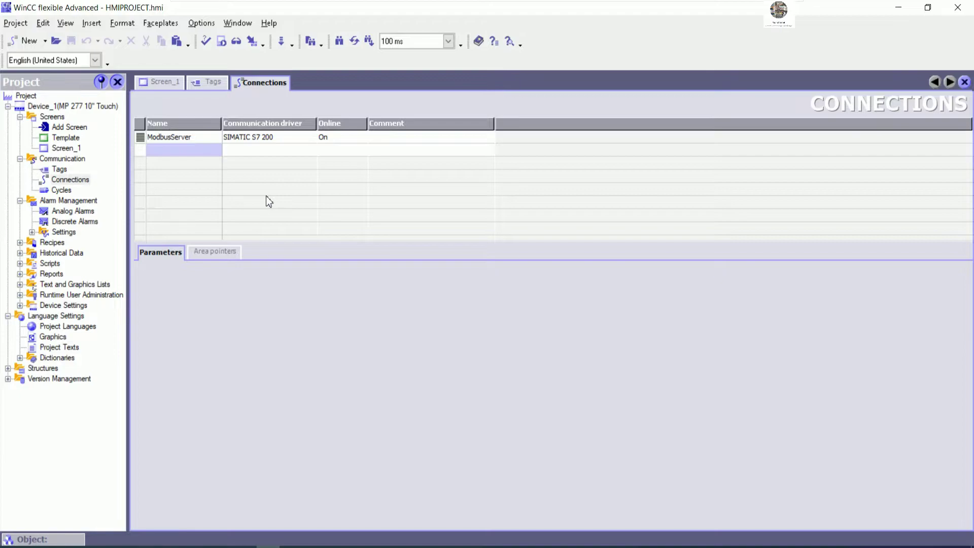
pyautogui.write('m')
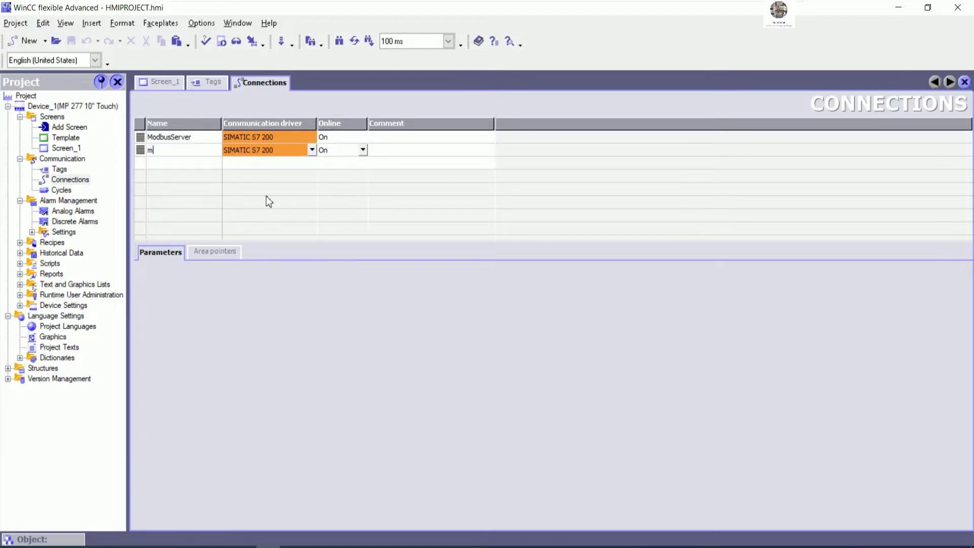
pyautogui.press('BackSpace')
pyautogui.write('ModbusClient')
pyautogui.press('Tab')
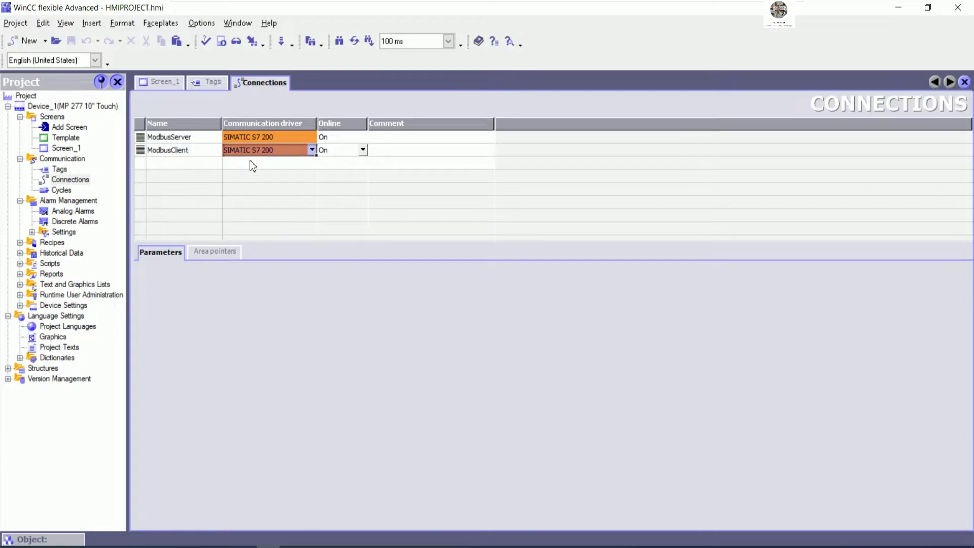
# Step: Set the PLC device address of the ModbusClient connection to 192.168.2.2 and check it against the ModbusServer connection
pyautogui.click(172, 149)
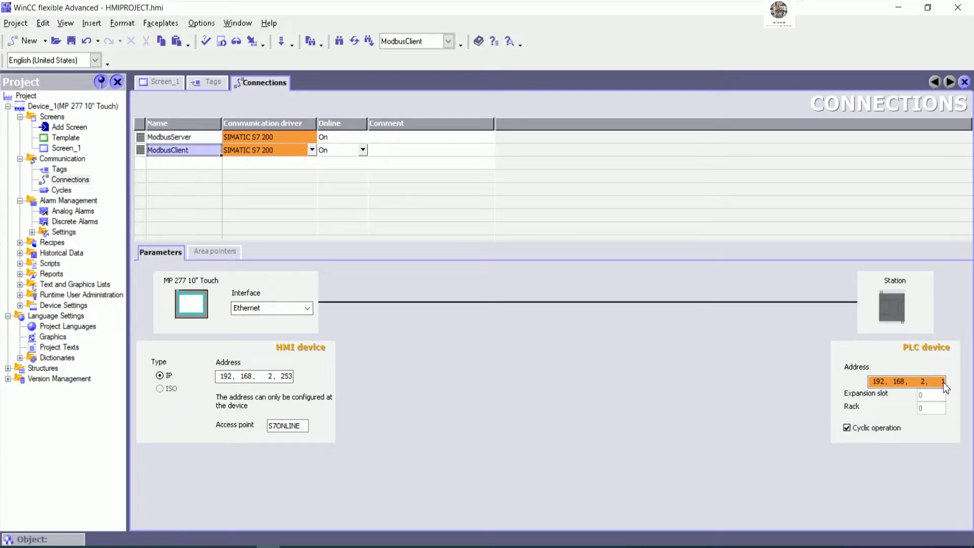
pyautogui.write('2')
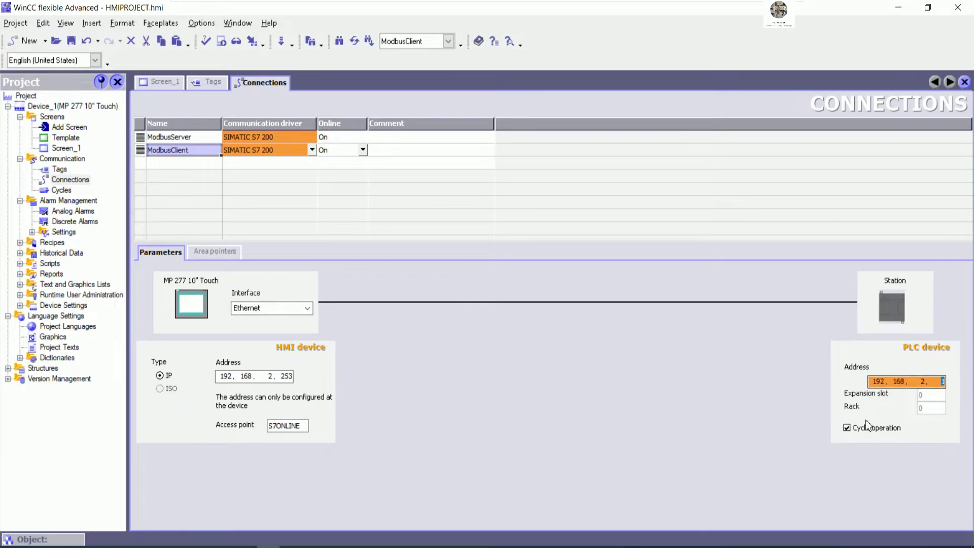
pyautogui.click(867, 425)
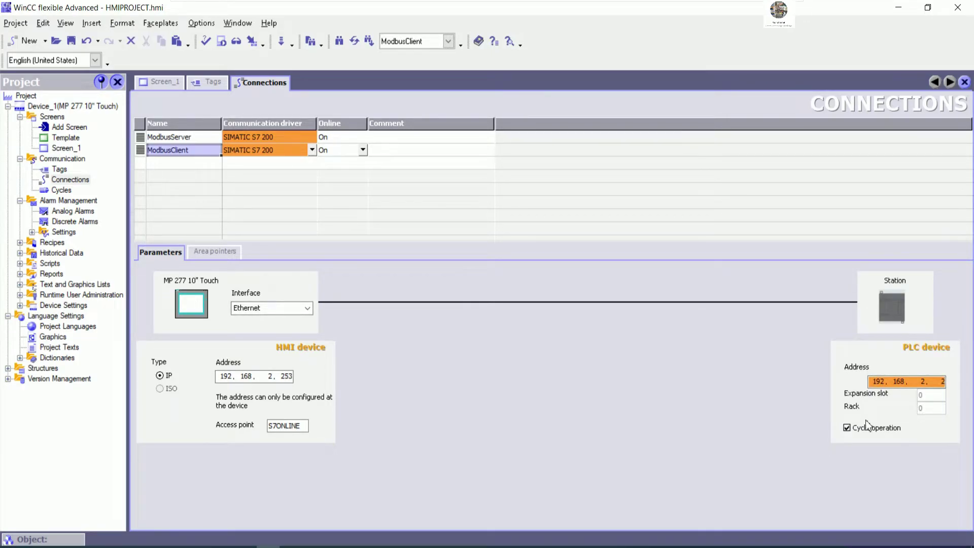
pyautogui.click(912, 384)
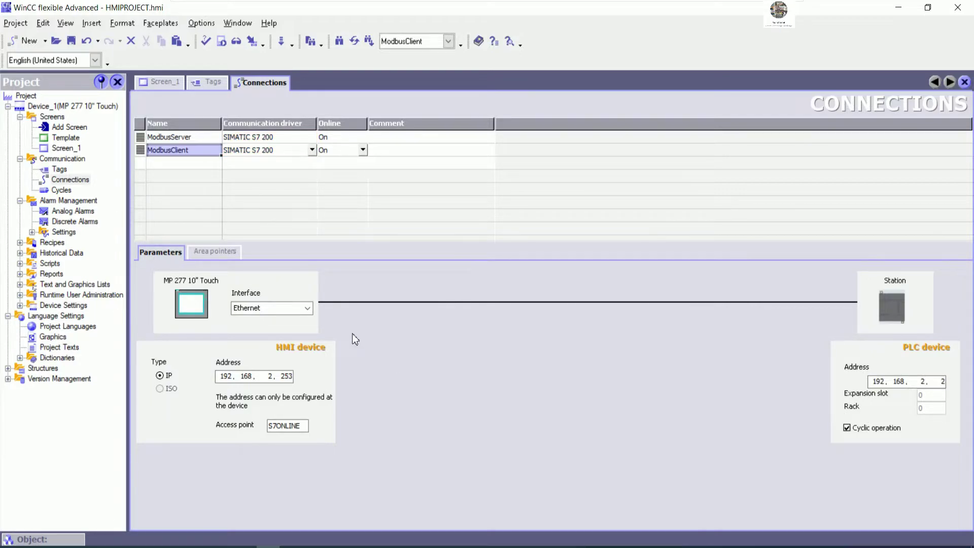
pyautogui.click(195, 135)
pyautogui.click(194, 150)
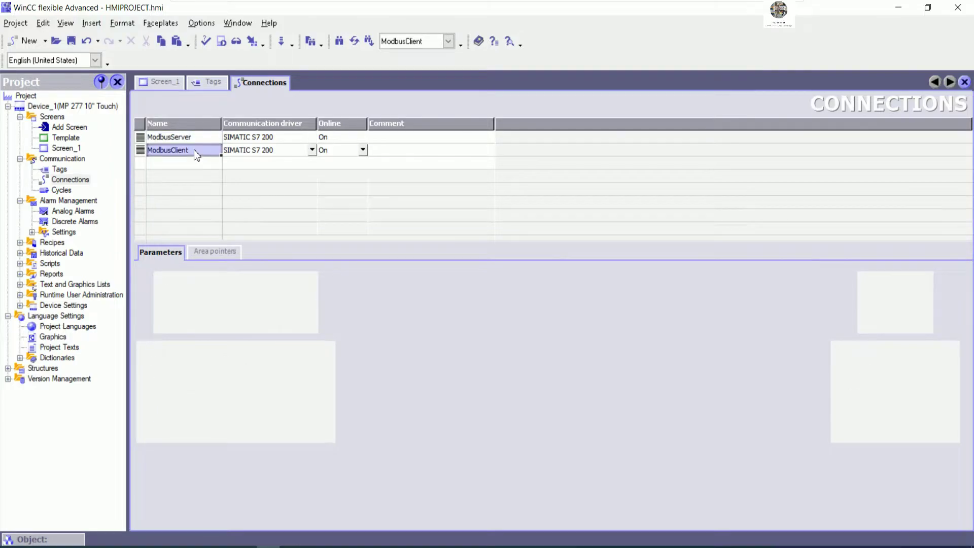
# Step: Add a new tag in the empty row below WORD19 in the tag table
pyautogui.click(206, 84)
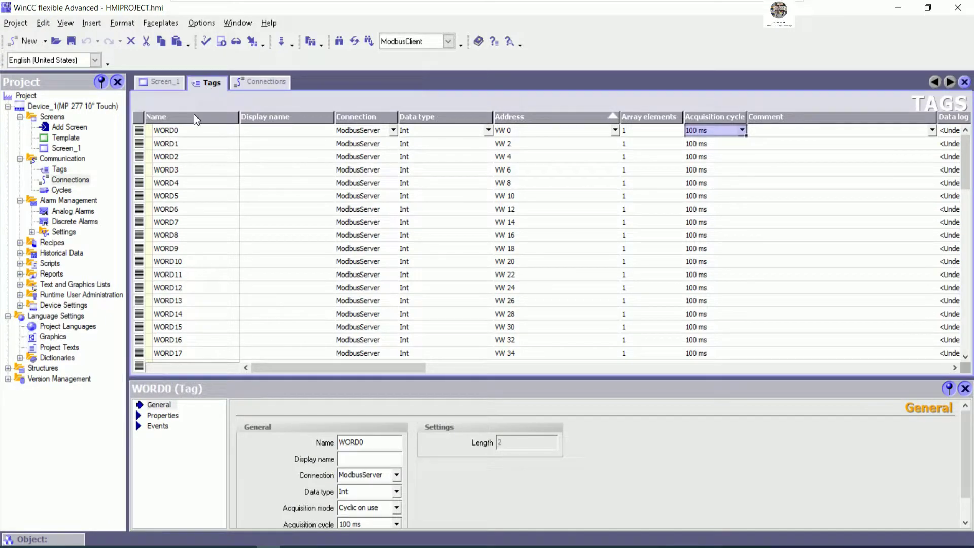
pyautogui.scroll(-3, 218, 168)
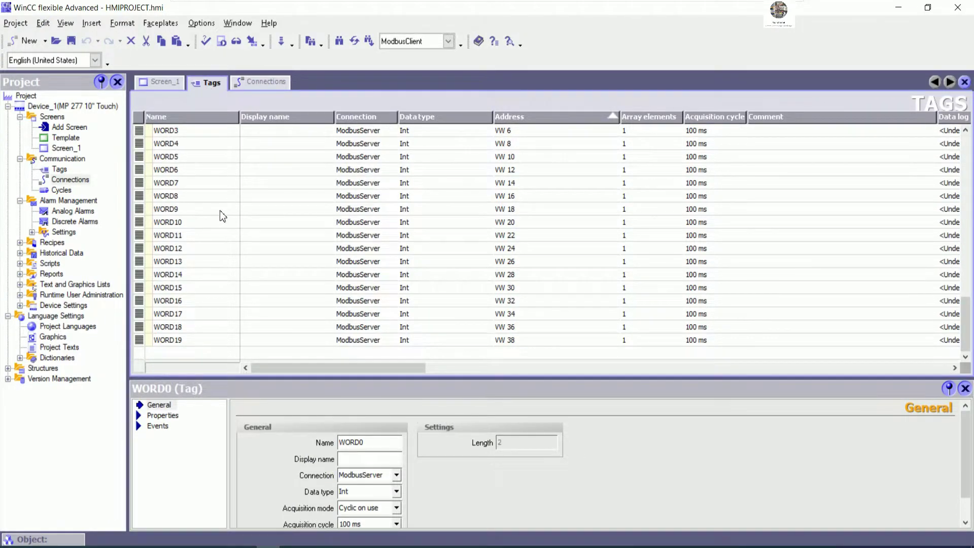
pyautogui.click(190, 353)
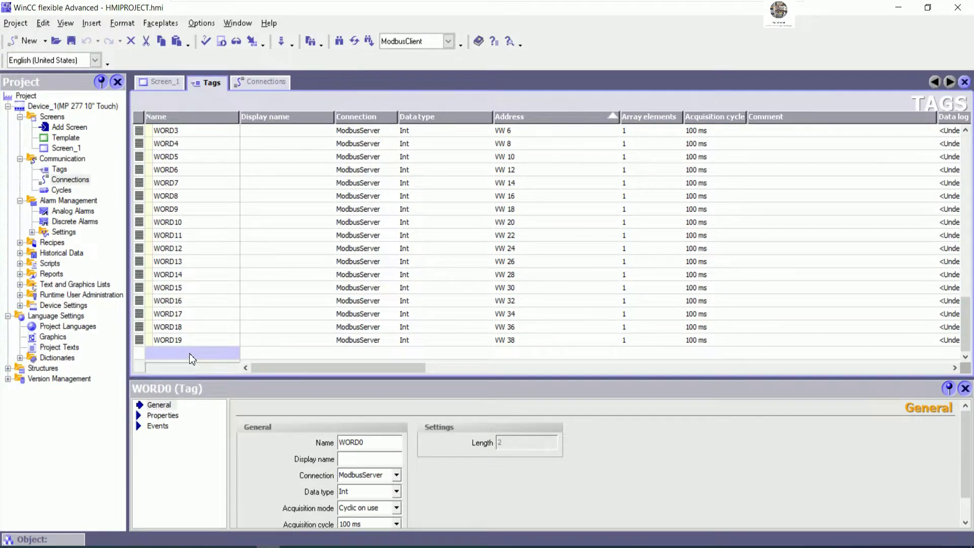
pyautogui.write('g')
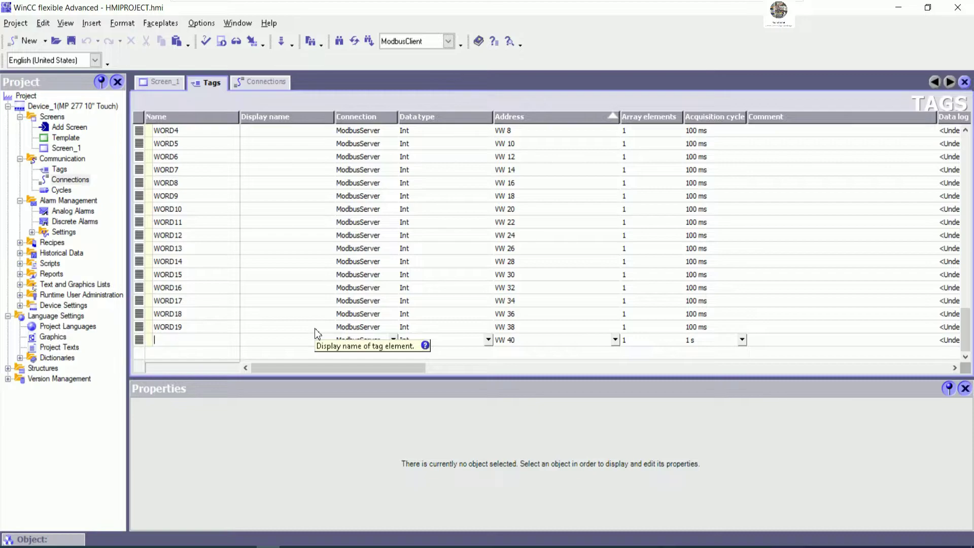
pyautogui.scroll(-1, 195, 132)
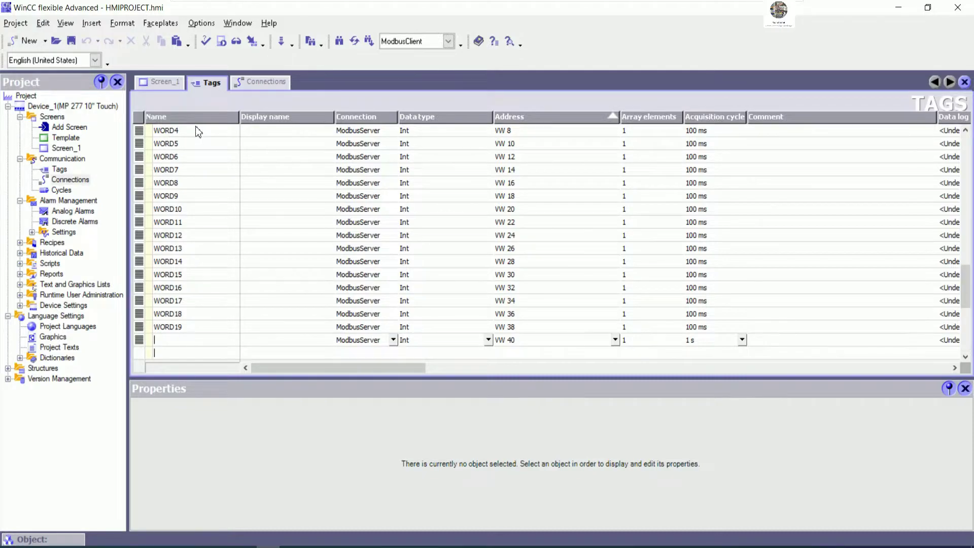
# Step: Rename the first tag, WORD0, as SEND_WORD0
pyautogui.scroll(3, 196, 139)
pyautogui.click(196, 141)
pyautogui.press('Down')
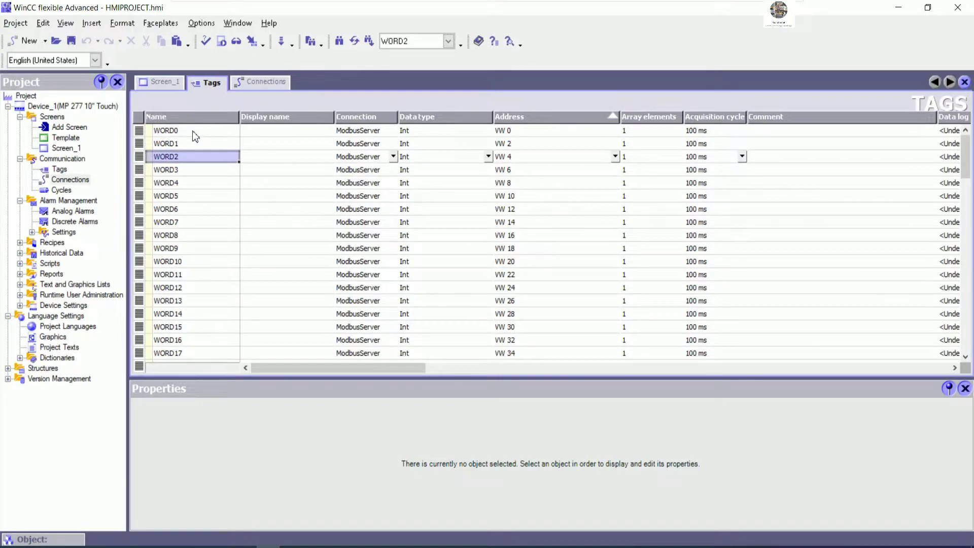
pyautogui.press('Up')
pyautogui.press('Up')
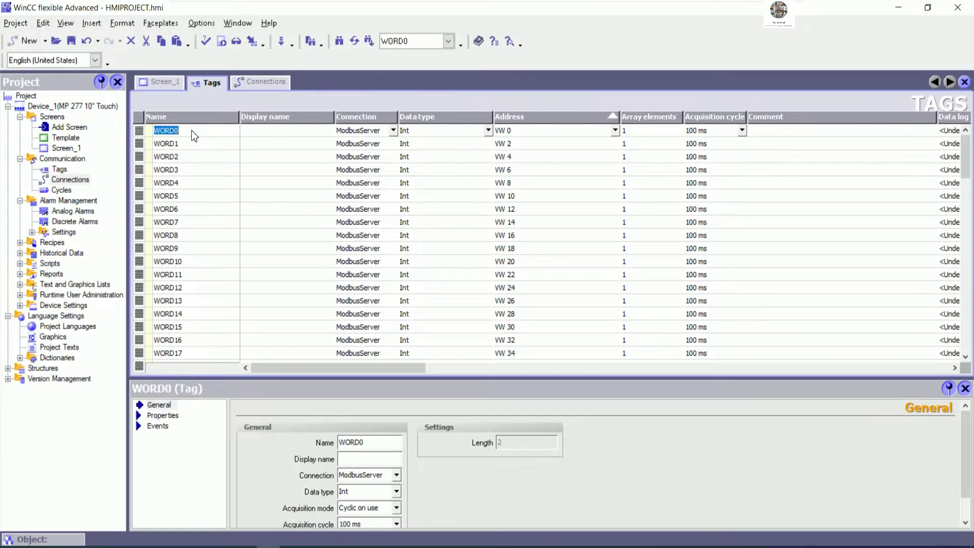
pyautogui.write('sen')
pyautogui.press('BackSpace')
pyautogui.press('BackSpace')
pyautogui.press('BackSpace')
pyautogui.write('SENDWOR')
pyautogui.write('_WO')
pyautogui.write('RD1')
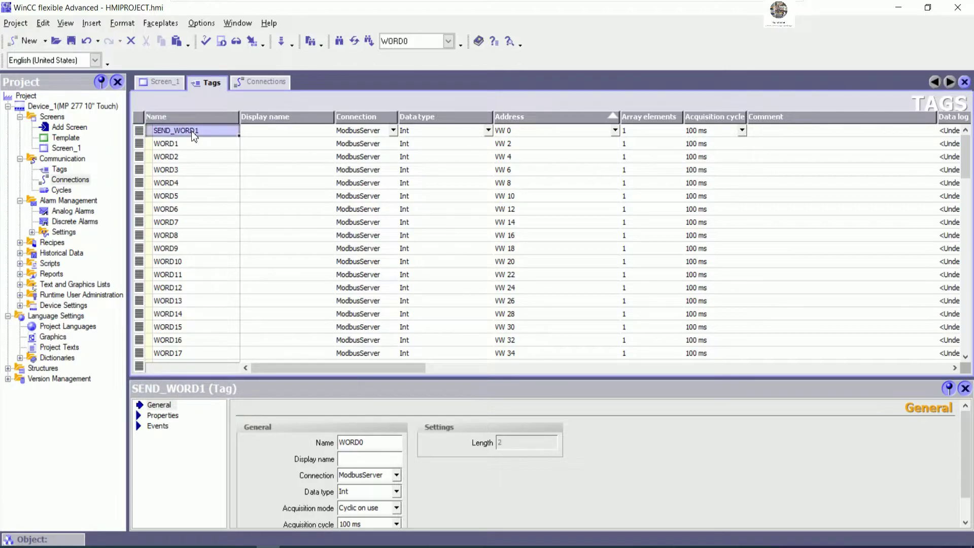
pyautogui.press('Return')
pyautogui.click(210, 129)
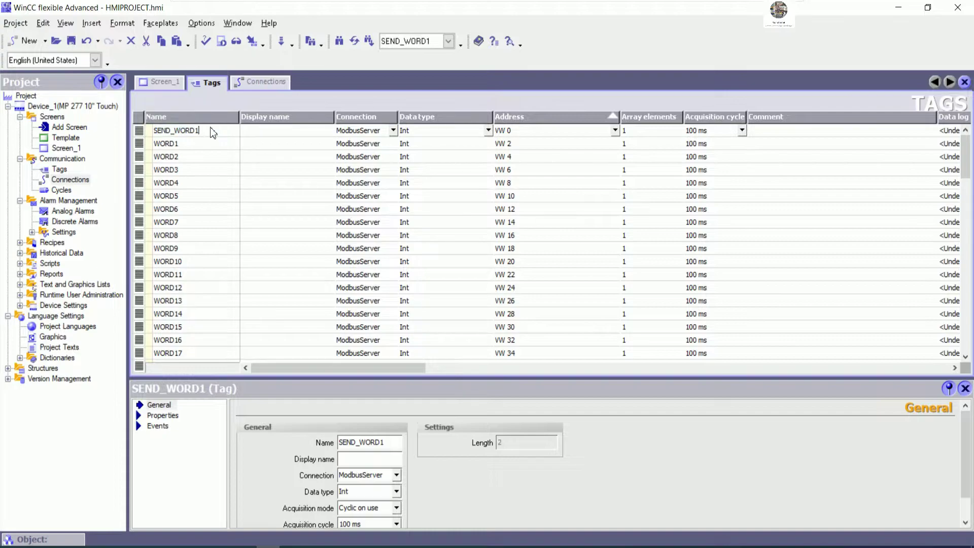
pyautogui.write('0')
pyautogui.press('Return')
# Step: Fill the SEND_WORD0 name down the tag list so the existing WORD tags become SEND_WORD1 to SEND_WORD19
pyautogui.click(208, 130)
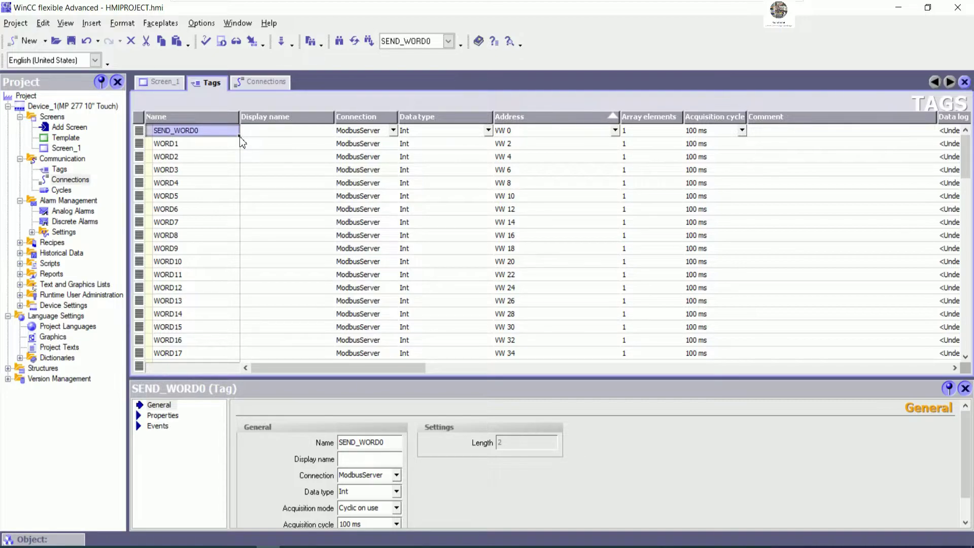
pyautogui.moveTo(239, 135); pyautogui.dragTo(242, 366)
pyautogui.moveTo(240, 351); pyautogui.dragTo(241, 338)
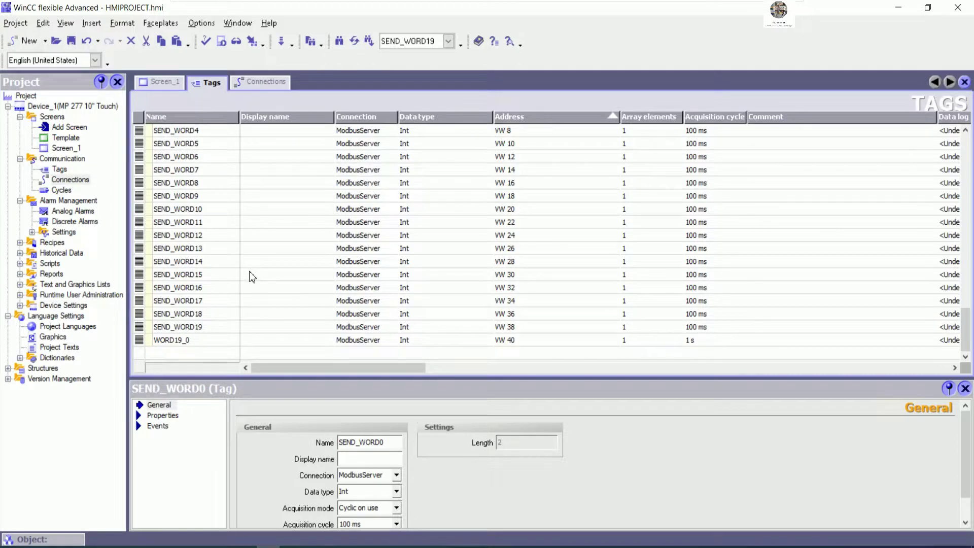
# Step: Review the renamed tags from SEND_WORD0 to SEND_WORD19 together with their addresses
pyautogui.scroll(1, 252, 269)
pyautogui.scroll(-1, 254, 274)
pyautogui.scroll(2, 224, 282)
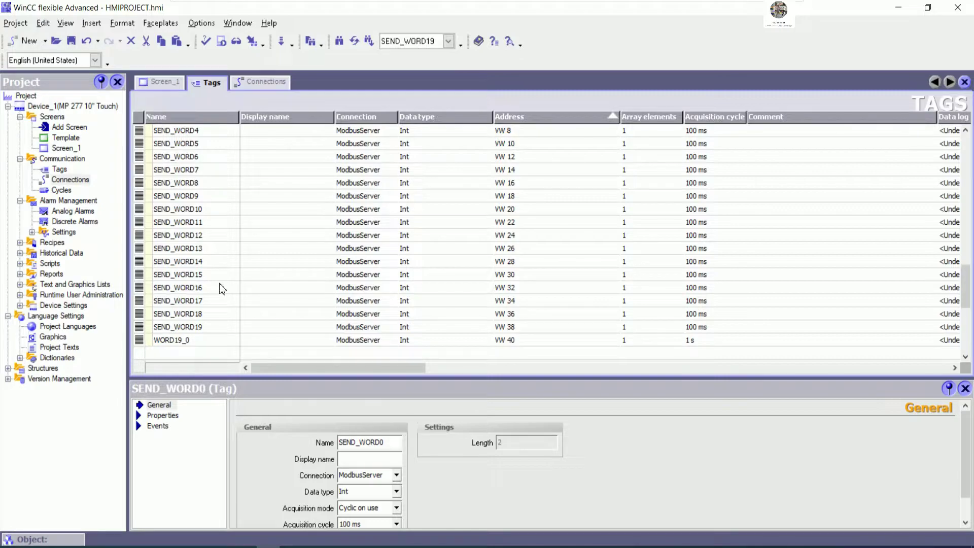
pyautogui.scroll(2, 223, 282)
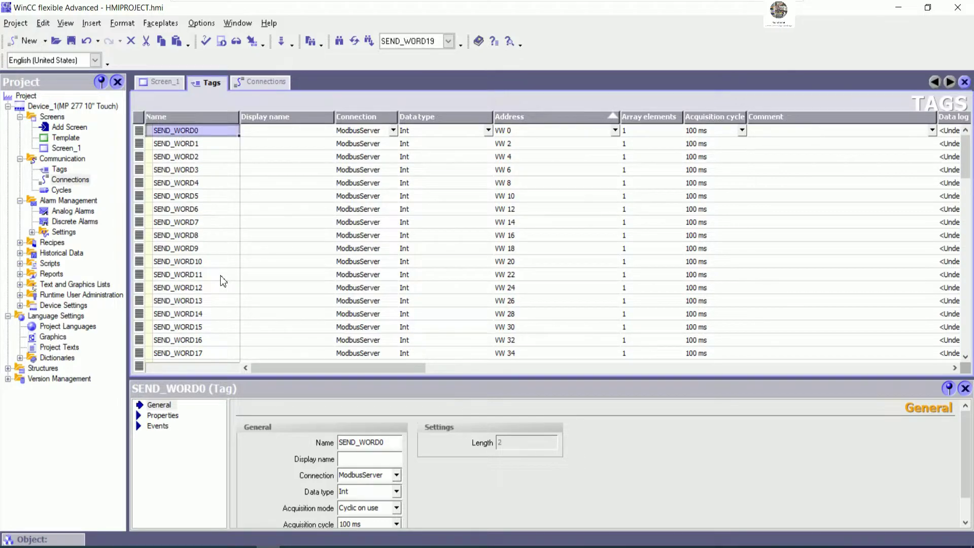
pyautogui.scroll(-1, 224, 282)
pyautogui.scroll(-2, 223, 281)
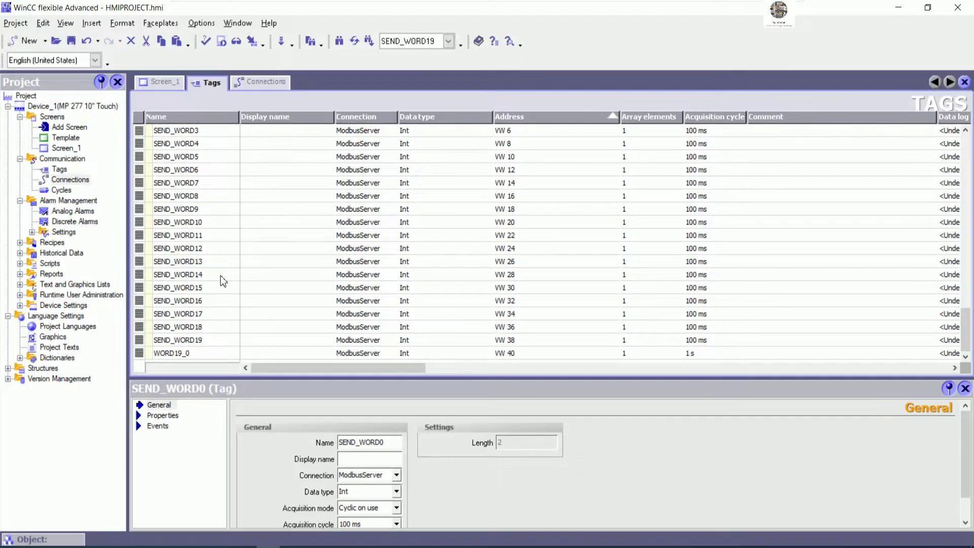
pyautogui.scroll(-1, 223, 282)
pyautogui.click(212, 327)
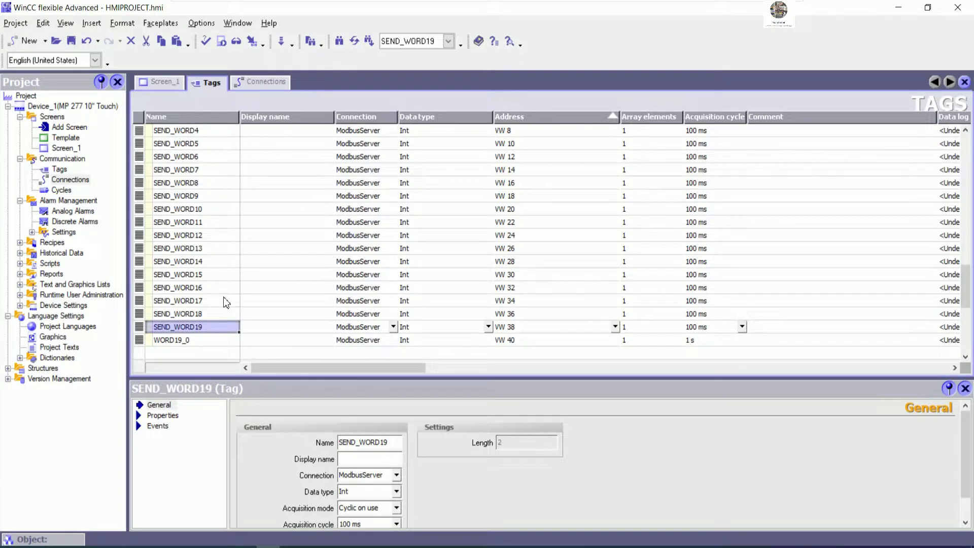
pyautogui.scroll(3, 226, 289)
pyautogui.scroll(1, 226, 291)
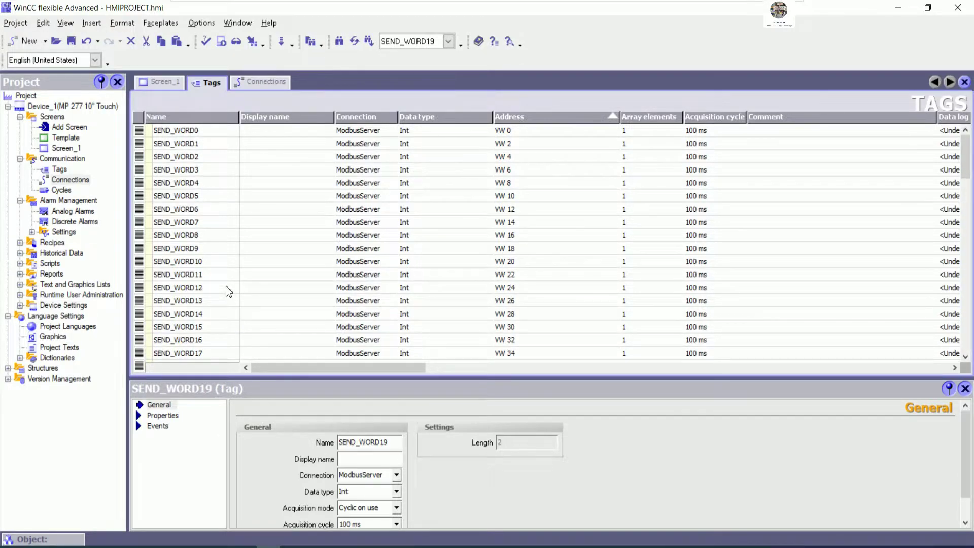
pyautogui.scroll(-4, 227, 287)
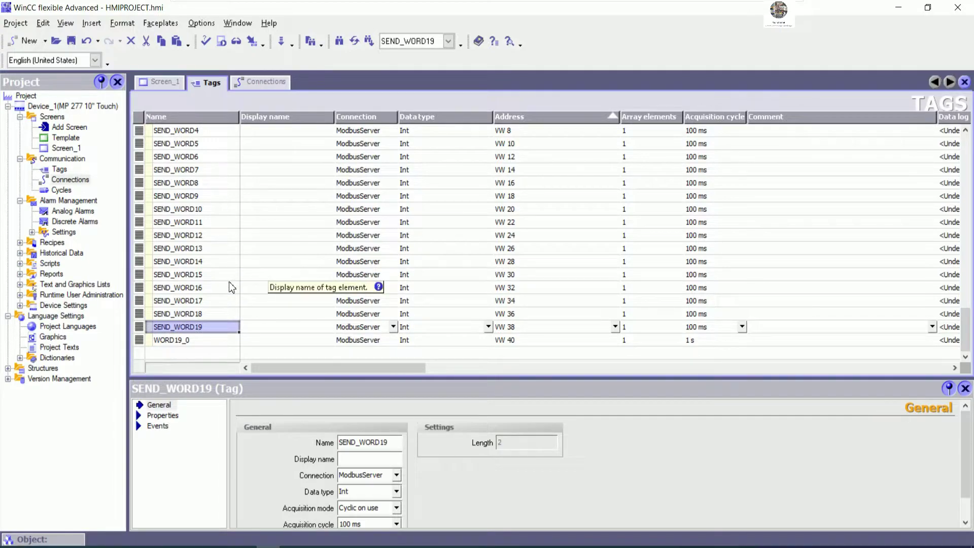
pyautogui.scroll(4, 232, 287)
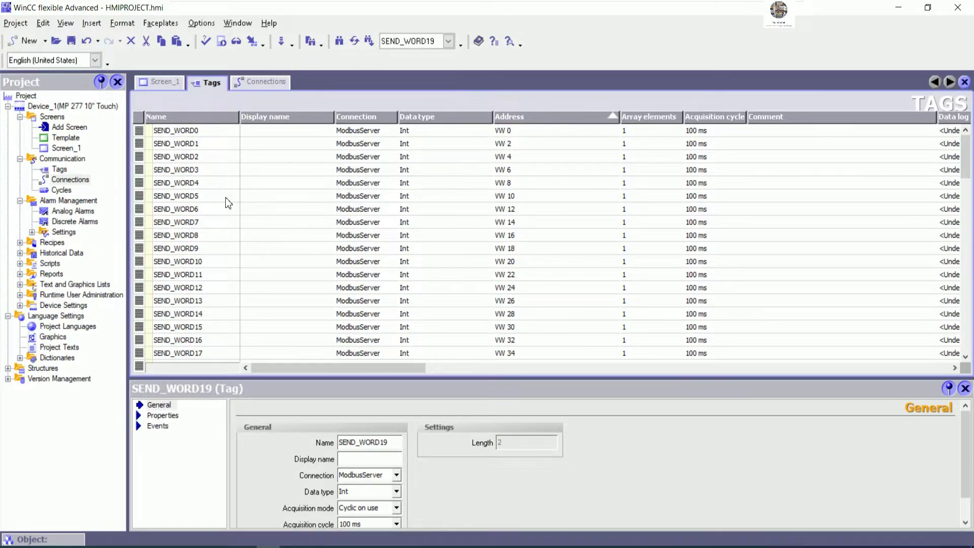
pyautogui.click(212, 133)
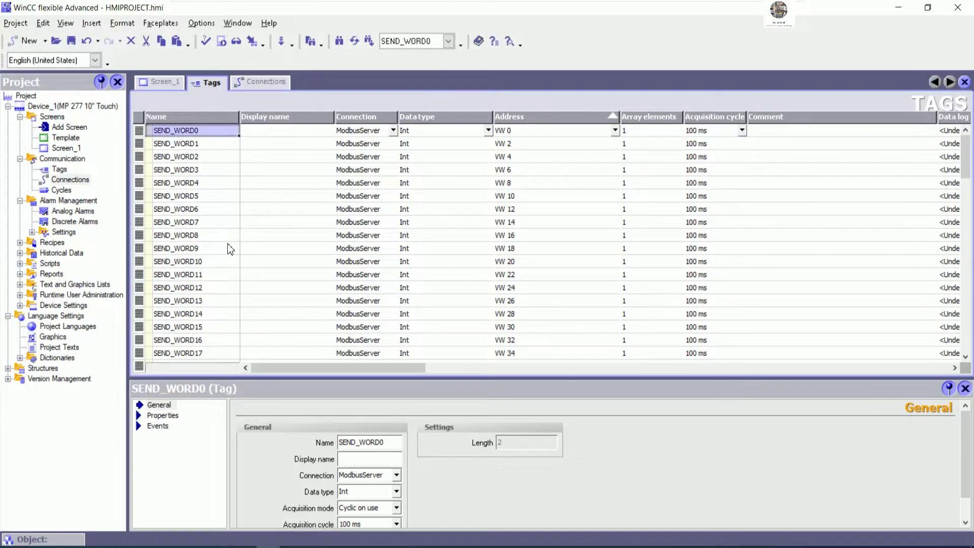
pyautogui.scroll(-3, 230, 248)
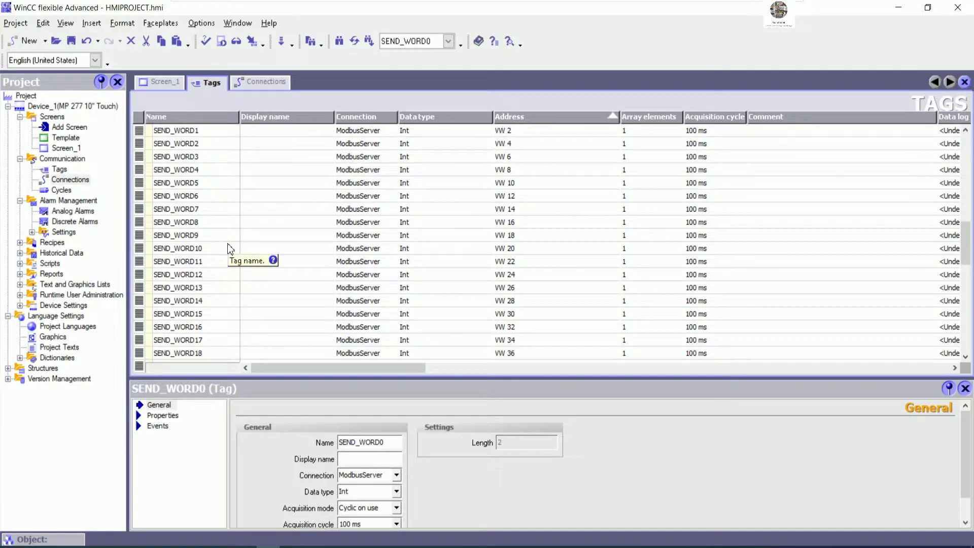
pyautogui.scroll(-1, 228, 246)
pyautogui.click(205, 326)
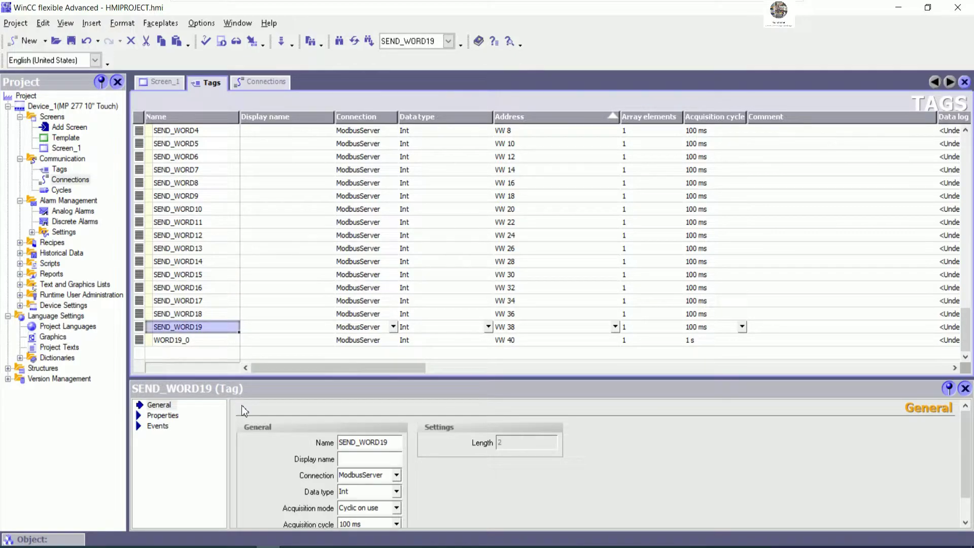
# Step: Rename the WORD19_0 tag at the end of the list as RECCIVE_WORD0
pyautogui.click(201, 342)
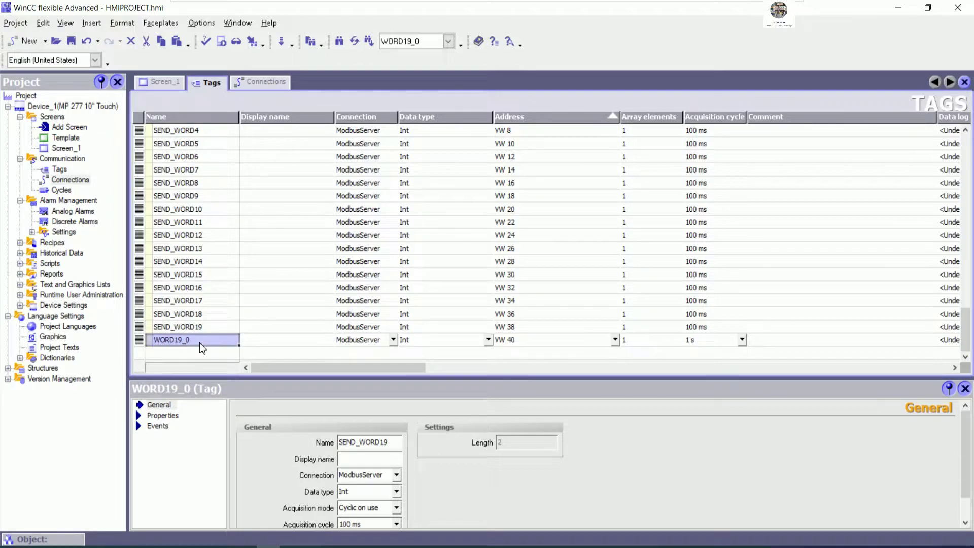
pyautogui.write('RECCIVE_WORK')
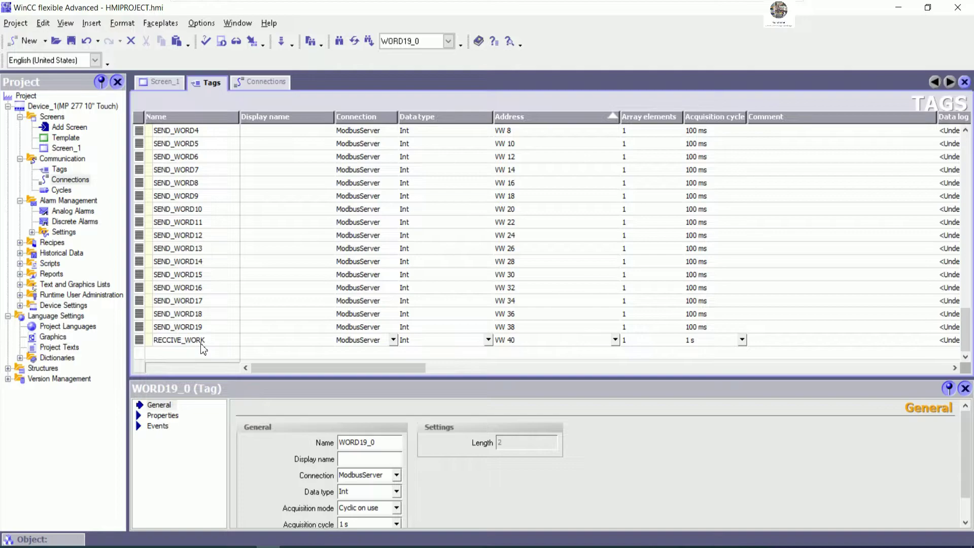
pyautogui.write('0')
pyautogui.press('Return')
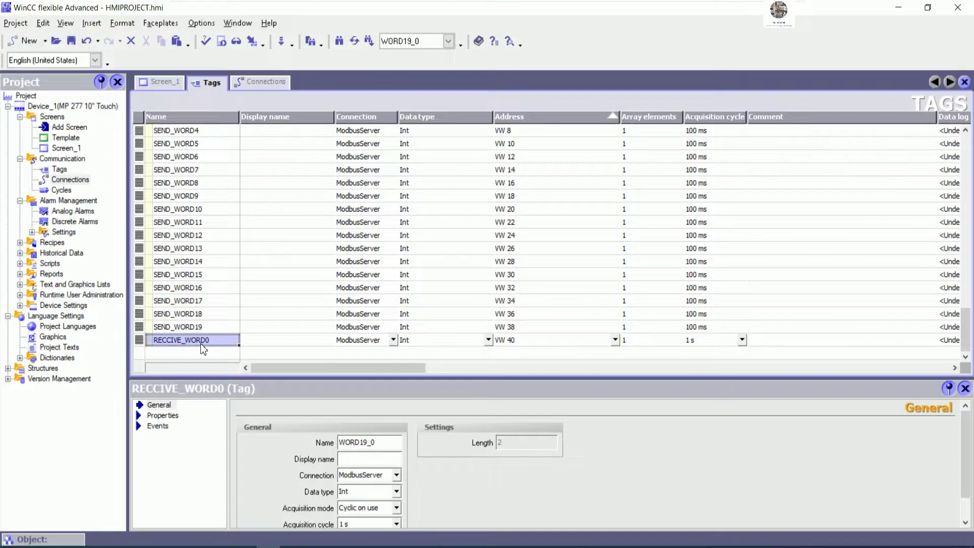
pyautogui.click(287, 342)
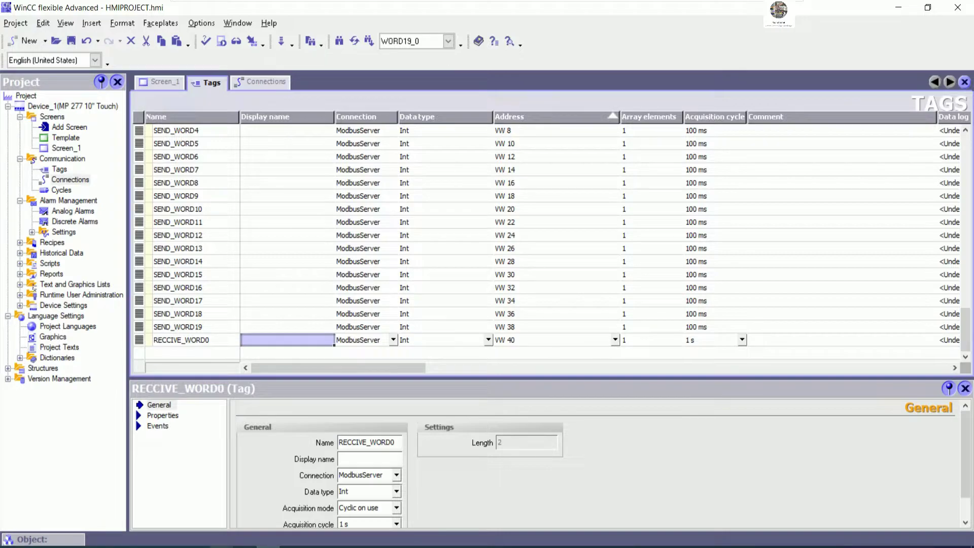
# Step: Set the RECCIVE_WORD0 address to VW 10, matching the first word in the ModBus Client status chart in STEP 7-Micro/WIN SMART
pyautogui.moveTo(244, 546)
pyautogui.click(198, 516)
pyautogui.click(280, 507)
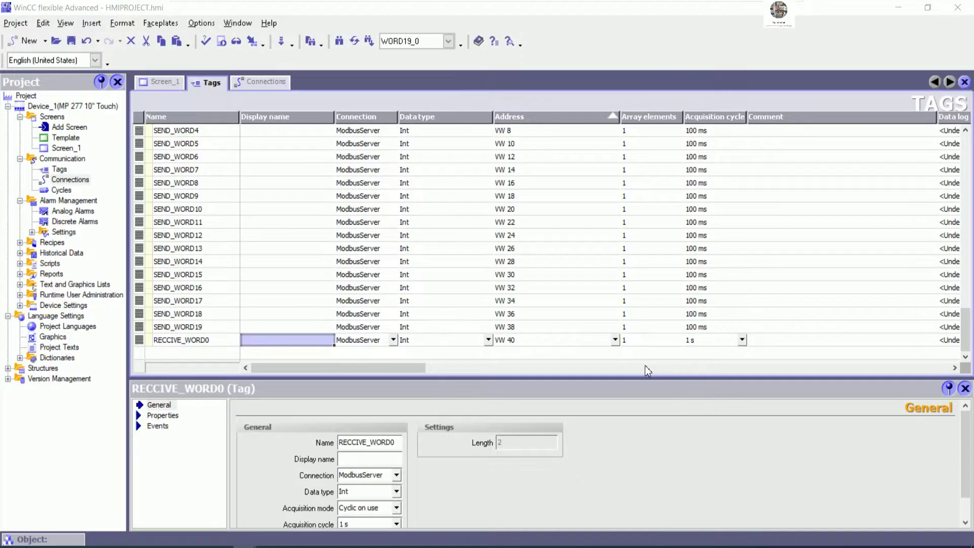
pyautogui.scroll(2, 716, 378)
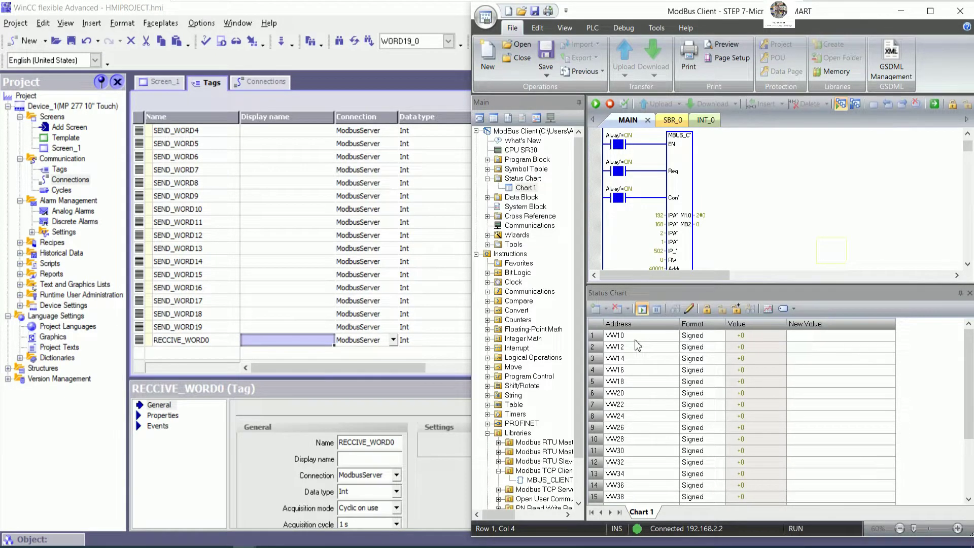
pyautogui.click(269, 546)
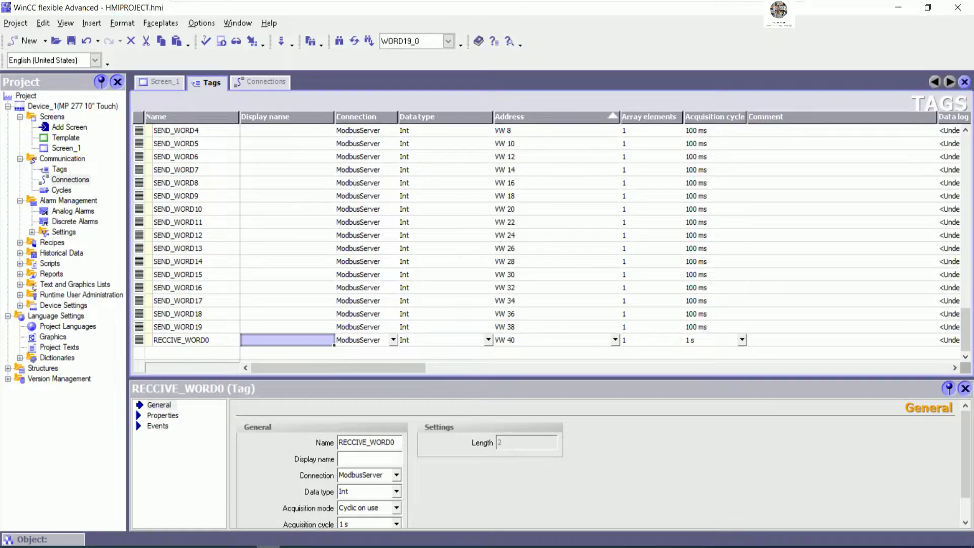
pyautogui.click(589, 339)
pyautogui.click(589, 338)
pyautogui.press('BackSpace')
pyautogui.press('BackSpace')
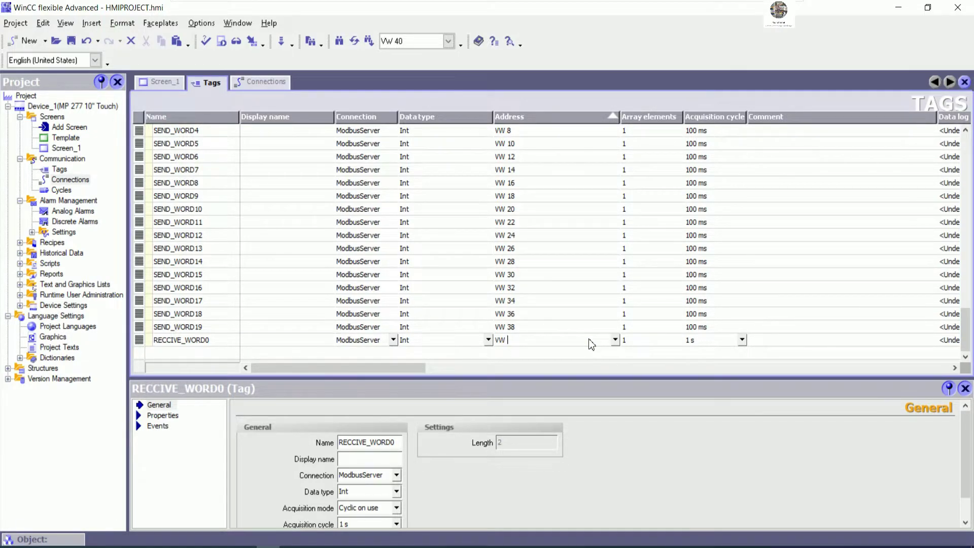
pyautogui.write('10')
pyautogui.press('Return')
pyautogui.press('Tab')
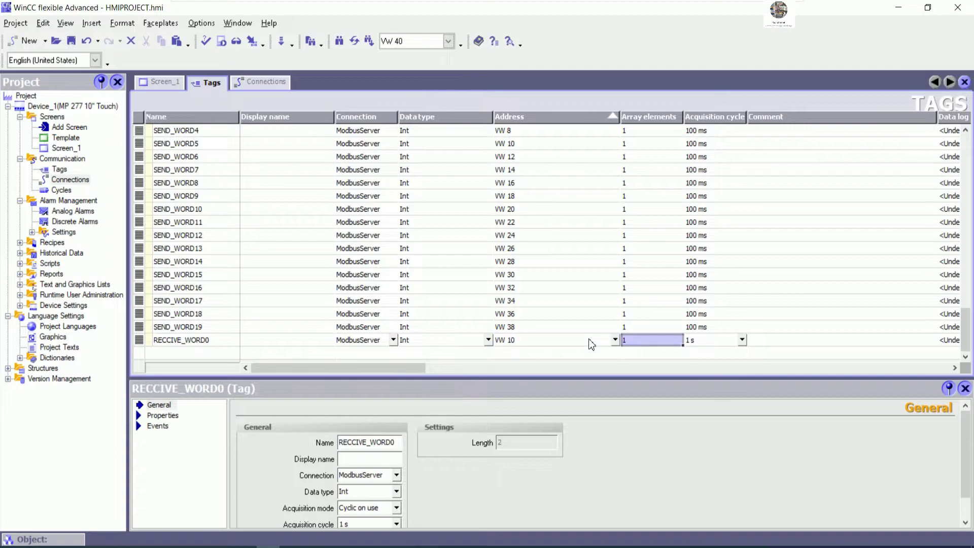
# Step: Set the acquisition cycle of the RECCIVE_WORD0 tag to 100 ms
pyautogui.click(742, 340)
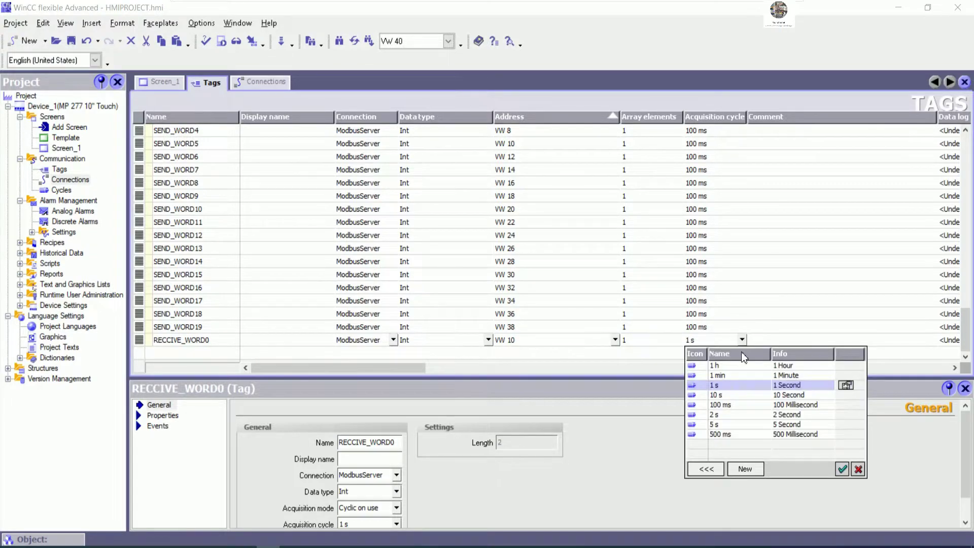
pyautogui.doubleClick(722, 405)
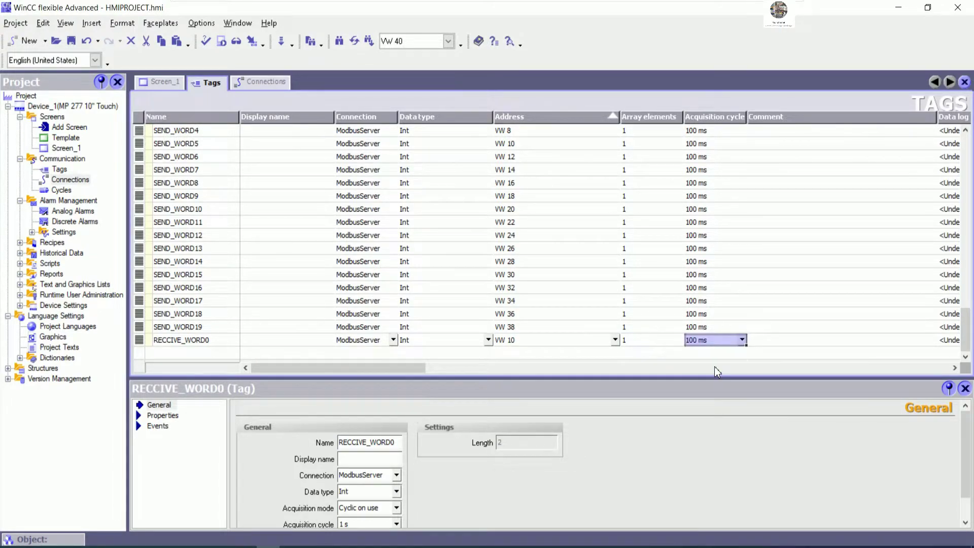
pyautogui.press('Tab')
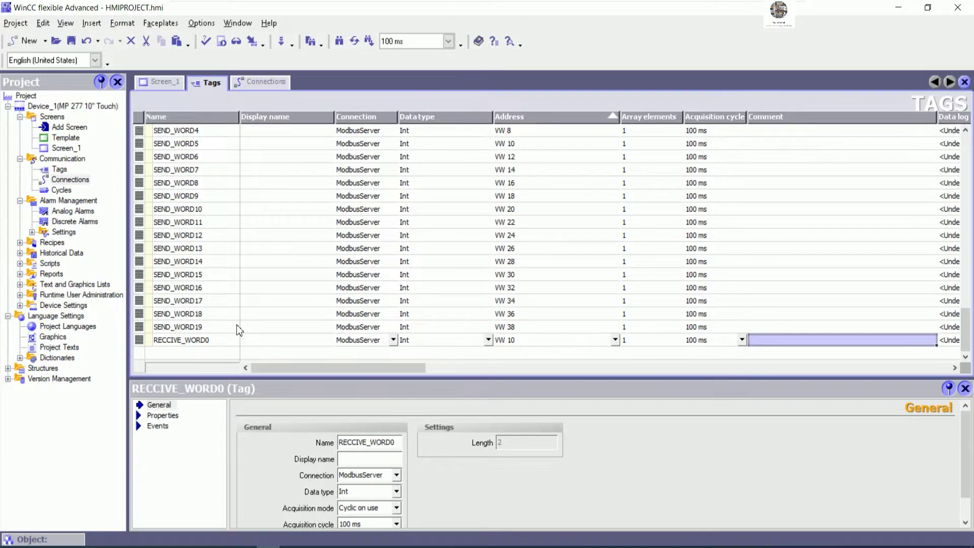
# Step: Fill the RECCIVE_WORD0 name down the tag list to create RECCIVE_WORD1 to RECCIVE_WORD19
pyautogui.moveTo(482, 378); pyautogui.dragTo(483, 401)
pyautogui.click(236, 339)
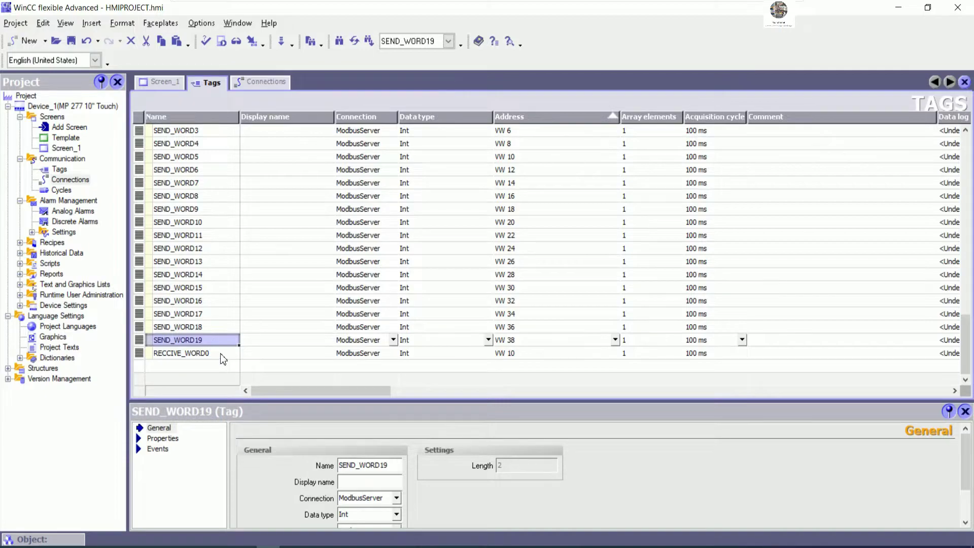
pyautogui.press('Down')
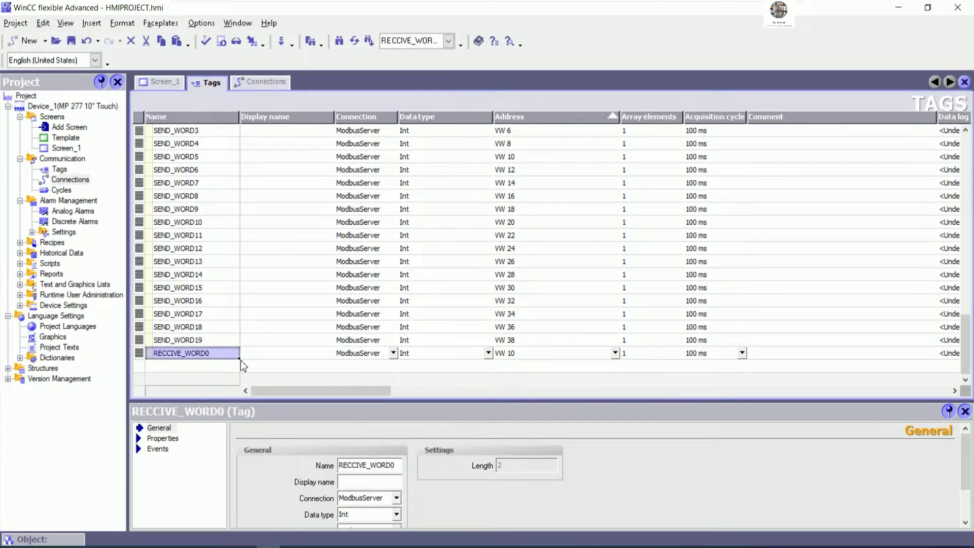
pyautogui.moveTo(239, 358); pyautogui.dragTo(224, 315)
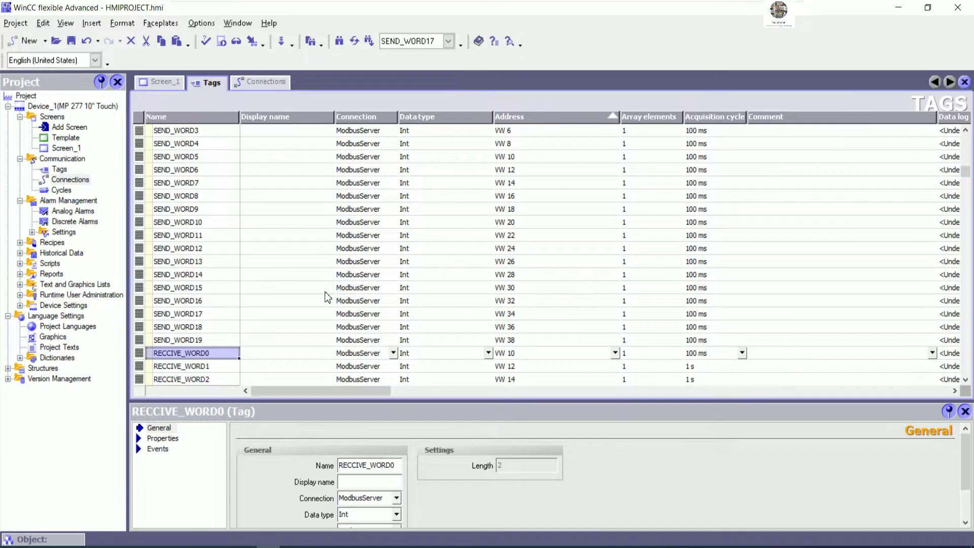
# Step: Review the addresses and acquisition cycles of the RECCIVE_WORD tags down to the end of the list
pyautogui.scroll(-3, 328, 297)
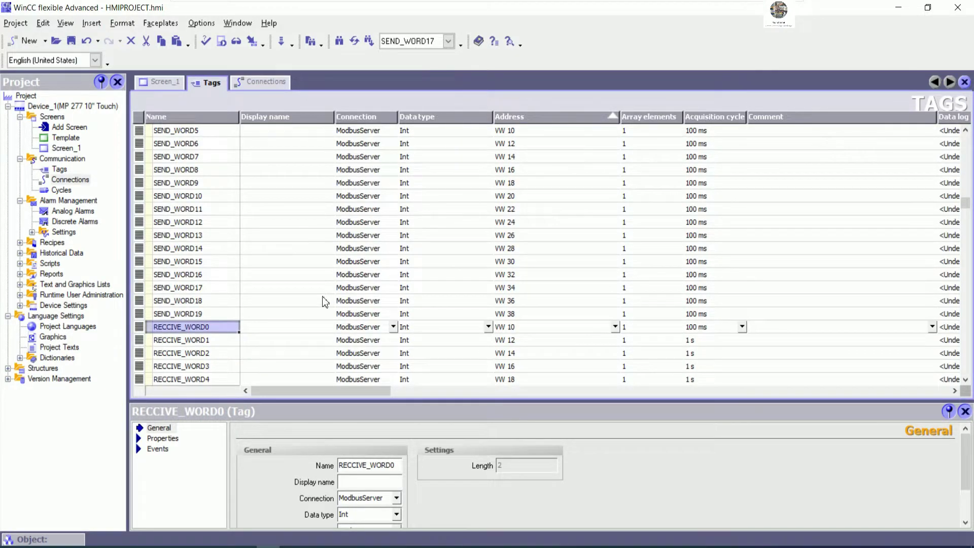
pyautogui.scroll(-3, 242, 316)
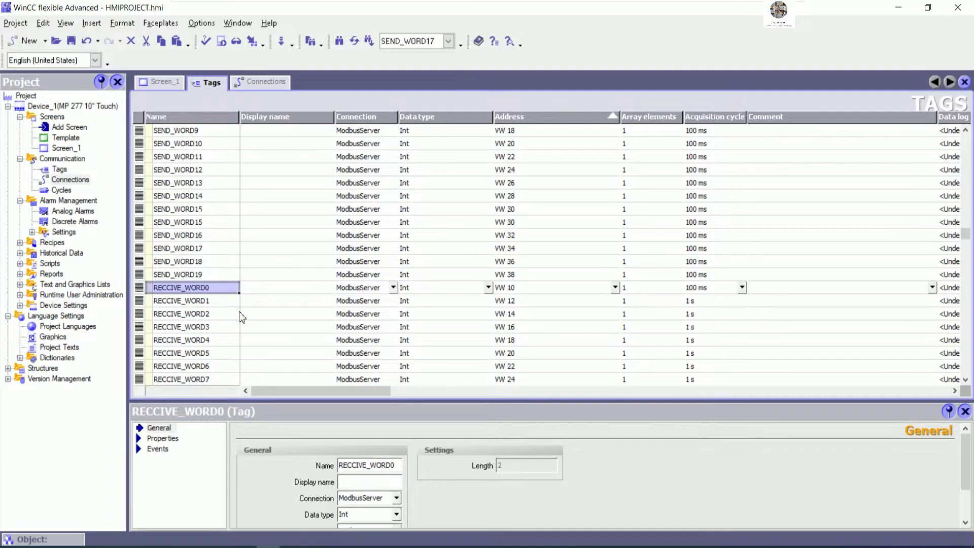
pyautogui.scroll(-3, 242, 315)
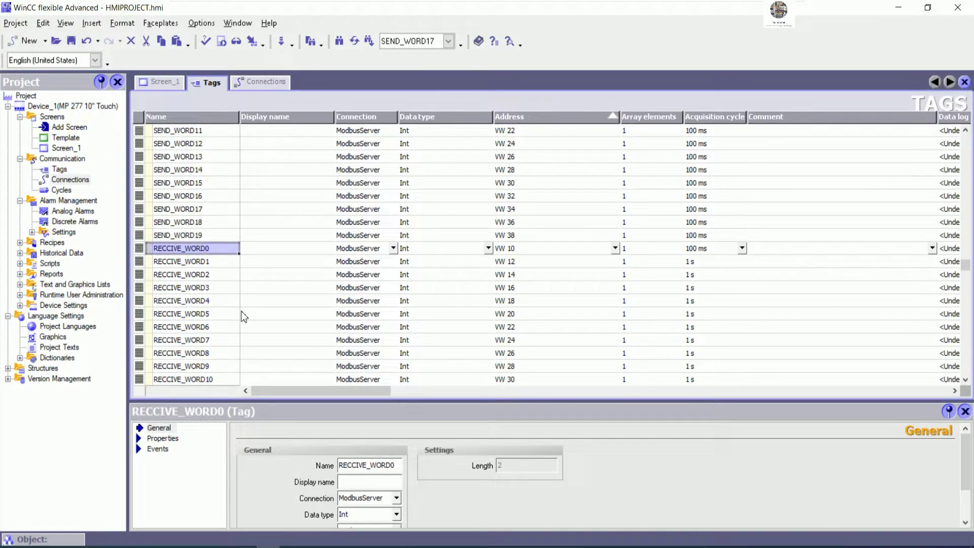
pyautogui.scroll(-3, 243, 315)
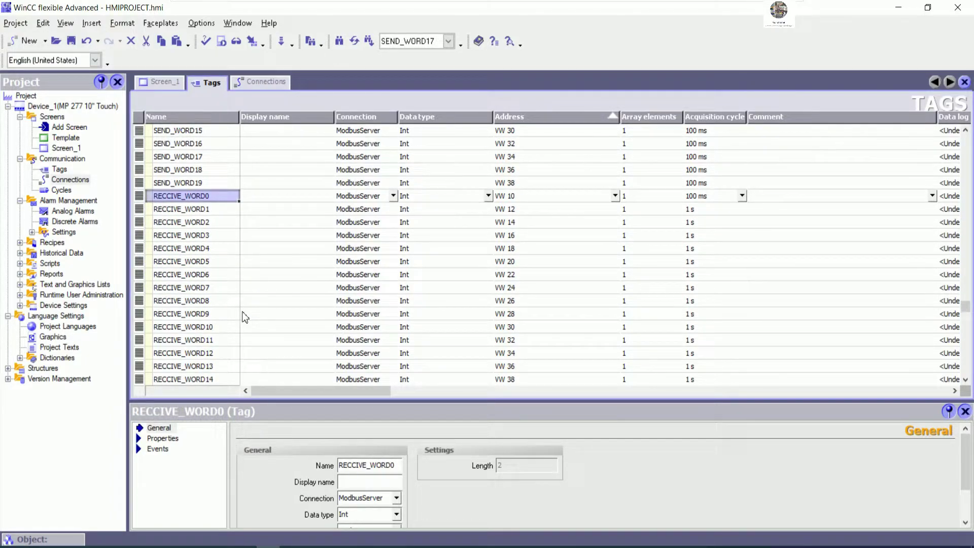
pyautogui.scroll(-4, 246, 317)
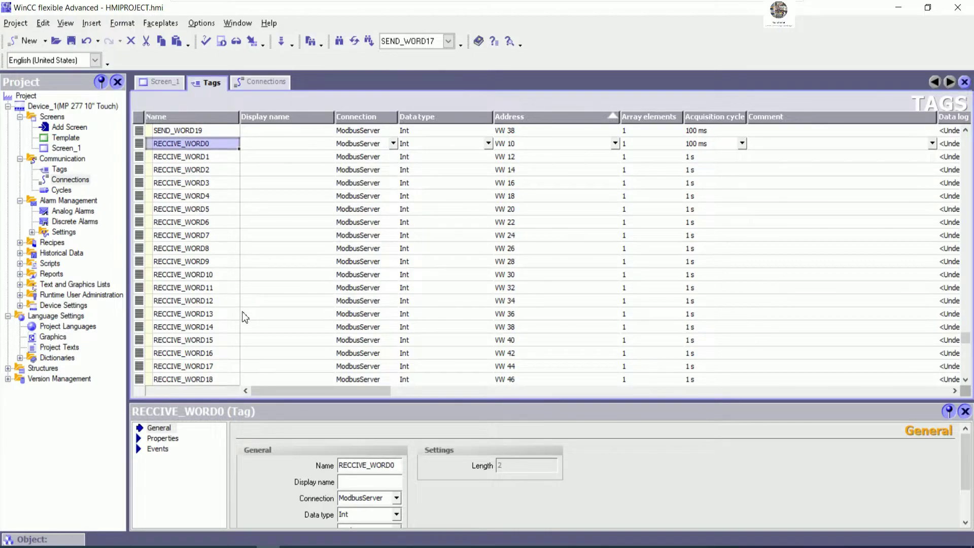
pyautogui.scroll(-3, 242, 315)
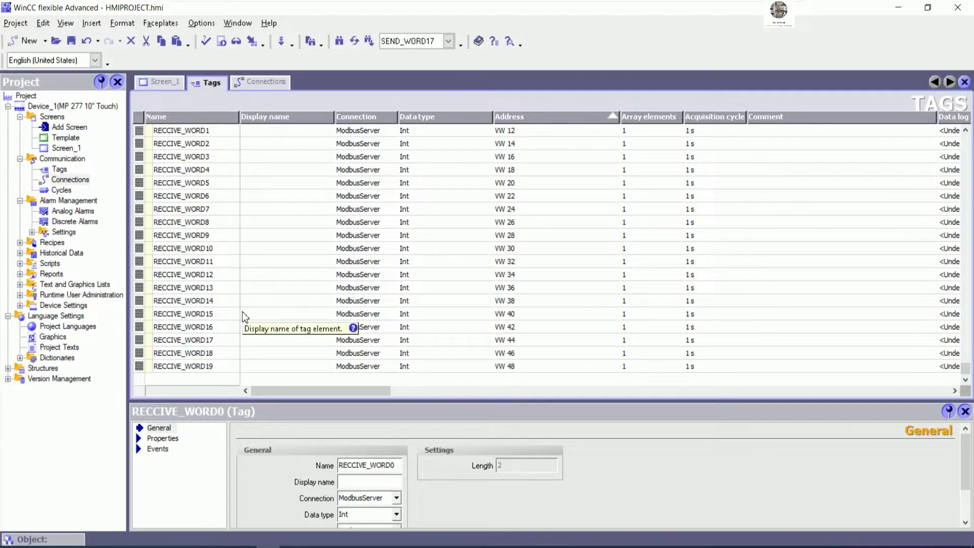
# Step: Fill the 100 ms acquisition cycle from RECCIVE_WORD0 down to RECCIVE_WORD19
pyautogui.scroll(4, 243, 315)
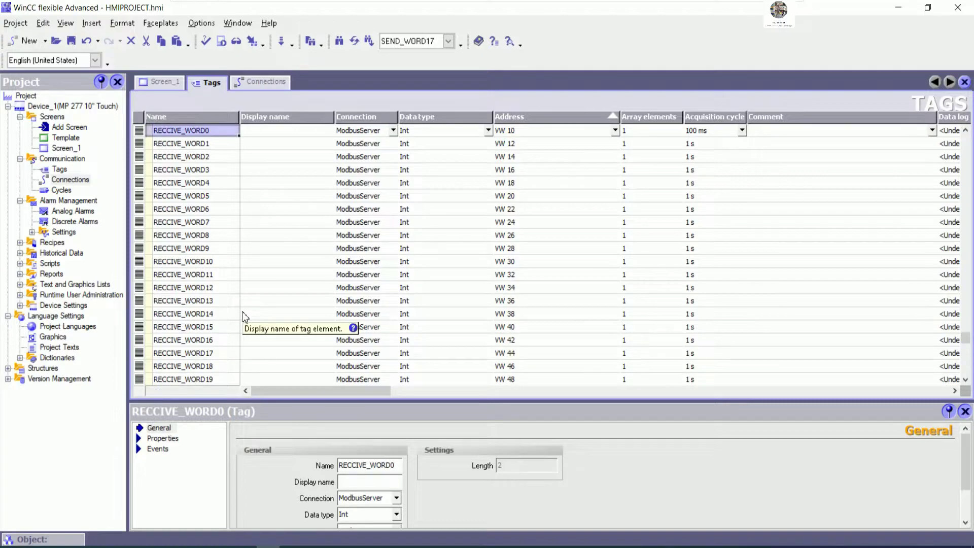
pyautogui.scroll(1, 730, 264)
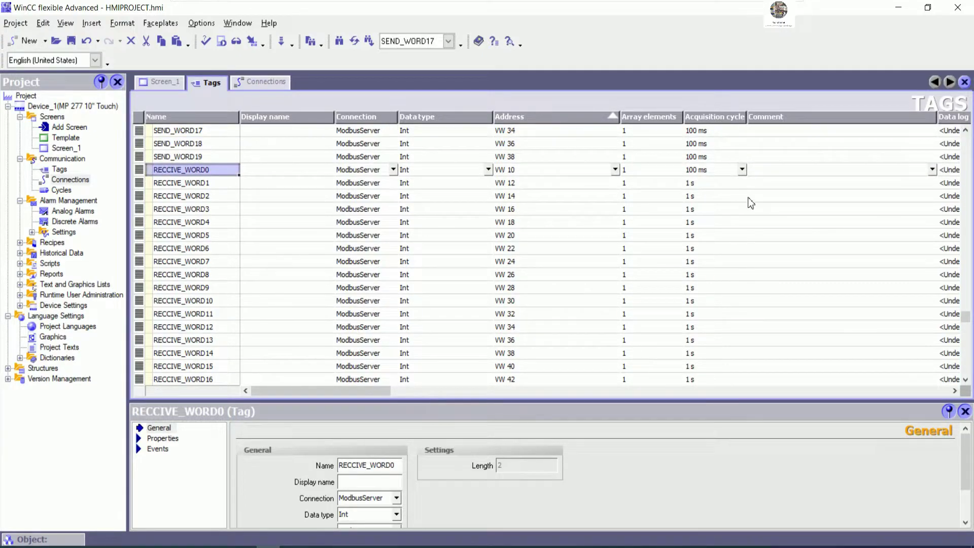
pyautogui.click(728, 172)
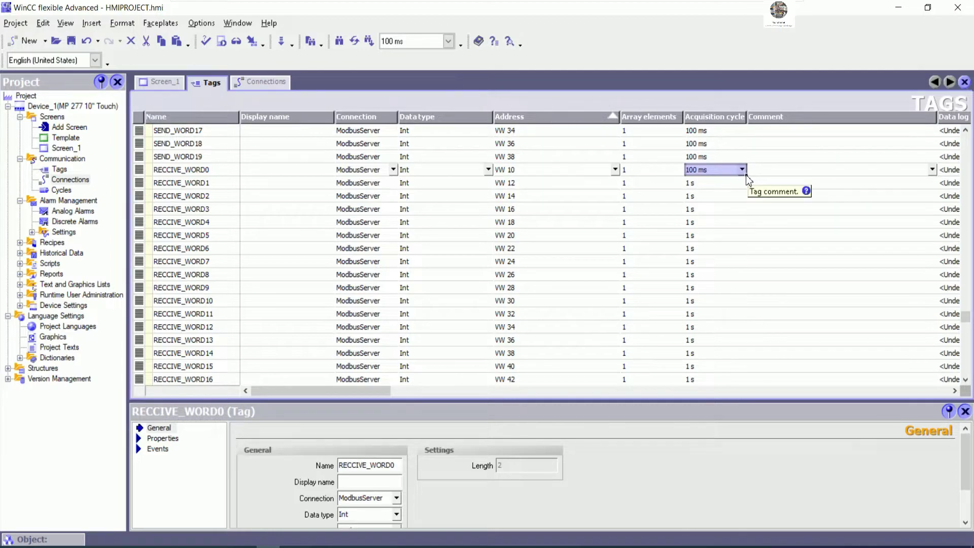
pyautogui.moveTo(746, 174); pyautogui.dragTo(711, 335)
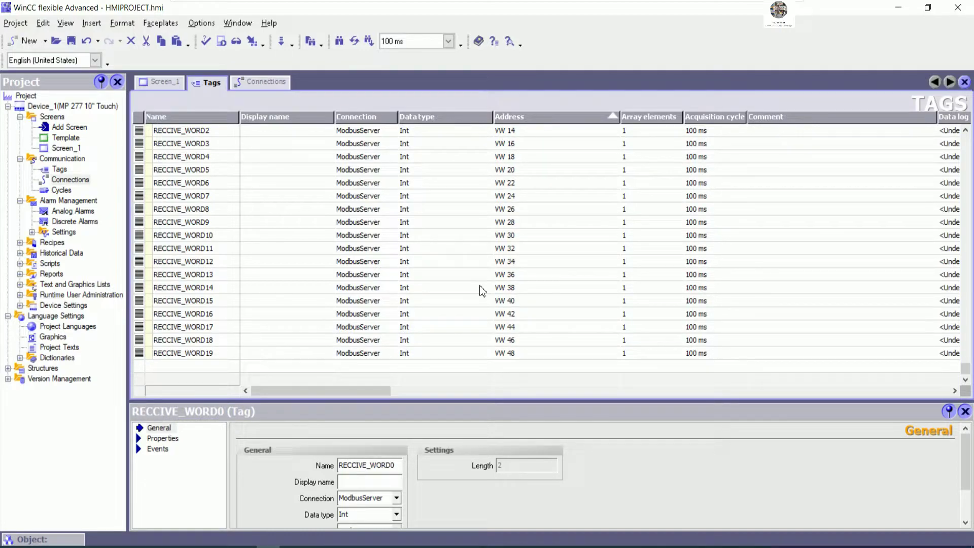
# Step: Compare the RECCIVE_WORD19 address with the ModBus Client status chart in STEP 7-Micro/WIN SMART, and return to the WinCC flexible tag list
pyautogui.click(522, 352)
pyautogui.moveTo(248, 545)
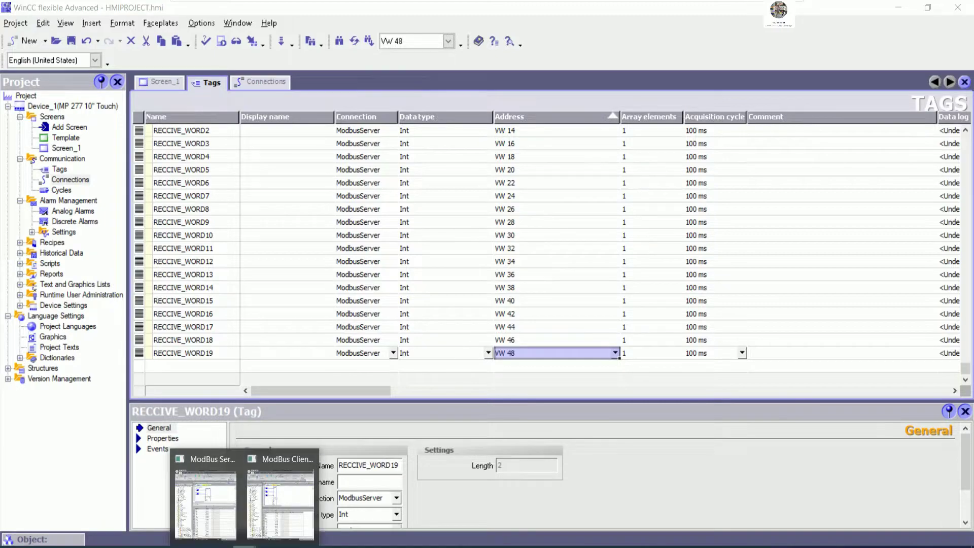
pyautogui.click(284, 507)
pyautogui.scroll(-3, 790, 446)
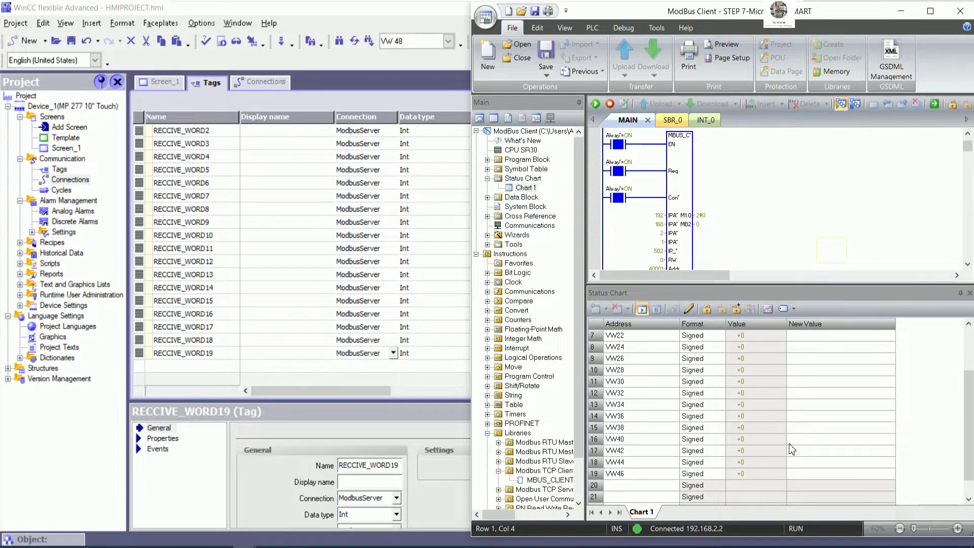
pyautogui.scroll(3, 792, 449)
pyautogui.scroll(3, 791, 448)
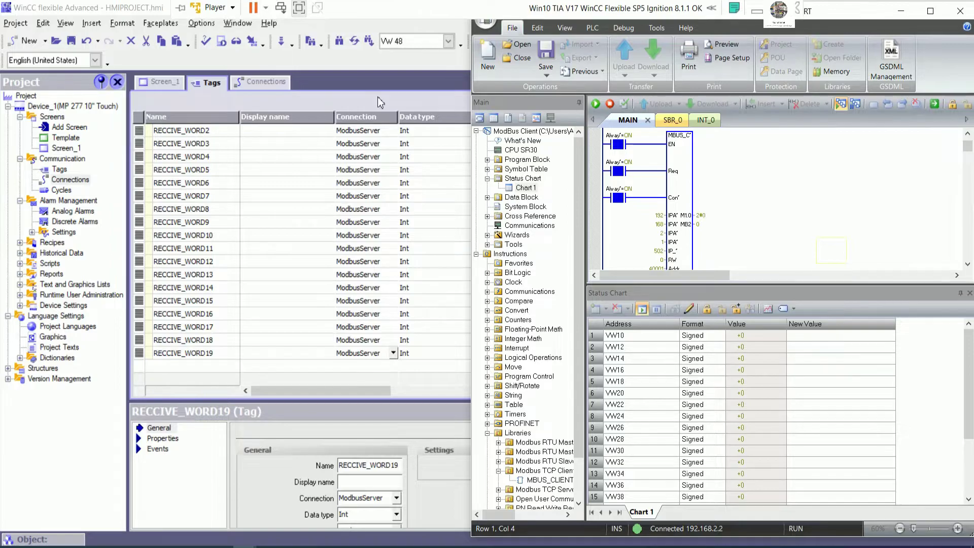
pyautogui.click(355, 59)
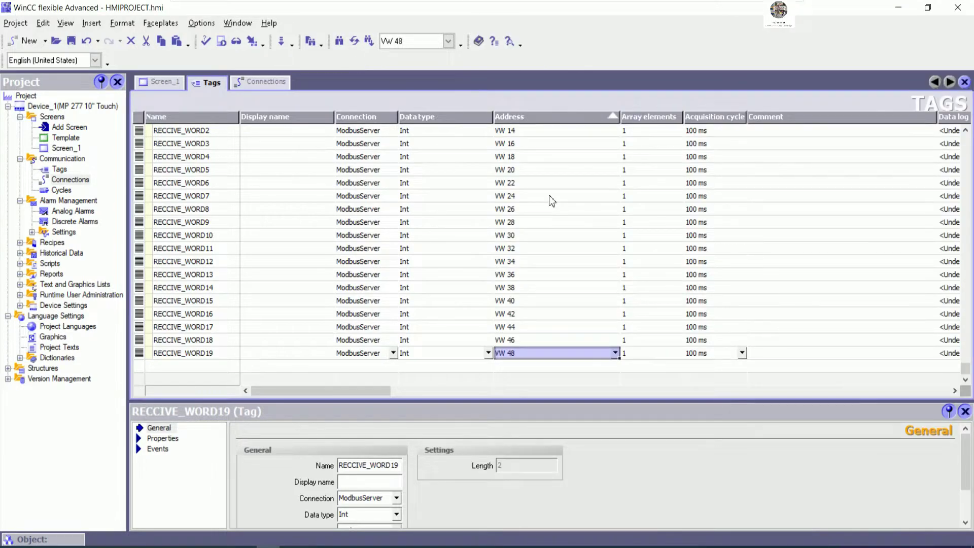
# Step: Check the addresses and acquisition cycles of all receive and send tags from RECCIVE_WORD19 back up to SEND_WORD1
pyautogui.scroll(1, 699, 287)
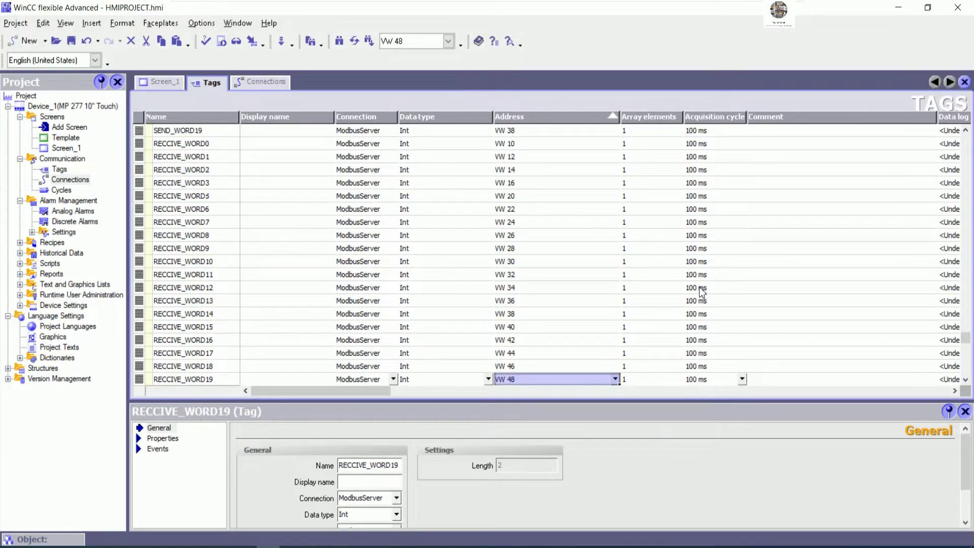
pyautogui.scroll(3, 699, 286)
pyautogui.scroll(4, 699, 272)
pyautogui.scroll(4, 698, 263)
pyautogui.scroll(1, 287, 99)
pyautogui.scroll(3, 226, 152)
pyautogui.scroll(2, 226, 152)
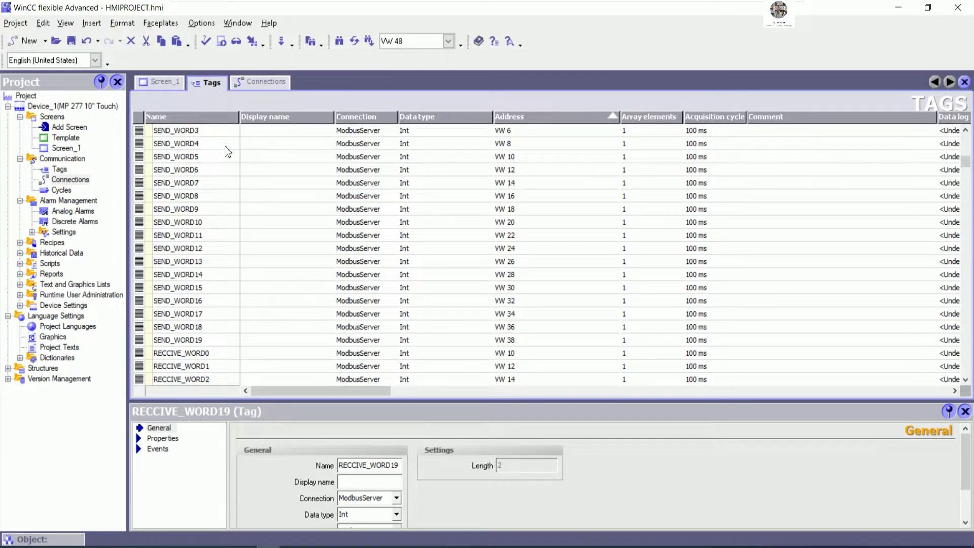
pyautogui.scroll(3, 227, 150)
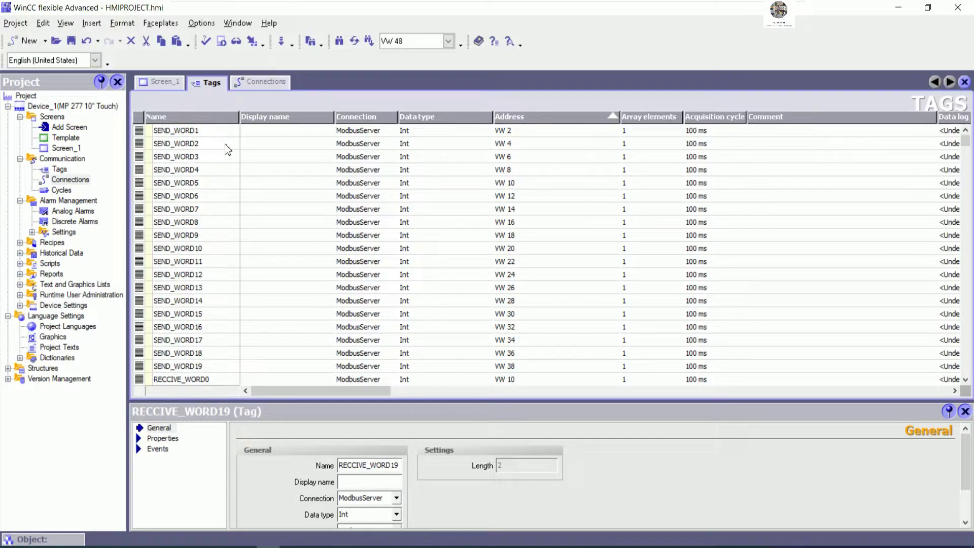
# Step: Open Screen_1 for editing and save the HMI project
pyautogui.click(160, 82)
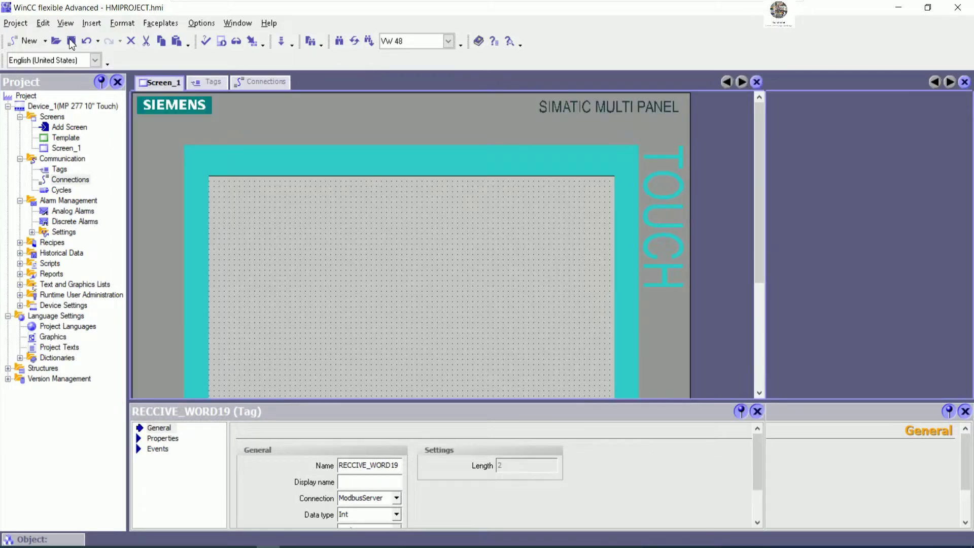
pyautogui.click(71, 41)
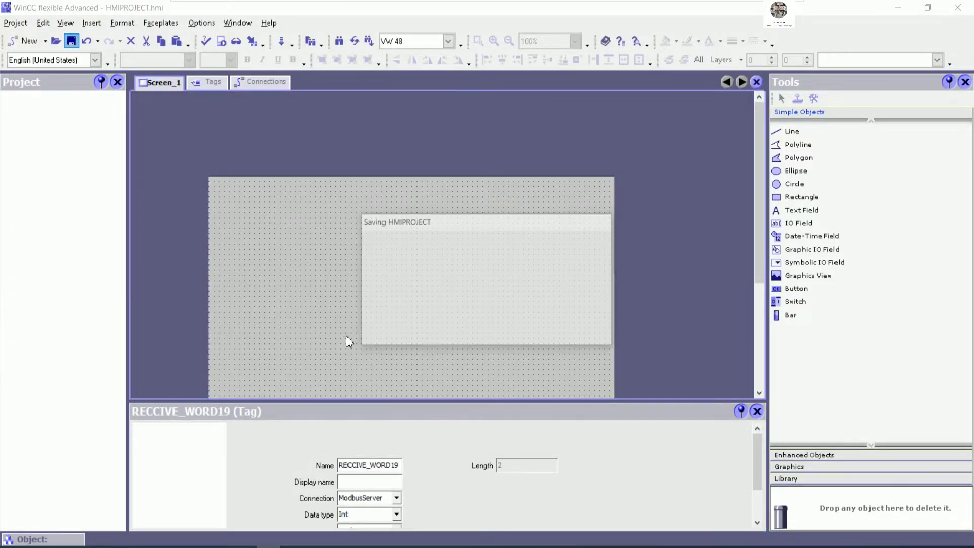
# Step: Stop program status monitoring in the ModBus Client and ModBus Server projects in STEP 7-Micro/WIN SMART, and minimize both windows
pyautogui.moveTo(244, 545)
pyautogui.click(287, 523)
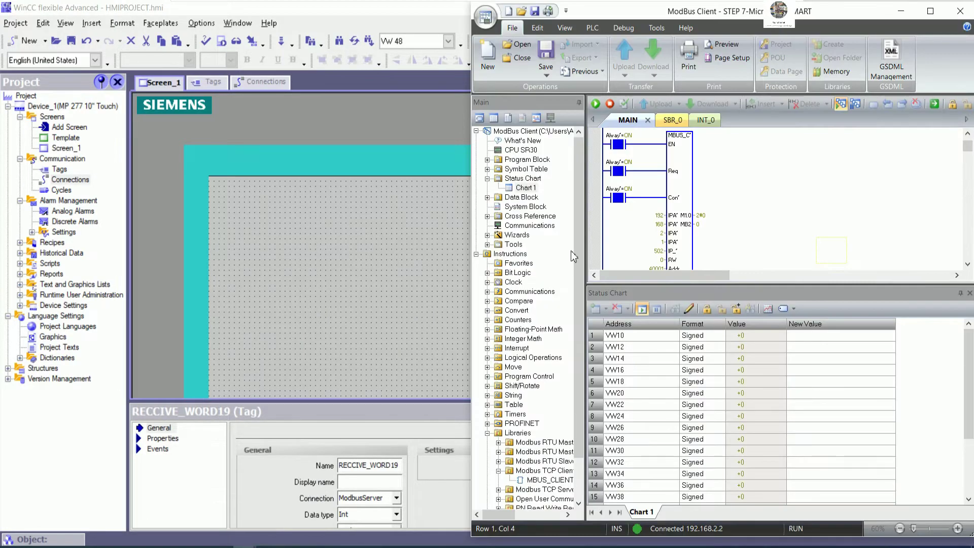
pyautogui.click(840, 109)
pyautogui.click(222, 541)
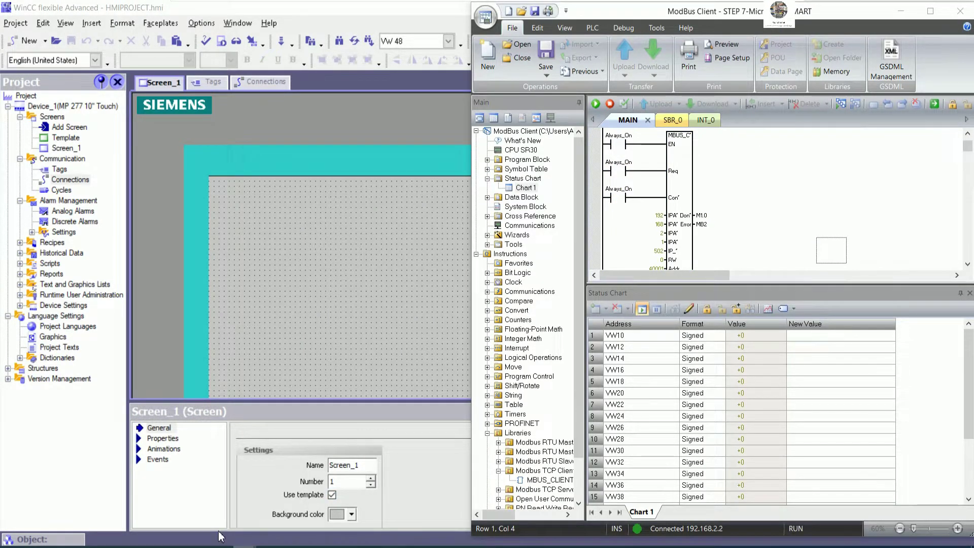
pyautogui.click(205, 513)
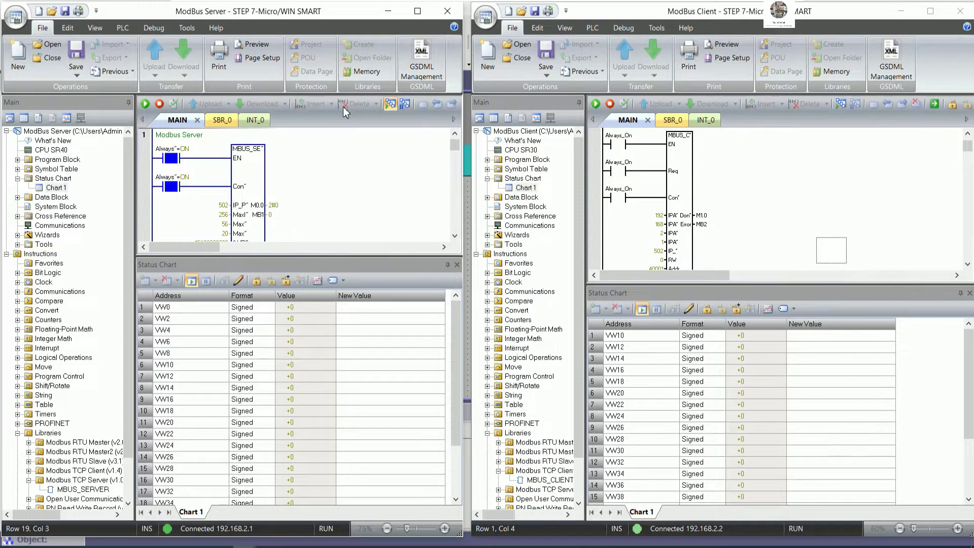
pyautogui.click(393, 107)
pyautogui.click(389, 11)
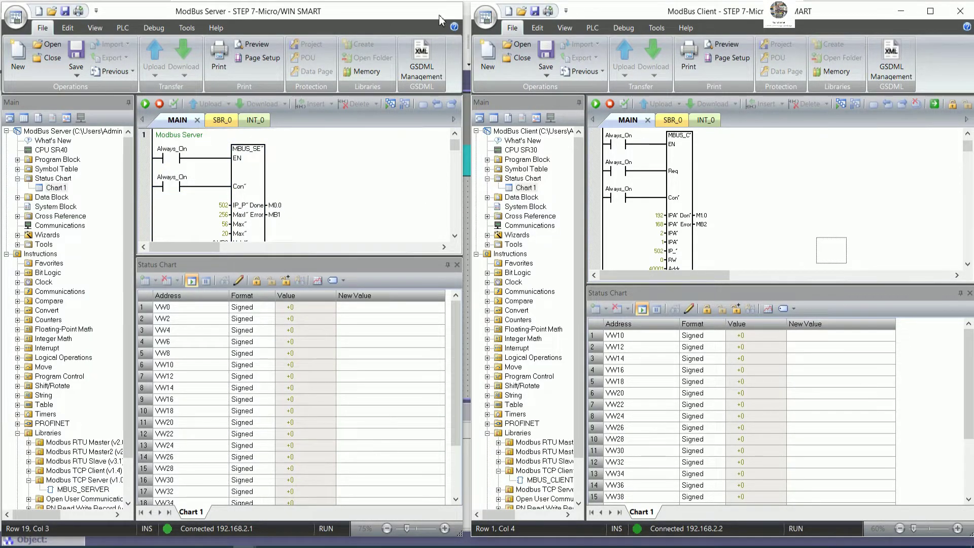
pyautogui.click(900, 11)
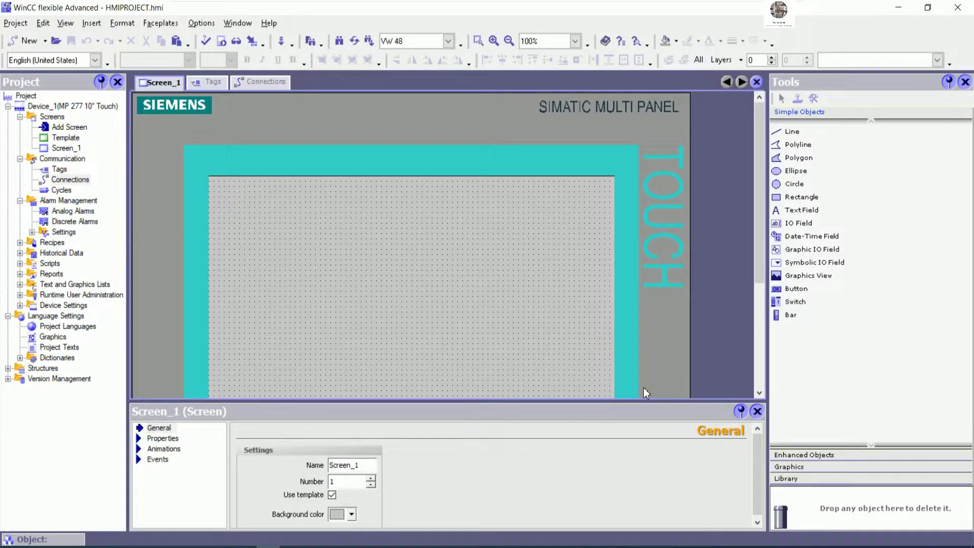
# Step: Draw a vertical line down most of Screen_1 and shift it to the horizontal centre of the screen
pyautogui.click(757, 411)
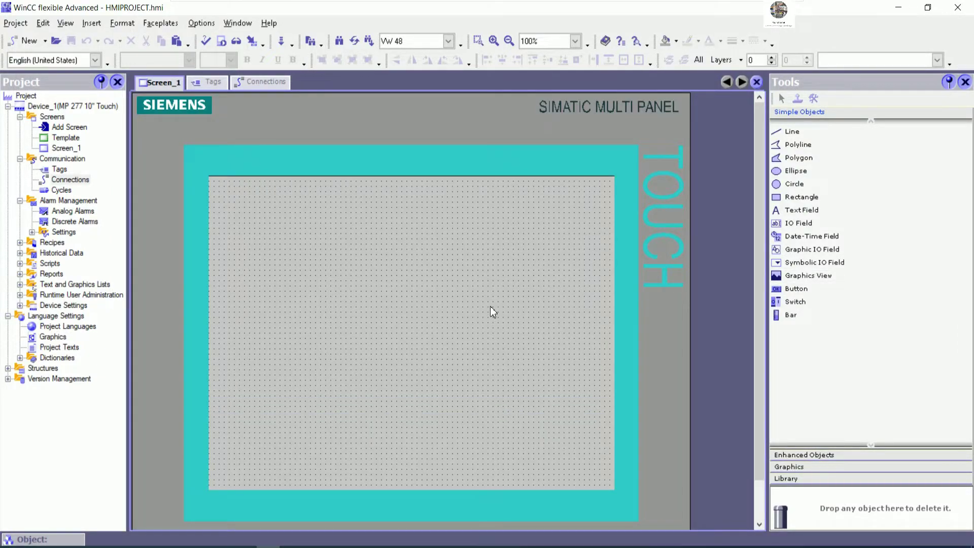
pyautogui.click(792, 132)
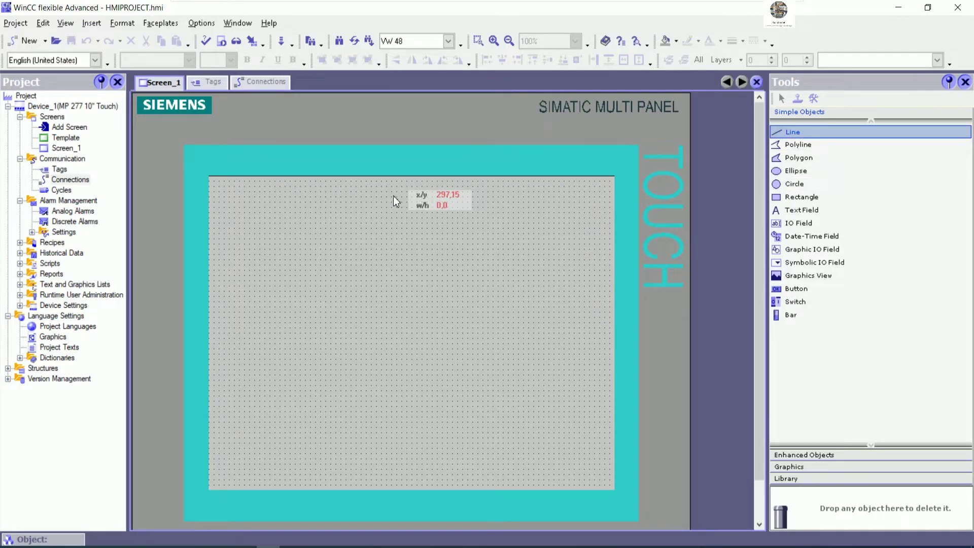
pyautogui.moveTo(391, 203); pyautogui.dragTo(391, 474)
pyautogui.moveTo(392, 486)
pyautogui.mouseDown()
pyautogui.moveTo(454, 427)
pyautogui.moveTo(395, 463)
pyautogui.moveTo(385, 480)
pyautogui.moveTo(393, 485)
pyautogui.mouseUp()
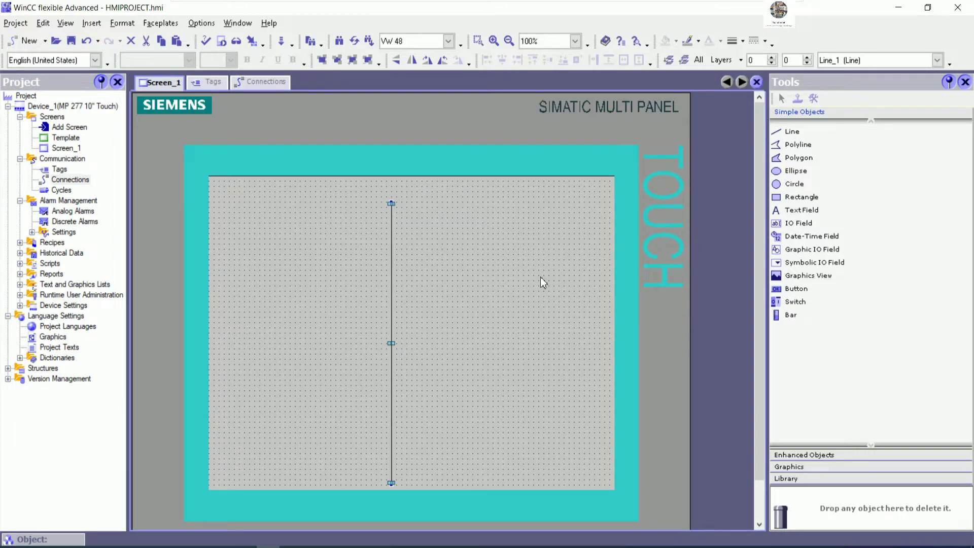
pyautogui.scroll(-2, 560, 307)
pyautogui.press('Right')
pyautogui.press('Right')
pyautogui.press('Right')
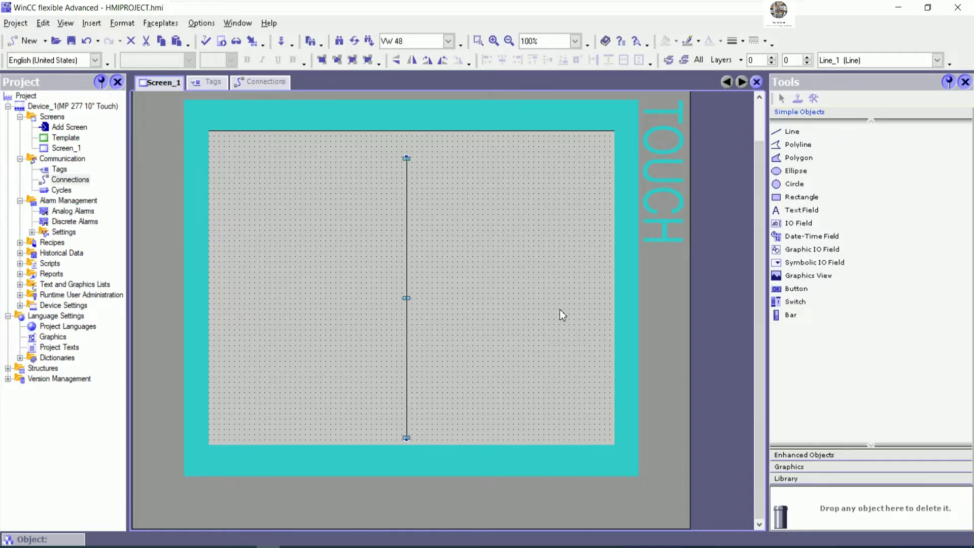
pyautogui.click(498, 291)
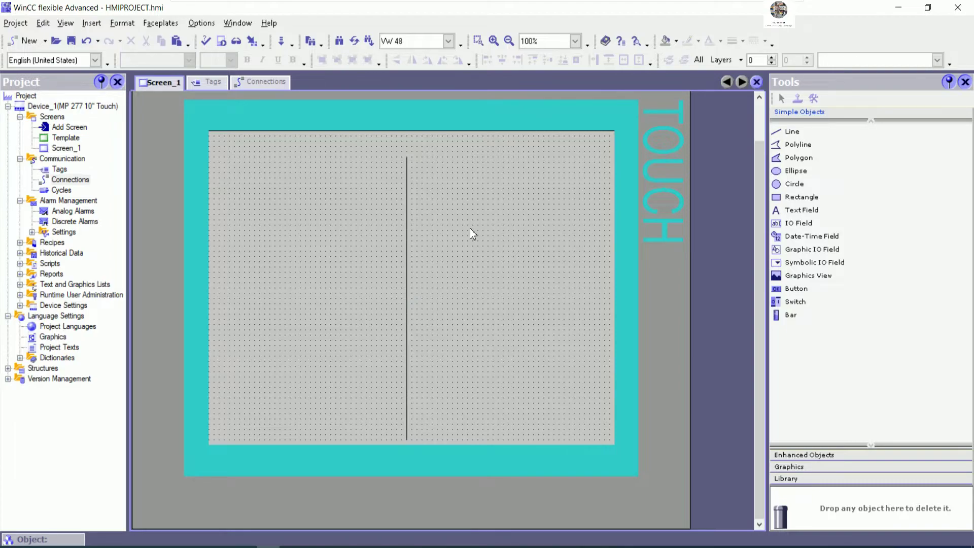
# Step: Set the width of the vertical line on Screen_1 to 13
pyautogui.click(407, 247)
pyautogui.rightClick(443, 435)
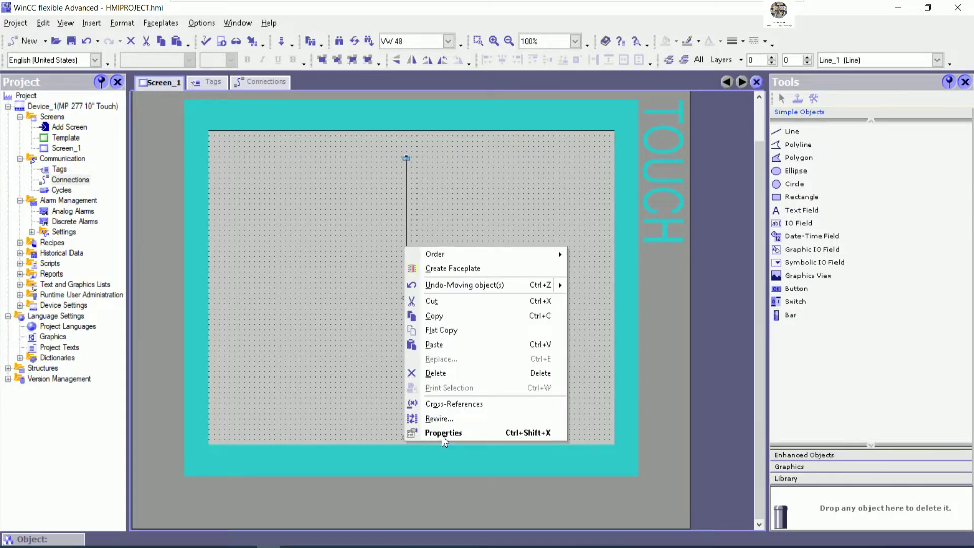
pyautogui.click(443, 435)
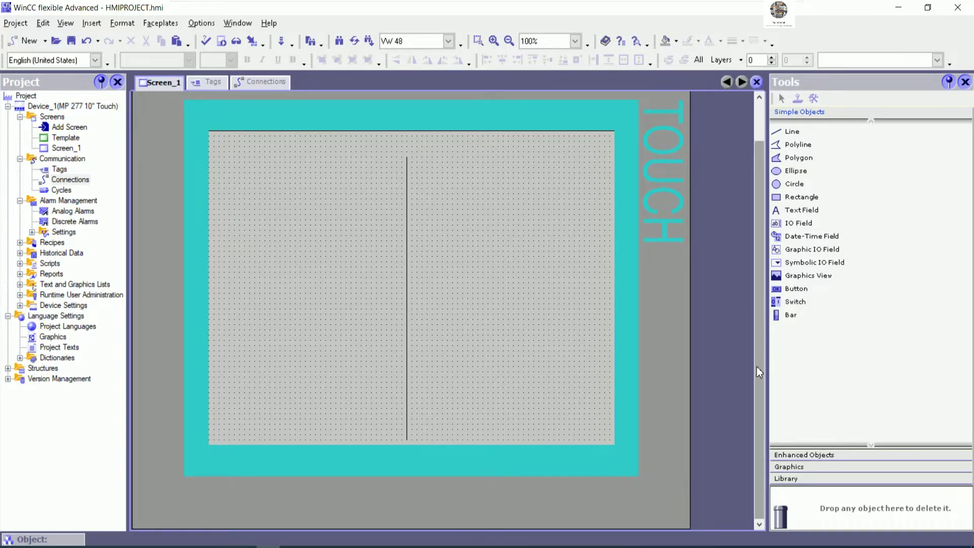
pyautogui.click(405, 391)
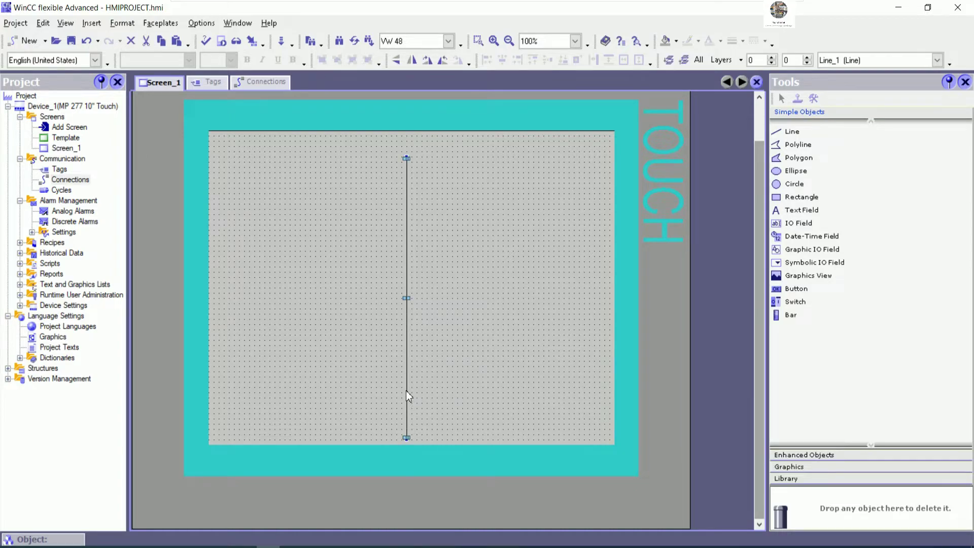
pyautogui.rightClick(406, 391)
pyautogui.click(442, 537)
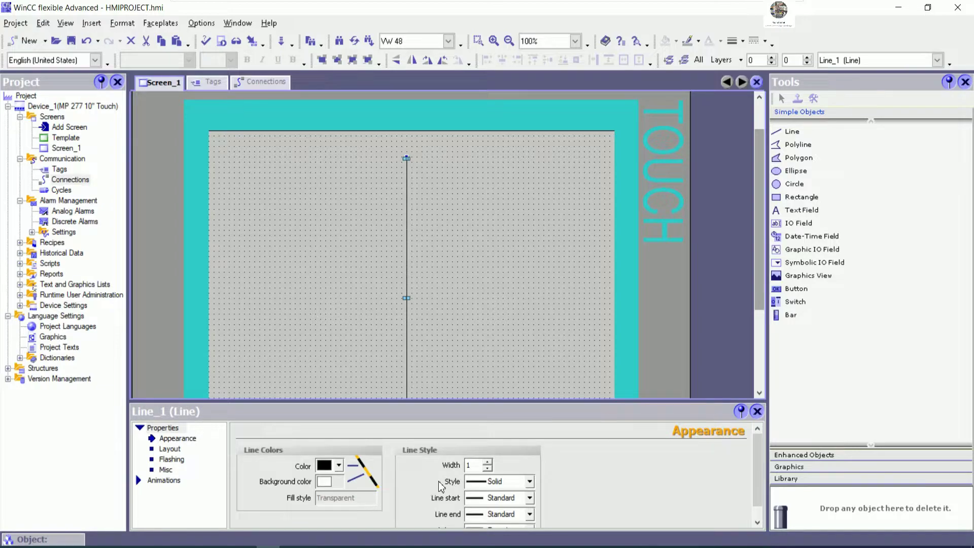
pyautogui.click(488, 463)
pyautogui.click(487, 462)
pyautogui.click(487, 463)
pyautogui.click(488, 463)
pyautogui.click(487, 463)
pyautogui.click(488, 462)
pyautogui.click(487, 463)
pyautogui.click(488, 462)
pyautogui.click(488, 462)
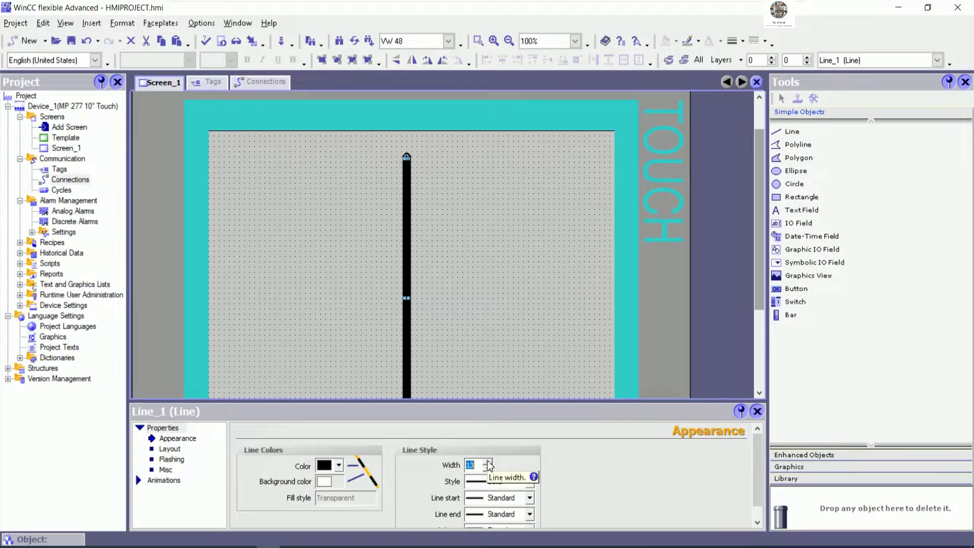
# Step: Change the vertical line's colour to blue
pyautogui.click(338, 465)
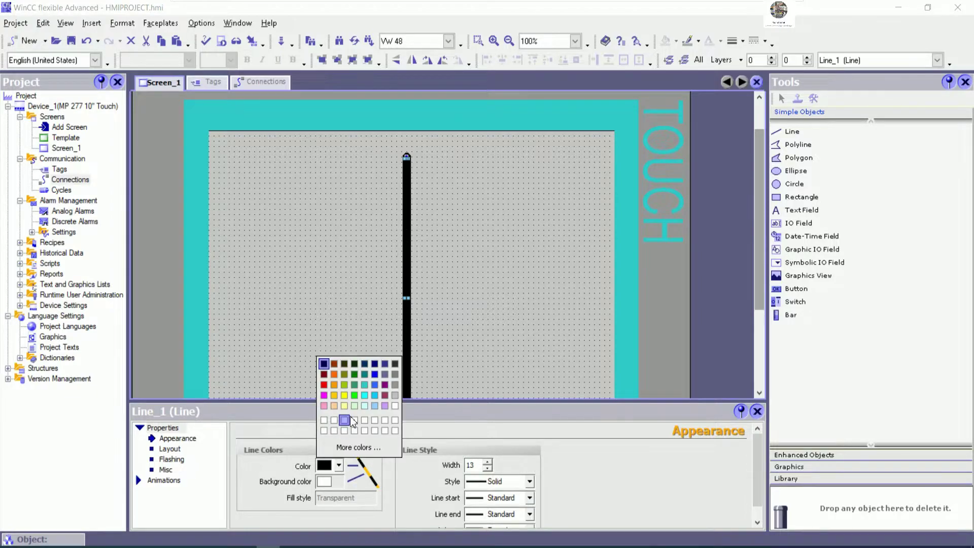
pyautogui.click(355, 395)
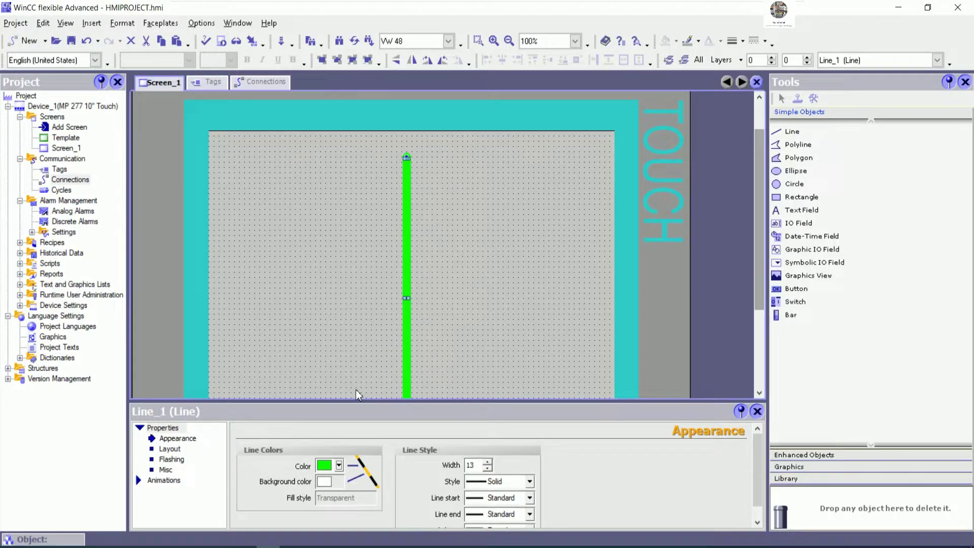
pyautogui.click(339, 465)
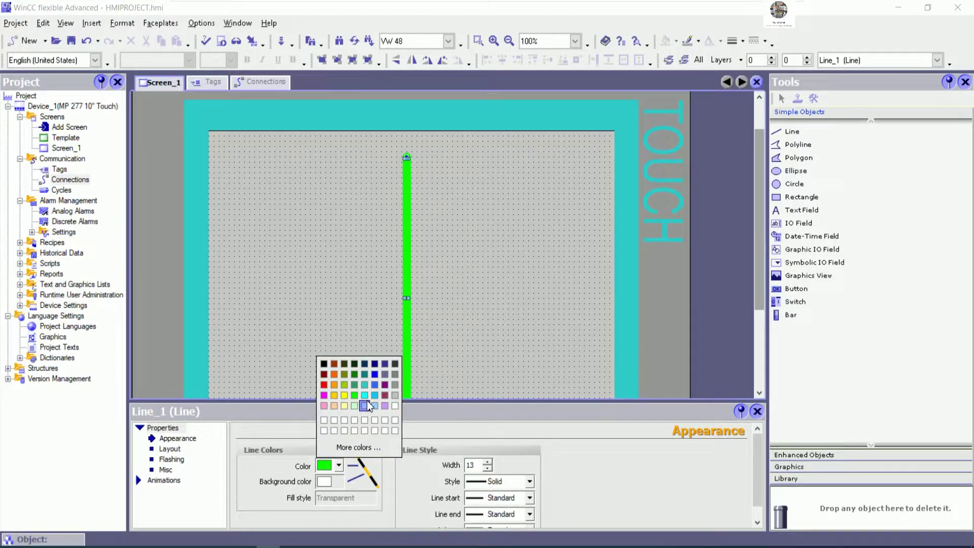
pyautogui.click(376, 374)
pyautogui.click(481, 312)
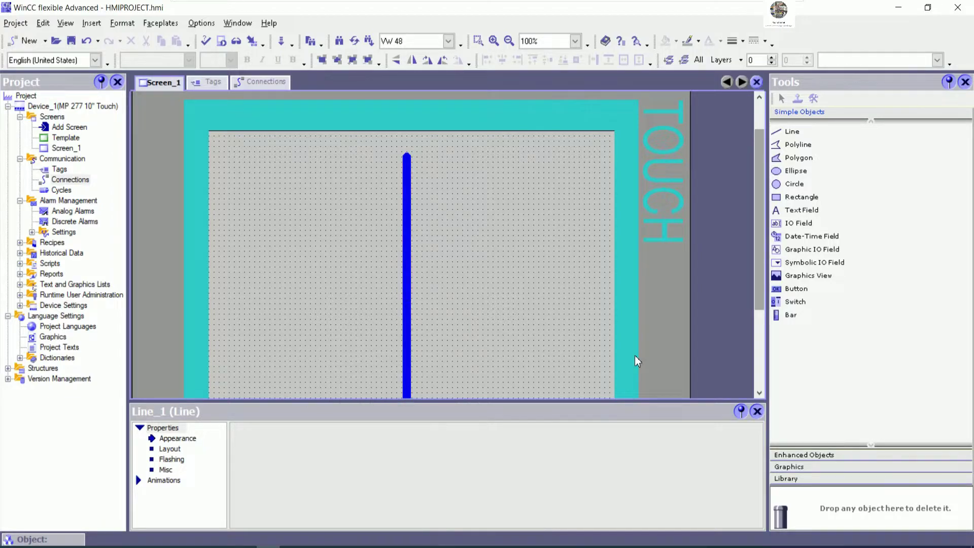
# Step: Add a text field at the upper edge of Screen_1 reading "PLC S7-200 SMART MODBUS TCP COMMUNICATION"
pyautogui.moveTo(756, 251); pyautogui.dragTo(756, 236)
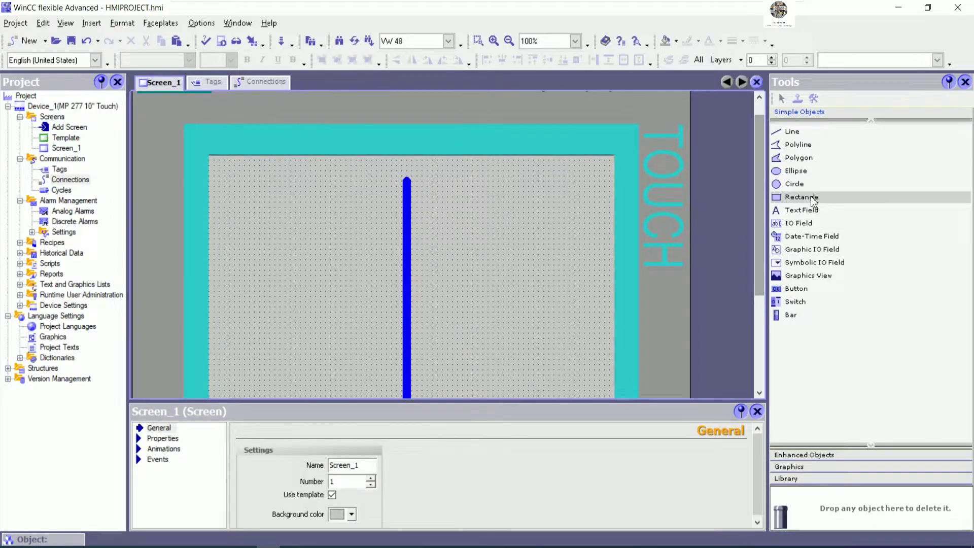
pyautogui.click(800, 223)
pyautogui.click(801, 210)
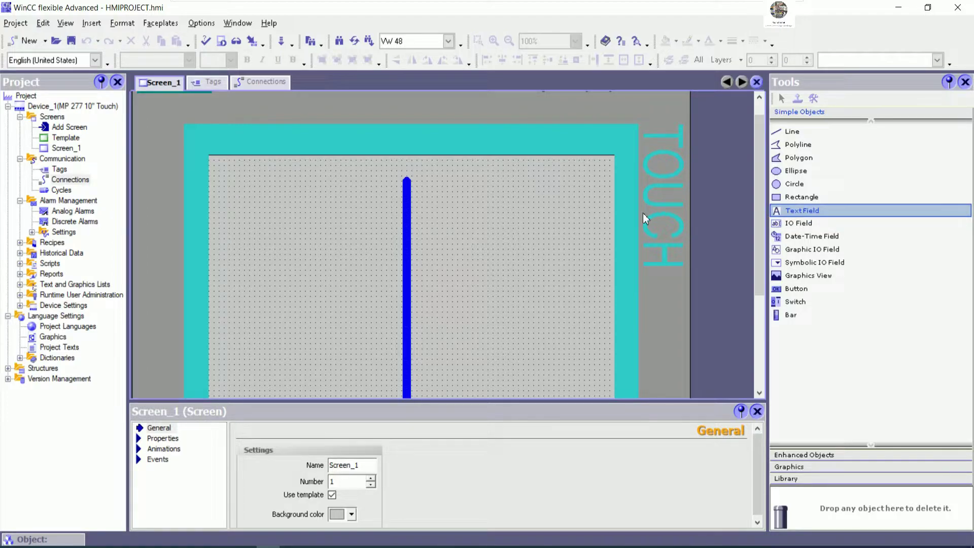
pyautogui.moveTo(221, 160); pyautogui.dragTo(340, 223)
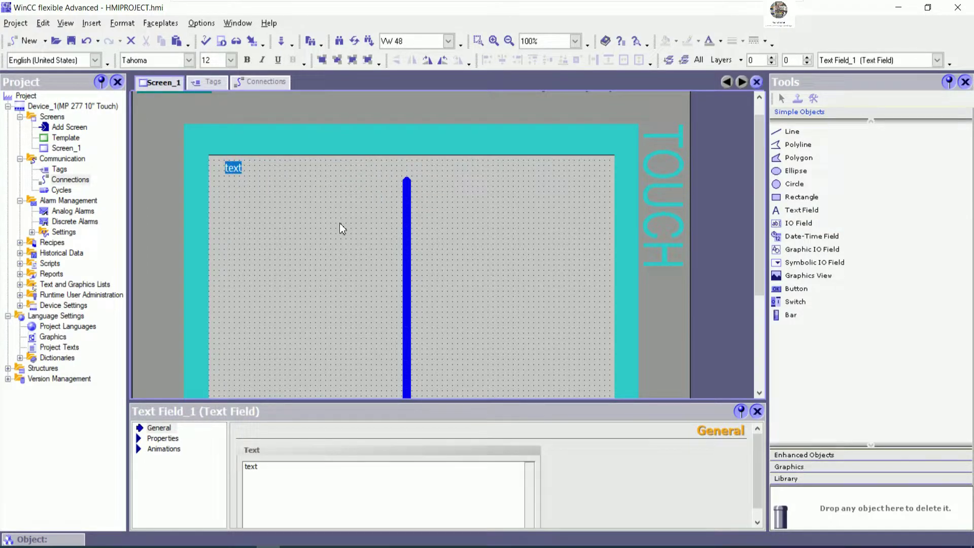
pyautogui.write('PLC S7')
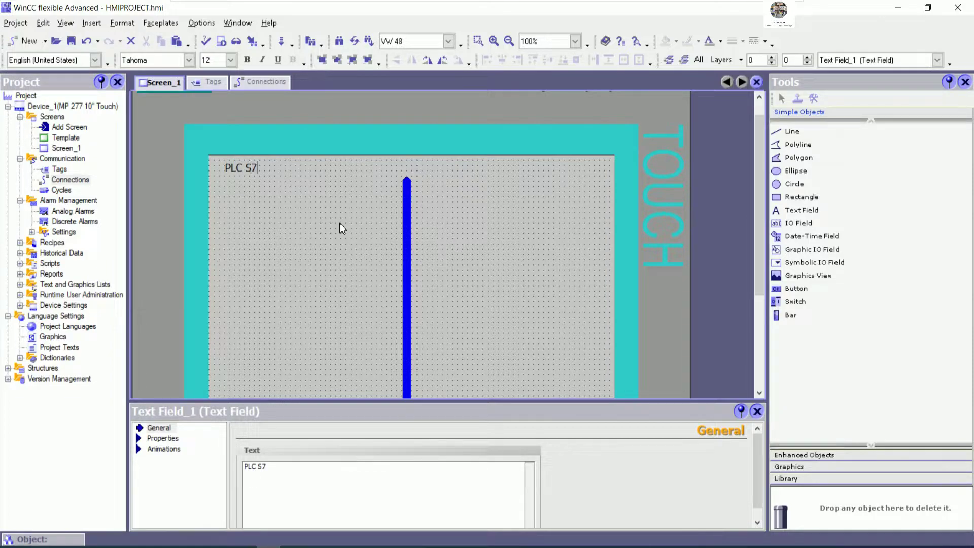
pyautogui.write('-200 SMART MODBUS CONN')
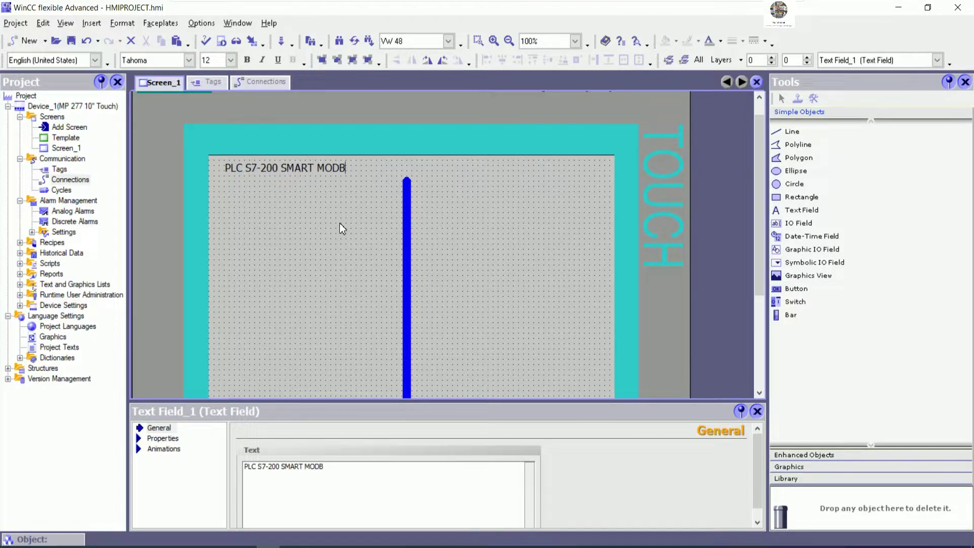
pyautogui.press('BackSpace')
pyautogui.press('BackSpace')
pyautogui.press('BackSpace')
pyautogui.press('BackSpace')
pyautogui.write('TCP COMM')
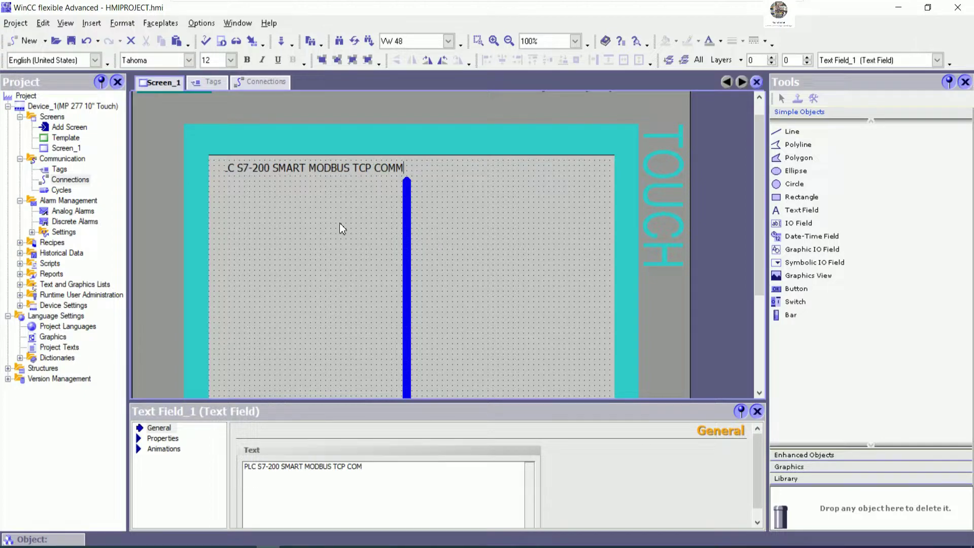
pyautogui.write('NU')
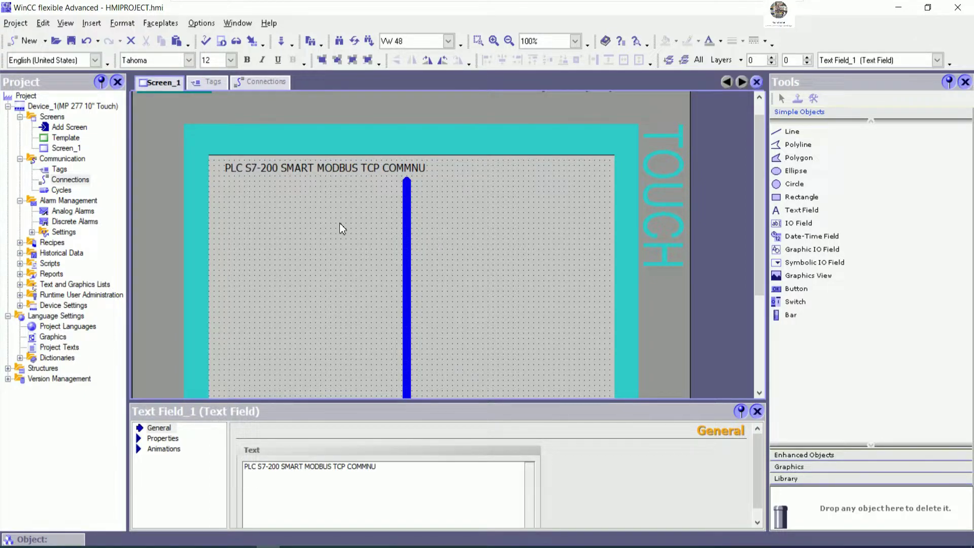
pyautogui.press('BackSpace')
pyautogui.press('BackSpace')
pyautogui.write('UNICATION')
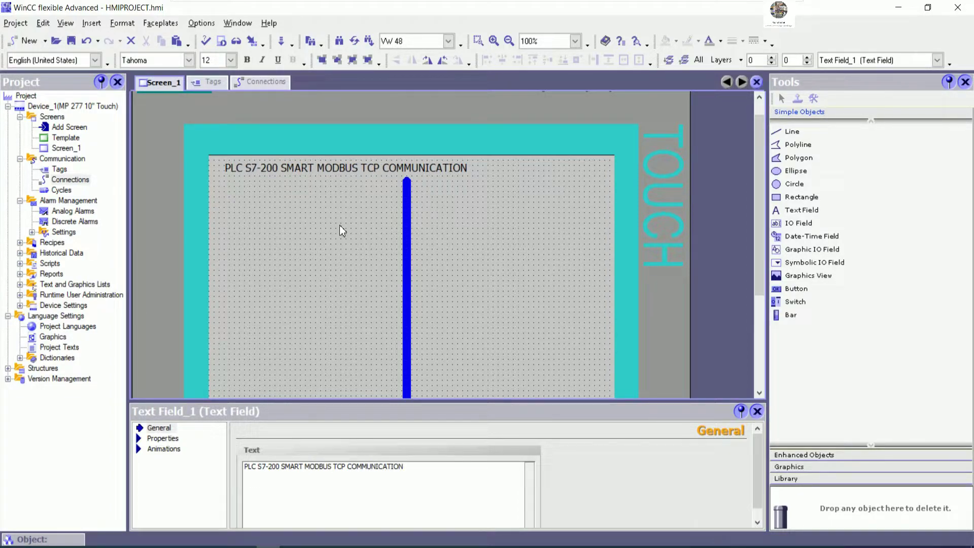
pyautogui.click(454, 206)
# Step: Turn off auto-sizing for the title text field and make its box taller
pyautogui.click(446, 169)
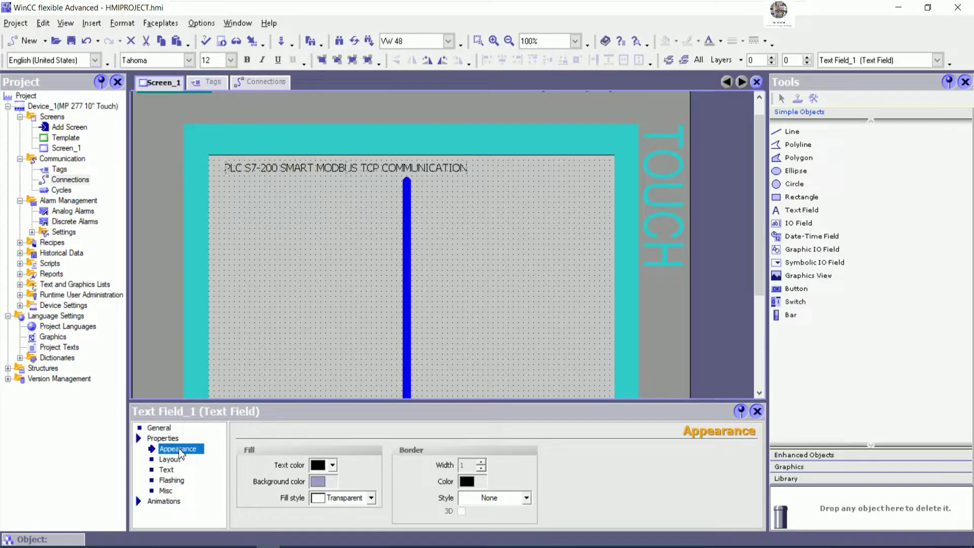
pyautogui.click(175, 459)
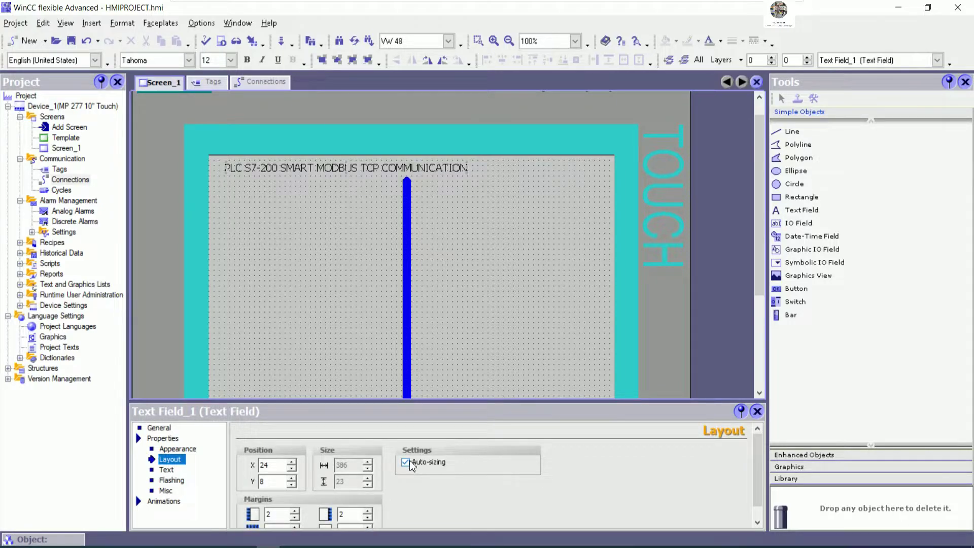
pyautogui.click(410, 460)
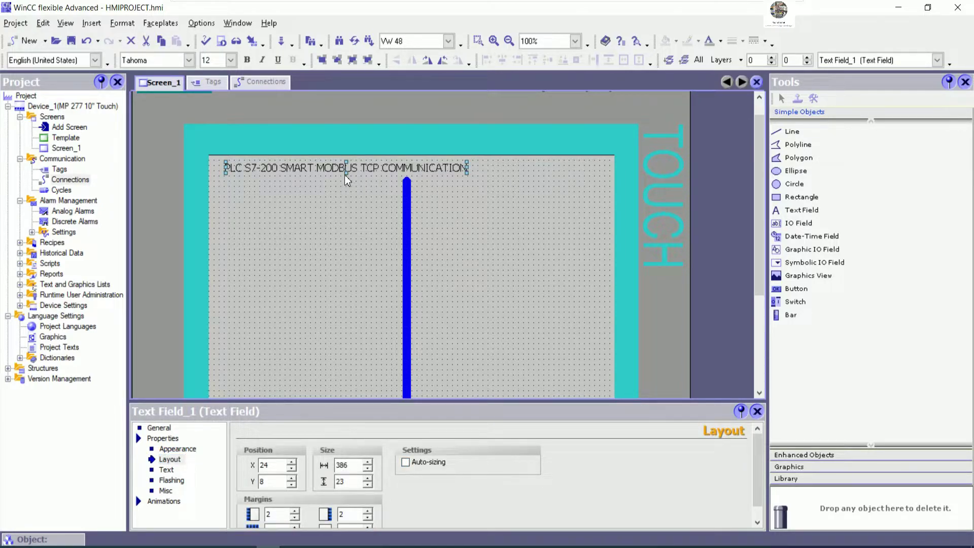
pyautogui.moveTo(345, 173); pyautogui.dragTo(346, 183)
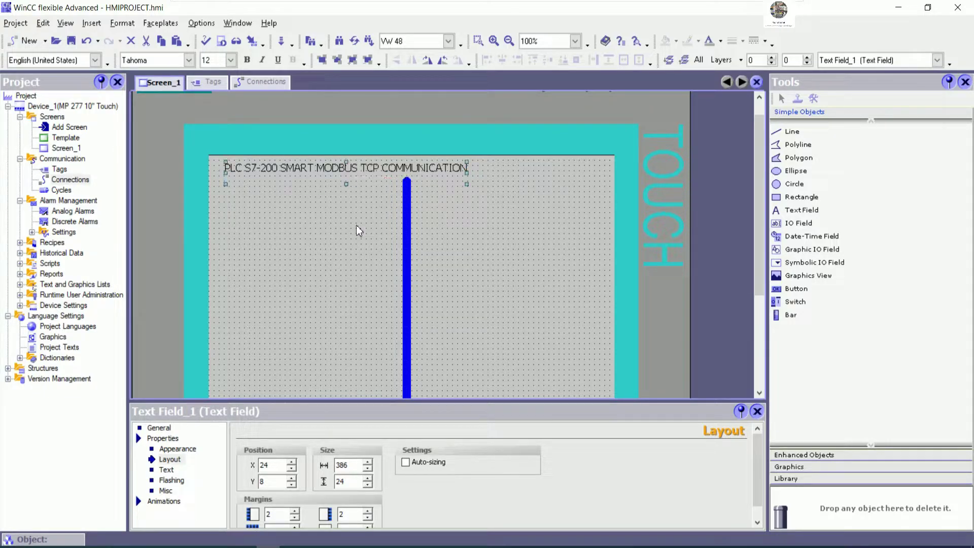
# Step: Align the title text horizontally to Center and vertically to Middle
pyautogui.click(168, 469)
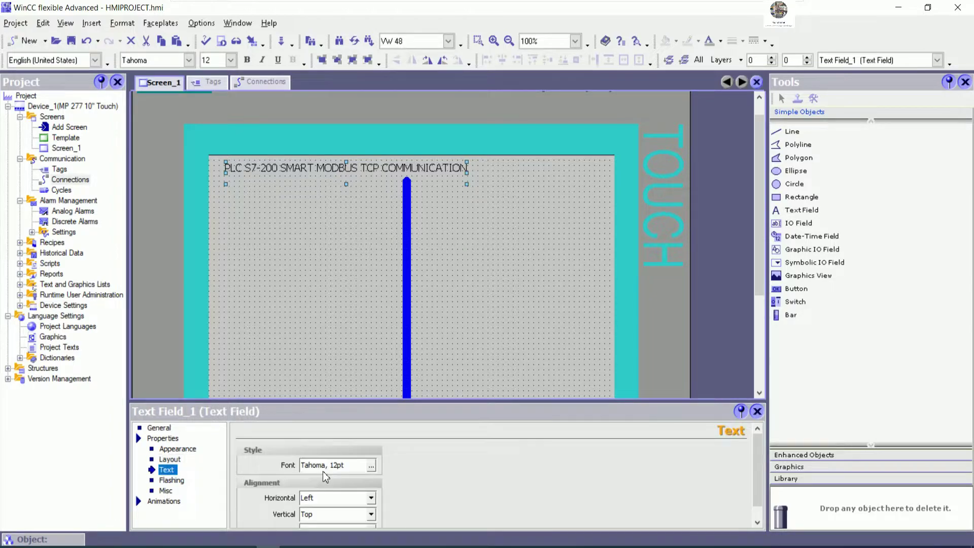
pyautogui.click(373, 498)
pyautogui.click(330, 514)
pyautogui.click(371, 514)
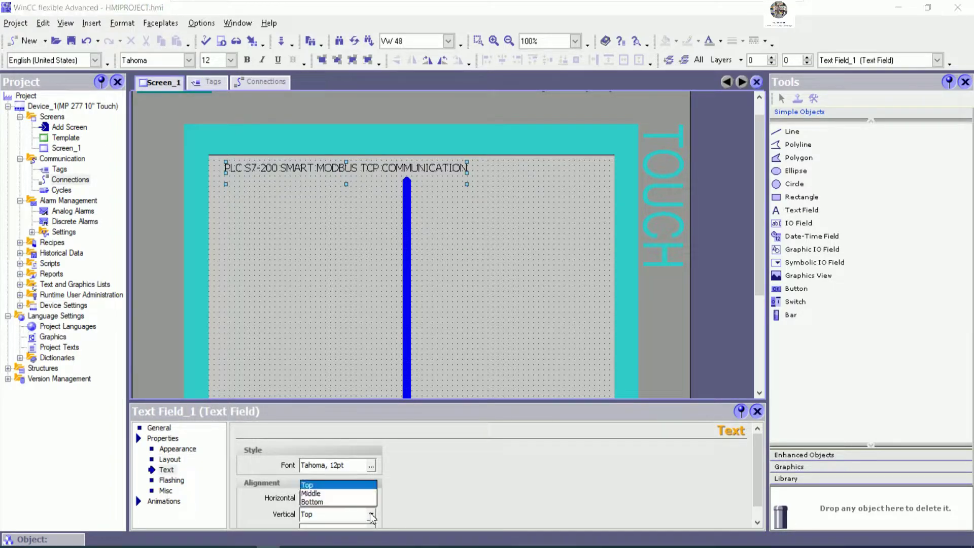
pyautogui.click(325, 493)
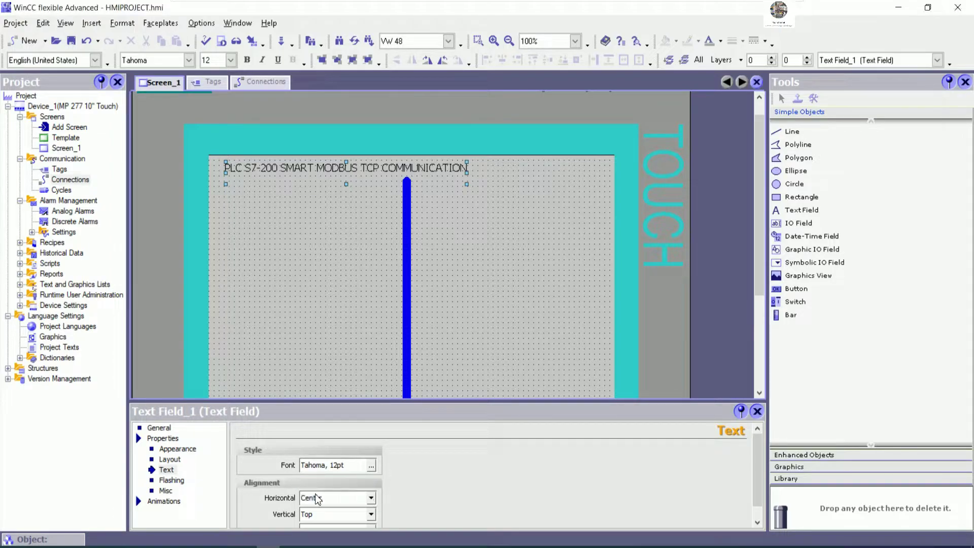
# Step: Set the title text's font to Tahoma, Bold, size 22
pyautogui.click(374, 465)
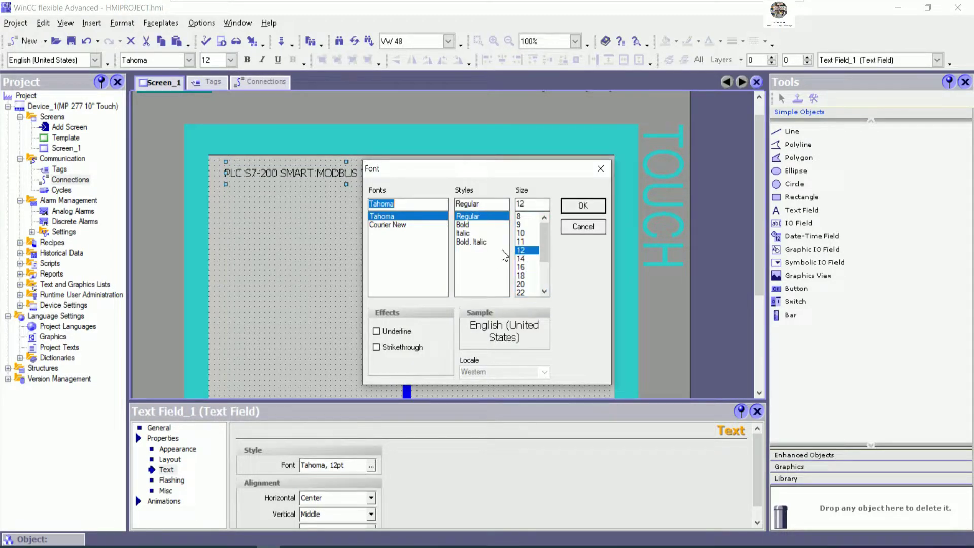
pyautogui.click(462, 224)
pyautogui.click(522, 292)
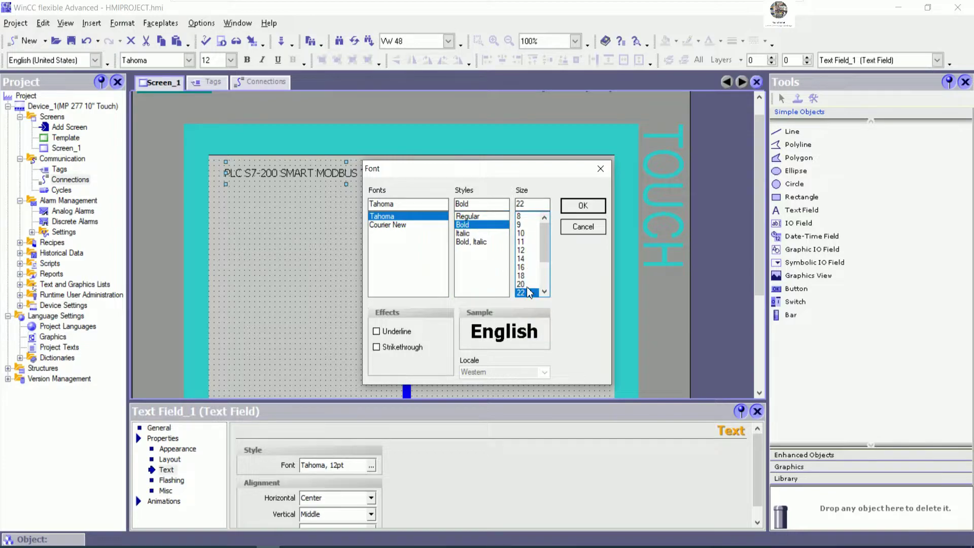
pyautogui.click(579, 206)
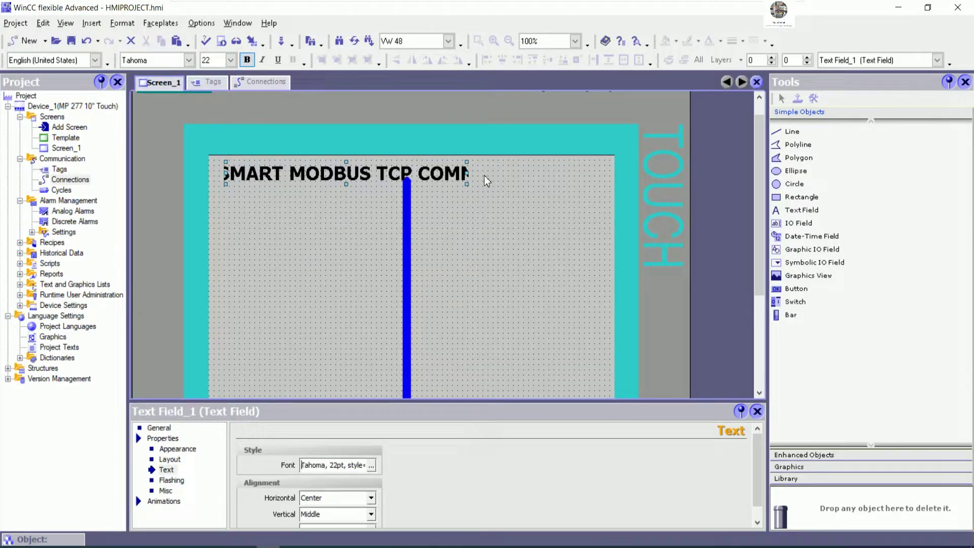
# Step: Widen the title text field to almost the full screen width and set its font size to 16
pyautogui.moveTo(466, 173); pyautogui.dragTo(602, 172)
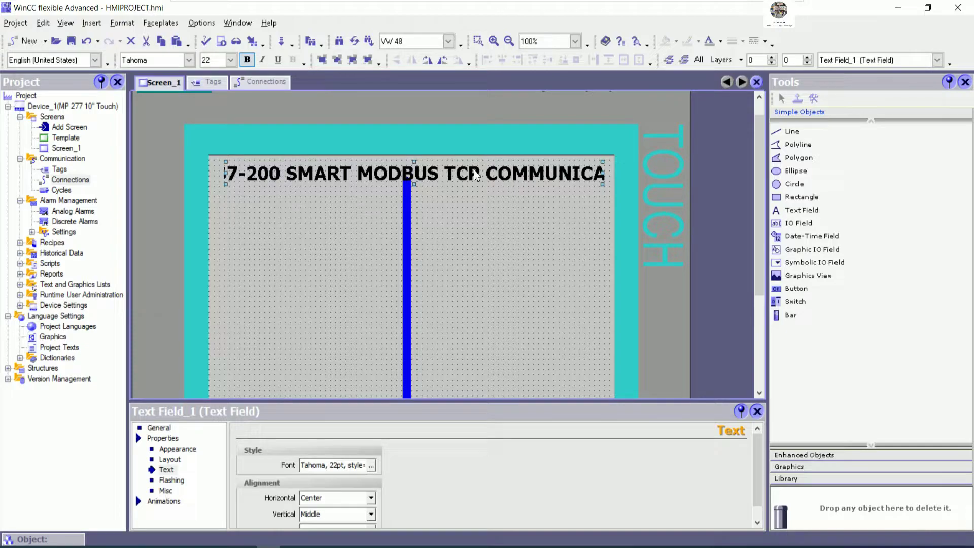
pyautogui.click(230, 60)
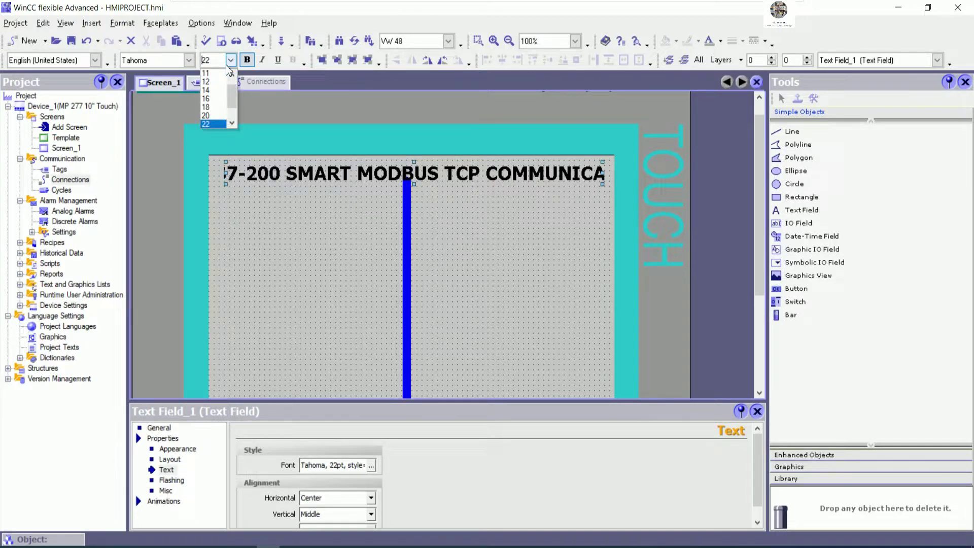
pyautogui.click(206, 98)
pyautogui.click(477, 175)
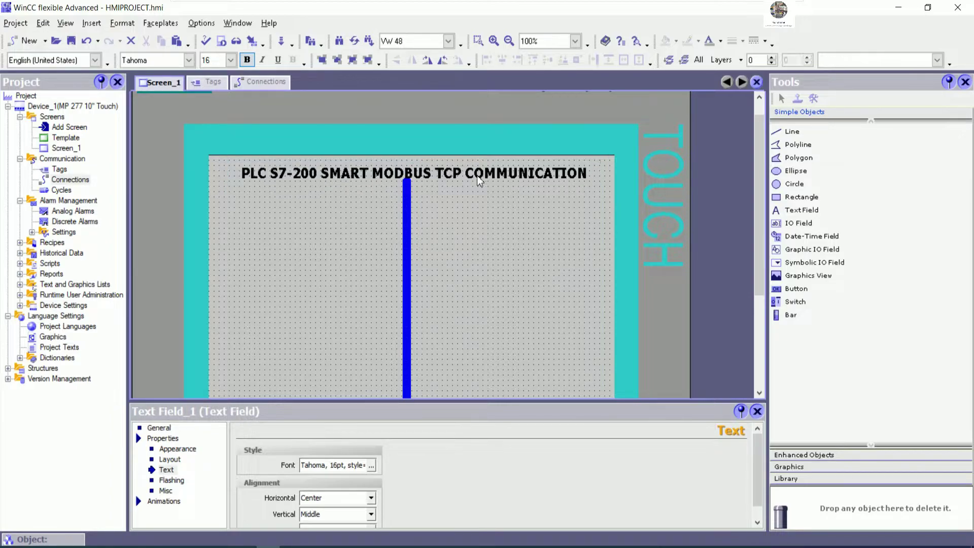
# Step: Nudge the title text field up to the upper edge of the screen and save the project
pyautogui.click(545, 238)
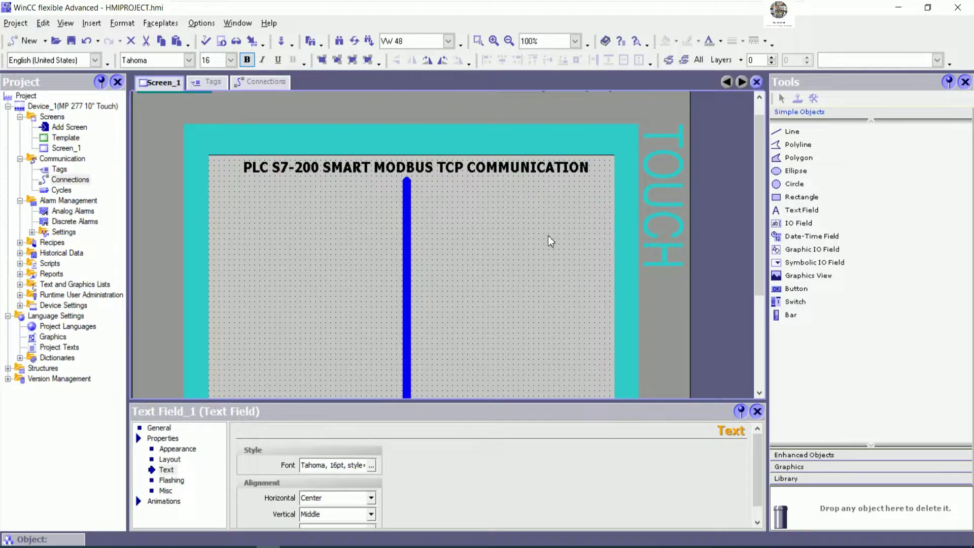
pyautogui.click(322, 182)
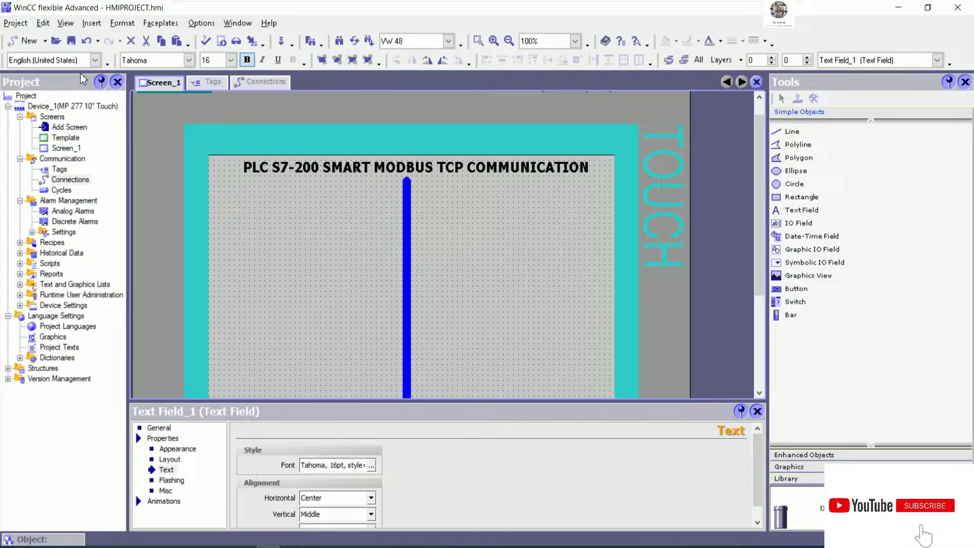
pyautogui.click(526, 329)
pyautogui.hotkey('ctrl', 's')
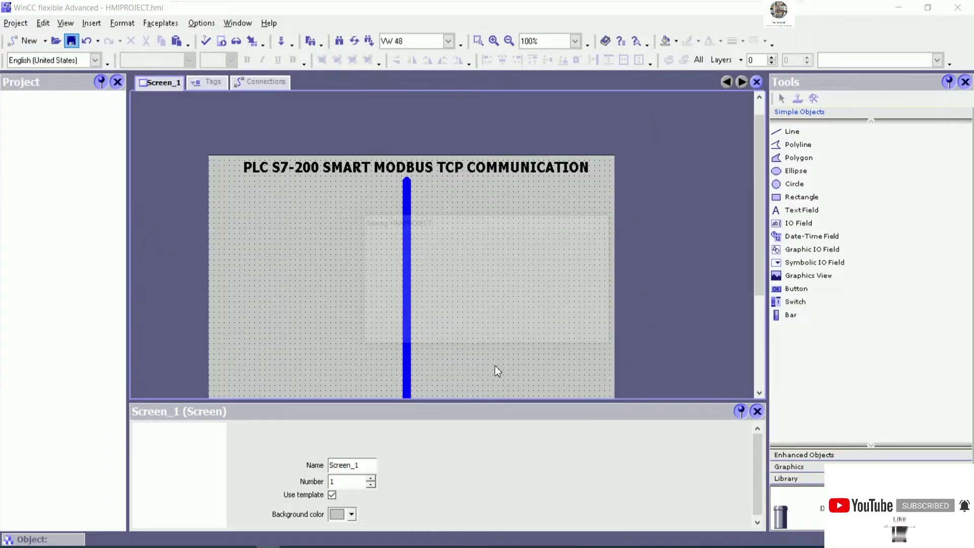
pyautogui.rightClick(505, 177)
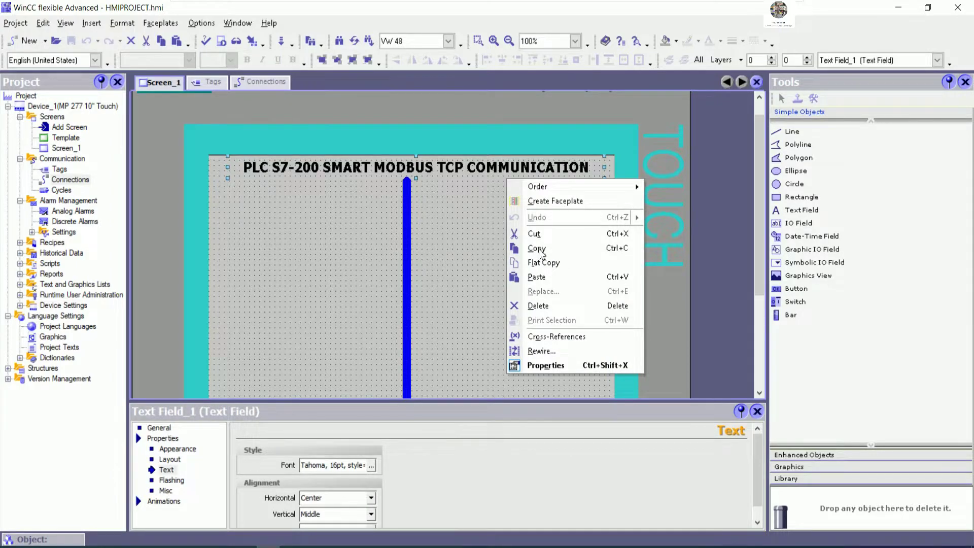
pyautogui.click(536, 248)
pyautogui.rightClick(461, 228)
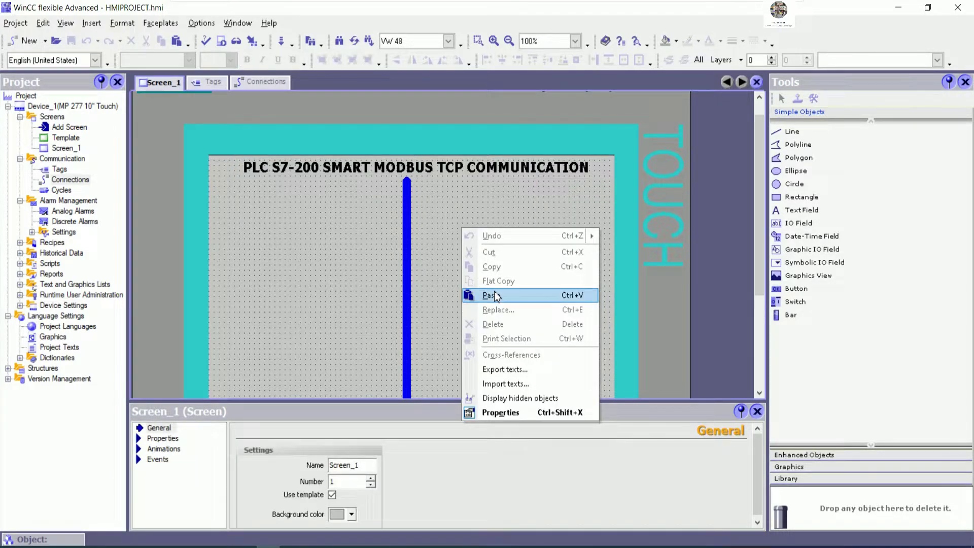
pyautogui.click(495, 296)
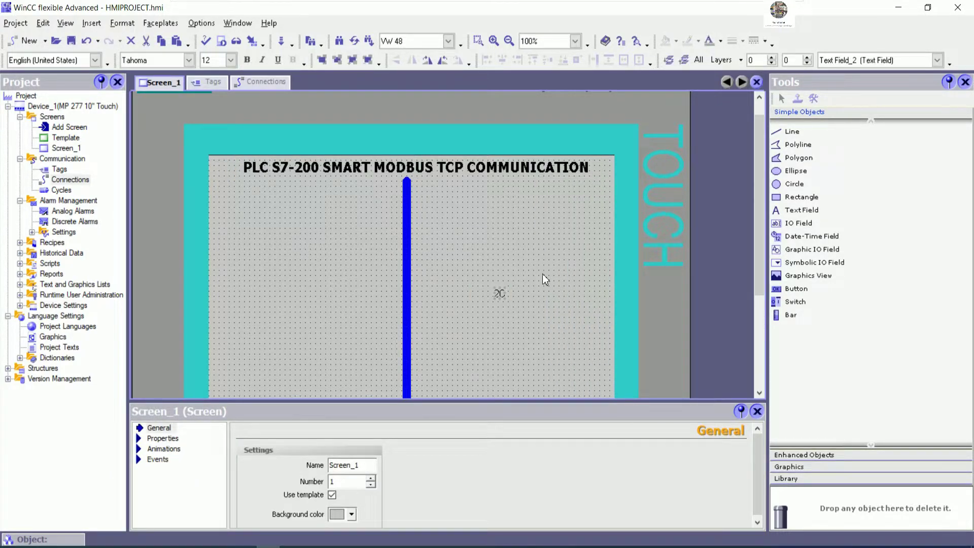
pyautogui.click(513, 300)
pyautogui.click(518, 299)
pyautogui.press('Delete')
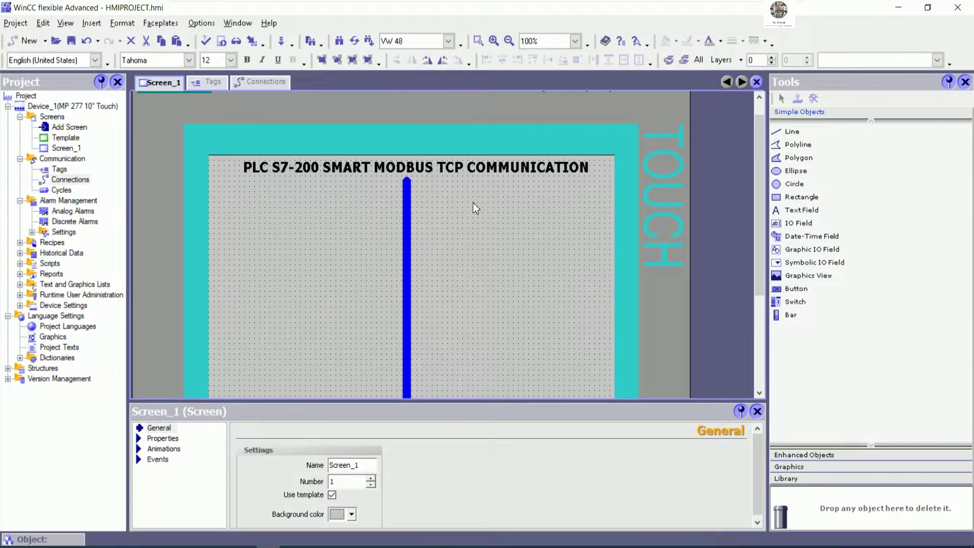
# Step: Duplicate the title text field and place the copy below the title across the blue divider line
pyautogui.click(472, 169)
pyautogui.rightClick(471, 169)
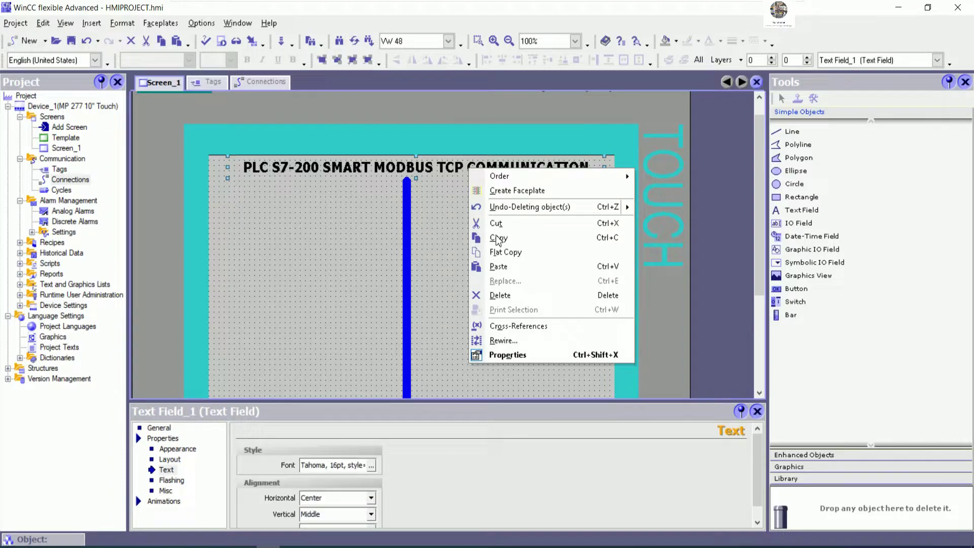
pyautogui.click(496, 236)
pyautogui.click(493, 232)
pyautogui.click(474, 171)
pyautogui.rightClick(475, 170)
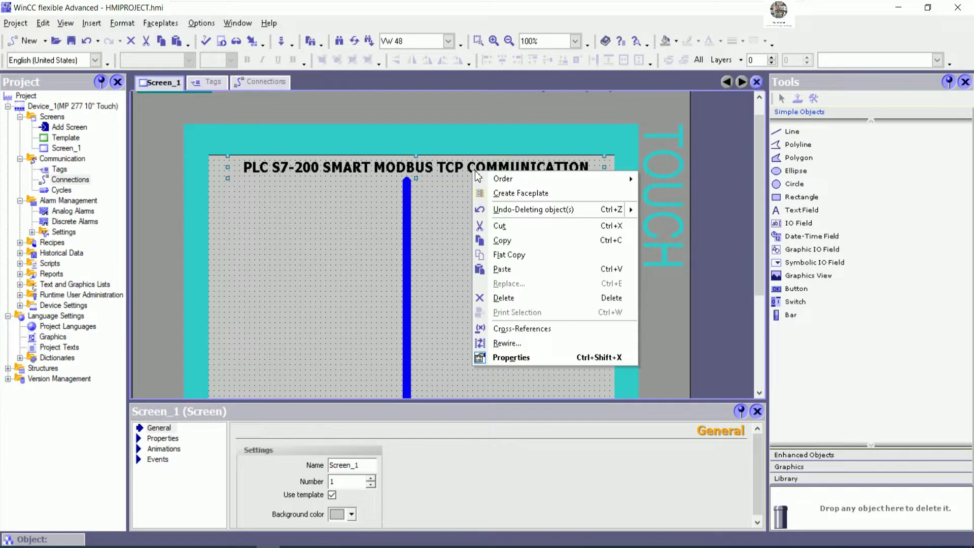
pyautogui.click(502, 241)
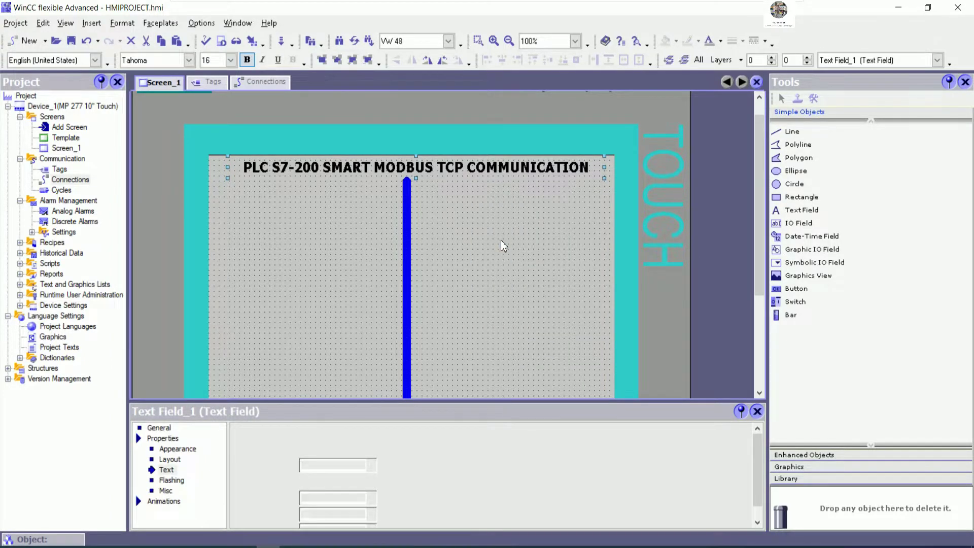
pyautogui.rightClick(436, 212)
pyautogui.click(474, 278)
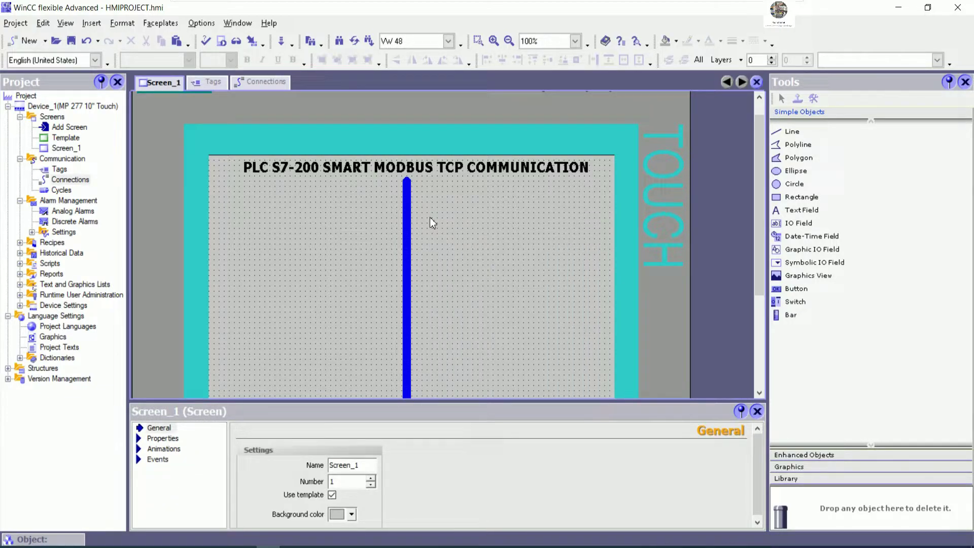
pyautogui.rightClick(464, 227)
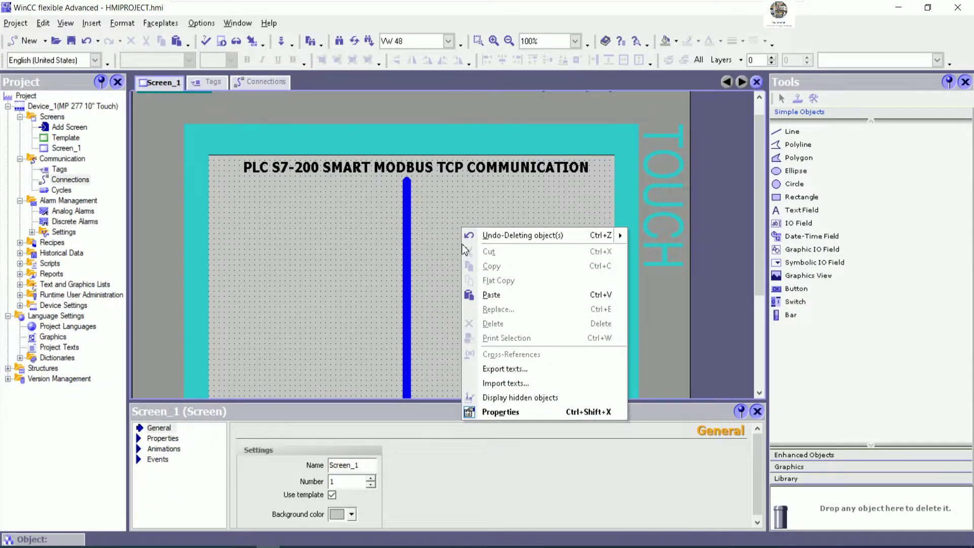
pyautogui.click(487, 293)
pyautogui.moveTo(474, 176); pyautogui.dragTo(458, 226)
# Step: Replace the copied text with MODBUS SERVER and fit the narrowed label under the title, left of the divider line
pyautogui.doubleClick(510, 230)
pyautogui.hotkey('shift', 'Right')
pyautogui.hotkey('shift', 'Right')
pyautogui.hotkey('shift', 'Right')
pyautogui.hotkey('shift', 'Right')
pyautogui.hotkey('shift', 'Right')
pyautogui.hotkey('shift', 'Right')
pyautogui.hotkey('shift', 'Right')
pyautogui.hotkey('shift', 'Right')
pyautogui.hotkey('shift', 'Right')
pyautogui.hotkey('shift', 'Right')
pyautogui.hotkey('shift', 'Right')
pyautogui.hotkey('shift', 'Right')
pyautogui.hotkey('shift', 'Right')
pyautogui.hotkey('shift', 'Right')
pyautogui.hotkey('shift', 'Right')
pyautogui.hotkey('shift', 'Right')
pyautogui.hotkey('shift', 'Right')
pyautogui.hotkey('shift', 'Right')
pyautogui.hotkey('shift', 'Right')
pyautogui.hotkey('shift', 'Right')
pyautogui.hotkey('shift', 'Right')
pyautogui.write('sER')
pyautogui.press('BackSpace')
pyautogui.press('BackSpace')
pyautogui.press('BackSpace')
pyautogui.write('SERVER')
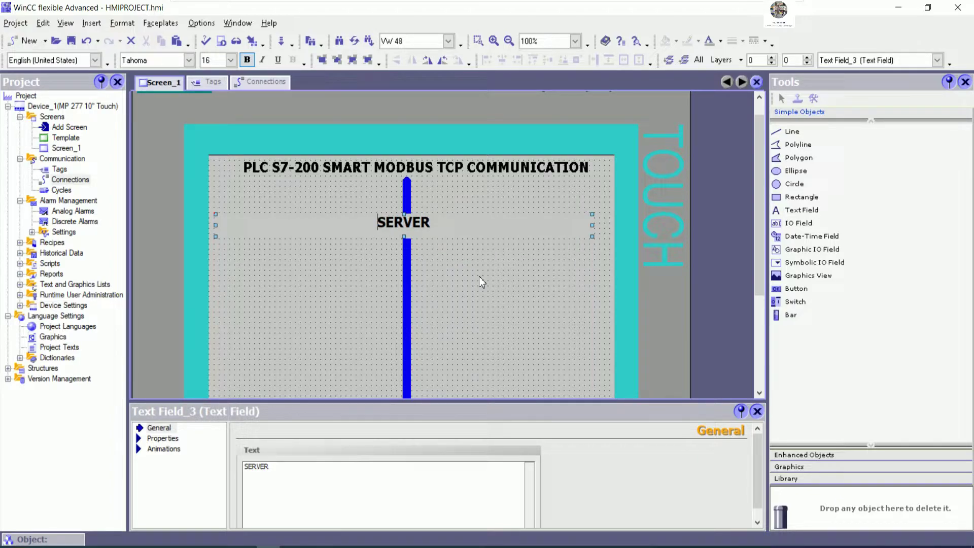
pyautogui.write('MOD')
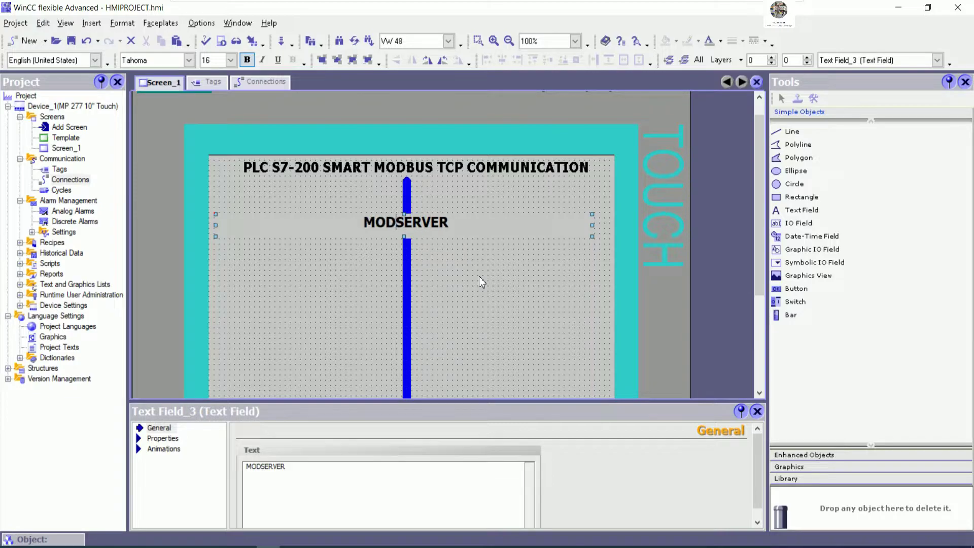
pyautogui.write('BUS')
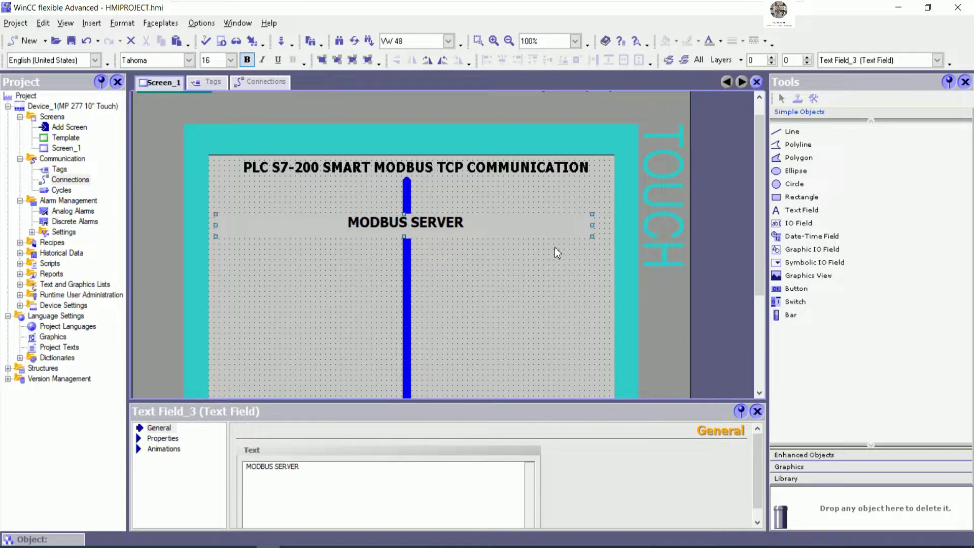
pyautogui.moveTo(593, 227); pyautogui.dragTo(339, 194)
pyautogui.click(479, 249)
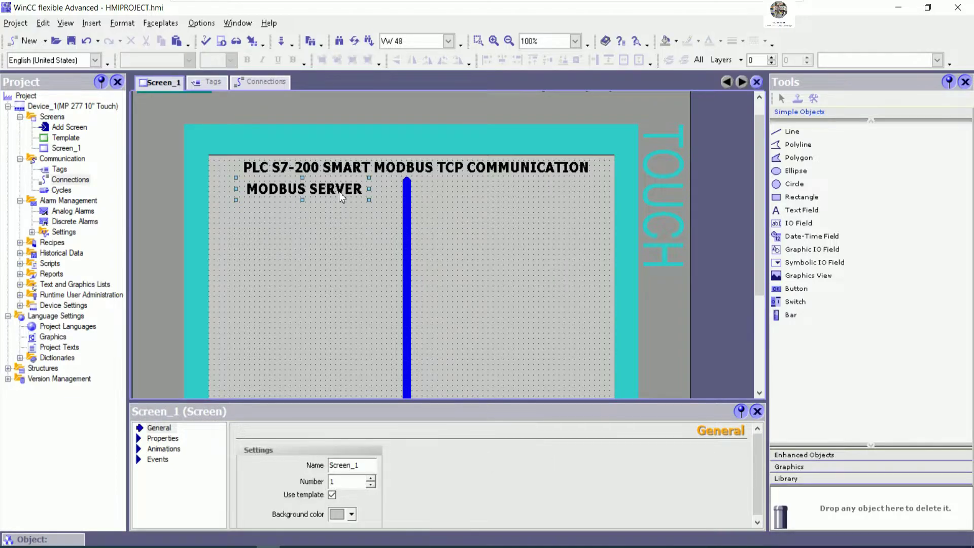
# Step: Paste another copy of the title text field below the MODBUS SERVER label
pyautogui.rightClick(339, 191)
pyautogui.click(345, 268)
pyautogui.rightClick(489, 237)
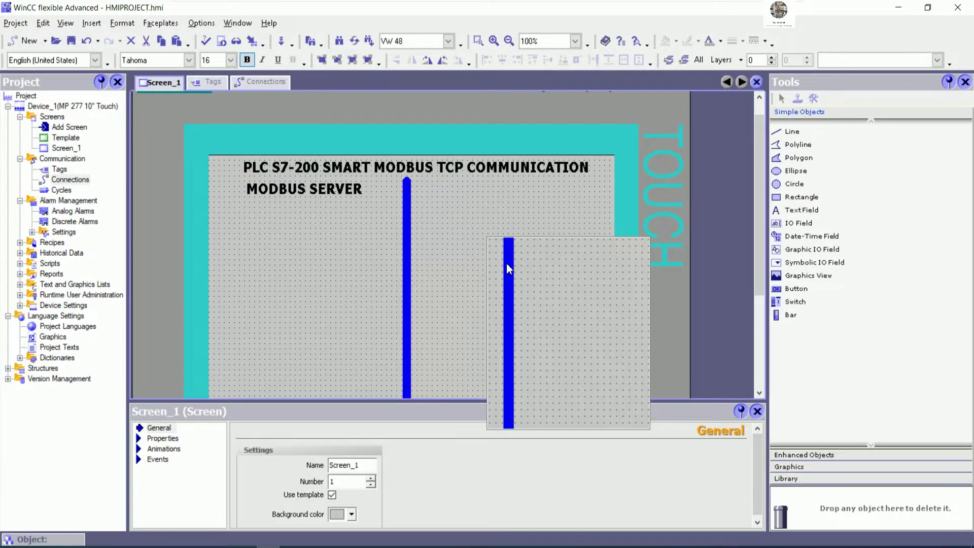
pyautogui.click(524, 302)
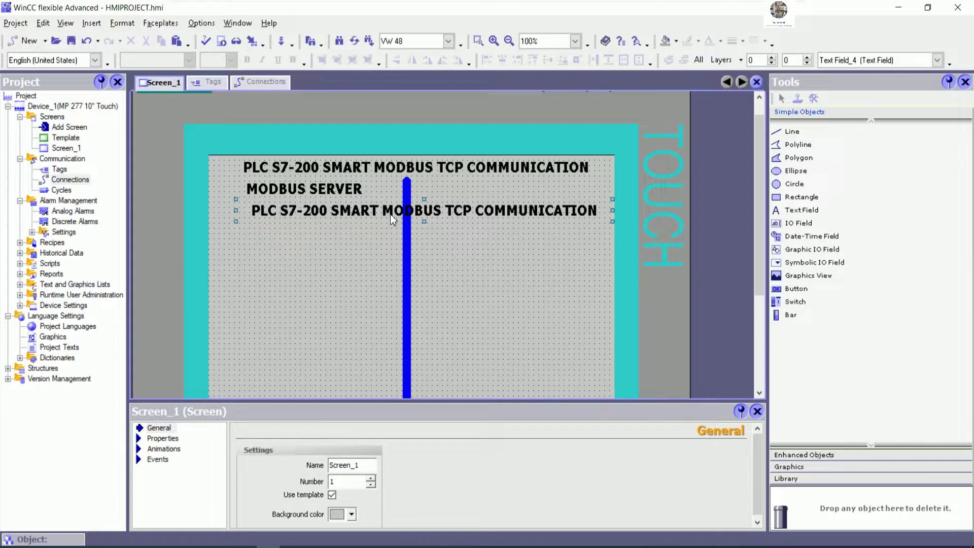
# Step: Replace the text of the new copy with MODBUS CLIENT
pyautogui.hotkey('shift', 'Right')
pyautogui.hotkey('shift', 'Right')
pyautogui.hotkey('shift', 'Right')
pyautogui.hotkey('shift', 'Right')
pyautogui.hotkey('shift', 'Right')
pyautogui.hotkey('shift', 'Right')
pyautogui.hotkey('shift', 'Right')
pyautogui.hotkey('shift', 'Right')
pyautogui.hotkey('shift', 'Right')
pyautogui.hotkey('shift', 'Right')
pyautogui.hotkey('shift', 'Right')
pyautogui.hotkey('shift', 'Right')
pyautogui.hotkey('shift', 'Right')
pyautogui.hotkey('shift', 'Right')
pyautogui.hotkey('shift', 'Right')
pyautogui.hotkey('shift', 'Right')
pyautogui.hotkey('shift', 'Right')
pyautogui.hotkey('shift', 'Right')
pyautogui.hotkey('shift', 'Right')
pyautogui.hotkey('shift', 'Right')
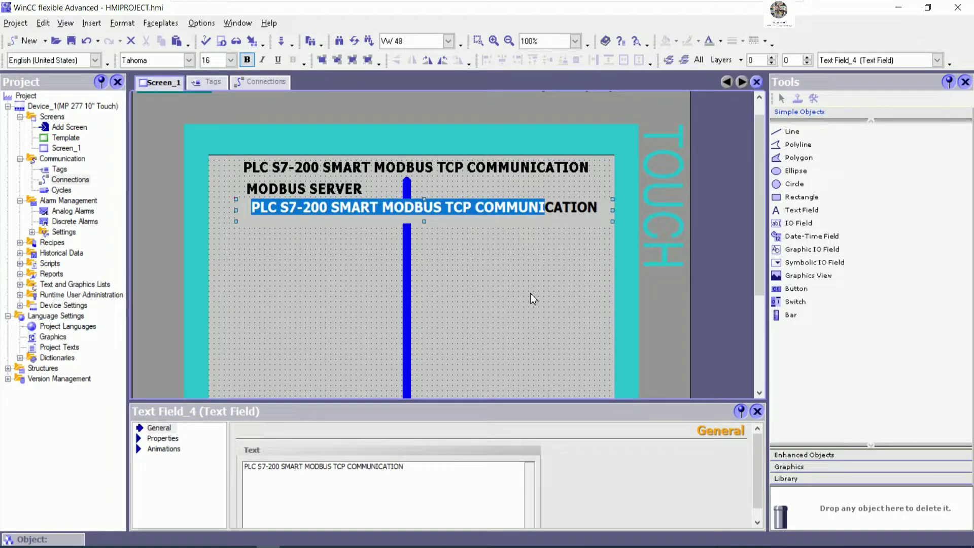
pyautogui.hotkey('shift', 'Right')
pyautogui.hotkey('shift', 'Right')
pyautogui.hotkey('shift', 'Right')
pyautogui.hotkey('shift', 'Right')
pyautogui.hotkey('shift', 'Right')
pyautogui.hotkey('shift', 'Right')
pyautogui.write('MODBUS S')
pyautogui.press('BackSpace')
pyautogui.write('CLIE')
pyautogui.write('T')
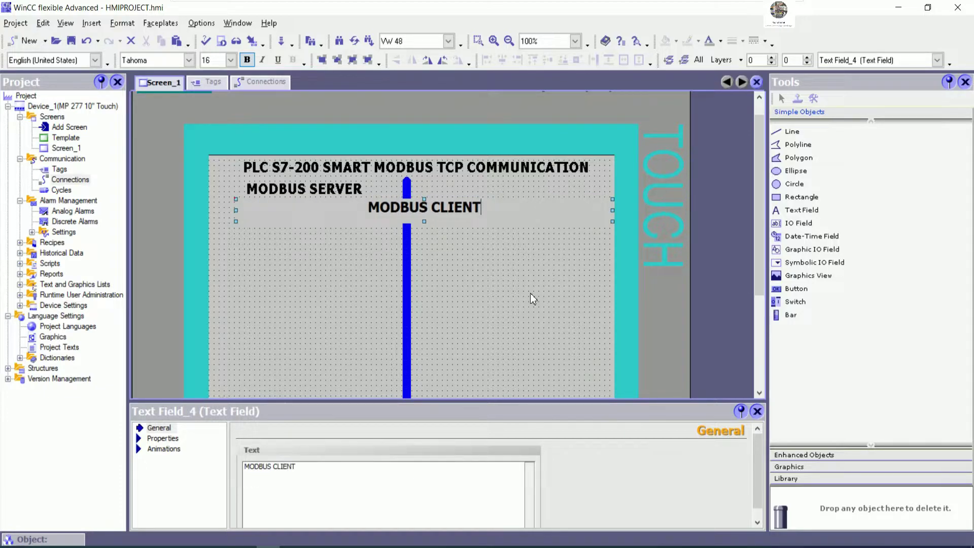
# Step: Narrow the MODBUS CLIENT label and move it right of the divider line, level with the MODBUS SERVER label
pyautogui.click(587, 253)
pyautogui.click(534, 212)
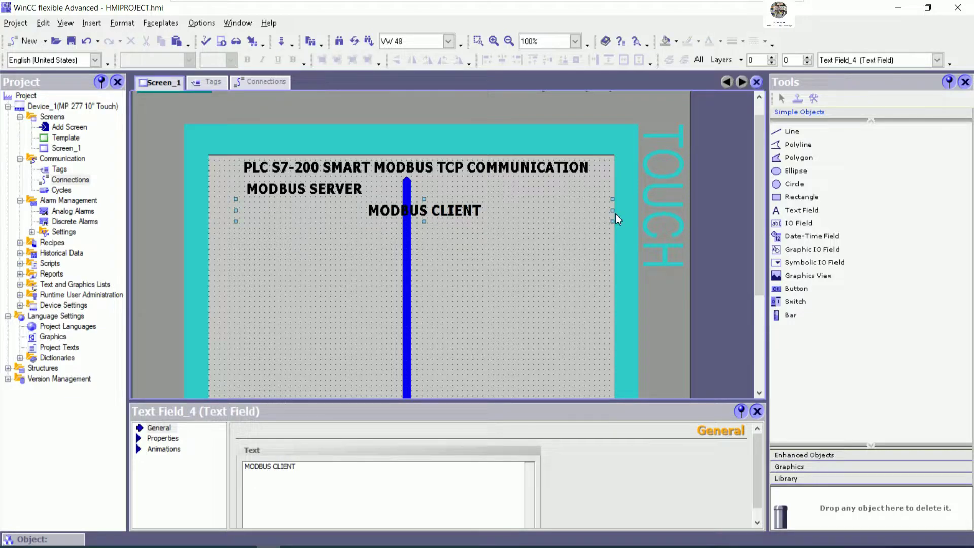
pyautogui.moveTo(613, 212); pyautogui.dragTo(543, 193)
pyautogui.click(536, 240)
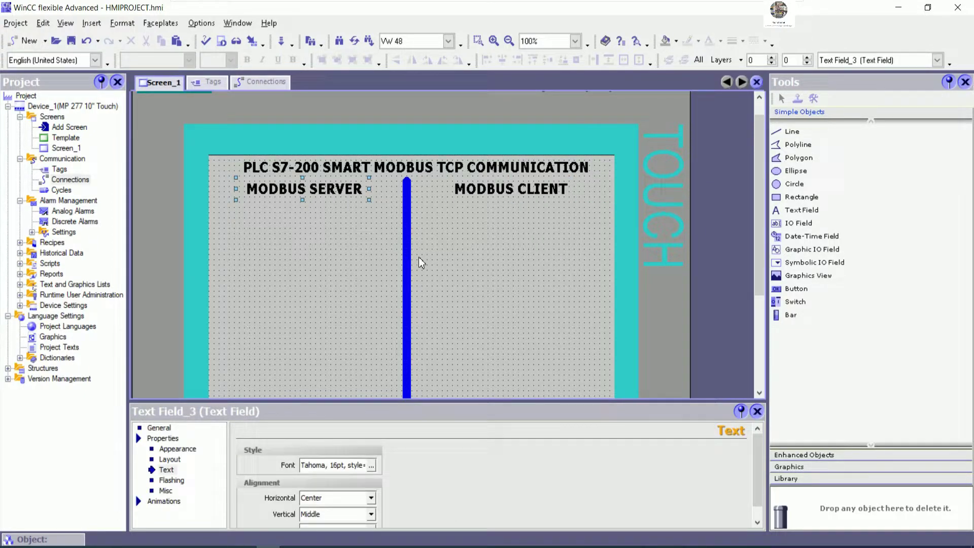
# Step: Nudge the MODBUS SERVER and MODBUS CLIENT labels slightly to the right and save the project
pyautogui.press('Right')
pyautogui.press('Right')
pyautogui.press('Right')
pyautogui.click(509, 196)
pyautogui.press('Right')
pyautogui.click(534, 260)
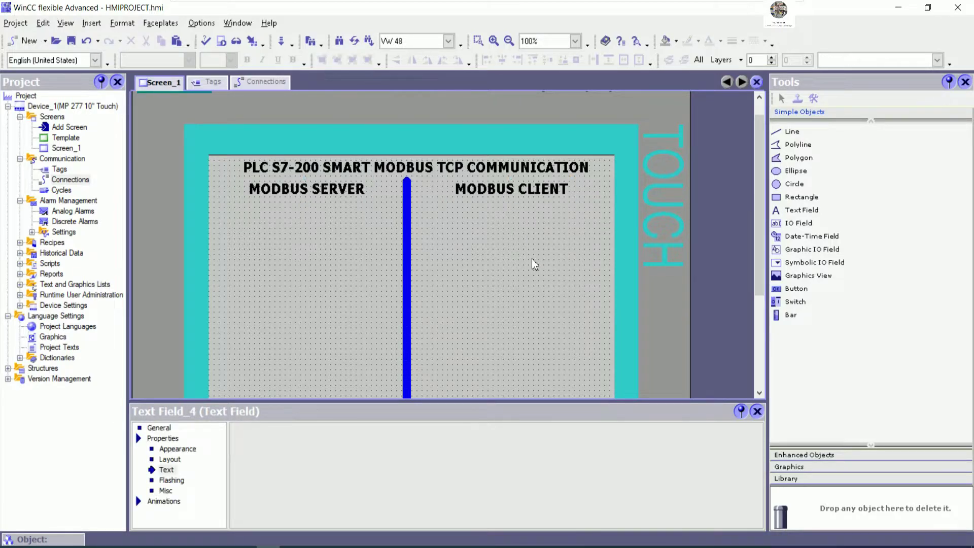
pyautogui.hotkey('ctrl', 's')
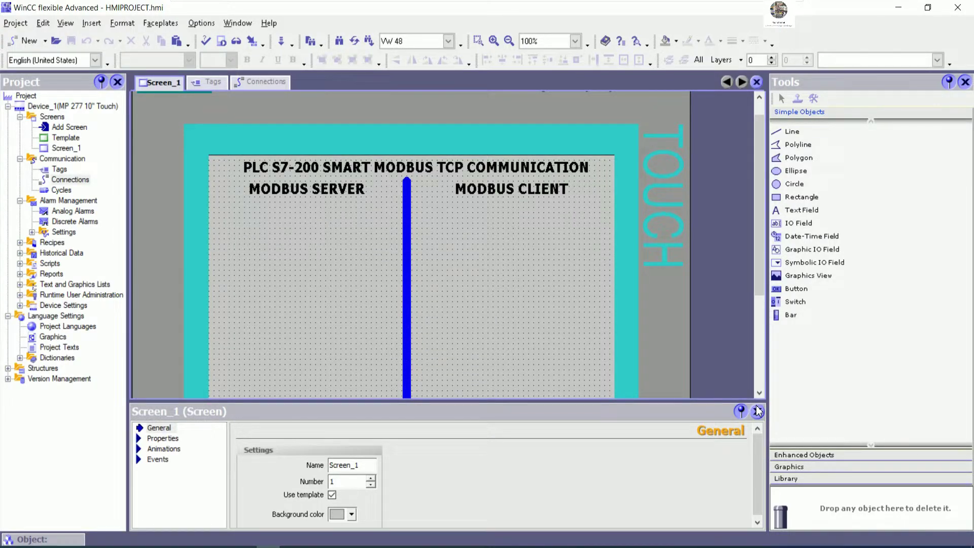
# Step: Insert an IO field just below the MODBUS SERVER label
pyautogui.moveTo(754, 273)
pyautogui.mouseDown()
pyautogui.moveTo(762, 323)
pyautogui.moveTo(762, 288)
pyautogui.mouseUp()
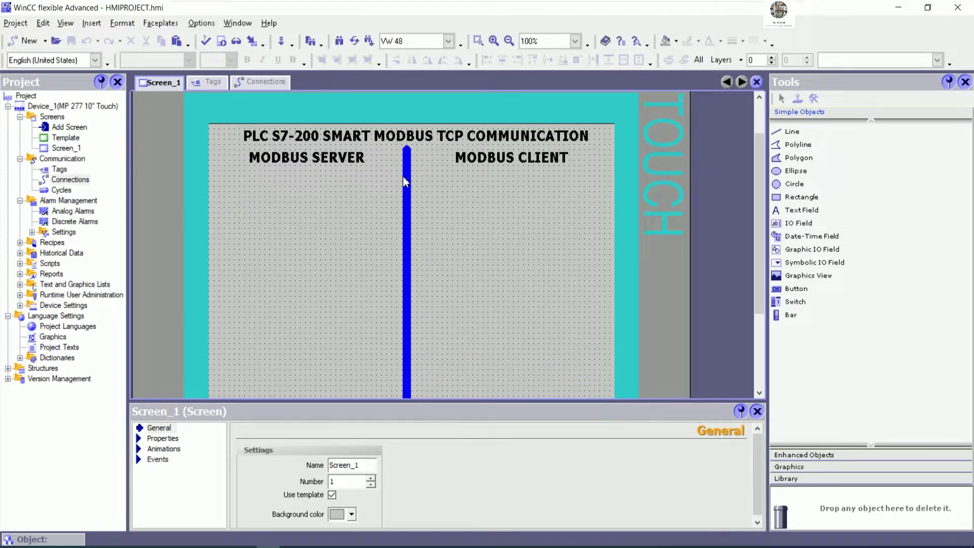
pyautogui.click(358, 160)
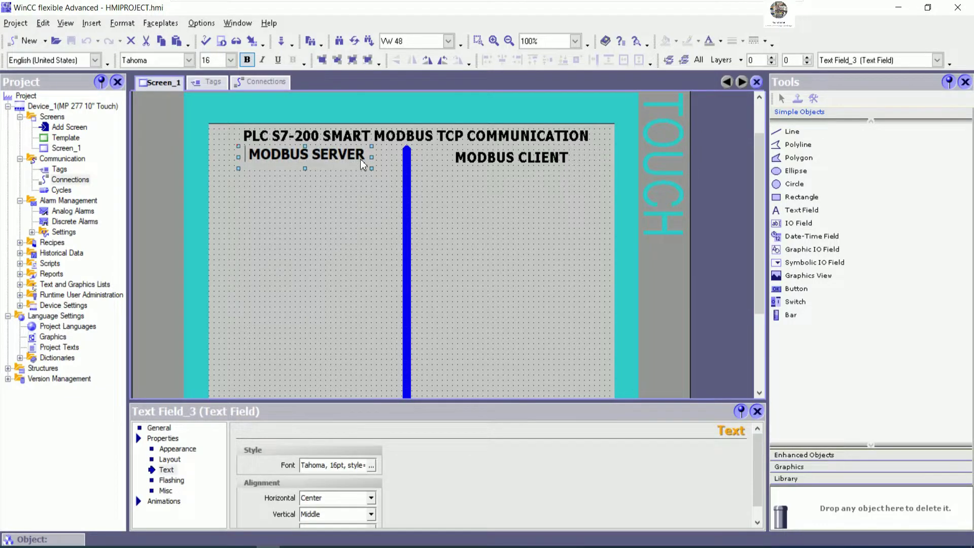
pyautogui.click(528, 253)
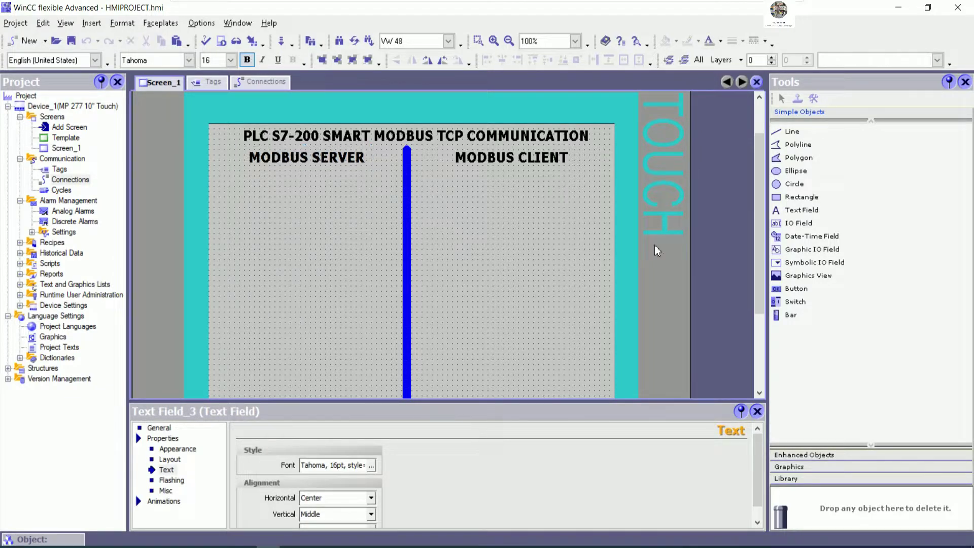
pyautogui.click(782, 227)
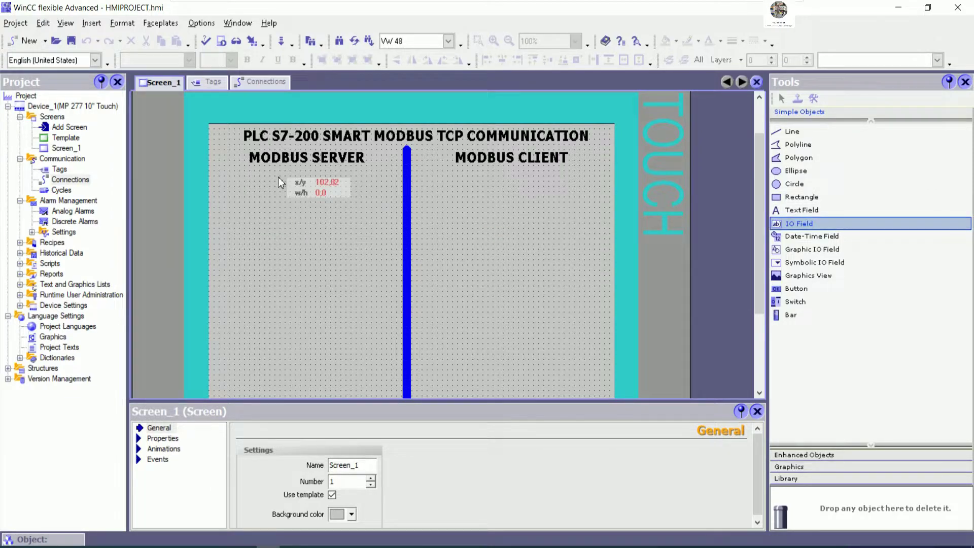
pyautogui.moveTo(300, 173); pyautogui.dragTo(354, 199)
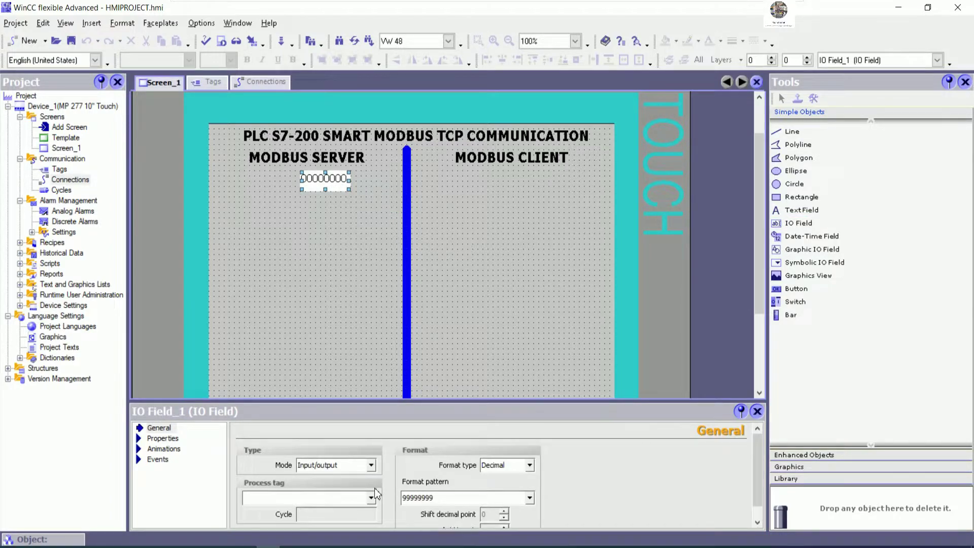
# Step: Set the IO field's mode to Input/output and its format type to Decimal
pyautogui.click(372, 466)
pyautogui.click(373, 467)
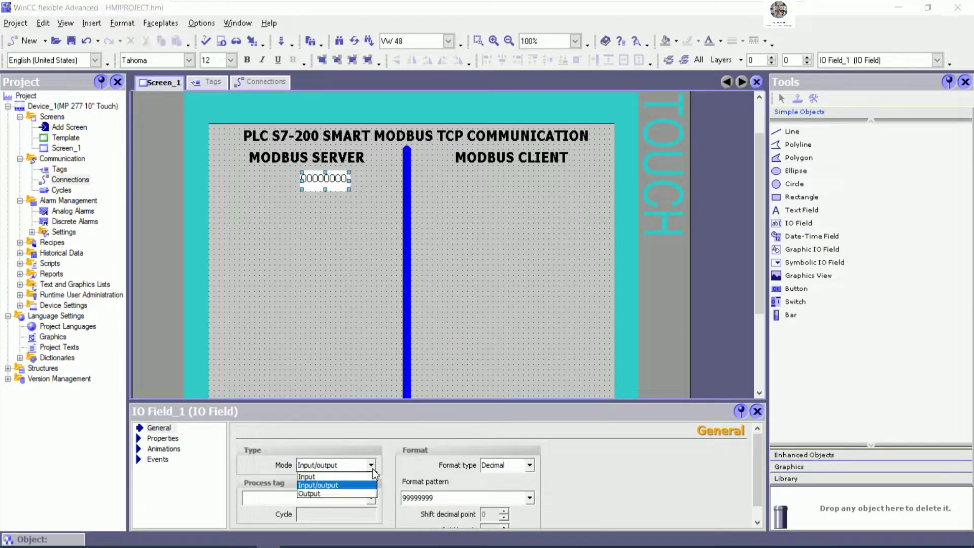
pyautogui.click(312, 485)
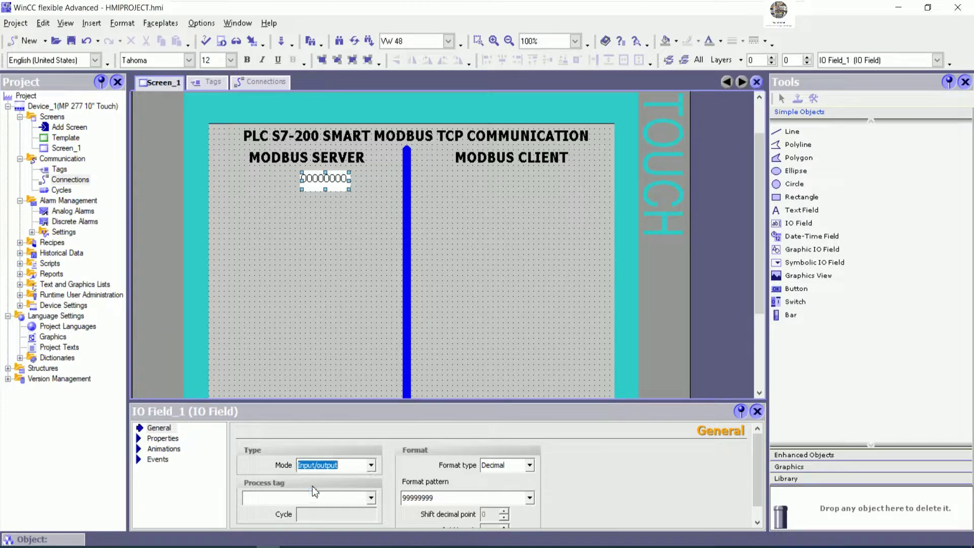
pyautogui.click(529, 466)
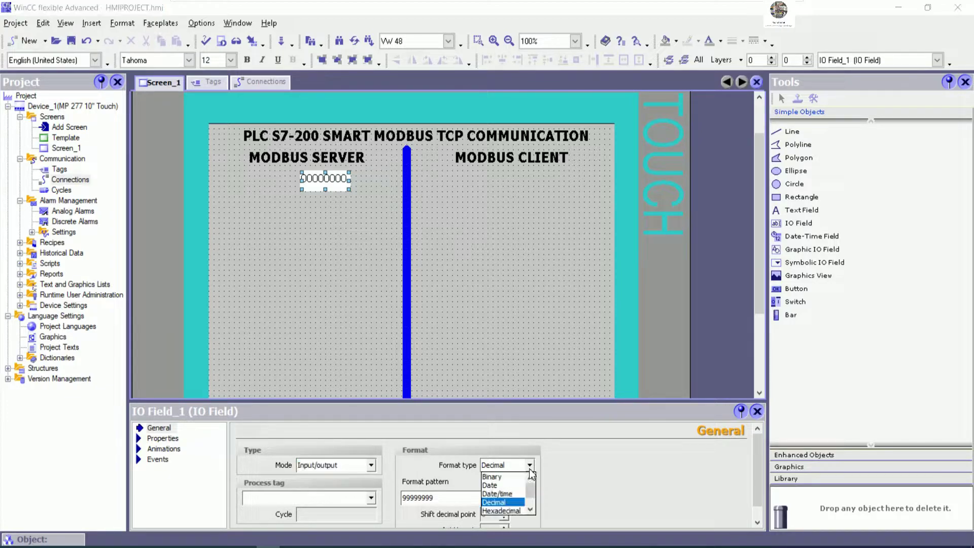
pyautogui.click(491, 505)
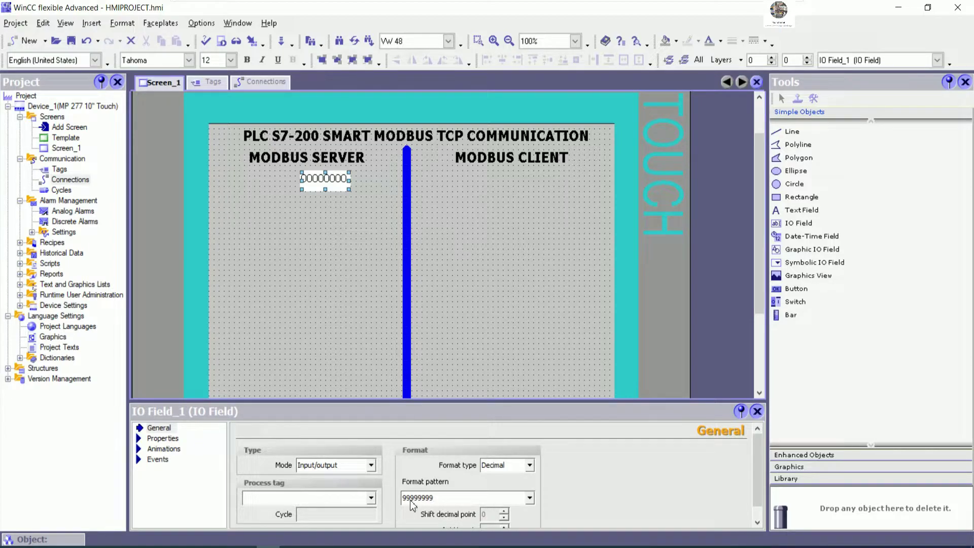
# Step: Assign the SEND_WORD0 tag as the IO field's process tag
pyautogui.click(370, 498)
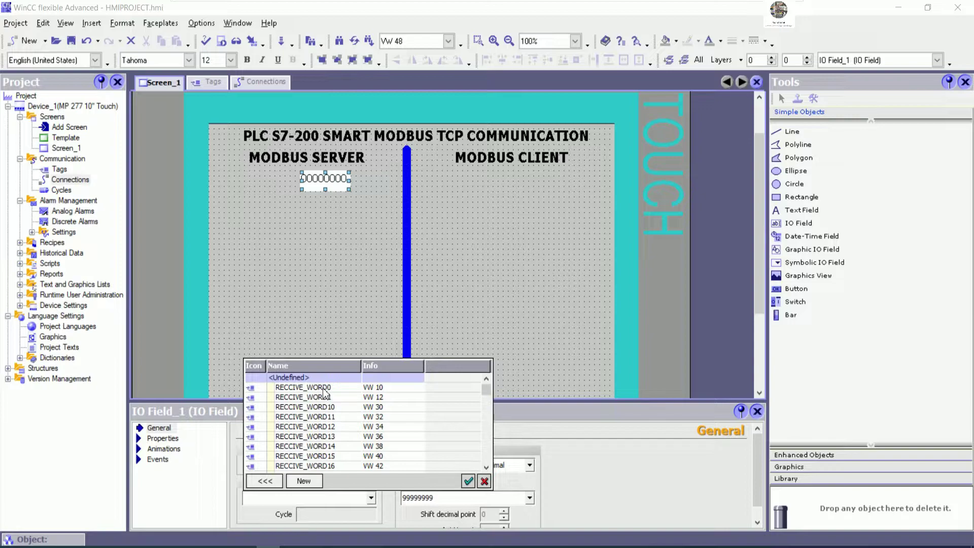
pyautogui.scroll(-6, 335, 431)
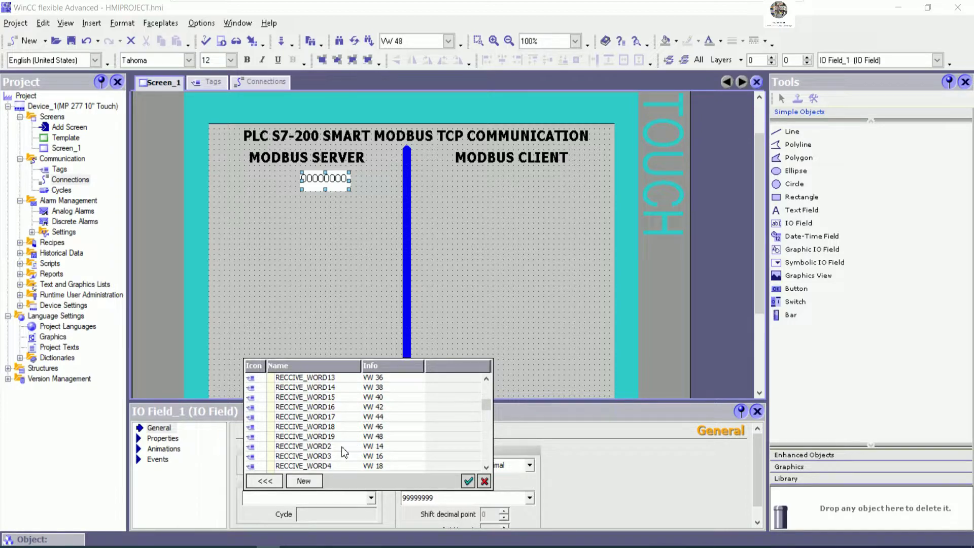
pyautogui.scroll(-3, 338, 449)
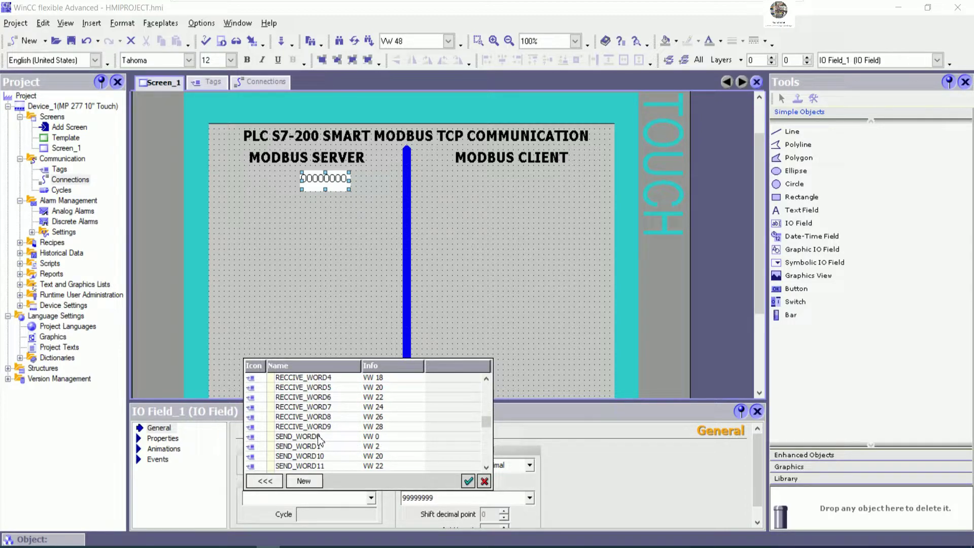
pyautogui.press('Escape')
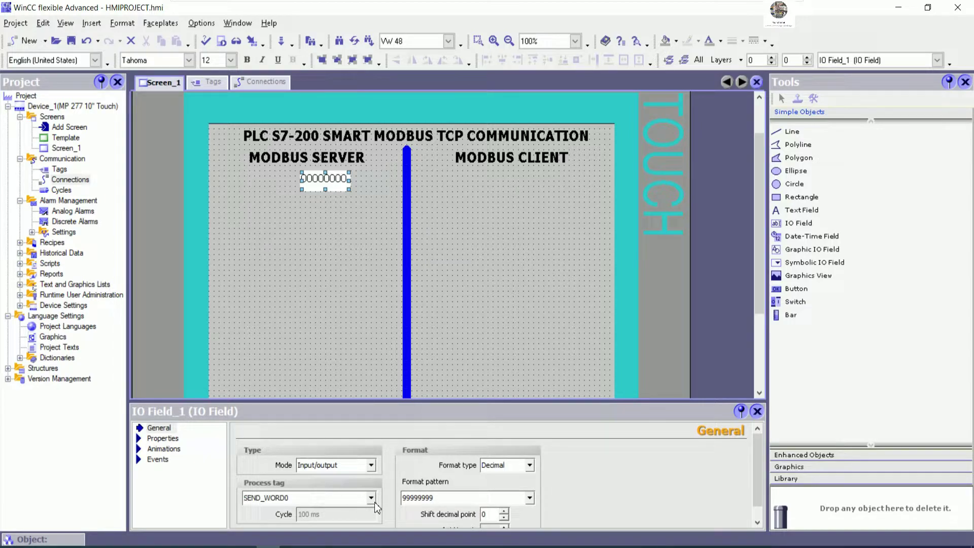
# Step: Set the IO field's background color to black and its text color to bright green
pyautogui.moveTo(406, 400); pyautogui.dragTo(407, 381)
pyautogui.click(163, 420)
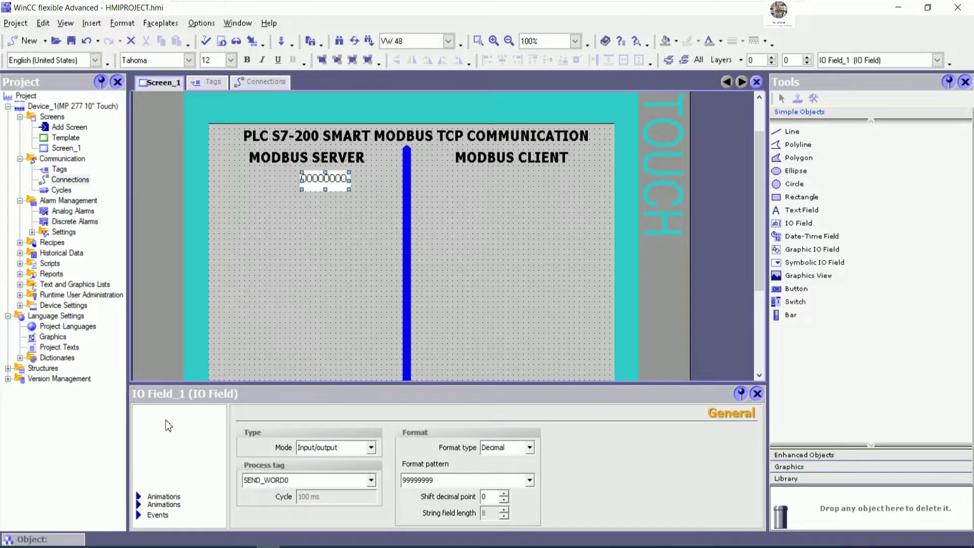
pyautogui.click(178, 432)
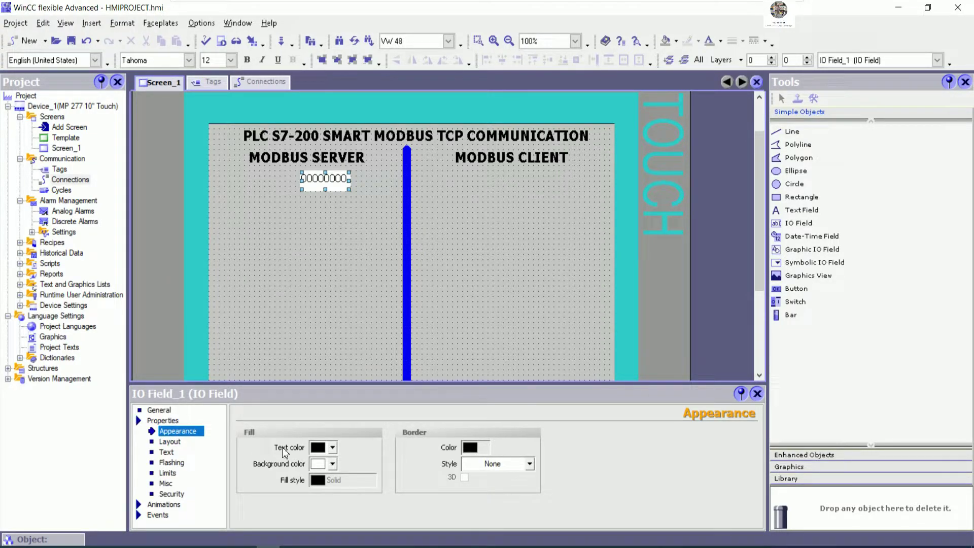
pyautogui.click(333, 463)
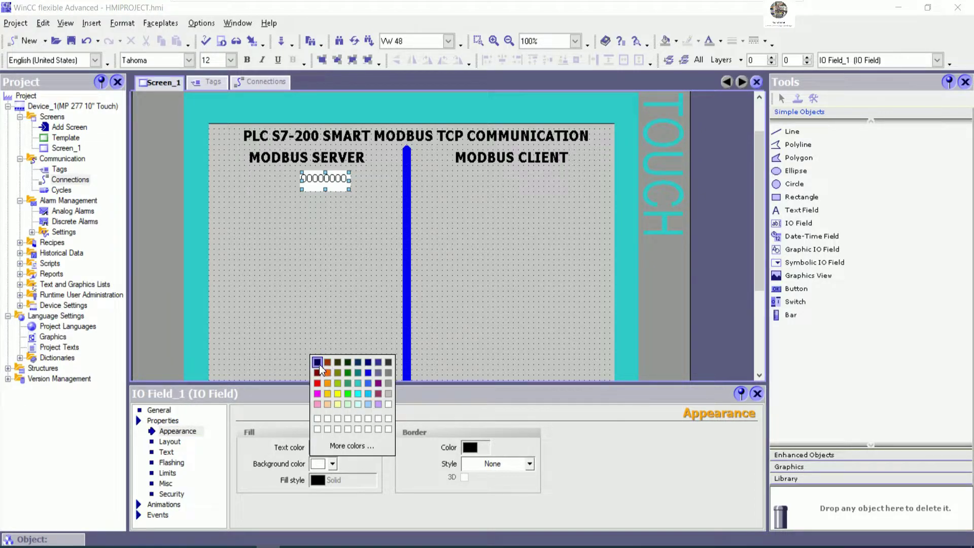
pyautogui.click(317, 362)
pyautogui.click(333, 447)
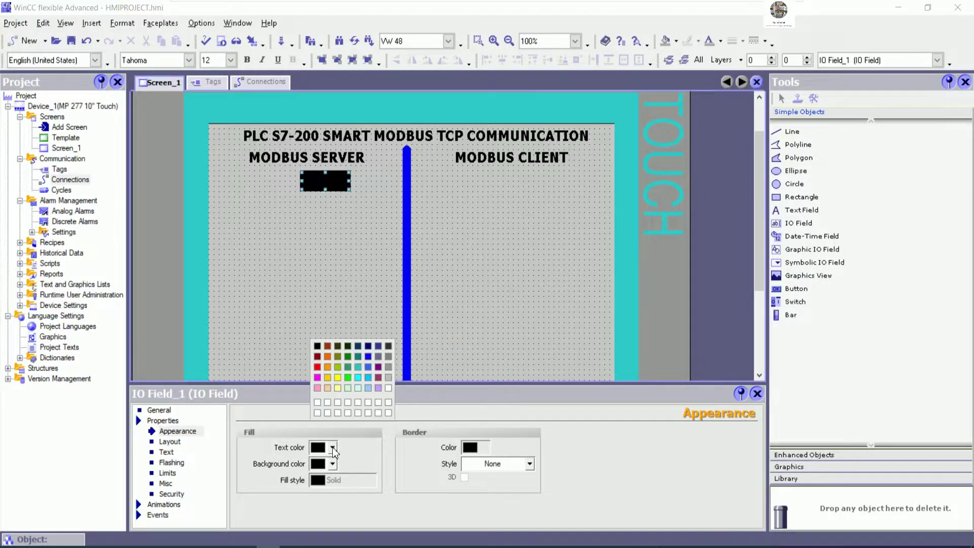
pyautogui.click(349, 377)
# Step: Give the IO field a solid border in white
pyautogui.click(529, 465)
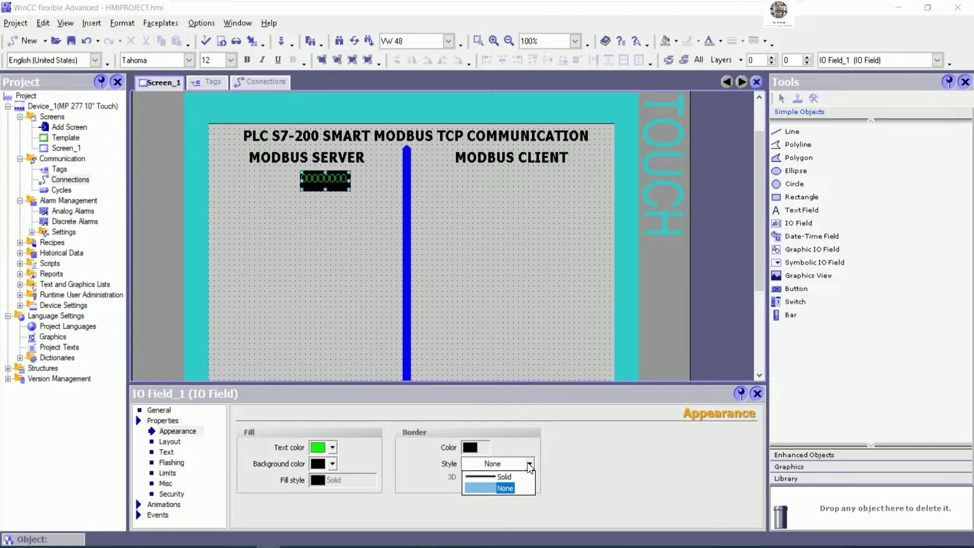
pyautogui.click(488, 476)
pyautogui.click(485, 447)
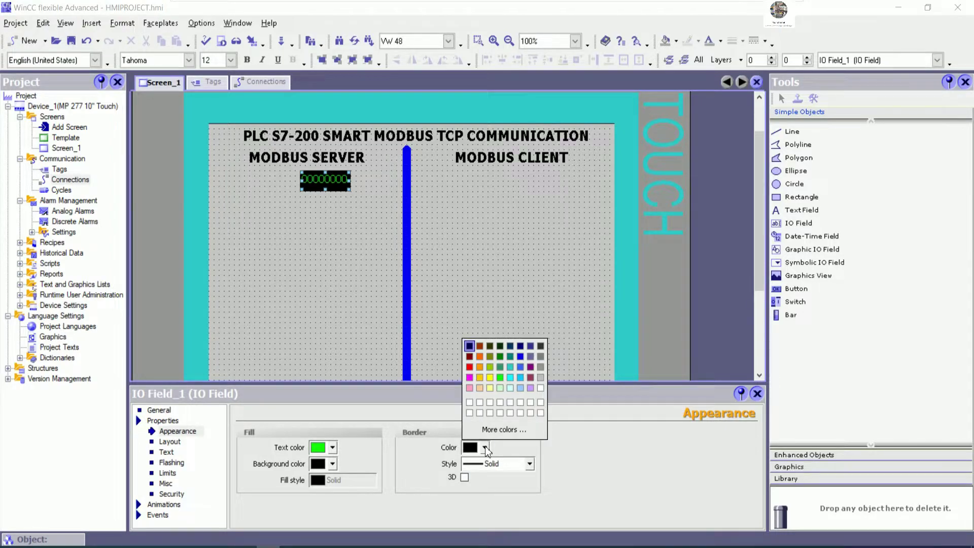
pyautogui.click(469, 401)
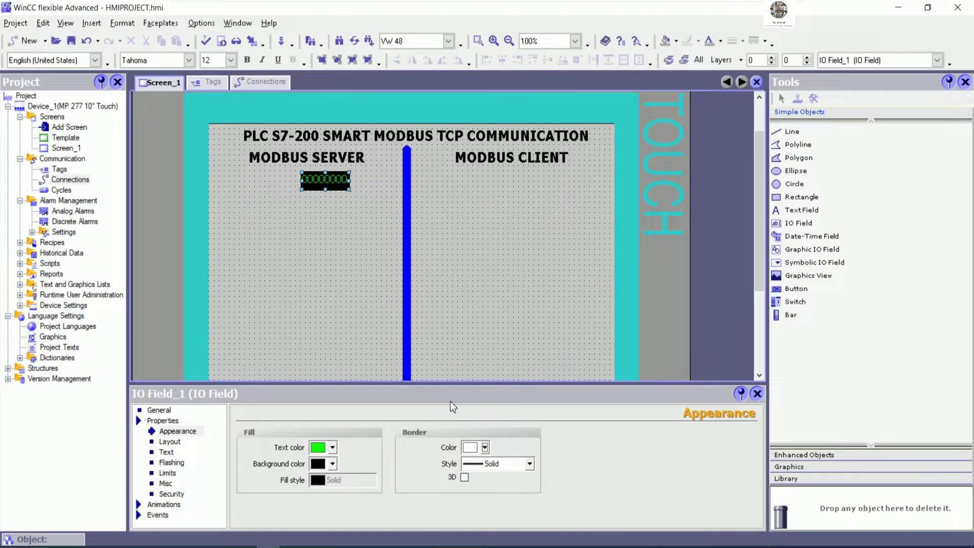
# Step: Center the IO field's text horizontally, align it to the middle vertically, and set its font to Tahoma Bold, size 16
pyautogui.click(173, 442)
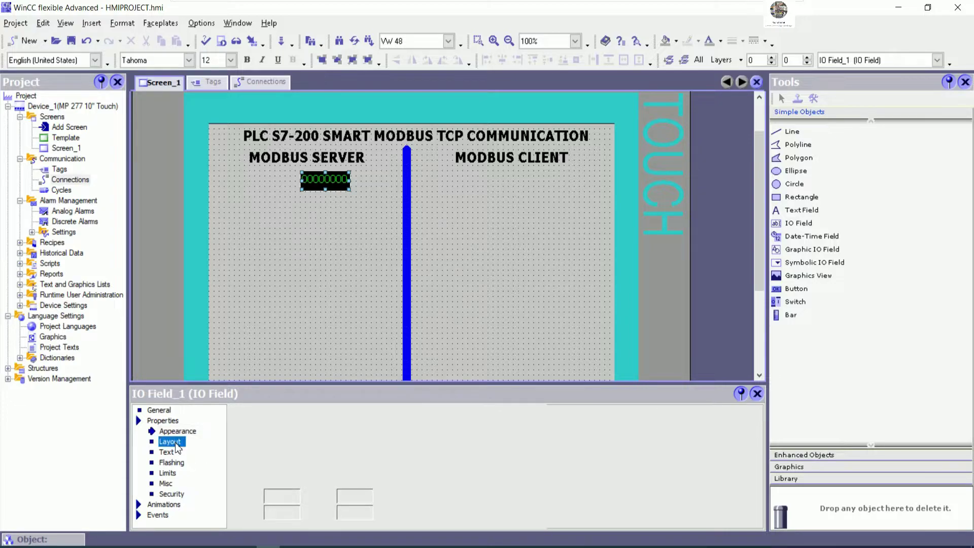
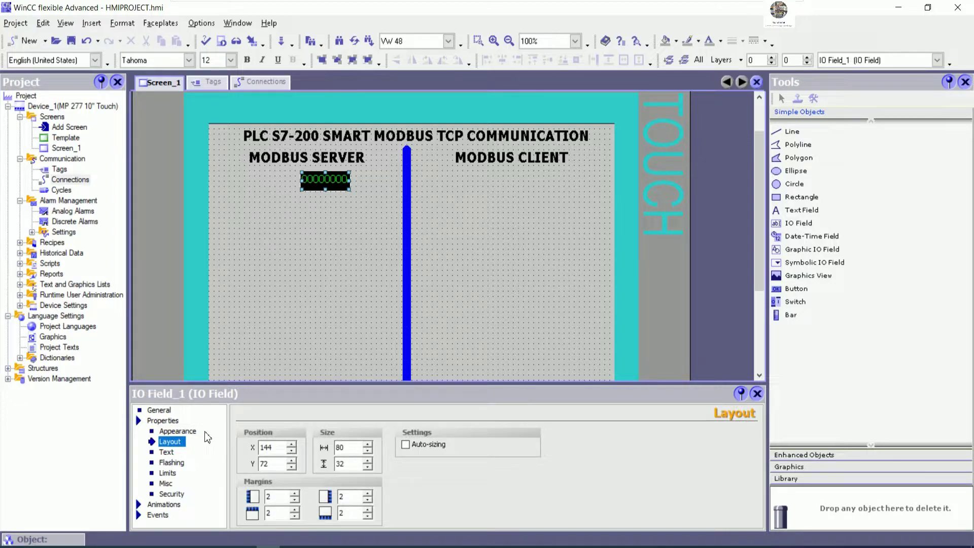
pyautogui.click(167, 452)
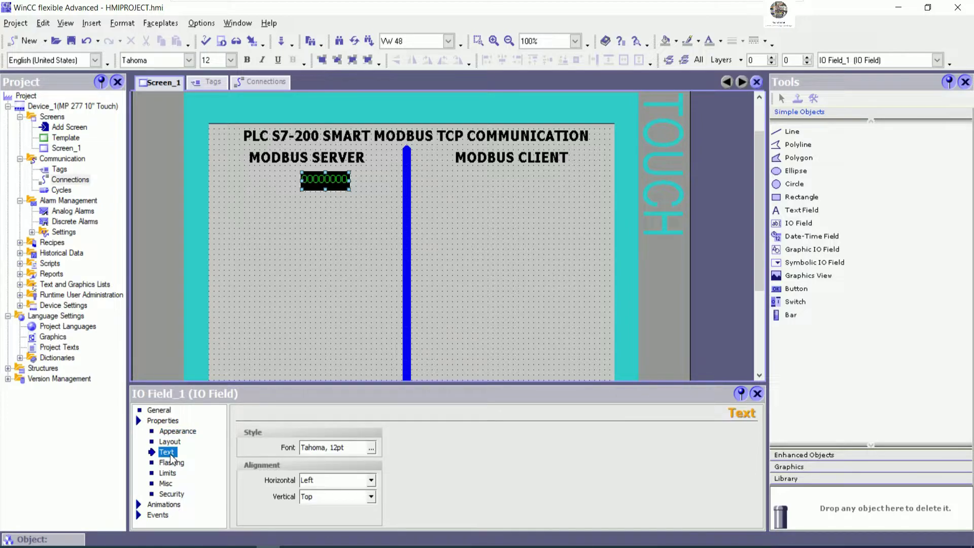
pyautogui.click(371, 481)
pyautogui.click(361, 497)
pyautogui.click(372, 498)
pyautogui.click(318, 515)
pyautogui.click(372, 448)
pyautogui.click(463, 224)
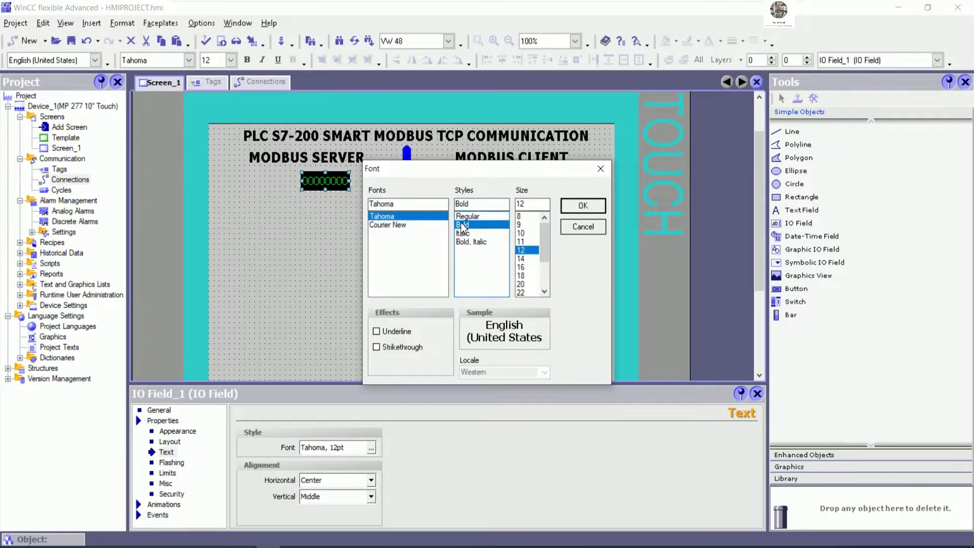
pyautogui.click(521, 267)
pyautogui.click(578, 210)
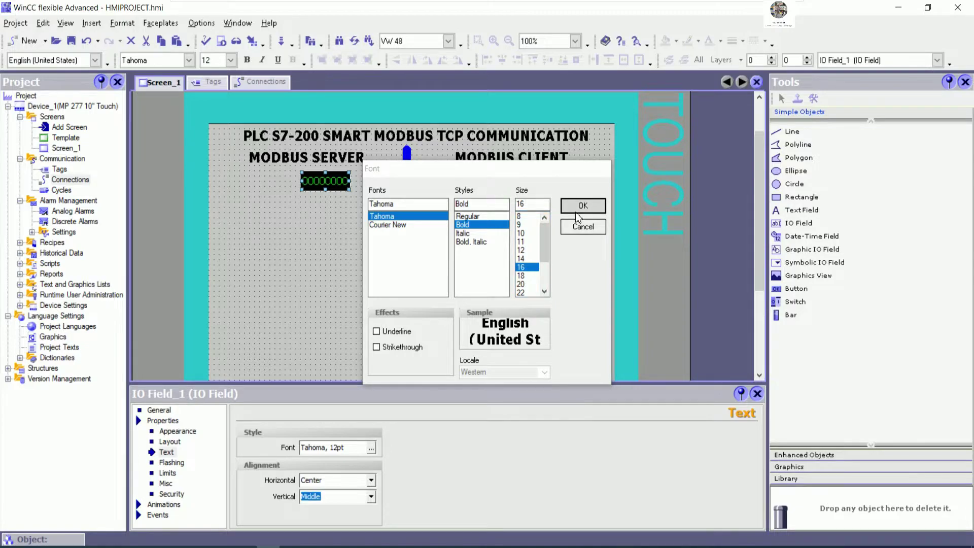
# Step: Widen the IO field to fit its enlarged digits and nudge it slightly up and to the right
pyautogui.click(349, 181)
pyautogui.moveTo(354, 181); pyautogui.dragTo(371, 189)
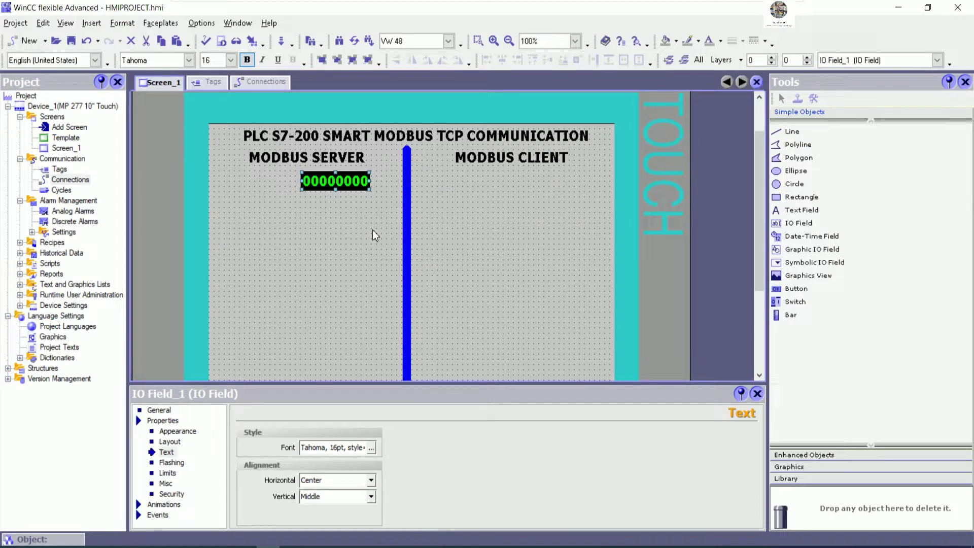
pyautogui.press('Up')
pyautogui.press('Up')
pyautogui.press('Up')
pyautogui.press('Up')
pyautogui.press('Up')
pyautogui.press('Right')
pyautogui.press('Right')
pyautogui.press('Right')
pyautogui.press('Right')
pyautogui.press('Right')
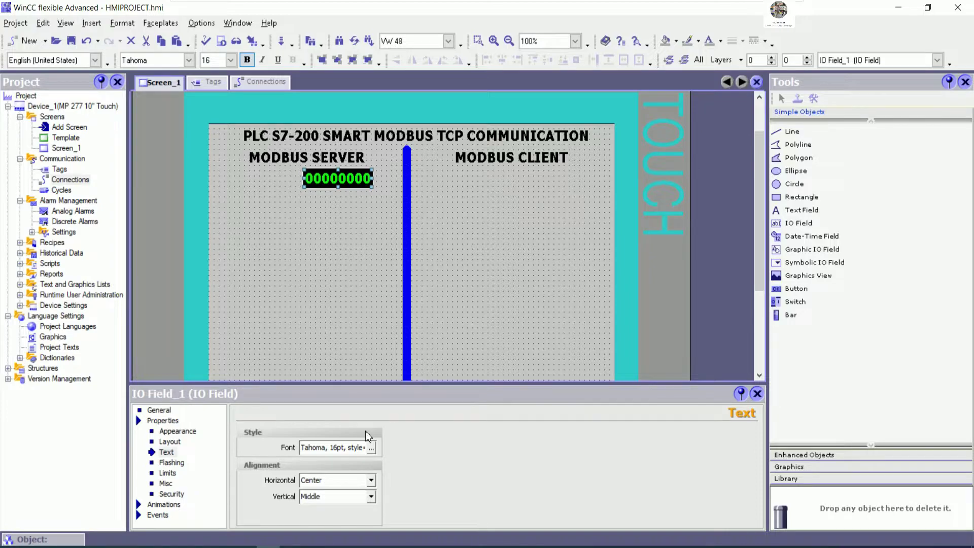
# Step: Shorten the IO field's format pattern to 99999
pyautogui.click(159, 409)
pyautogui.click(453, 481)
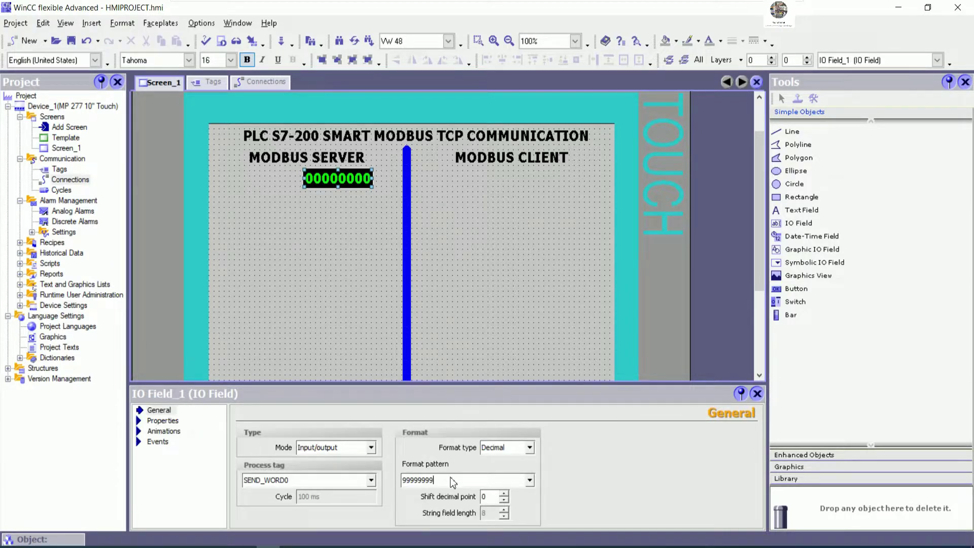
pyautogui.press('BackSpace')
pyautogui.press('BackSpace')
pyautogui.press('BackSpace')
pyautogui.click(307, 252)
# Step: Narrow the IO field around its five digits and move it beneath the left part of the MODBUS SERVER label
pyautogui.click(361, 185)
pyautogui.moveTo(373, 178); pyautogui.dragTo(284, 184)
pyautogui.click(358, 228)
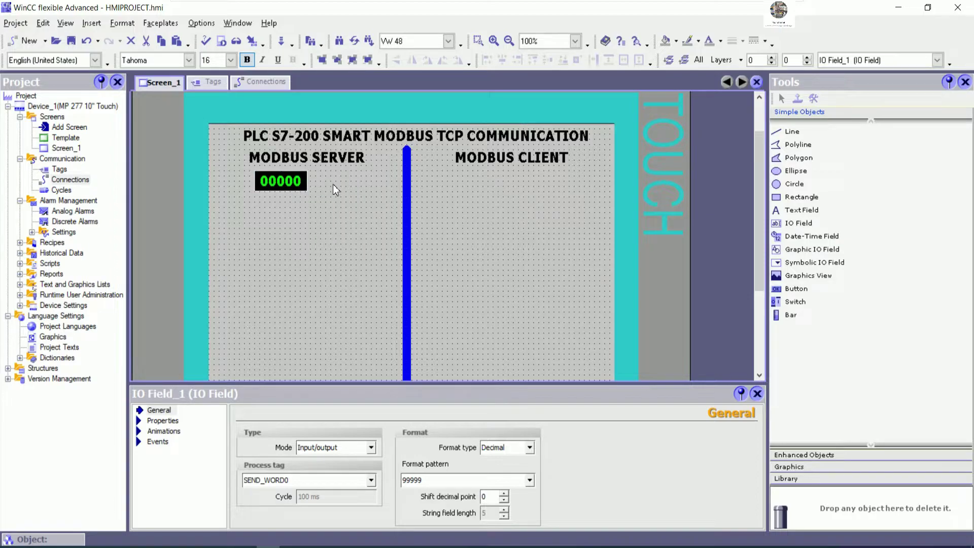
# Step: Duplicate the MODBUS SERVER label and place the copy in the empty area below the IO field
pyautogui.rightClick(336, 159)
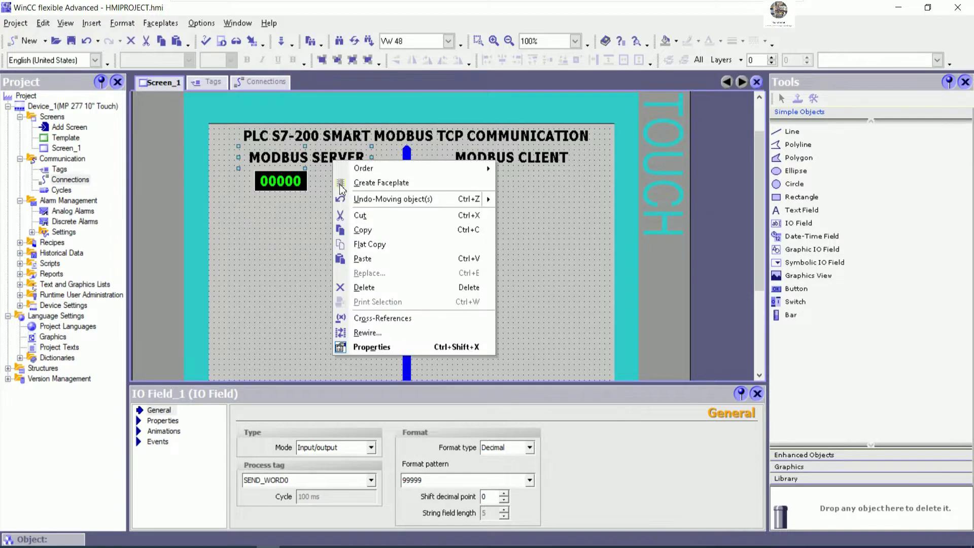
pyautogui.click(365, 235)
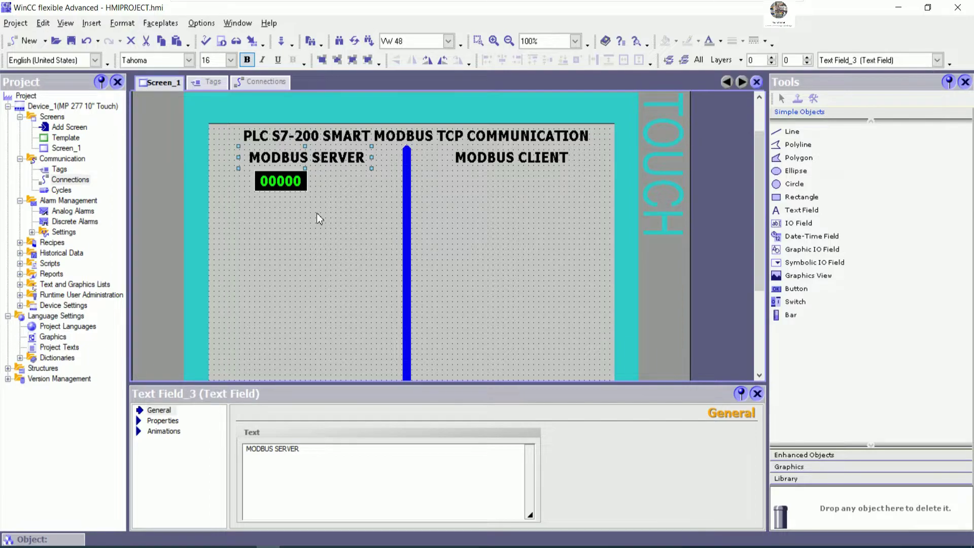
pyautogui.click(317, 217)
pyautogui.rightClick(317, 218)
pyautogui.click(342, 281)
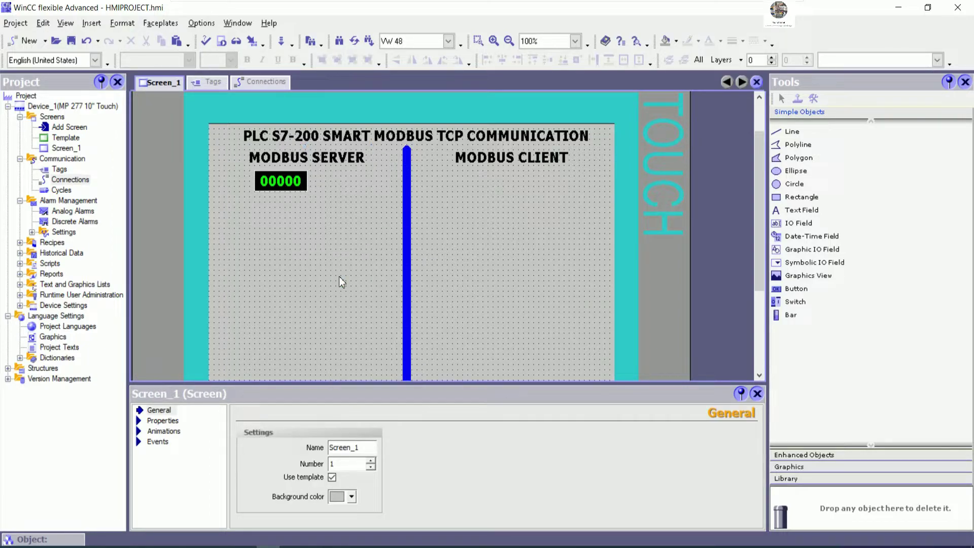
pyautogui.moveTo(327, 162); pyautogui.dragTo(333, 240)
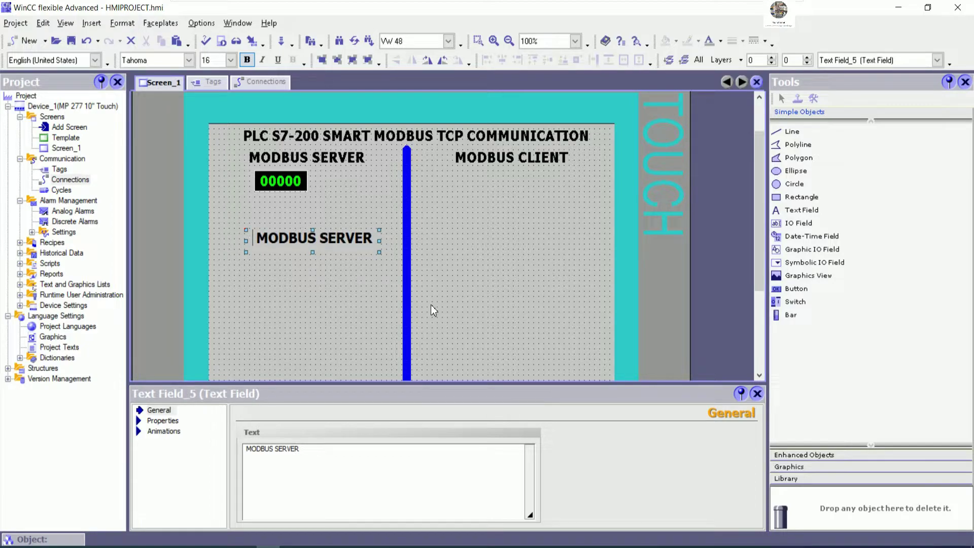
# Step: Replace the copied label's text with VW0
pyautogui.hotkey('shift', 'Right')
pyautogui.hotkey('shift', 'Right')
pyautogui.hotkey('shift', 'Right')
pyautogui.hotkey('shift', 'Right')
pyautogui.hotkey('shift', 'Right')
pyautogui.hotkey('shift', 'Right')
pyautogui.hotkey('shift', 'Right')
pyautogui.hotkey('shift', 'Right')
pyautogui.hotkey('shift', 'Right')
pyautogui.hotkey('shift', 'Right')
pyautogui.hotkey('shift', 'Right')
pyautogui.hotkey('shift', 'Right')
pyautogui.hotkey('shift', 'Right')
pyautogui.press('BackSpace')
pyautogui.write('vW')
pyautogui.press('BackSpace')
pyautogui.press('BackSpace')
pyautogui.write('VW')
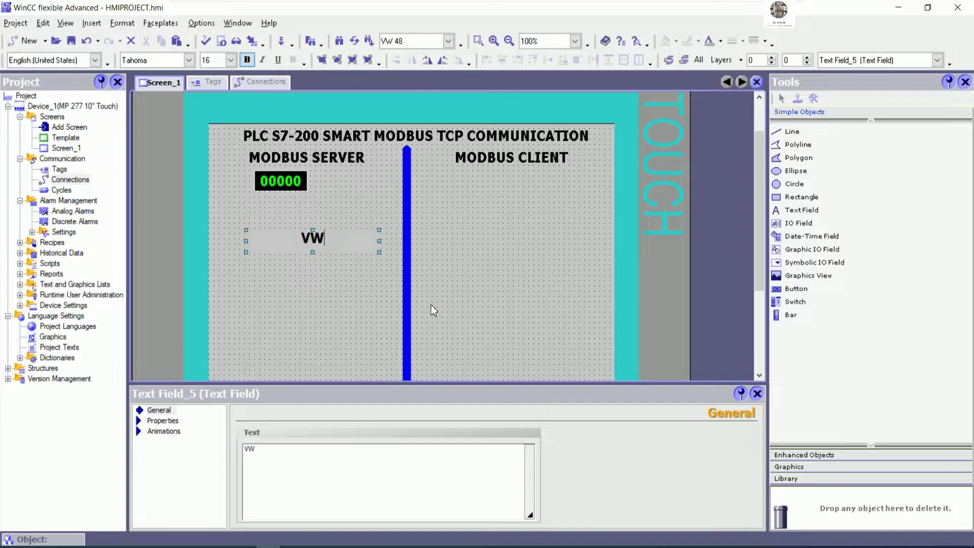
pyautogui.write('0')
pyautogui.click(357, 271)
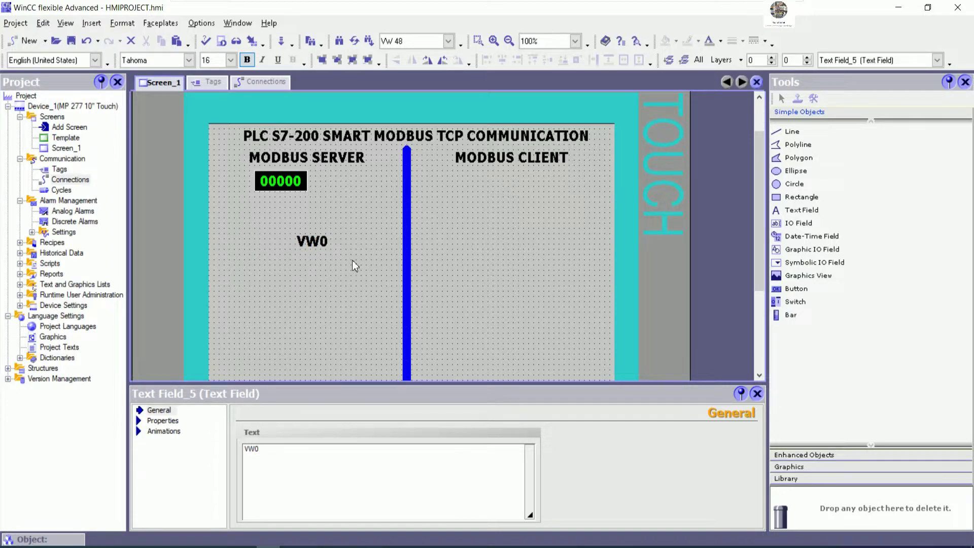
# Step: Narrow the VW0 label and place it directly left of the IO field, vertically aligned with its digits
pyautogui.moveTo(379, 241); pyautogui.dragTo(241, 180)
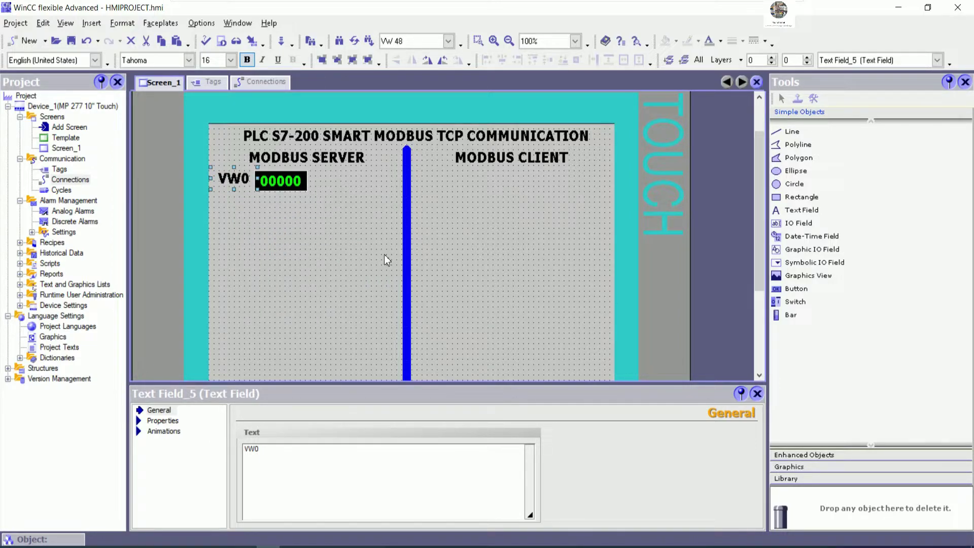
pyautogui.press('Down')
pyautogui.press('Down')
pyautogui.press('Down')
pyautogui.press('Down')
pyautogui.press('Down')
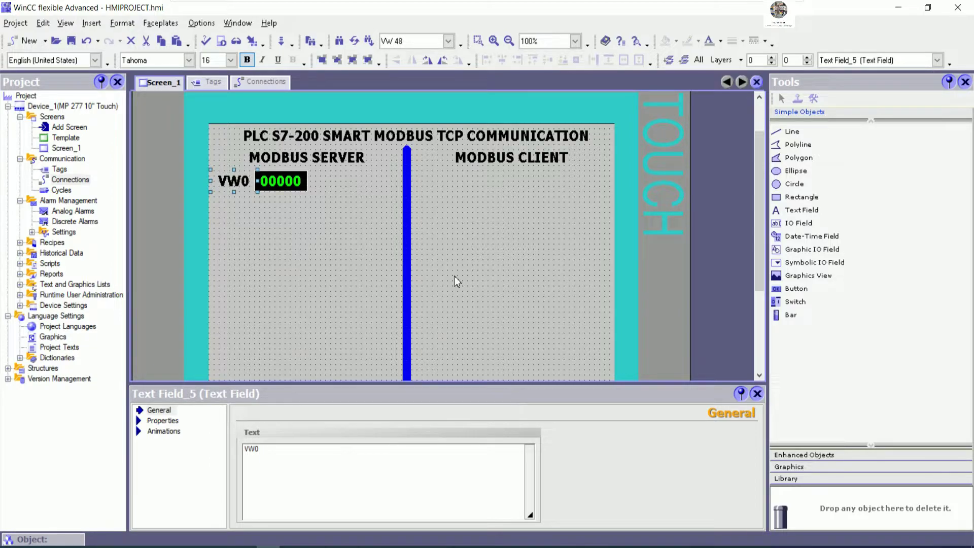
pyautogui.press('Down')
pyautogui.press('Down')
pyautogui.click(365, 282)
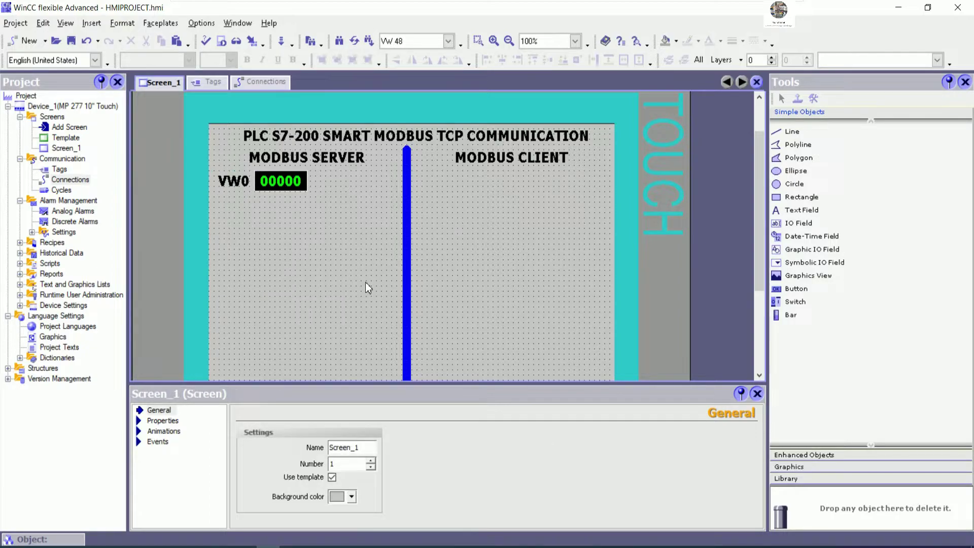
# Step: Shift the VW0 label slightly left and move the IO field closer to it
pyautogui.moveTo(212, 181); pyautogui.dragTo(215, 181)
pyautogui.click(286, 227)
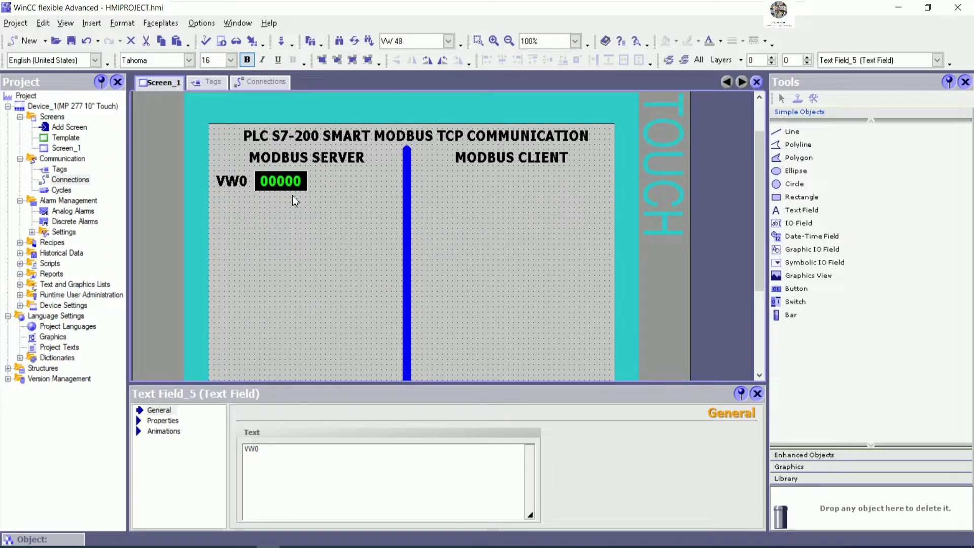
pyautogui.click(292, 189)
pyautogui.click(306, 218)
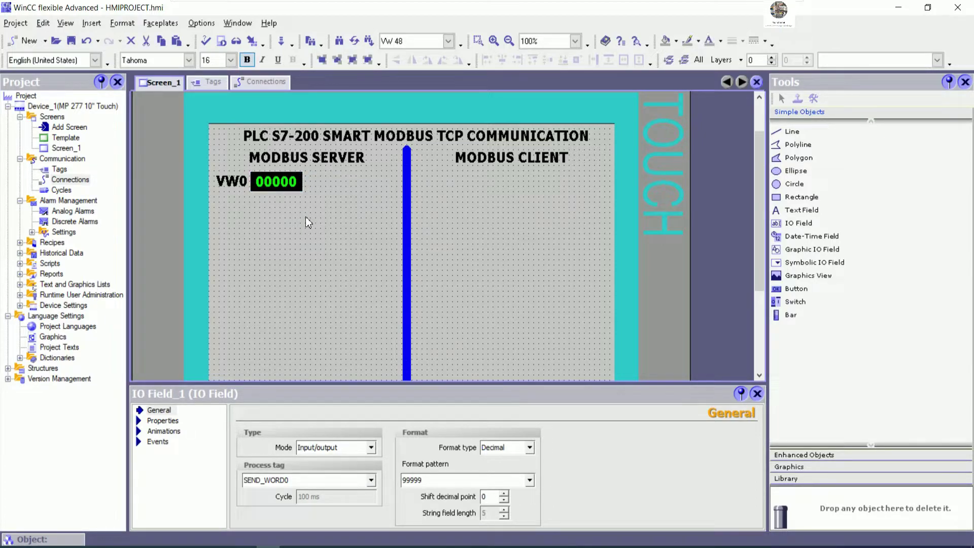
# Step: Copy the VW0 label together with its IO field and paste the duplicate pair onto the screen
pyautogui.click(233, 184)
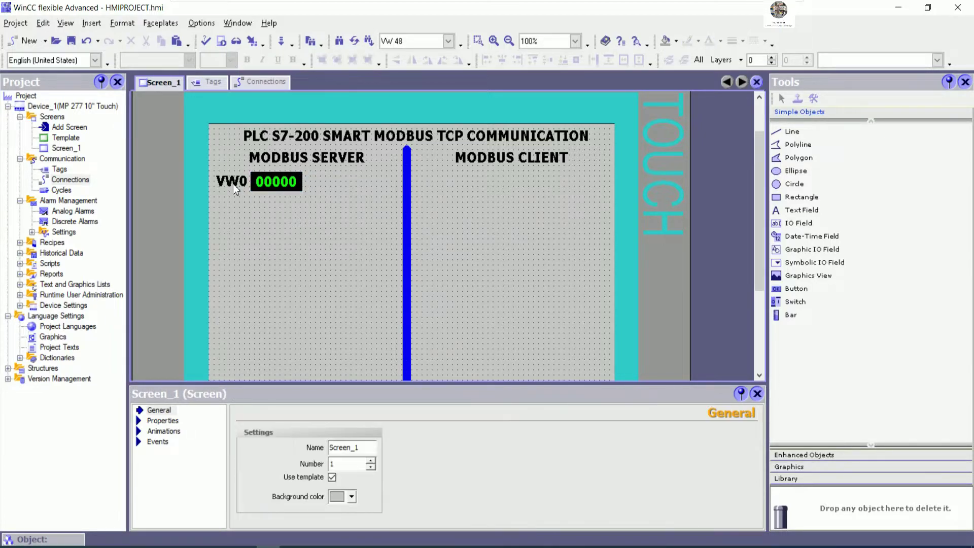
pyautogui.rightClick(280, 186)
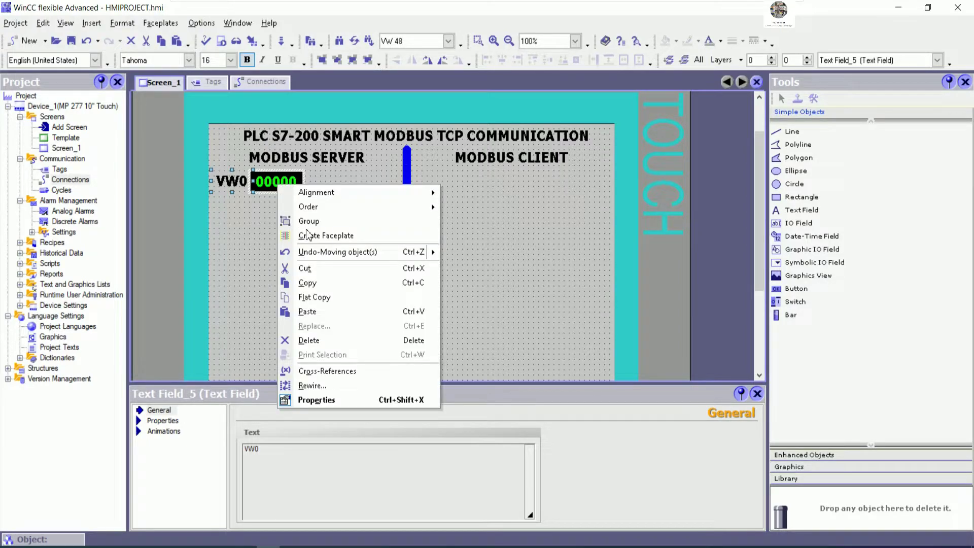
pyautogui.click(307, 283)
pyautogui.click(300, 257)
pyautogui.rightClick(292, 237)
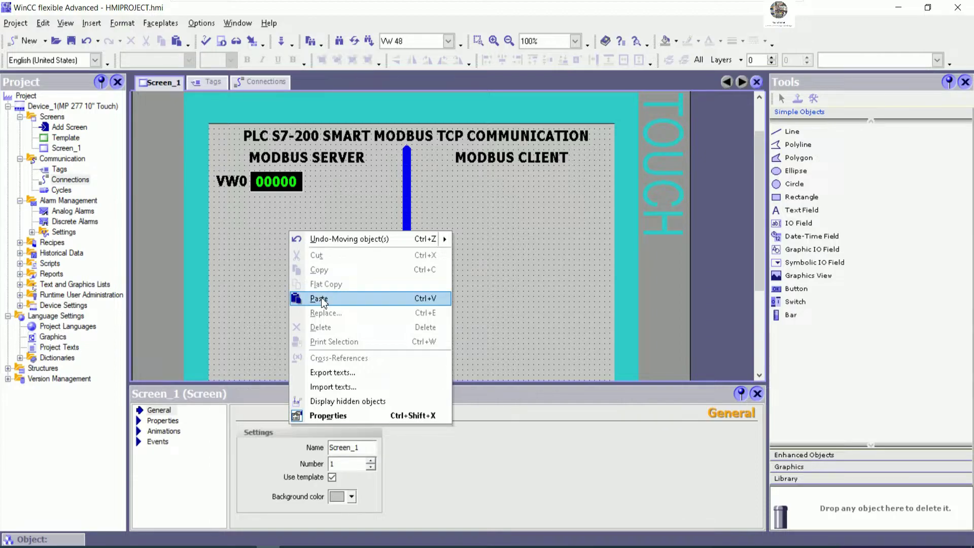
pyautogui.click(319, 298)
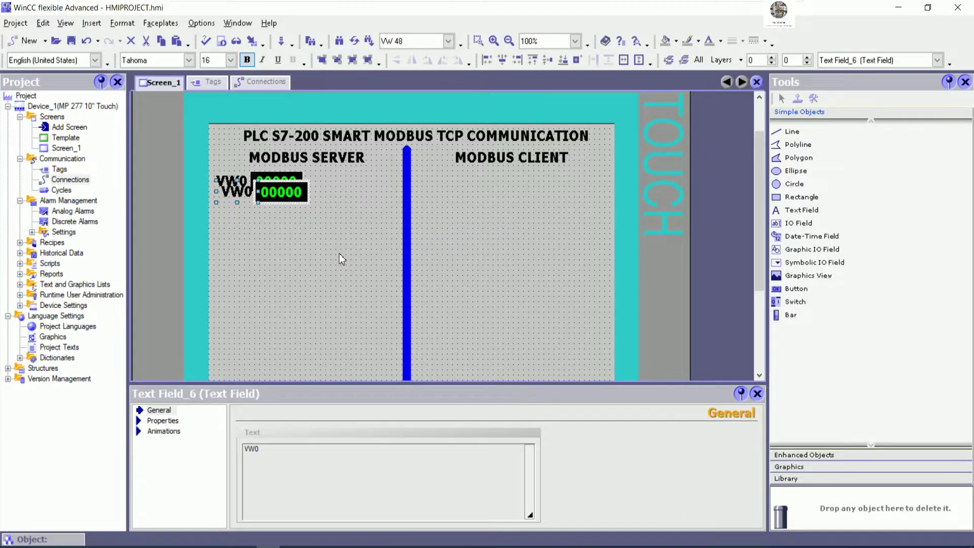
# Step: Move the duplicated VW0 label and IO field directly beneath the first pair, left-aligned with it and closely spaced
pyautogui.press('Down')
pyautogui.press('Down')
pyautogui.press('Down')
pyautogui.press('Down')
pyautogui.press('Down')
pyautogui.press('Down')
pyautogui.press('Left')
pyautogui.press('Left')
pyautogui.press('Up')
pyautogui.press('Up')
pyautogui.press('Up')
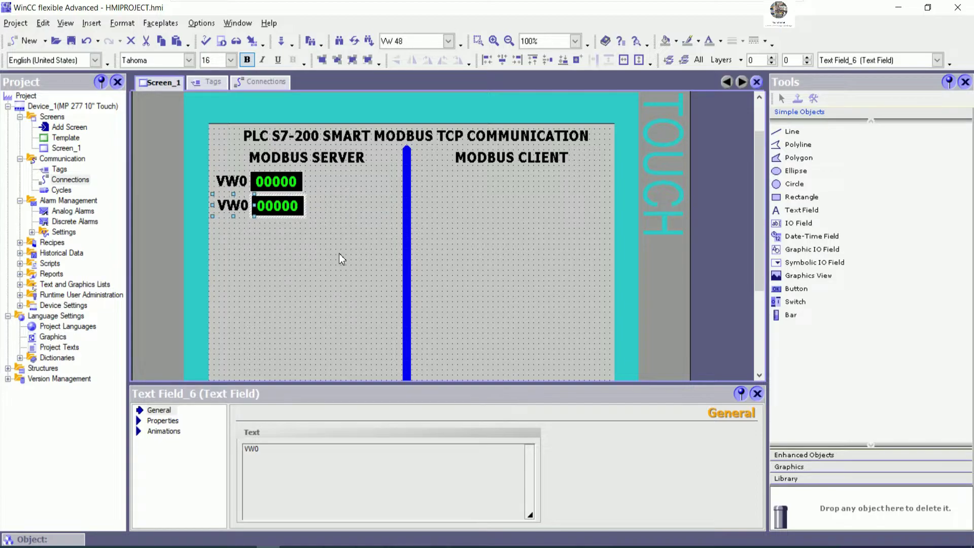
pyautogui.press('Left')
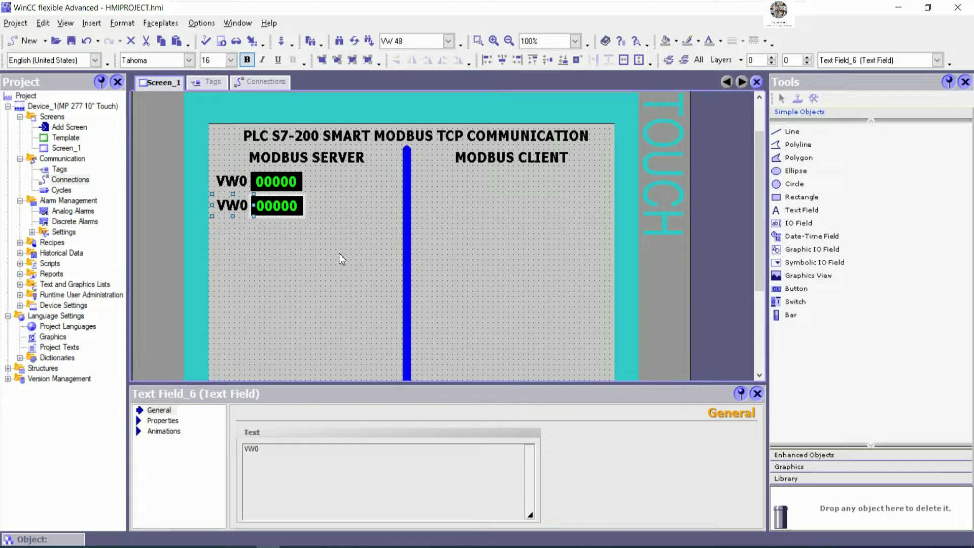
pyautogui.click(307, 251)
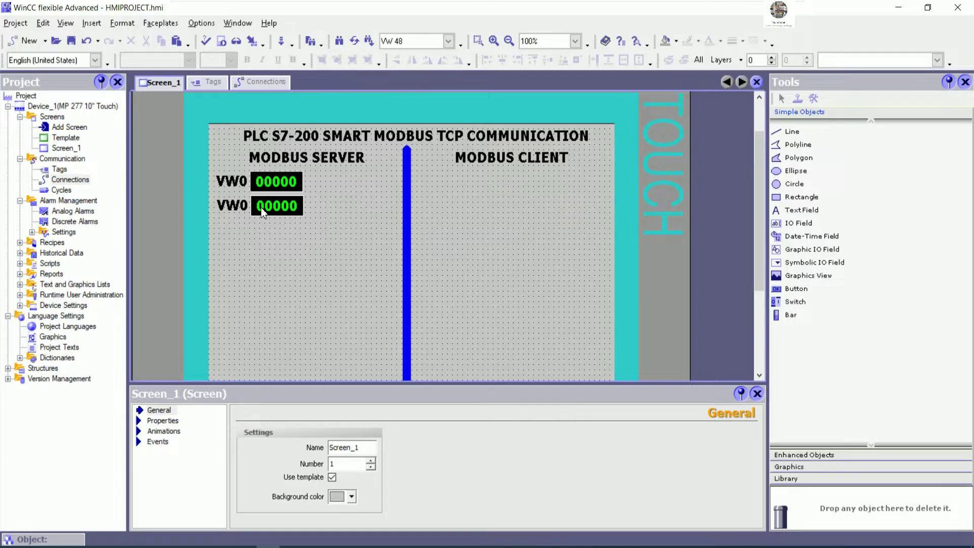
pyautogui.click(230, 205)
pyautogui.press('Up')
pyautogui.press('Up')
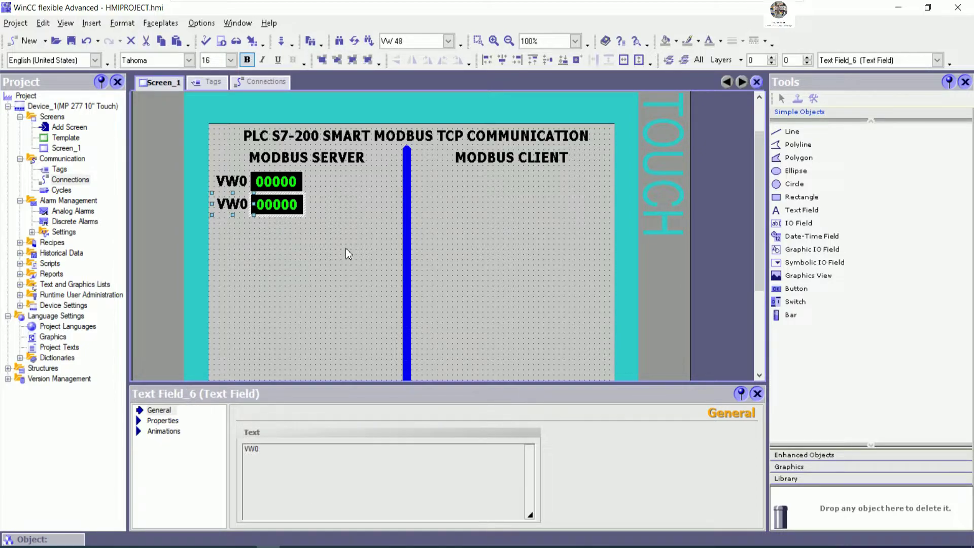
# Step: Change the second row's label text to VW2
pyautogui.doubleClick(242, 206)
pyautogui.press('Escape')
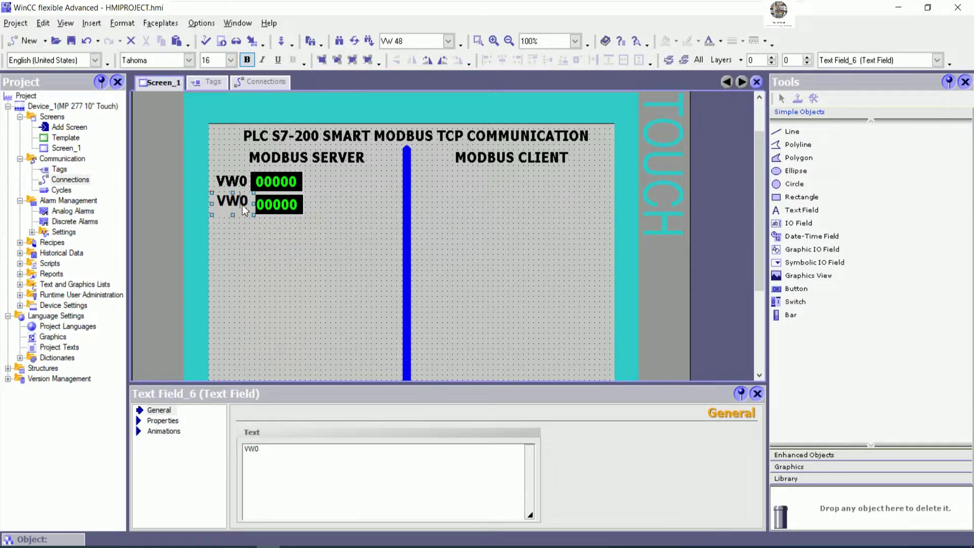
pyautogui.press('BackSpace')
pyautogui.write('2')
pyautogui.click(261, 252)
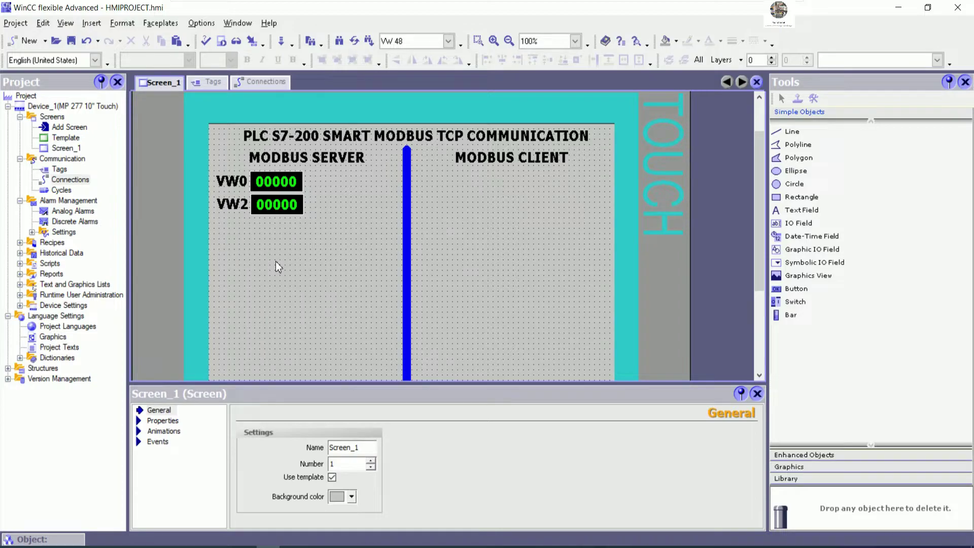
# Step: Copy the VW0 and VW2 labels together with their IO fields and paste the duplicates onto the screen
pyautogui.click(287, 216)
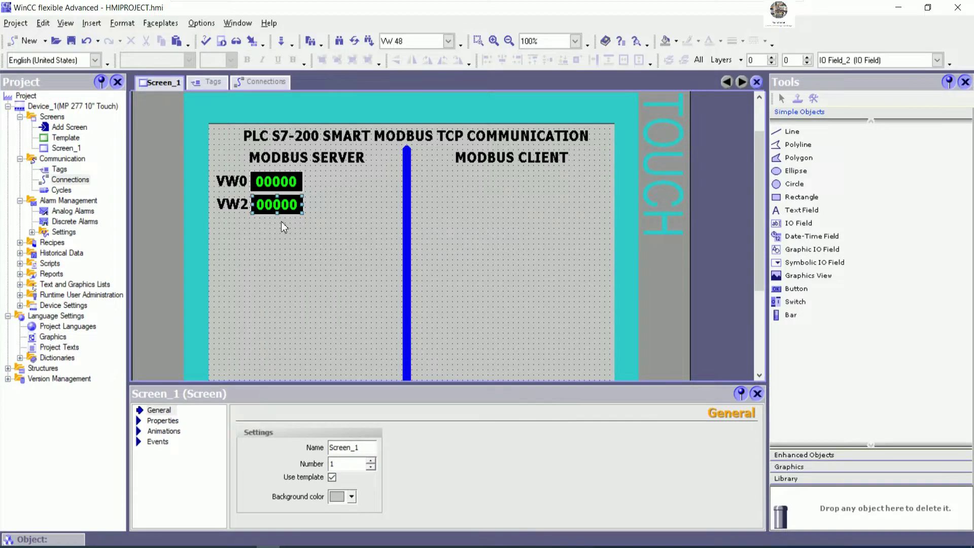
pyautogui.moveTo(256, 214); pyautogui.dragTo(211, 152)
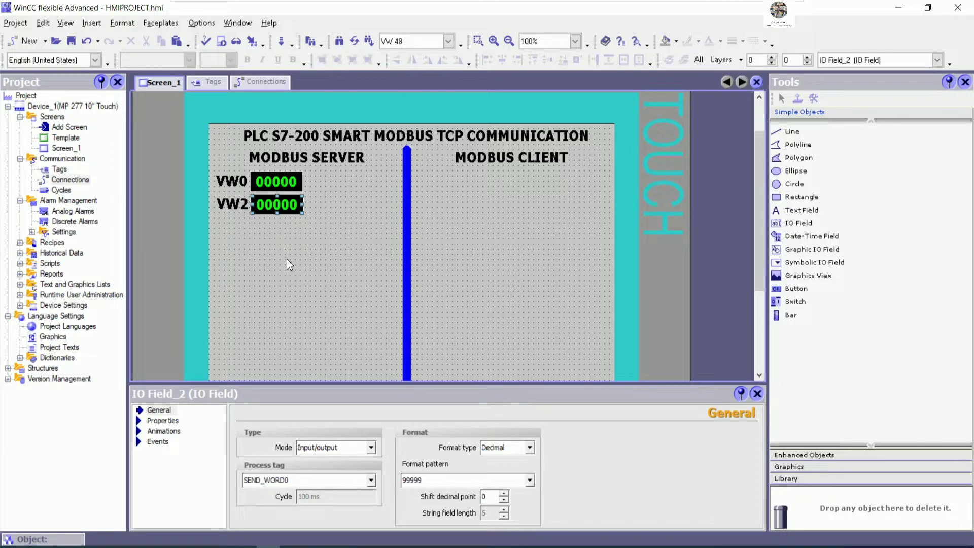
pyautogui.rightClick(276, 184)
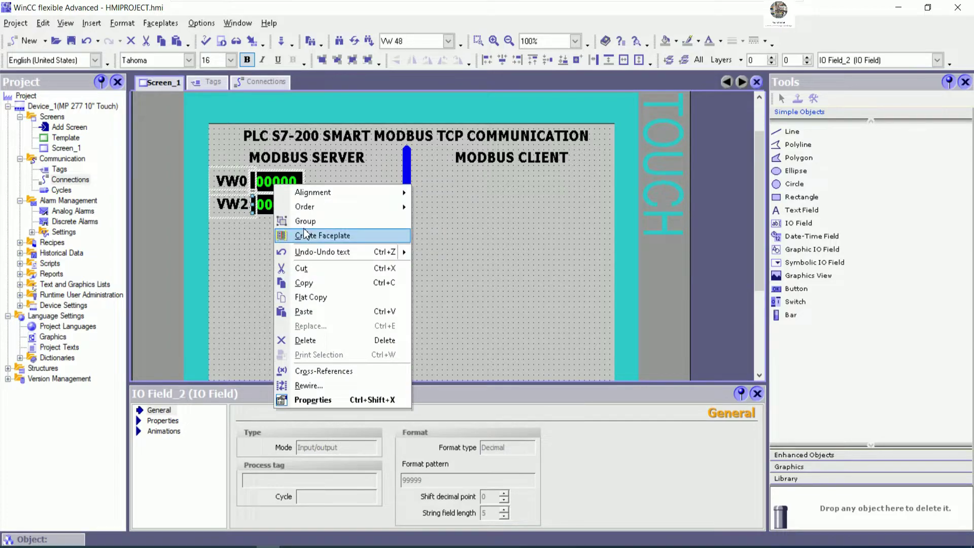
pyautogui.click(313, 282)
pyautogui.rightClick(303, 233)
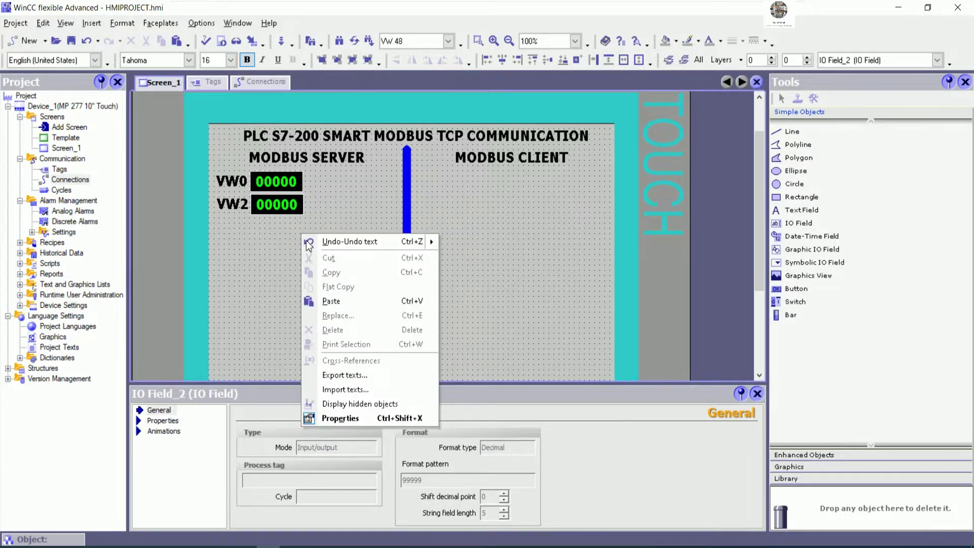
pyautogui.click(331, 300)
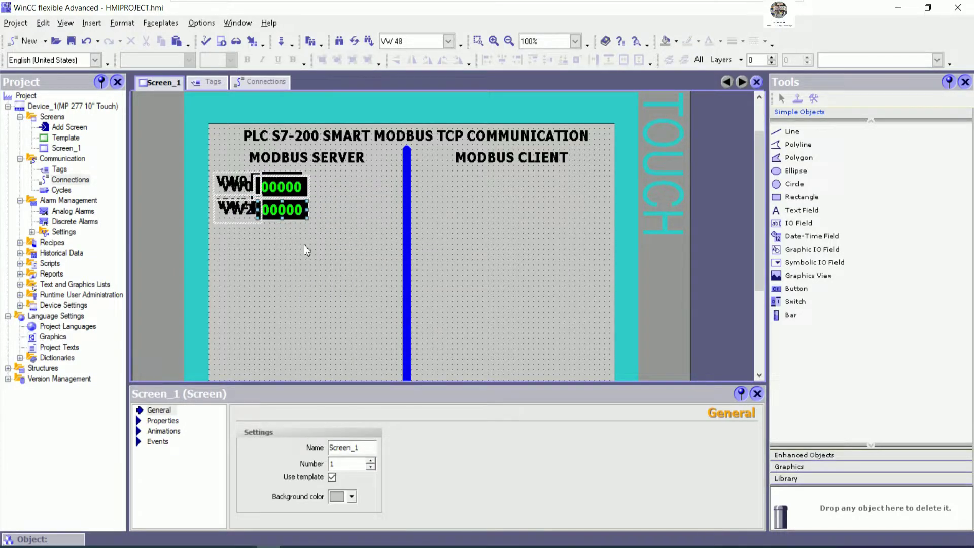
# Step: Position the two pasted rows directly beneath the existing VW2 row, aligned with the column and evenly spaced
pyautogui.press('Down')
pyautogui.press('Down')
pyautogui.press('Down')
pyautogui.press('Down')
pyautogui.press('Down')
pyautogui.press('Down')
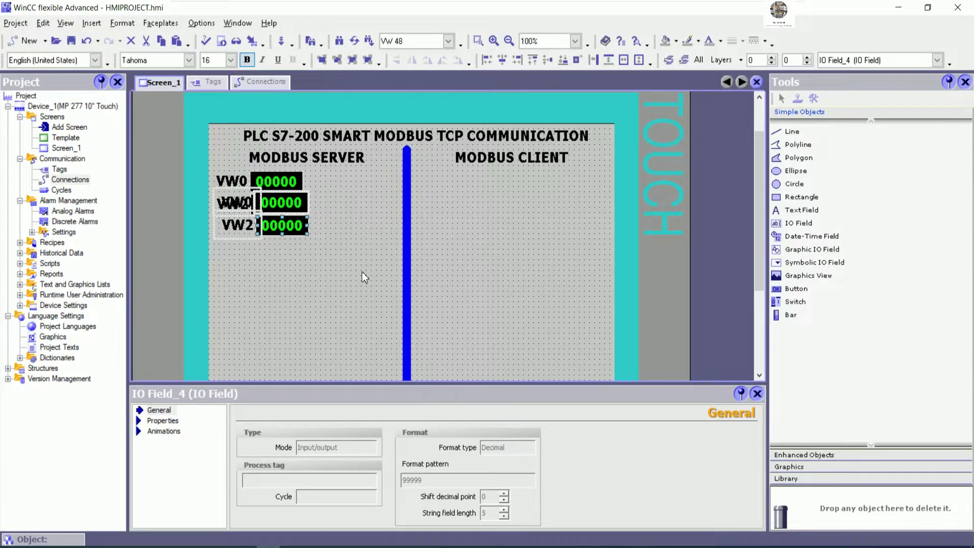
pyautogui.press('Down')
pyautogui.press('Down')
pyautogui.press('Left')
pyautogui.press('Left')
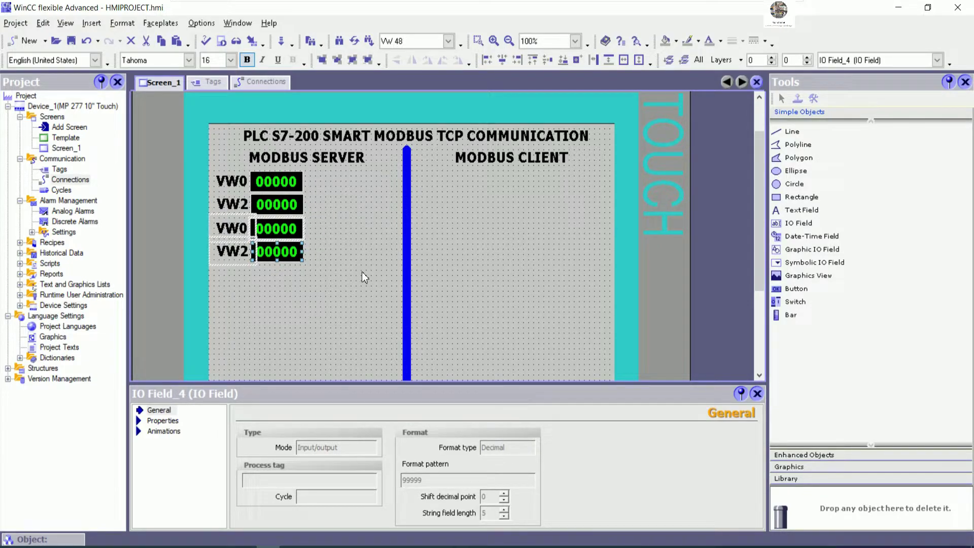
pyautogui.press('Up')
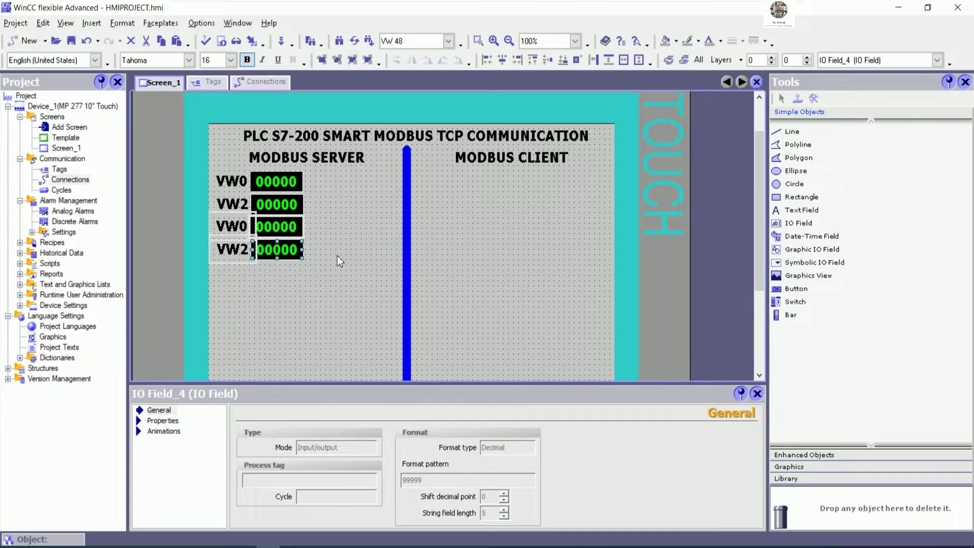
pyautogui.click(356, 278)
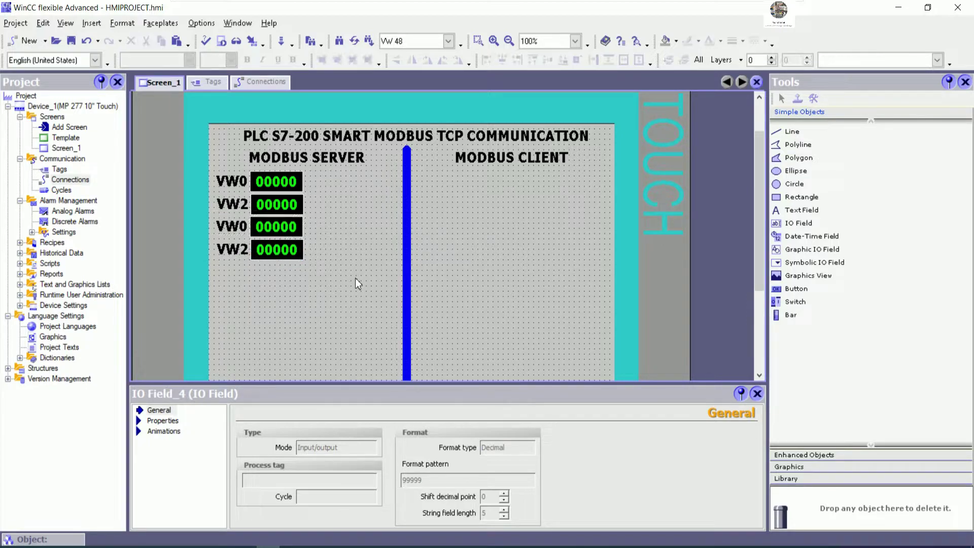
# Step: Copy all four label and IO field rows in the MODBUS SERVER half and paste the duplicates
pyautogui.click(243, 251)
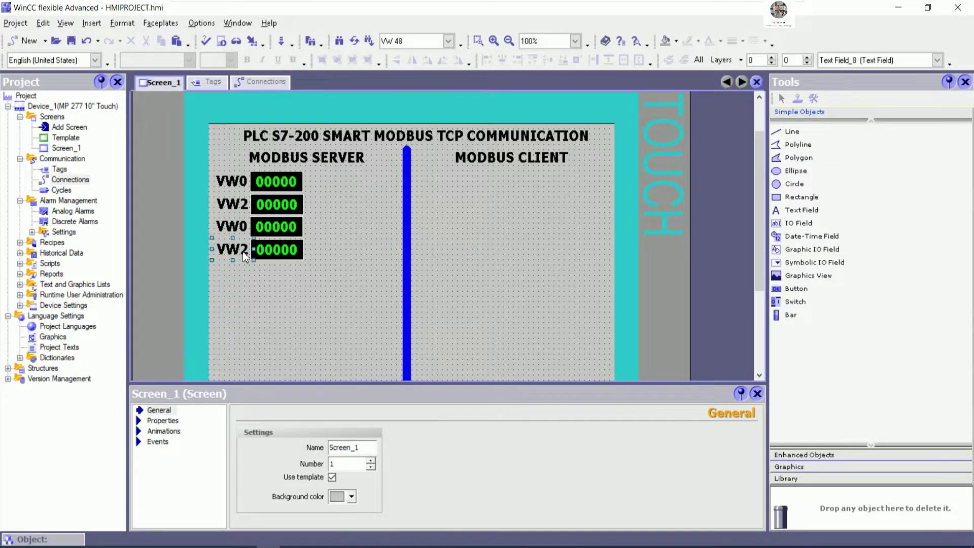
pyautogui.keyDown('shift'); pyautogui.click(242, 230); pyautogui.keyUp('shift')
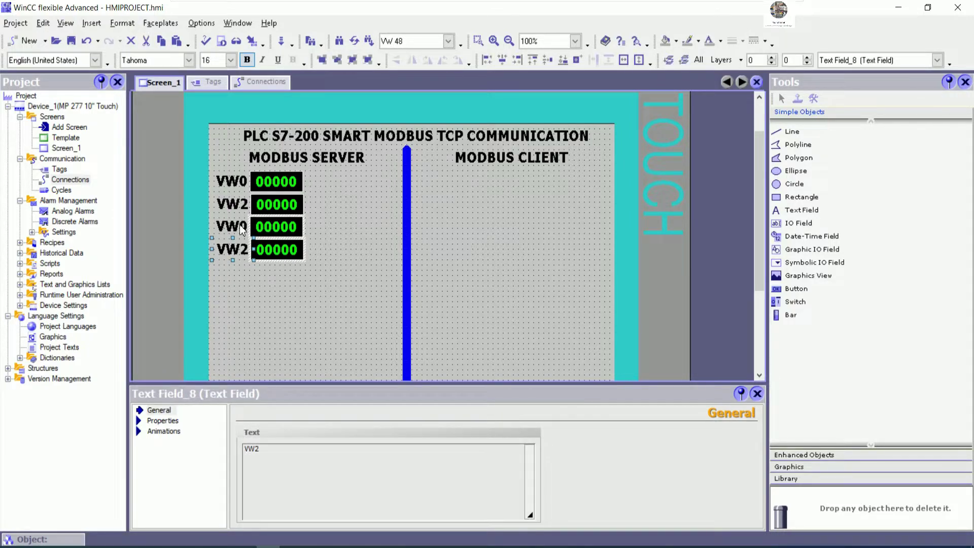
pyautogui.keyDown('shift'); pyautogui.click(236, 204); pyautogui.keyUp('shift')
pyautogui.keyDown('shift'); pyautogui.click(238, 184); pyautogui.keyUp('shift')
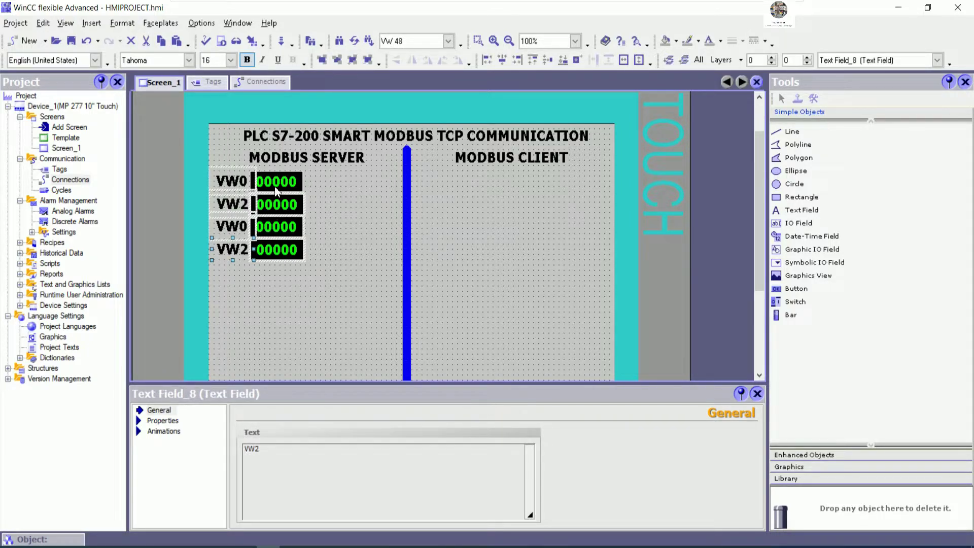
pyautogui.moveTo(275, 186); pyautogui.dragTo(300, 218)
pyautogui.rightClick(300, 218)
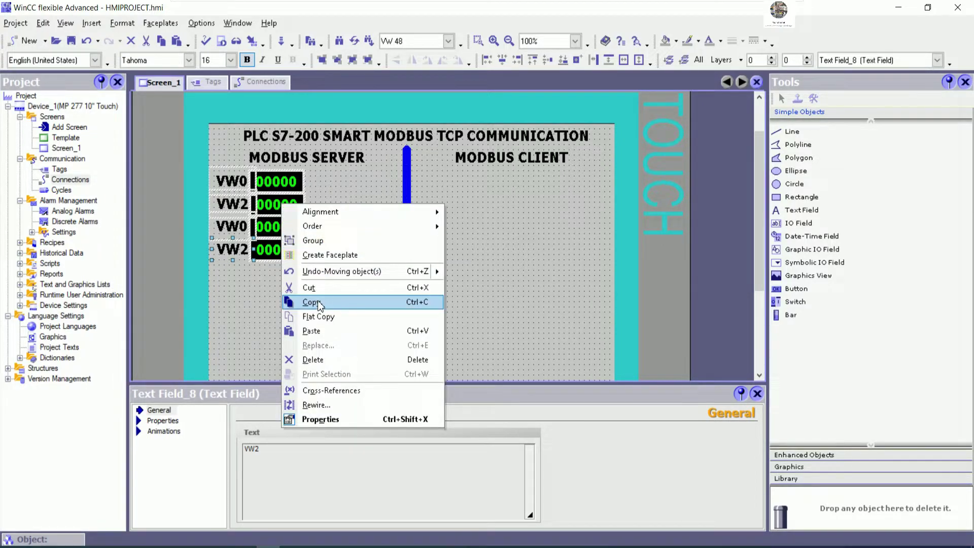
pyautogui.click(318, 300)
pyautogui.rightClick(343, 249)
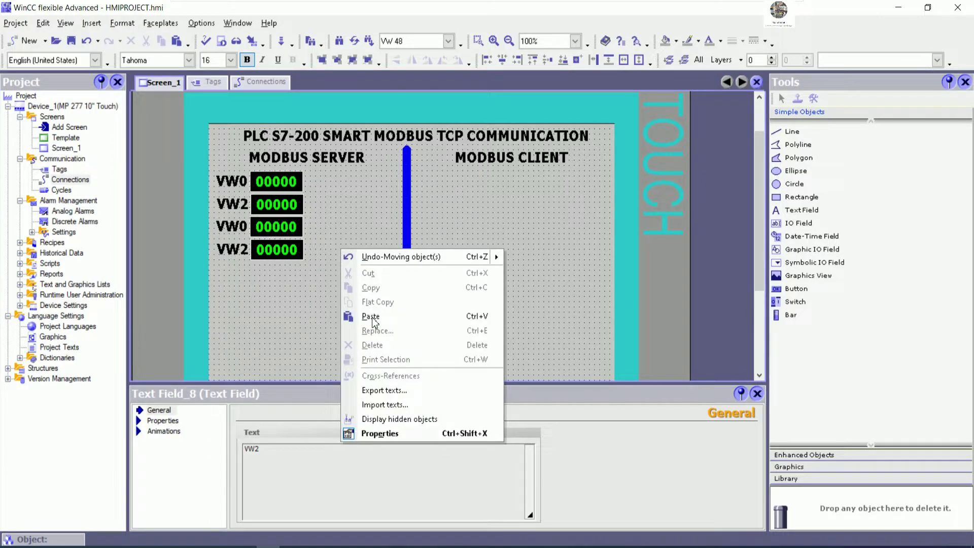
pyautogui.click(372, 318)
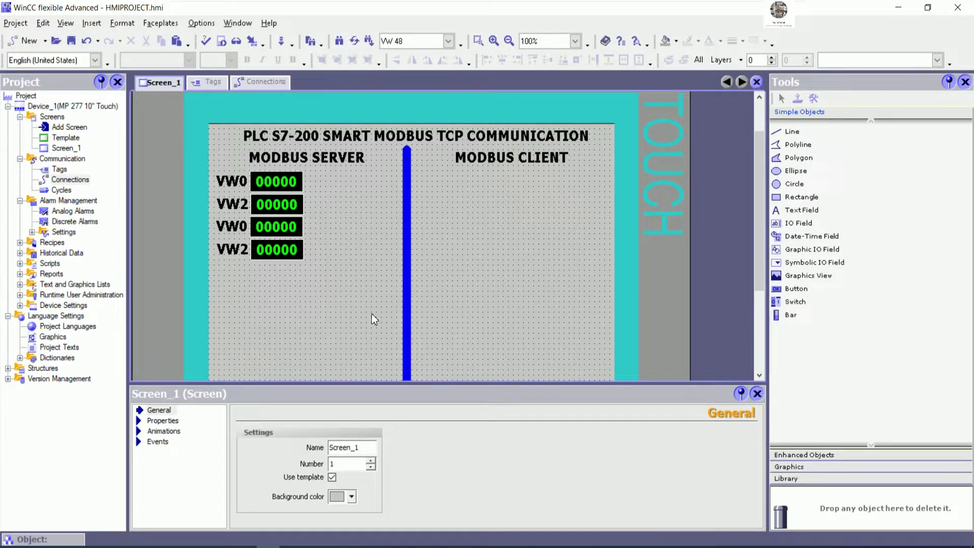
pyautogui.rightClick(343, 268)
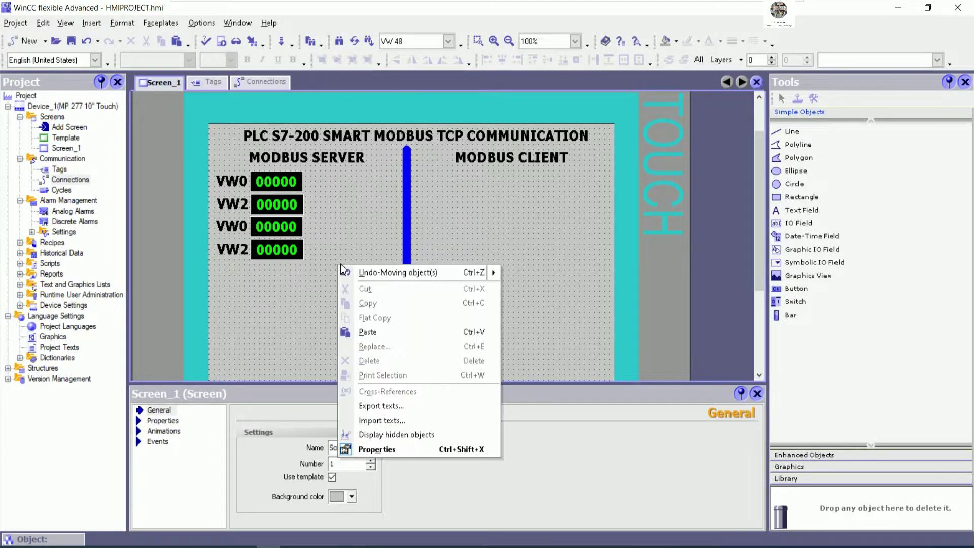
pyautogui.click(370, 328)
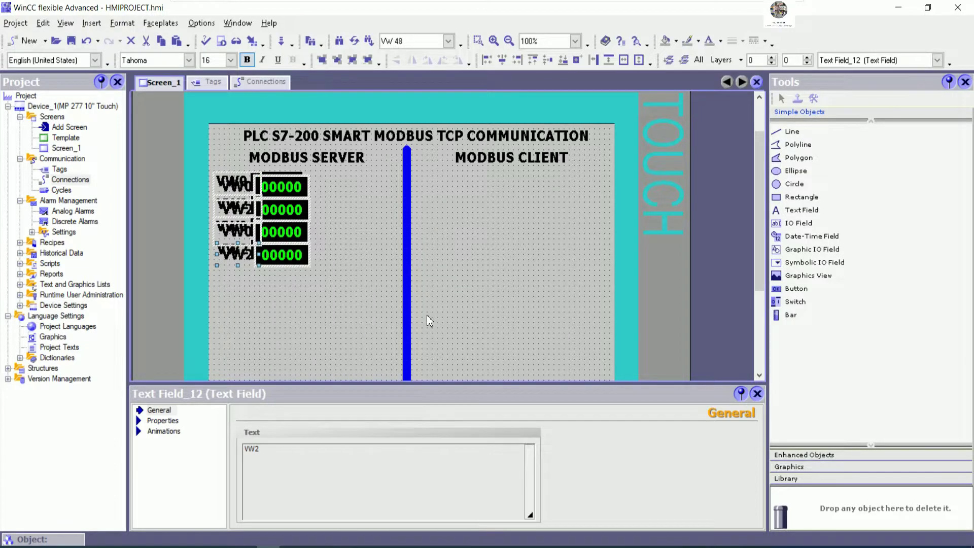
# Step: Position the four pasted rows beneath the first four, aligned with the column and matching their row spacing
pyautogui.press('Down')
pyautogui.press('Down')
pyautogui.press('Down')
pyautogui.press('Down')
pyautogui.press('Down')
pyautogui.press('Down')
pyautogui.press('Down')
pyautogui.press('Down')
pyautogui.press('Down')
pyautogui.press('Down')
pyautogui.press('Down')
pyautogui.press('Down')
pyautogui.press('Down')
pyautogui.press('Down')
pyautogui.press('Down')
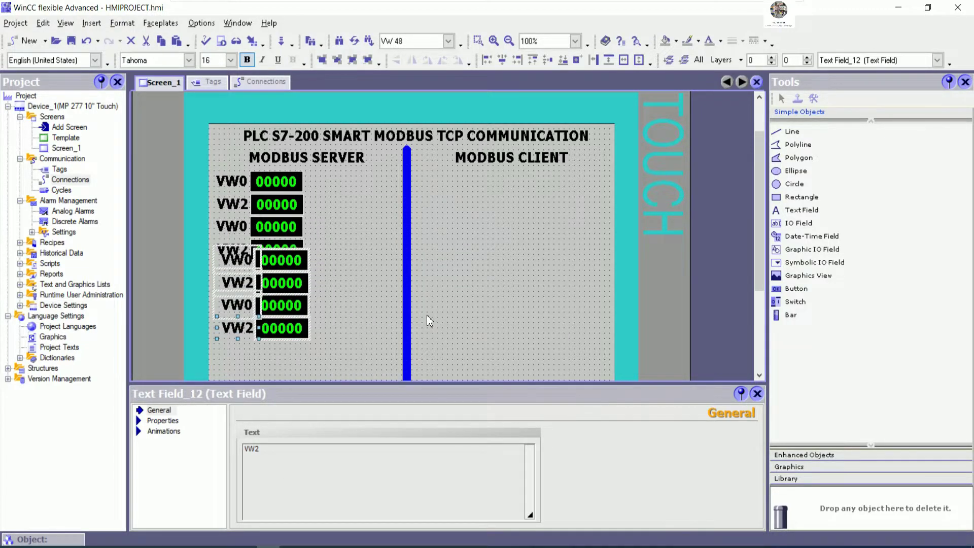
pyautogui.press('Up')
pyautogui.press('Up')
pyautogui.press('Up')
pyautogui.press('Up')
pyautogui.press('Up')
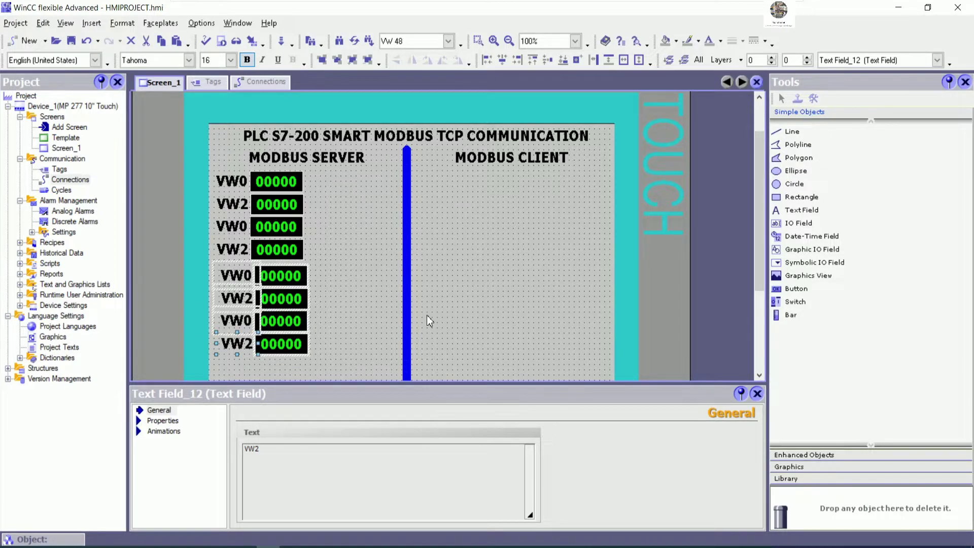
pyautogui.press('Down')
pyautogui.press('Down')
pyautogui.press('Left')
pyautogui.press('Left')
pyautogui.press('Left')
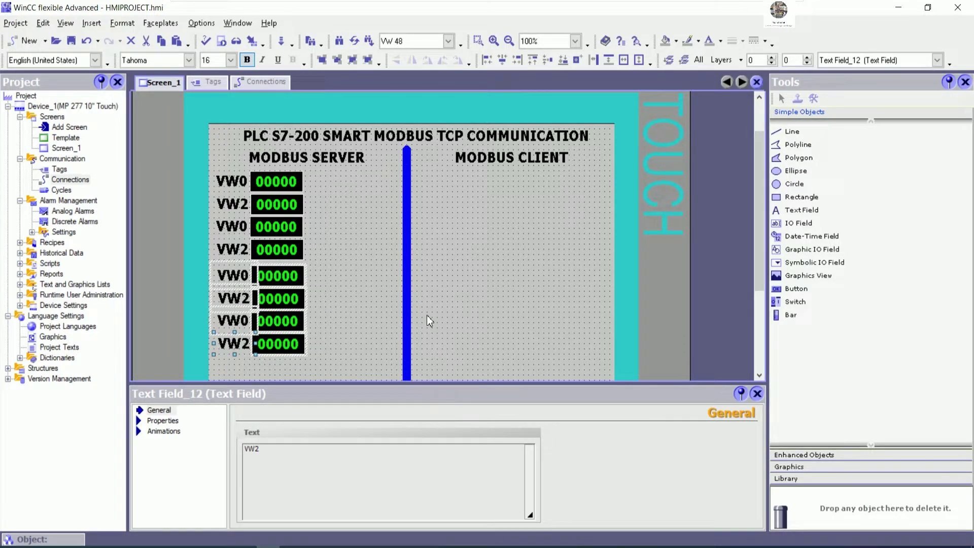
pyautogui.press('Left')
pyautogui.press('Up')
pyautogui.press('Up')
pyautogui.press('Up')
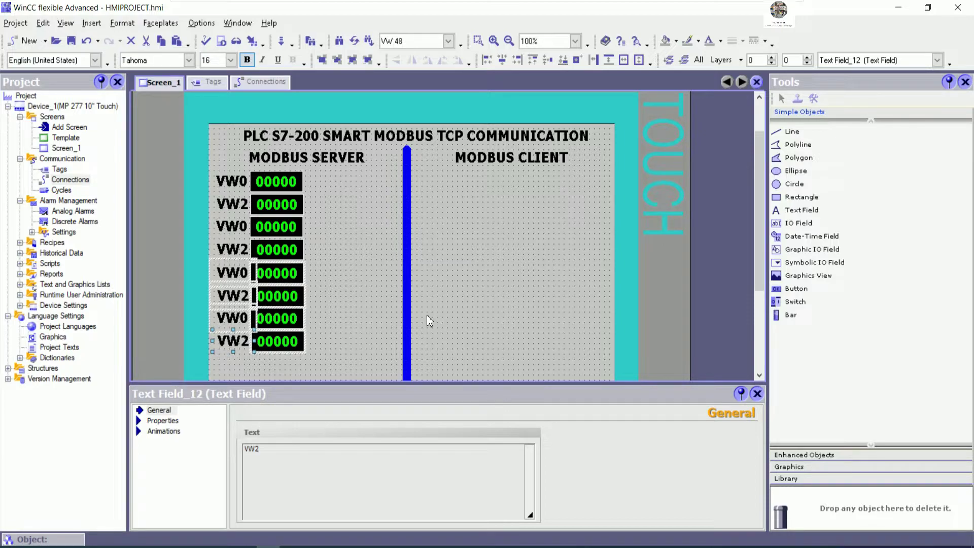
pyautogui.press('Up')
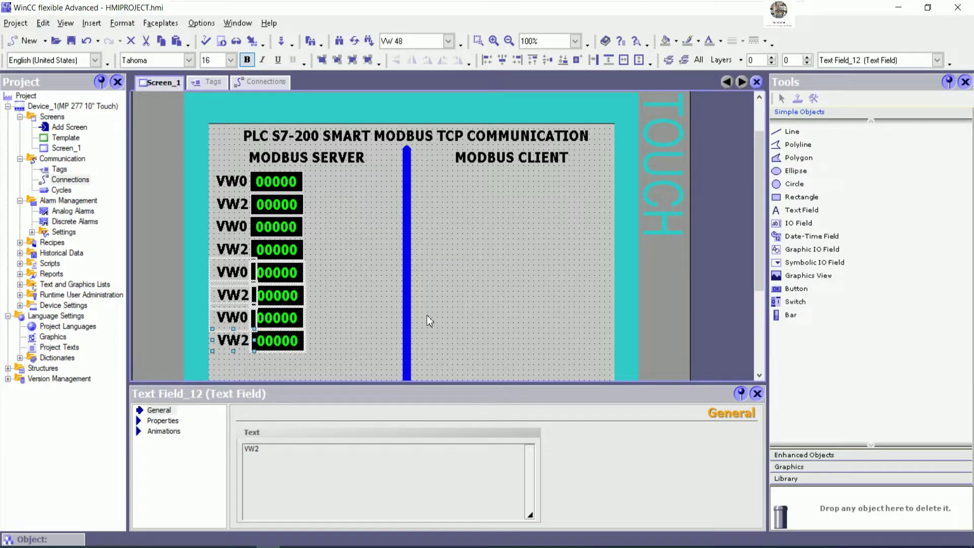
pyautogui.click(364, 287)
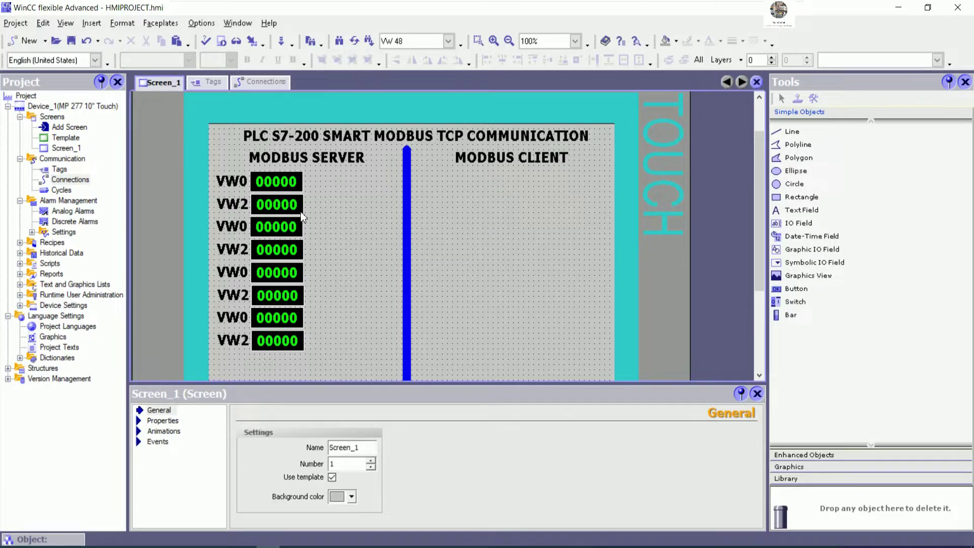
# Step: Copy the last two rows of the server column, labels and IO fields included, and paste the duplicates
pyautogui.scroll(-5, 306, 328)
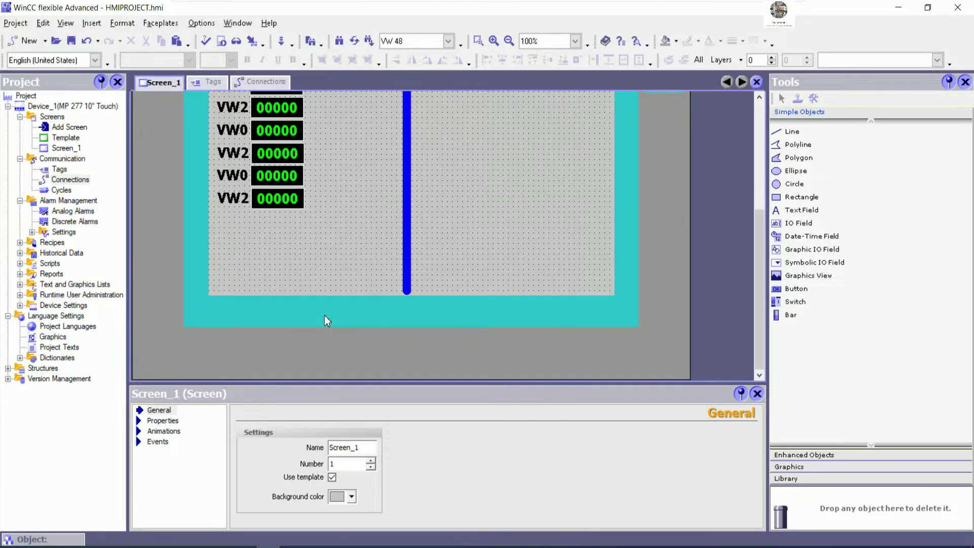
pyautogui.scroll(3, 324, 315)
pyautogui.click(240, 254)
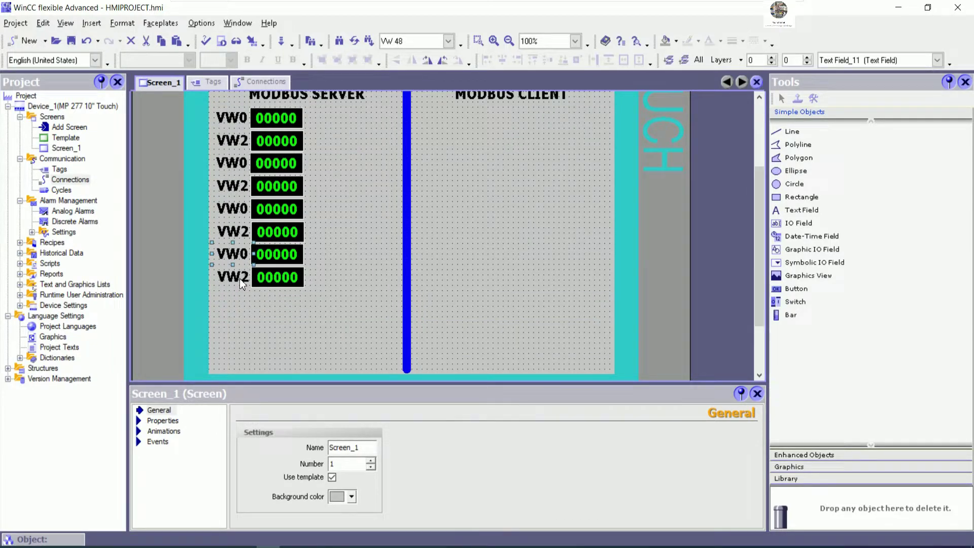
pyautogui.moveTo(281, 259); pyautogui.dragTo(286, 286)
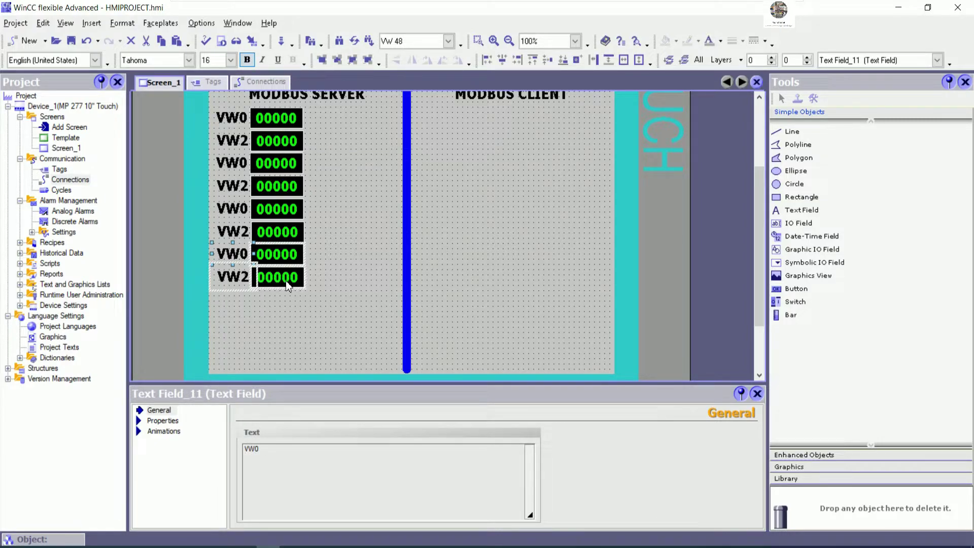
pyautogui.rightClick(285, 281)
pyautogui.click(321, 380)
pyautogui.rightClick(309, 303)
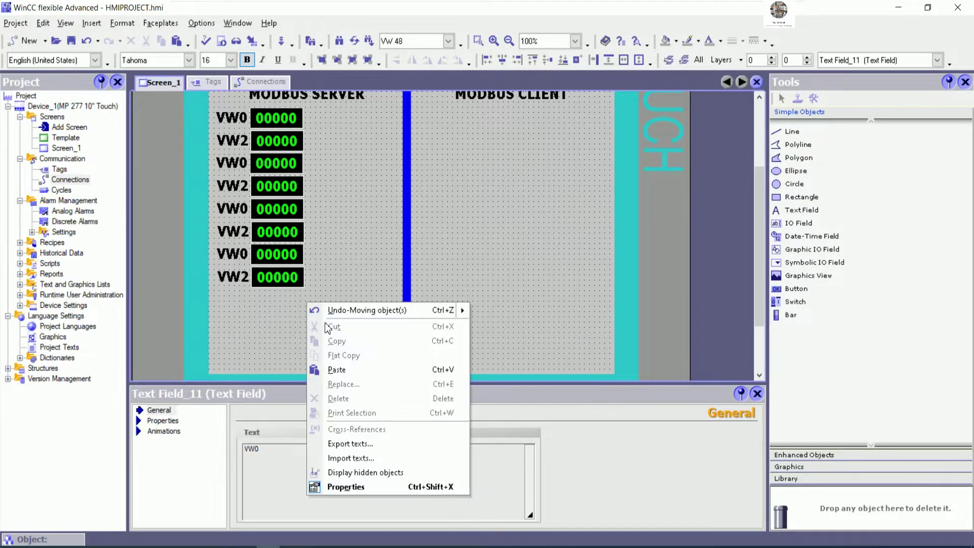
pyautogui.click(337, 371)
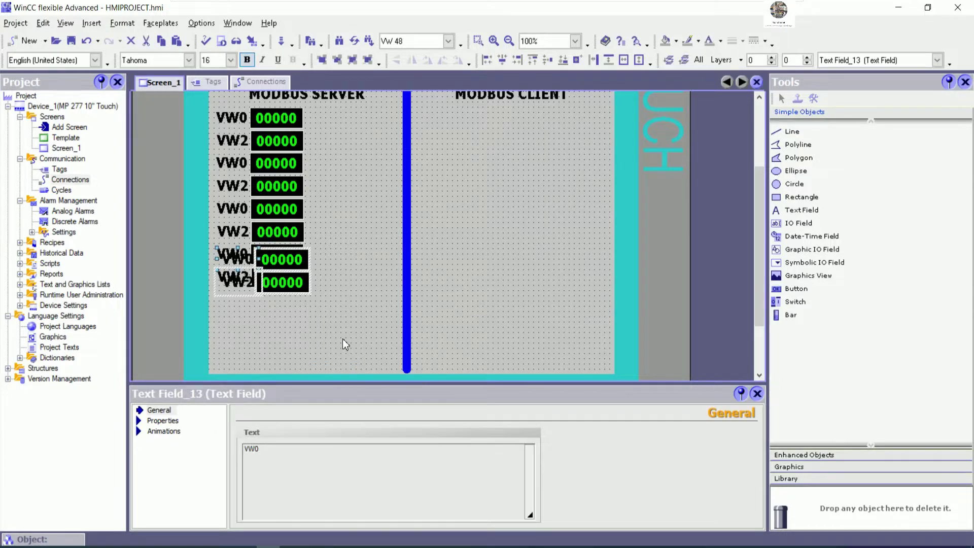
# Step: Position the two pasted rows at the end of the MODBUS SERVER column, aligned with the rows above and matching their spacing
pyautogui.press('Down')
pyautogui.press('Down')
pyautogui.press('Down')
pyautogui.press('Down')
pyautogui.press('Down')
pyautogui.press('Down')
pyautogui.press('Down')
pyautogui.press('Down')
pyautogui.press('Down')
pyautogui.press('Down')
pyautogui.press('Down')
pyautogui.press('Down')
pyautogui.press('Down')
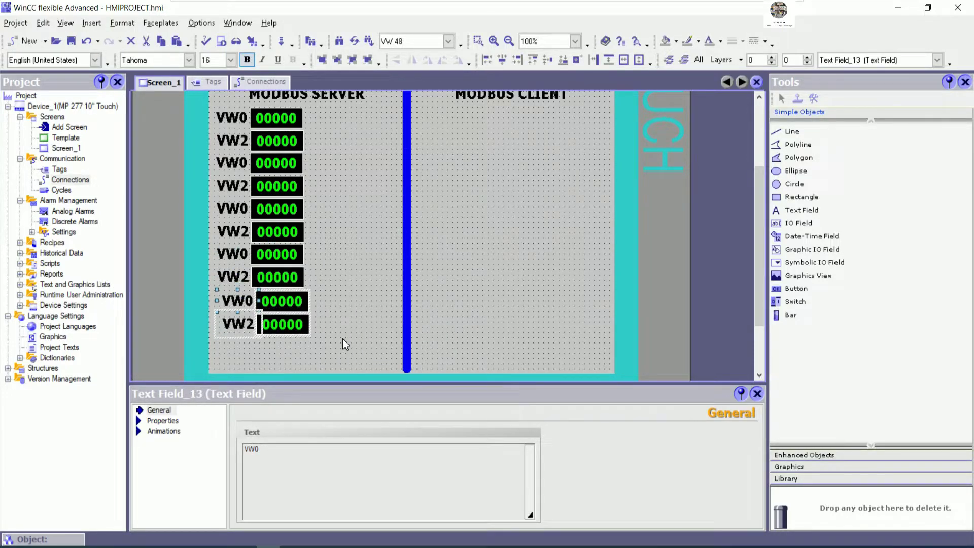
pyautogui.press('Left')
pyautogui.press('Left')
pyautogui.press('Up')
pyautogui.press('Up')
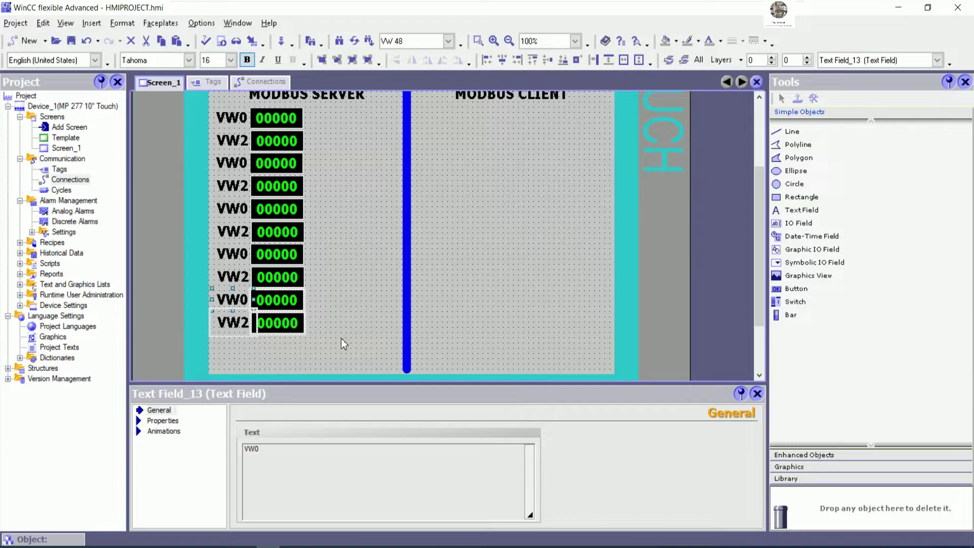
pyautogui.click(332, 279)
# Step: Change the label of the third row in the MODBUS SERVER column to VW4
pyautogui.scroll(2, 350, 273)
pyautogui.scroll(-4, 347, 275)
pyautogui.scroll(4, 345, 273)
pyautogui.click(236, 205)
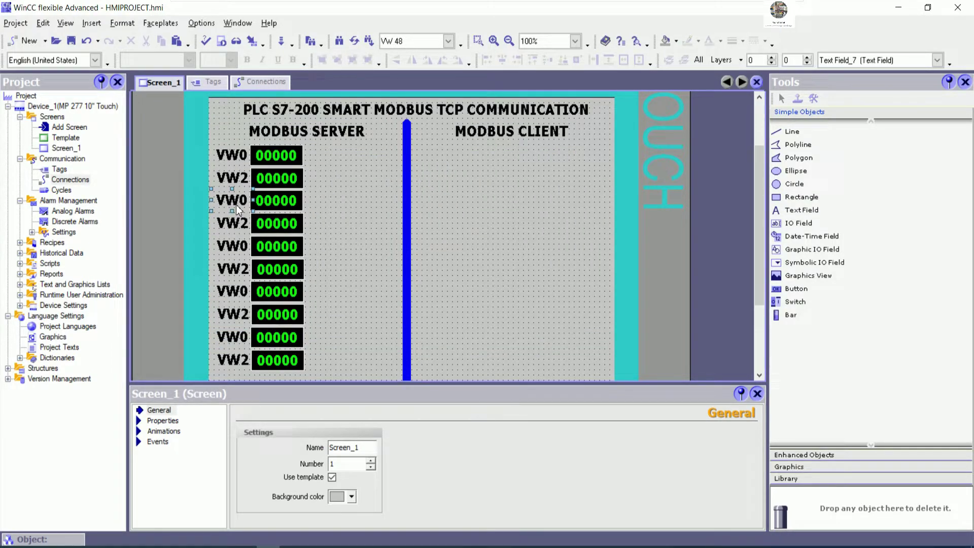
pyautogui.click(248, 203)
pyautogui.press('BackSpace')
pyautogui.write('4')
pyautogui.click(355, 211)
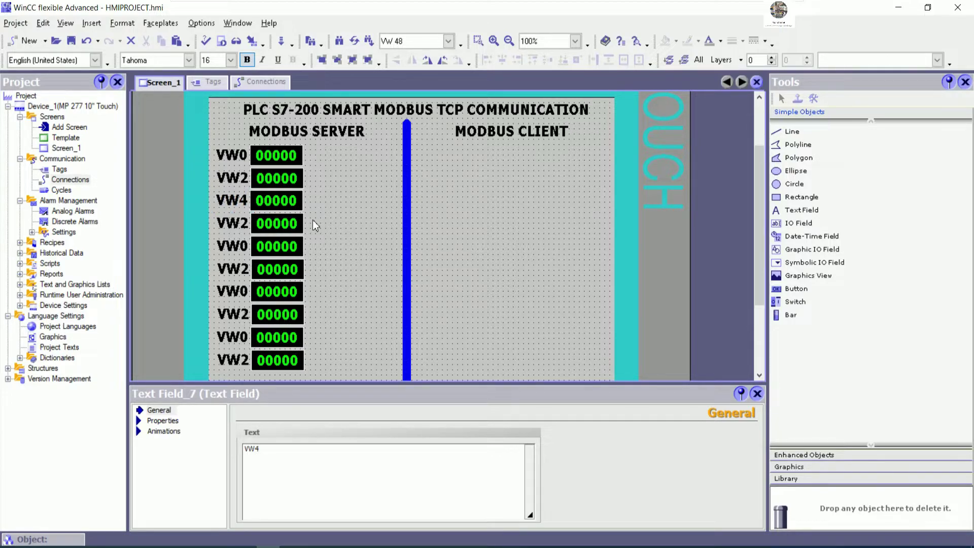
# Step: Change the label of the fourth row in the MODBUS SERVER column to VW6
pyautogui.click(243, 222)
pyautogui.press('Return')
pyautogui.press('BackSpace')
pyautogui.write('6')
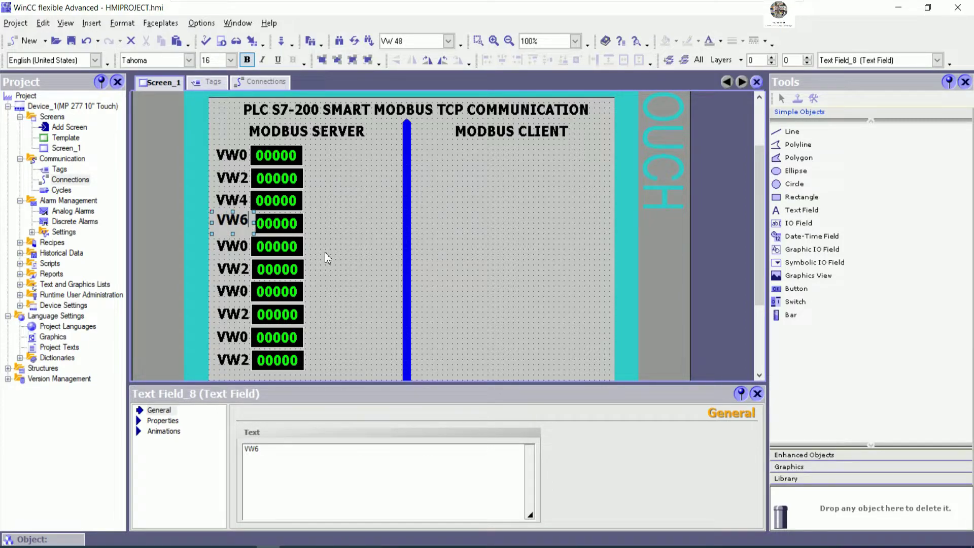
pyautogui.click(325, 253)
pyautogui.click(245, 249)
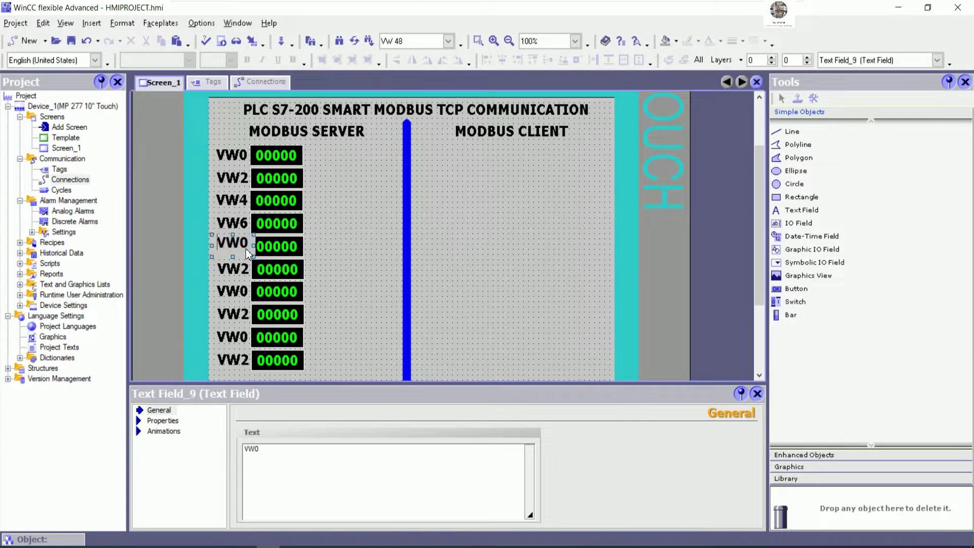
pyautogui.click(241, 224)
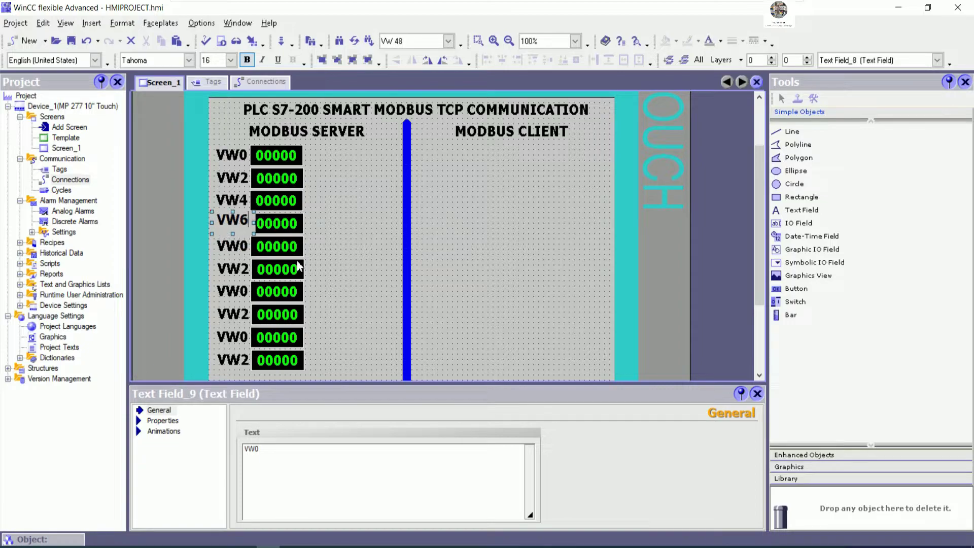
pyautogui.press('BackSpace')
pyautogui.write('6')
# Step: Relabel the fifth and sixth rows of the MODBUS SERVER column as VW8 and VW10
pyautogui.click(231, 250)
pyautogui.press('BackSpace')
pyautogui.write('8')
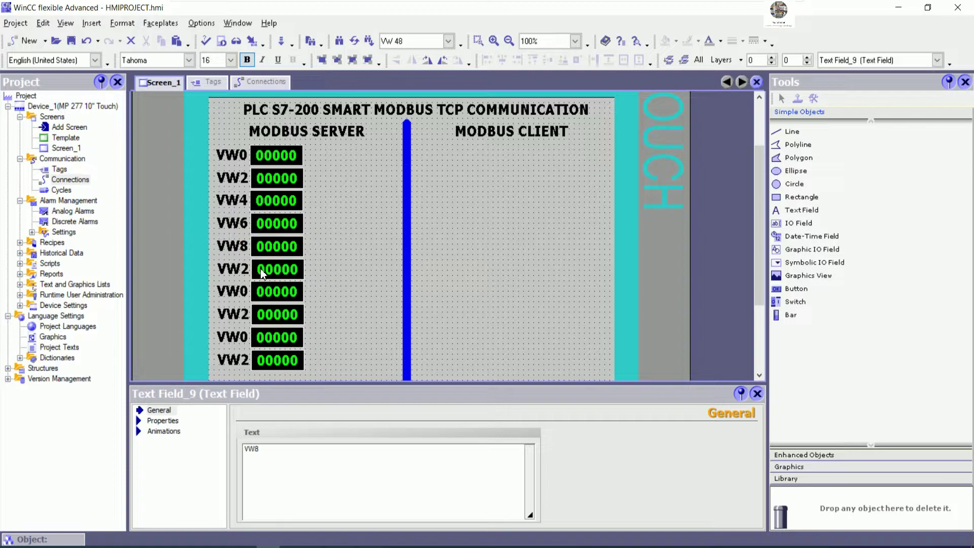
pyautogui.click(242, 269)
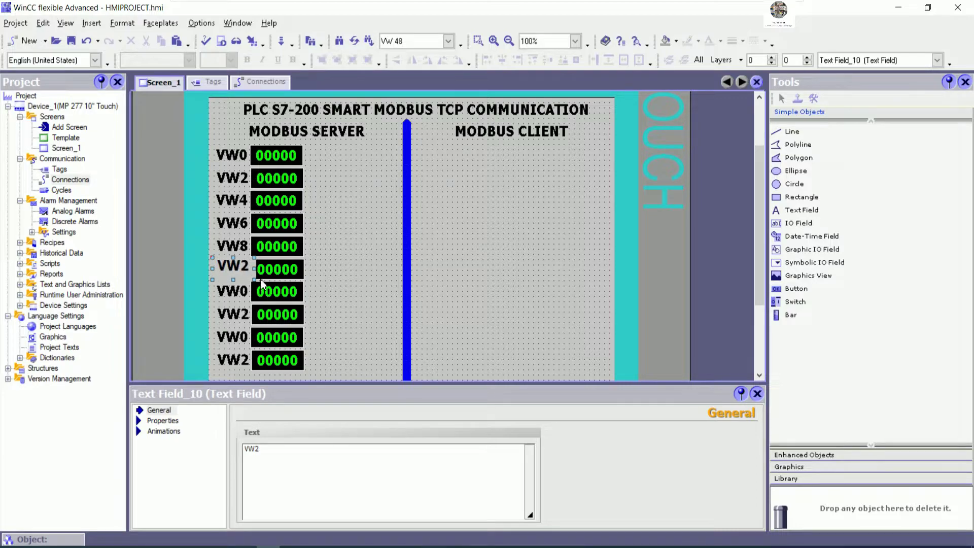
pyautogui.press('BackSpace')
pyautogui.write('10')
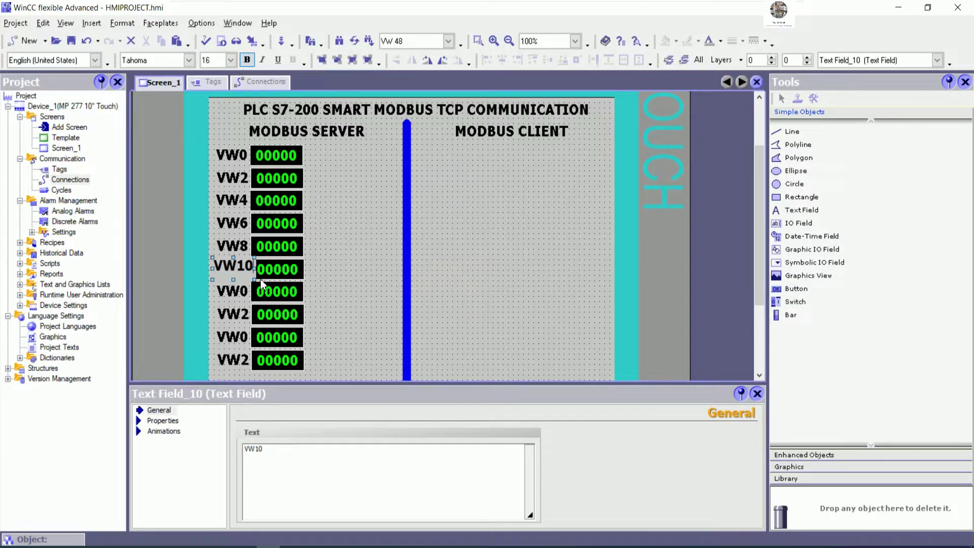
# Step: Change the seventh, eighth and ninth row labels under MODBUS SERVER to VW12, VW14 and VW16
pyautogui.click(237, 290)
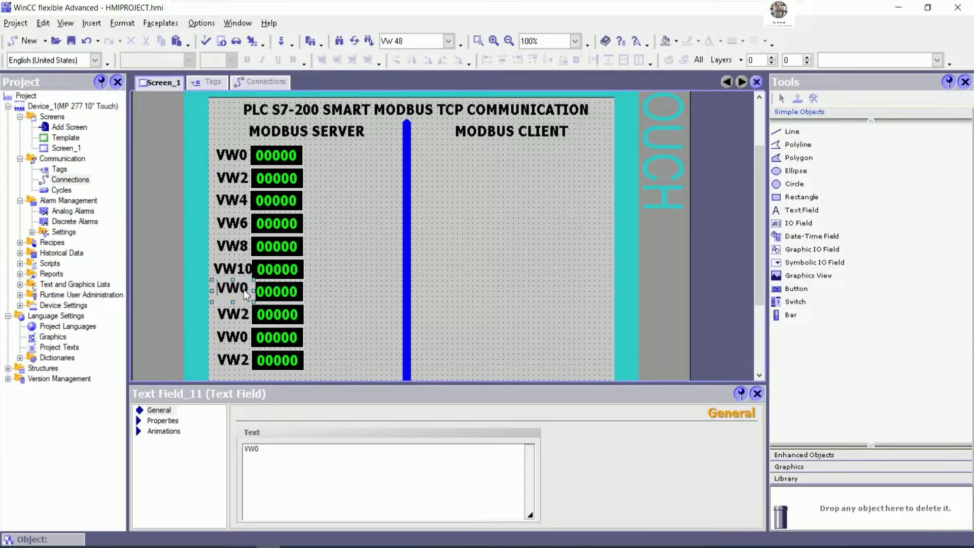
pyautogui.press('BackSpace')
pyautogui.write('12')
pyautogui.click(249, 312)
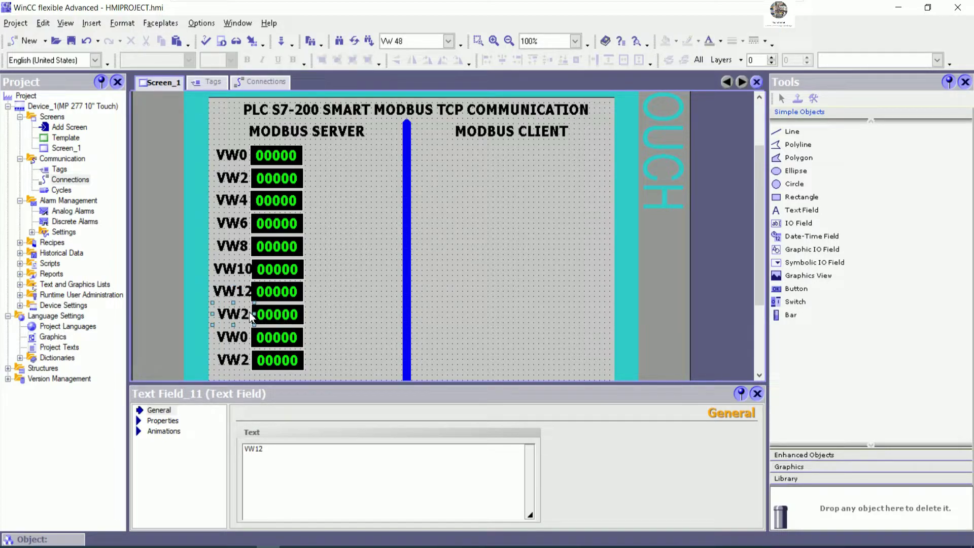
pyautogui.press('BackSpace')
pyautogui.write('14')
pyautogui.click(222, 340)
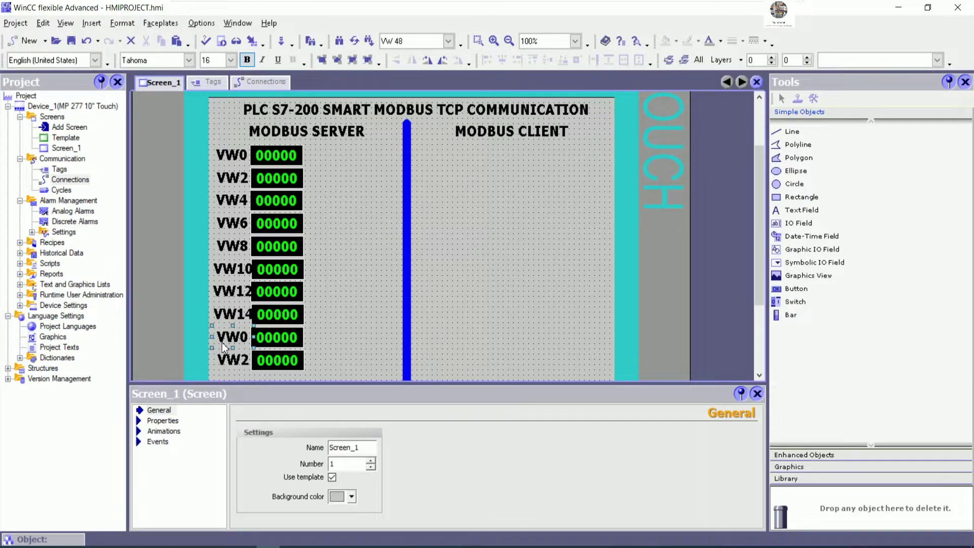
pyautogui.press('BackSpace')
pyautogui.write('16')
pyautogui.click(342, 257)
# Step: Change the last row label under MODBUS SERVER to VW18
pyautogui.scroll(-2, 297, 327)
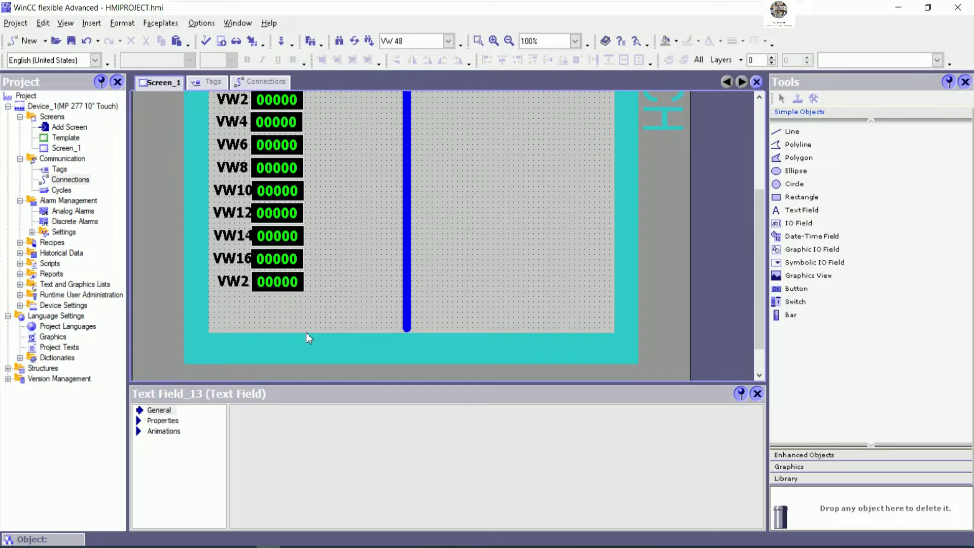
pyautogui.doubleClick(237, 282)
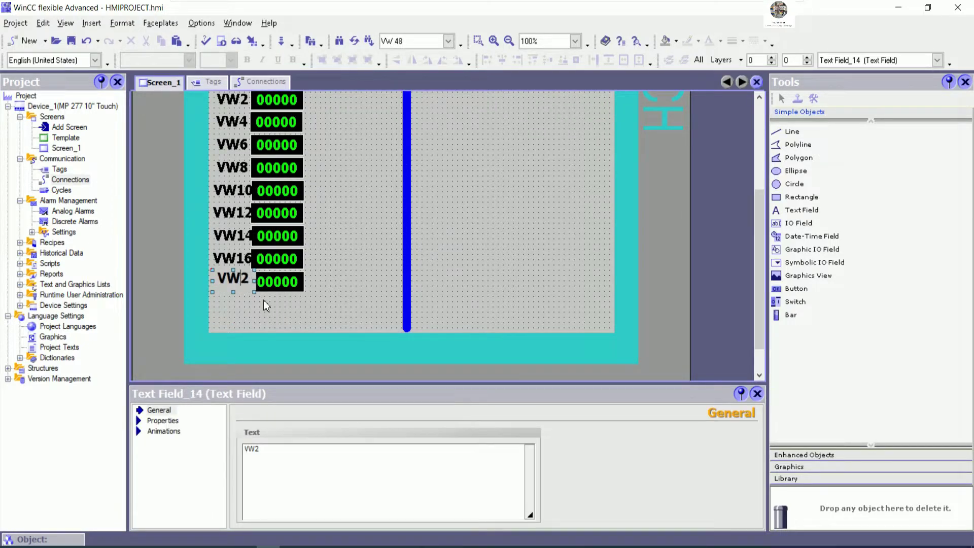
pyautogui.press('Delete')
pyautogui.write('1')
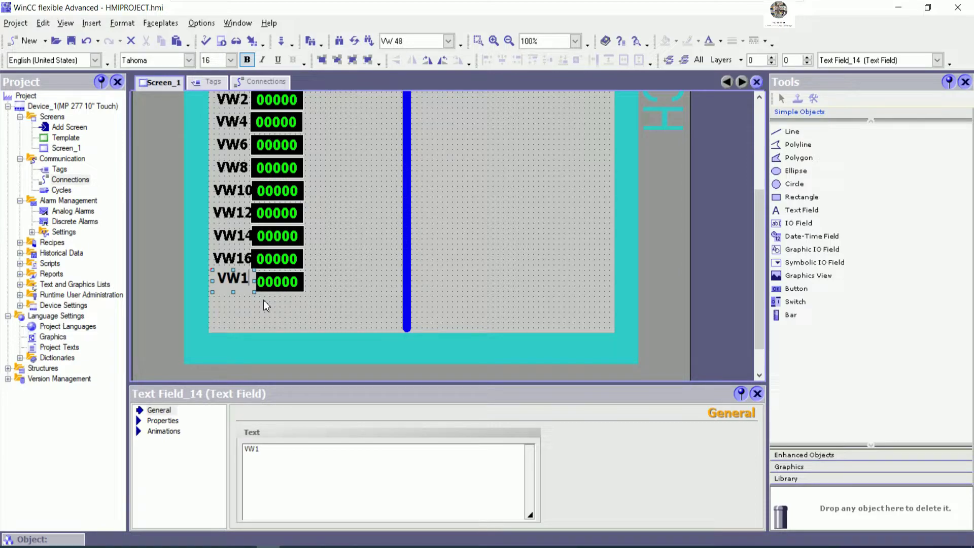
pyautogui.write('8')
pyautogui.click(346, 266)
pyautogui.scroll(3, 346, 265)
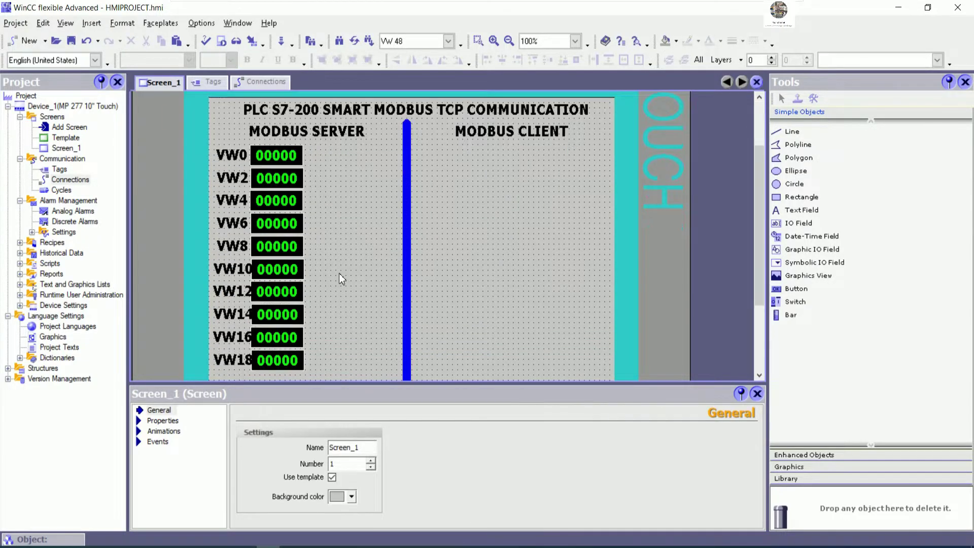
# Step: Shift all ten IO fields slightly right, clear of their labels, and align them with the VW18 field
pyautogui.click(276, 361)
pyautogui.click(280, 316)
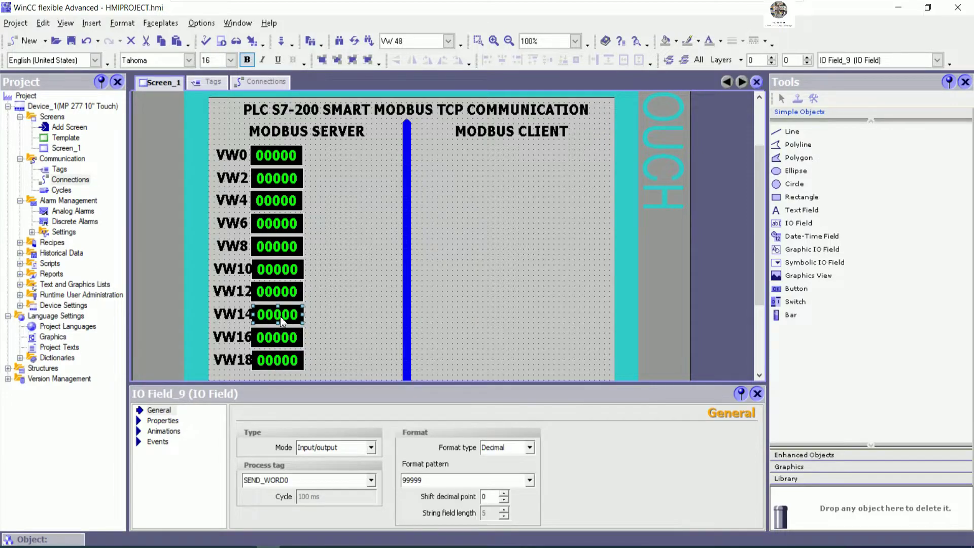
pyautogui.click(275, 367)
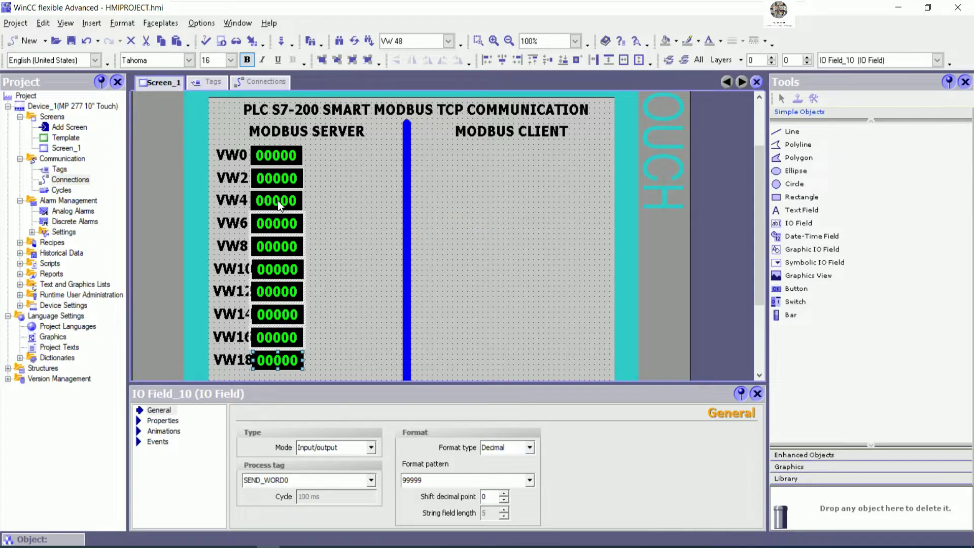
pyautogui.press('Right')
pyautogui.press('Right')
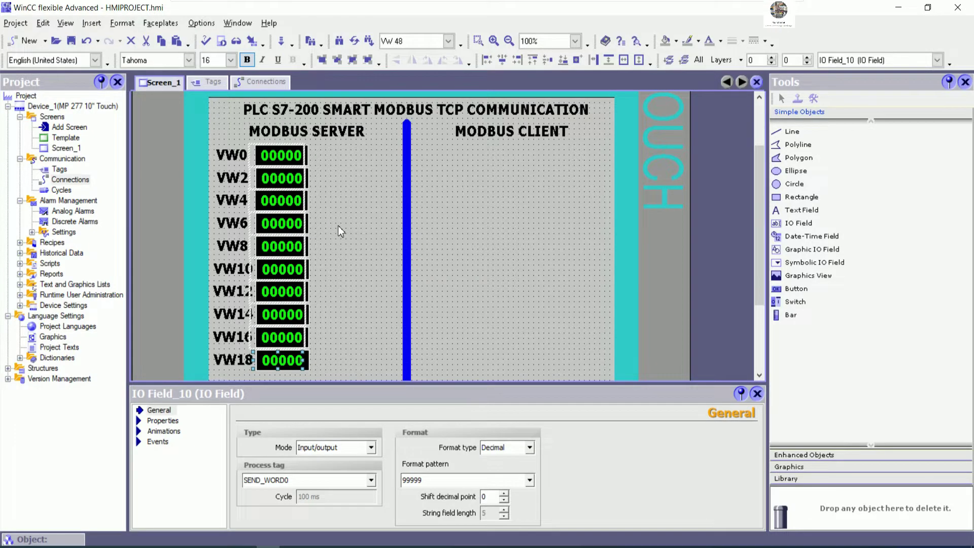
pyautogui.click(348, 192)
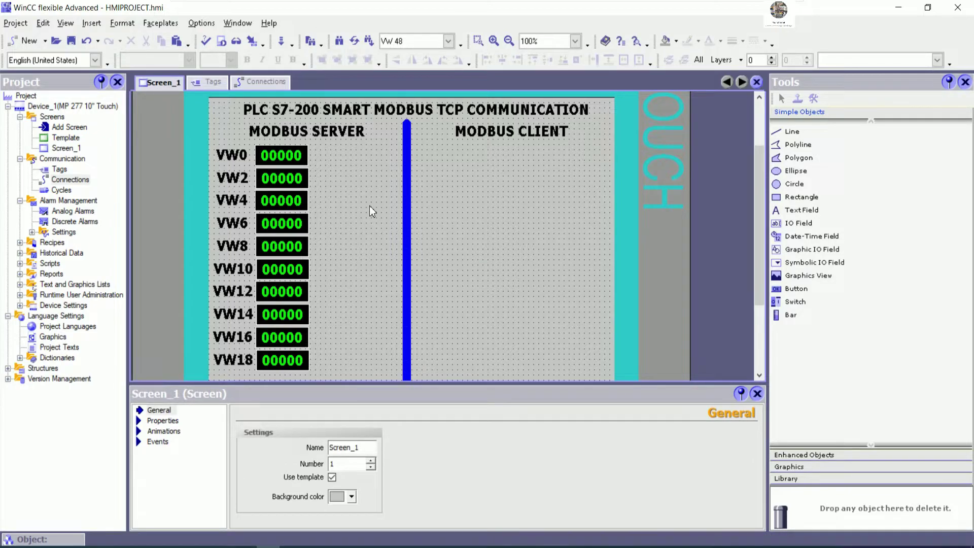
pyautogui.click(274, 359)
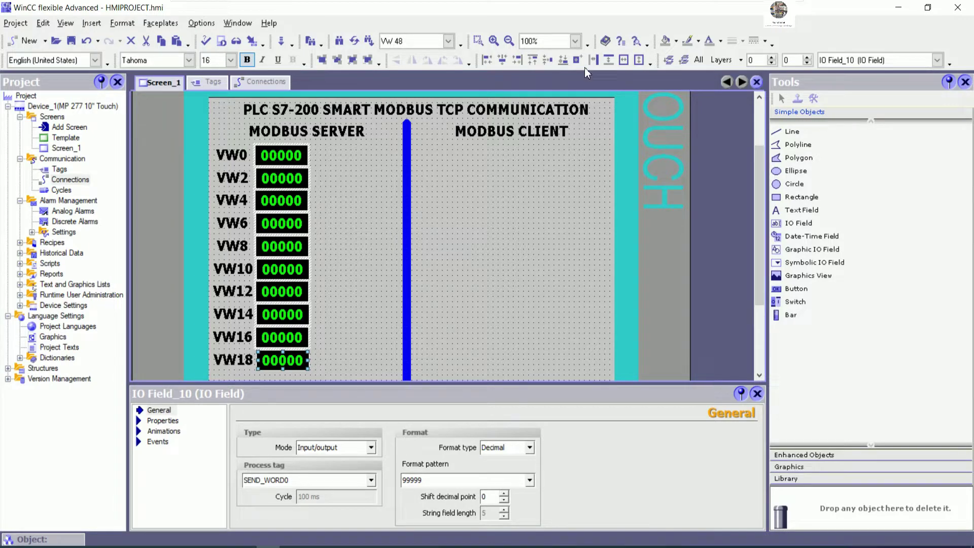
pyautogui.click(354, 236)
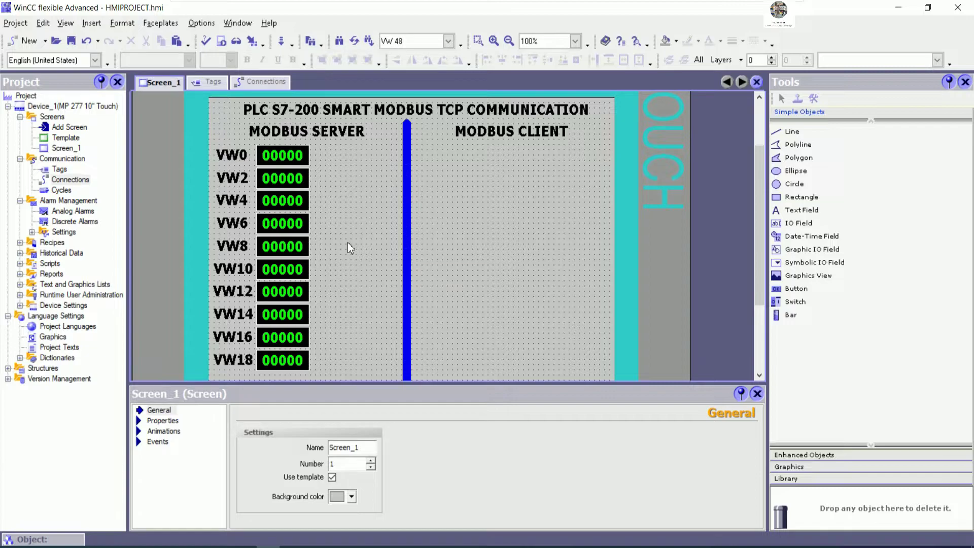
# Step: Copy all ten labels VW0 to VW18 together with their IO fields
pyautogui.click(241, 158)
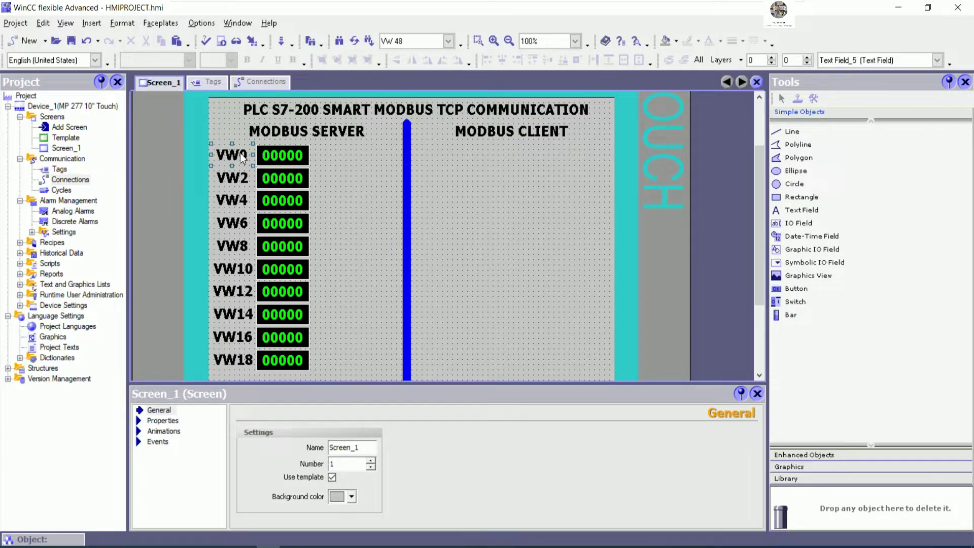
pyautogui.keyDown('ctrl'); pyautogui.click(245, 210); pyautogui.keyUp('ctrl')
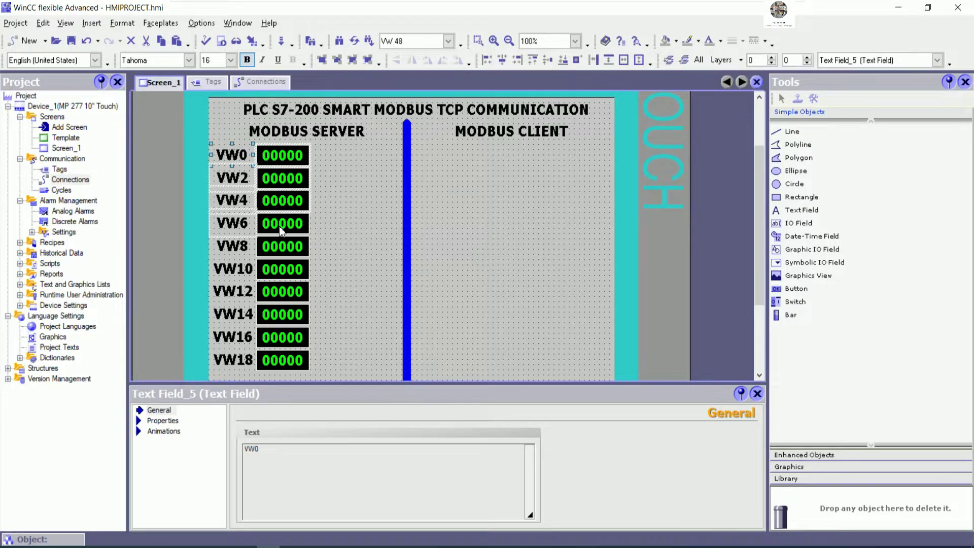
pyautogui.keyDown('ctrl'); pyautogui.click(236, 252); pyautogui.keyUp('ctrl')
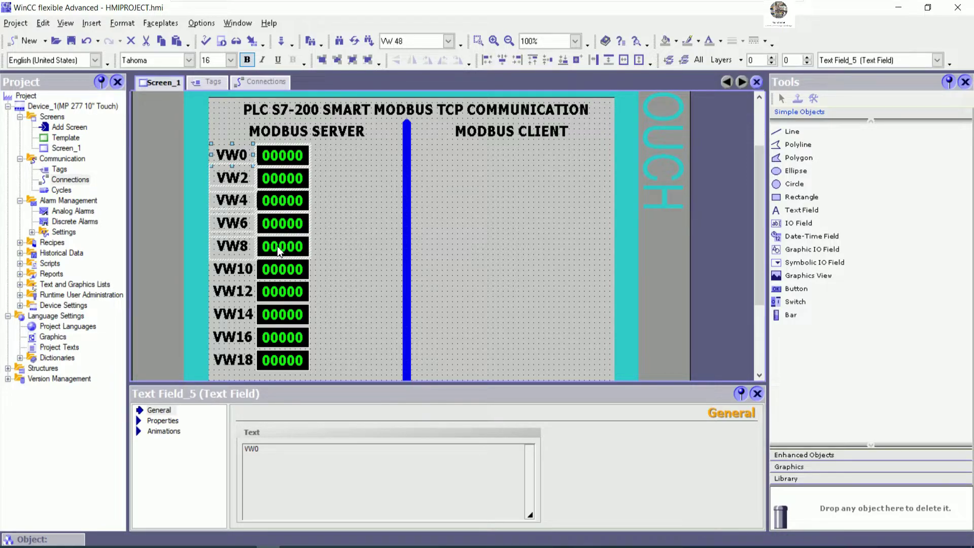
pyautogui.keyDown('ctrl'); pyautogui.click(241, 272); pyautogui.keyUp('ctrl')
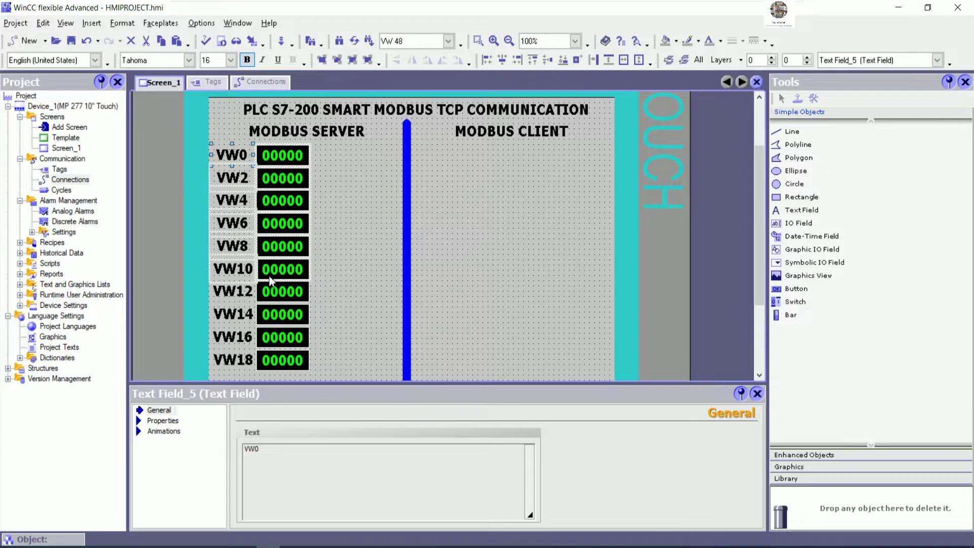
pyautogui.keyDown('ctrl'); pyautogui.click(238, 292); pyautogui.keyUp('ctrl')
pyautogui.keyDown('ctrl'); pyautogui.click(235, 317); pyautogui.keyUp('ctrl')
pyautogui.keyDown('ctrl'); pyautogui.click(234, 337); pyautogui.keyUp('ctrl')
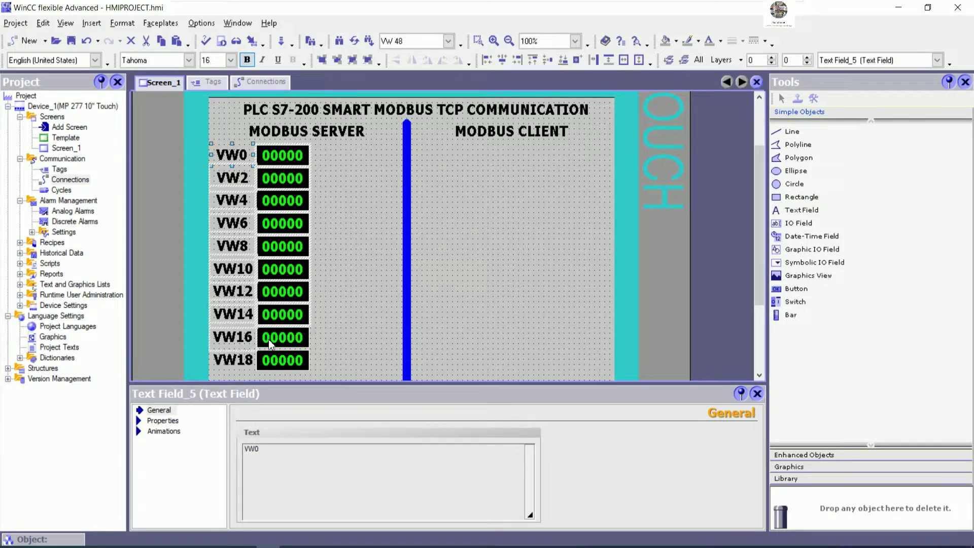
pyautogui.keyDown('ctrl'); pyautogui.click(253, 362); pyautogui.keyUp('ctrl')
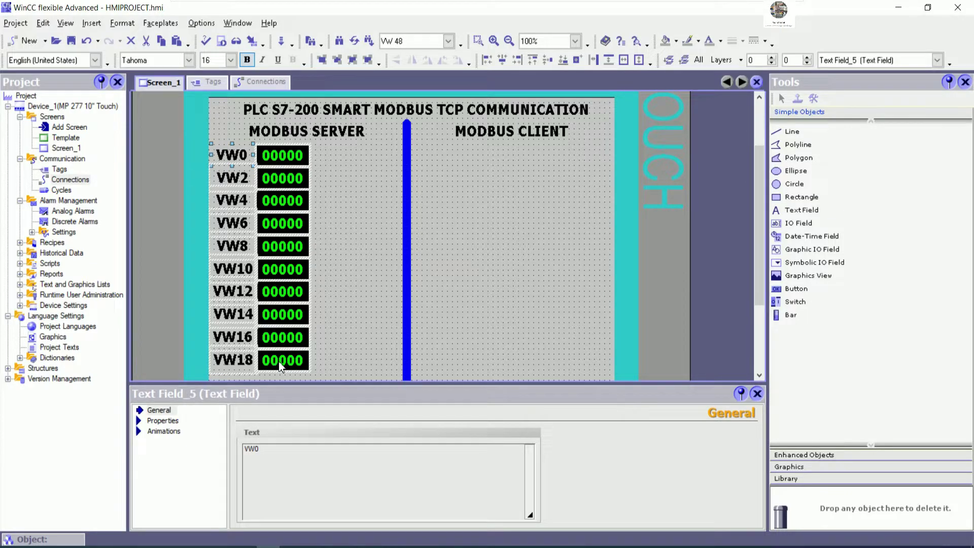
pyautogui.rightClick(278, 362)
pyautogui.click(306, 420)
# Step: Paste the copied labels and IO fields and place them as a second column beside the original, level with its rows
pyautogui.rightClick(468, 190)
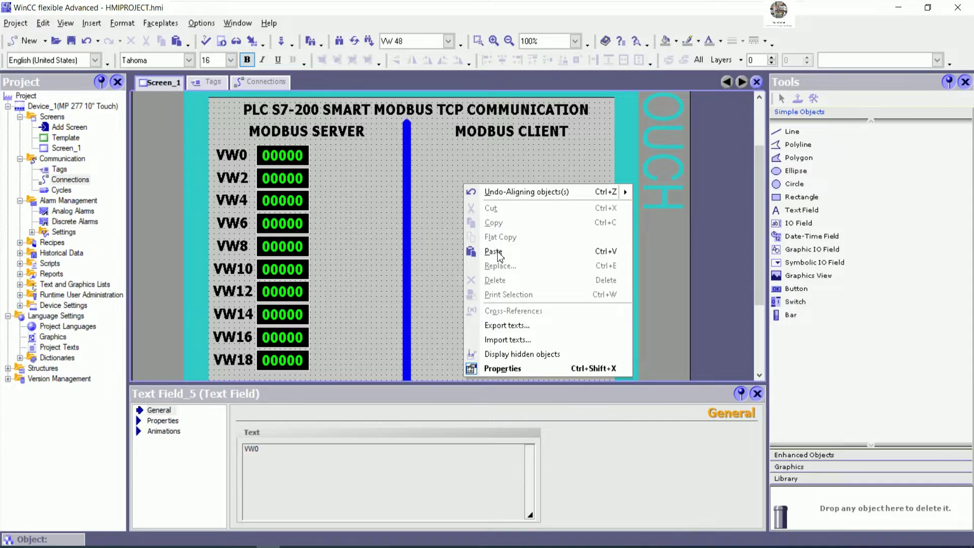
pyautogui.click(497, 250)
pyautogui.rightClick(499, 251)
pyautogui.click(503, 284)
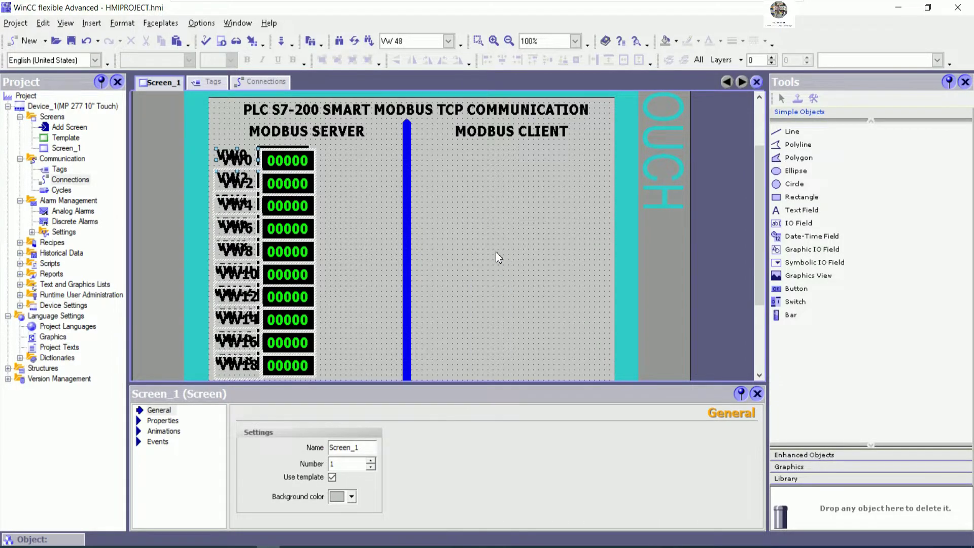
pyautogui.press('Right')
pyautogui.press('Right')
pyautogui.press('Right')
pyautogui.press('Right')
pyautogui.press('Right')
pyautogui.press('Right')
pyautogui.press('Right')
pyautogui.press('Right')
pyautogui.press('Right')
pyautogui.press('Right')
pyautogui.press('Right')
pyautogui.press('Right')
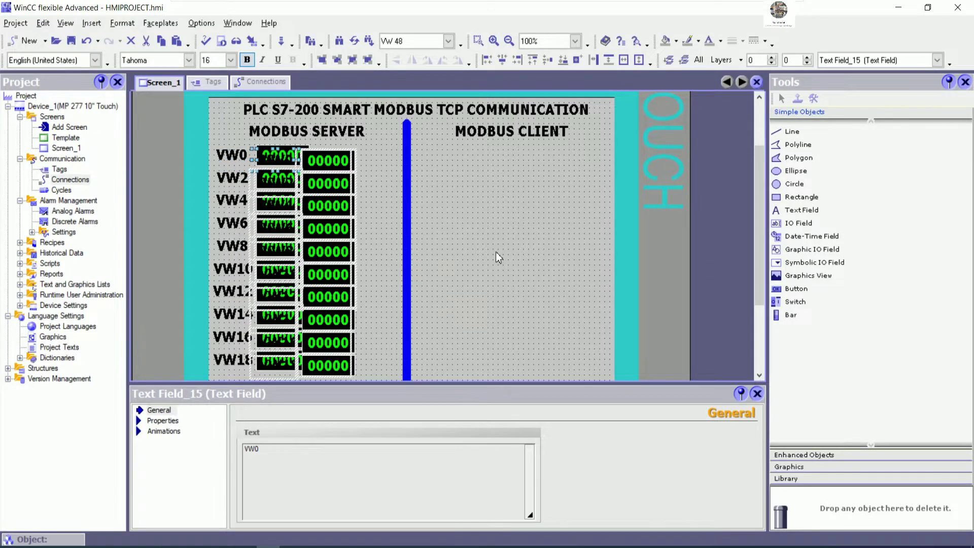
pyautogui.press('Right')
pyautogui.press('Right')
pyautogui.press('Right')
pyautogui.press('Right')
pyautogui.press('Right')
pyautogui.press('Right')
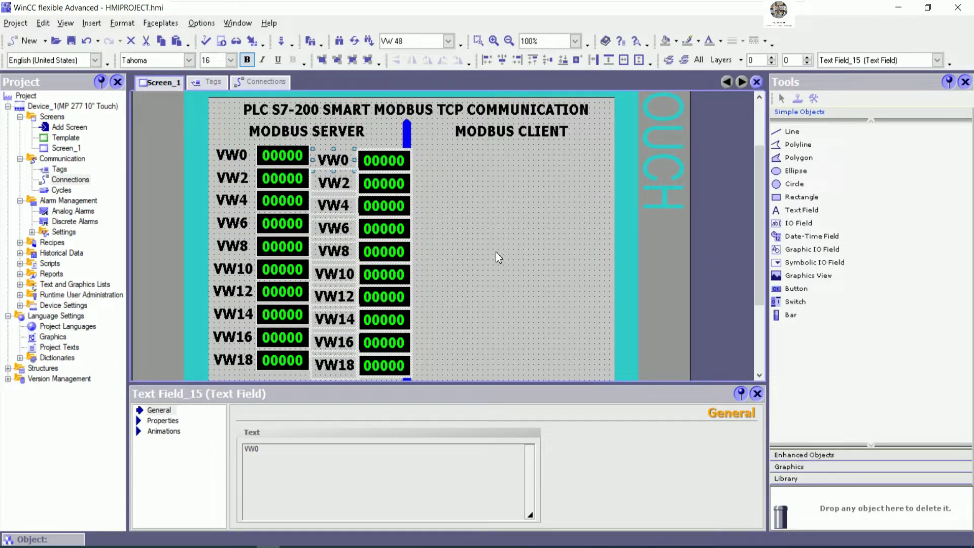
pyautogui.press('Up')
pyautogui.press('Up')
pyautogui.press('Up')
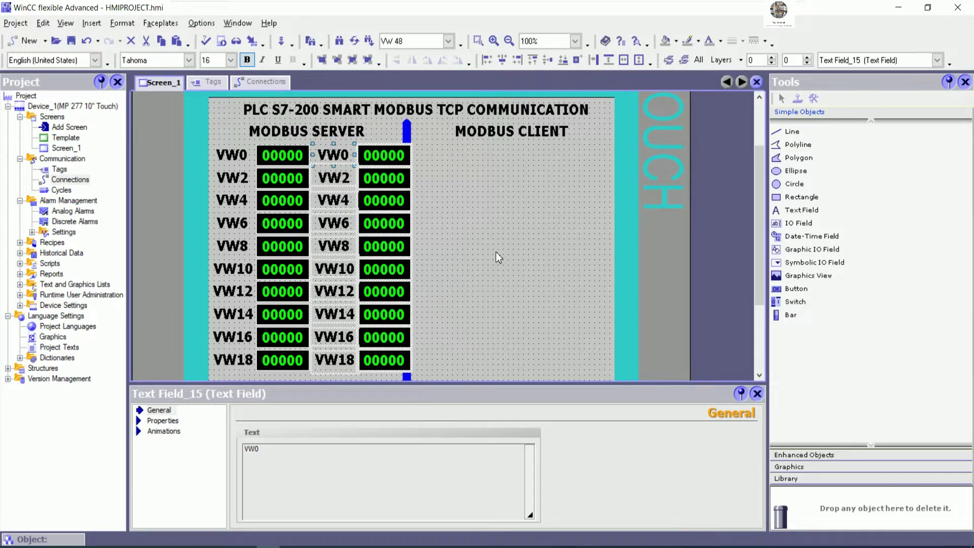
pyautogui.press('Left')
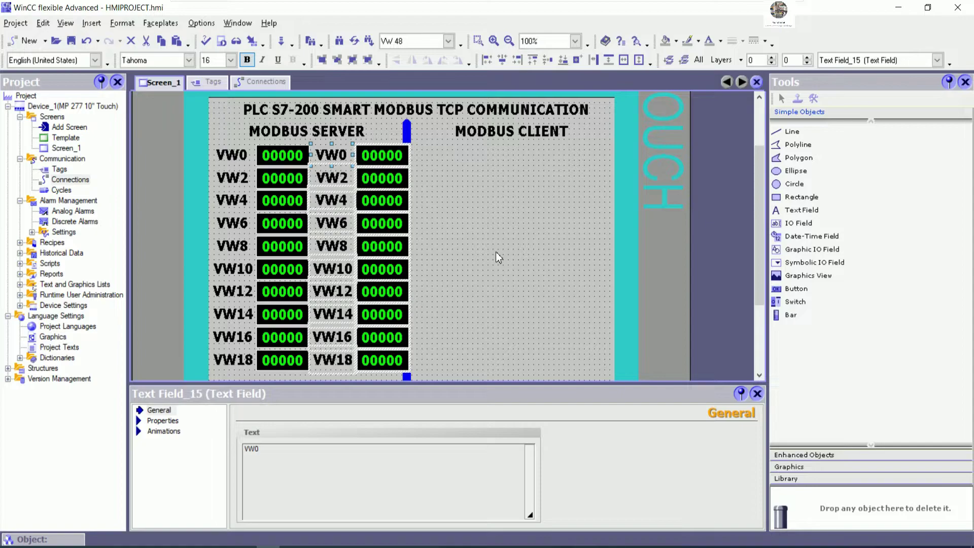
pyautogui.click(495, 252)
# Step: Move the blue vertical divider line right, clear of the second column's IO fields
pyautogui.click(406, 128)
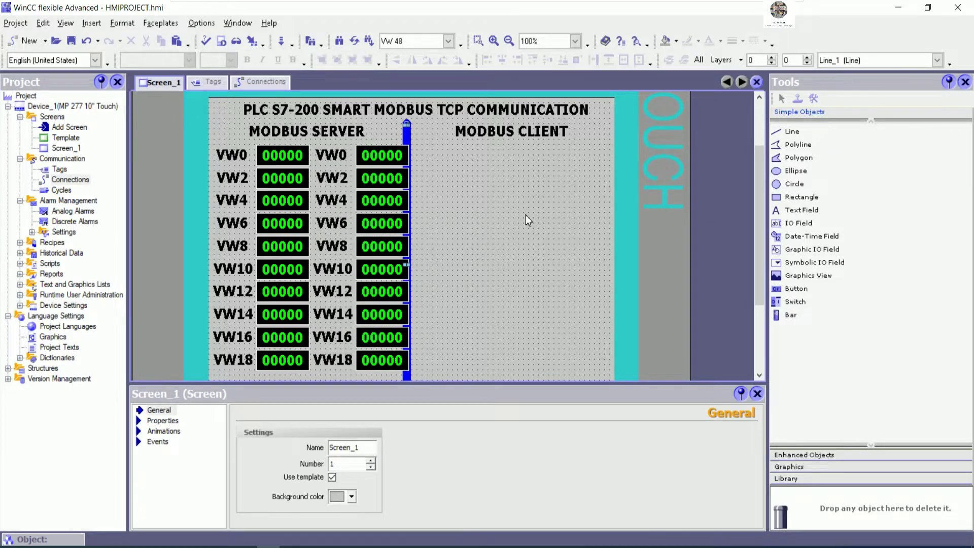
pyautogui.press('Right')
pyautogui.press('Right')
pyautogui.press('Right')
pyautogui.press('Right')
pyautogui.press('Right')
pyautogui.press('Right')
pyautogui.press('Right')
pyautogui.press('Right')
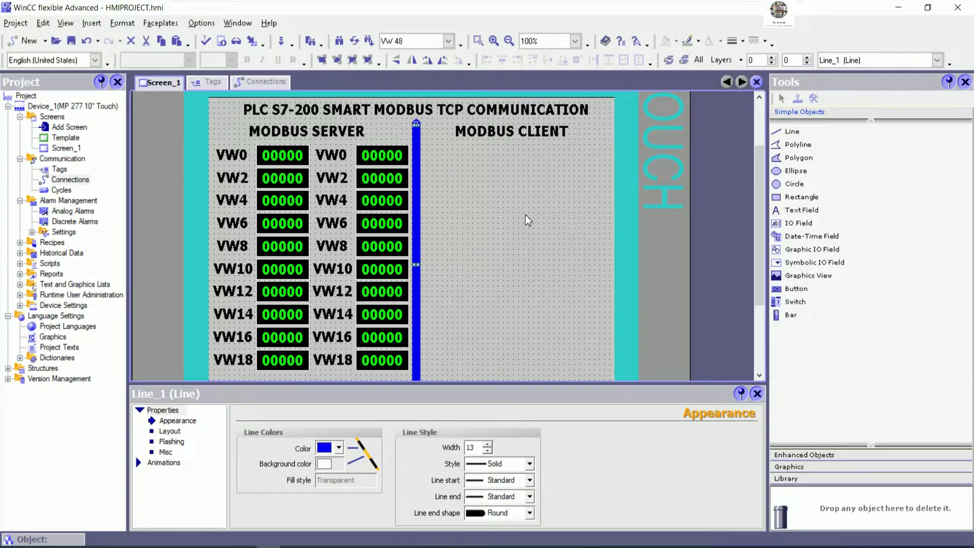
pyautogui.click(528, 215)
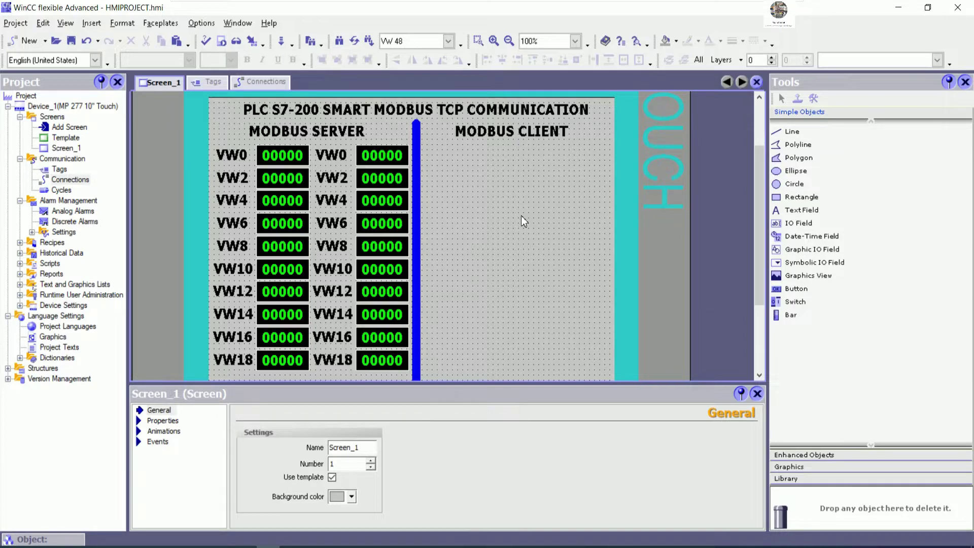
# Step: Change the first two labels of the second MODBUS SERVER column to VW20 and VW22
pyautogui.moveTo(338, 160); pyautogui.dragTo(342, 157)
pyautogui.doubleClick(343, 162)
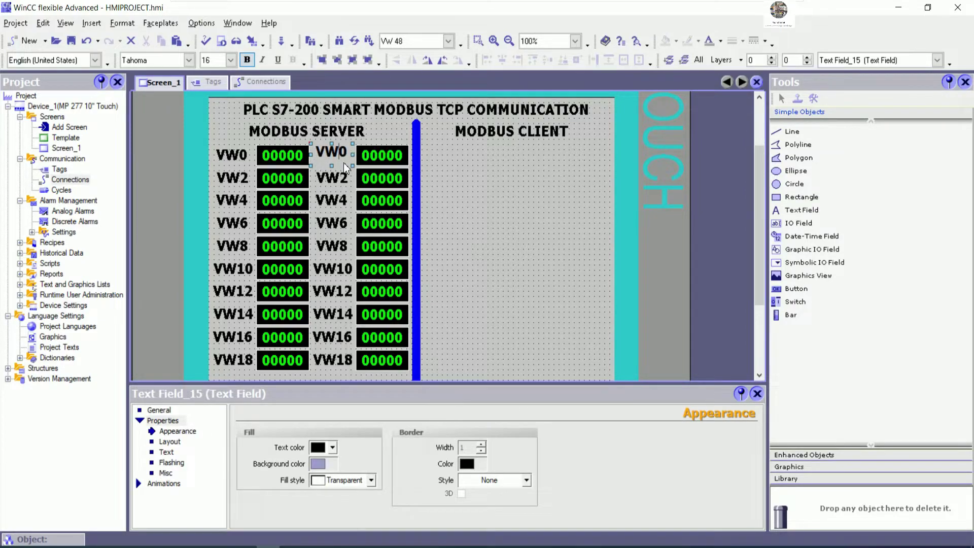
pyautogui.write('VW20')
pyautogui.click(483, 205)
pyautogui.doubleClick(341, 176)
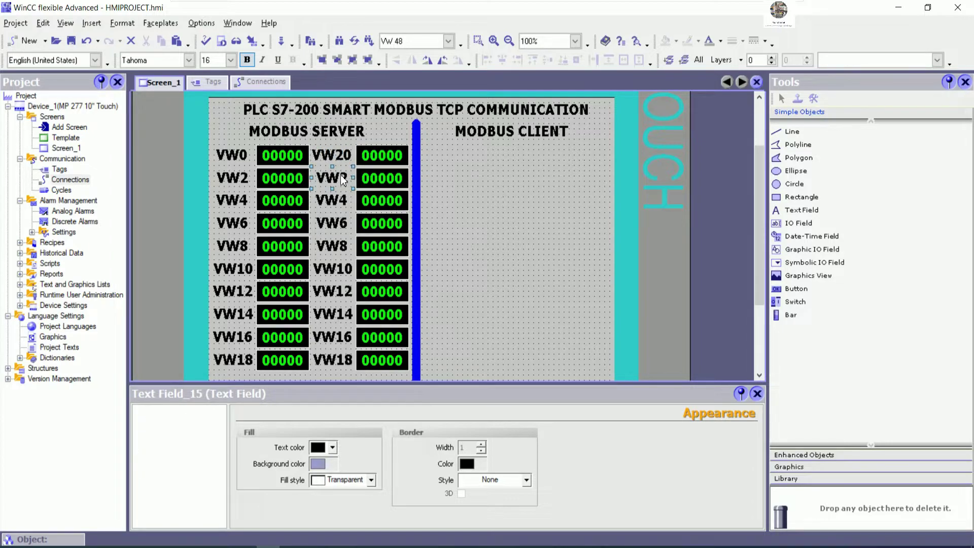
pyautogui.write('VW22')
pyautogui.click(491, 230)
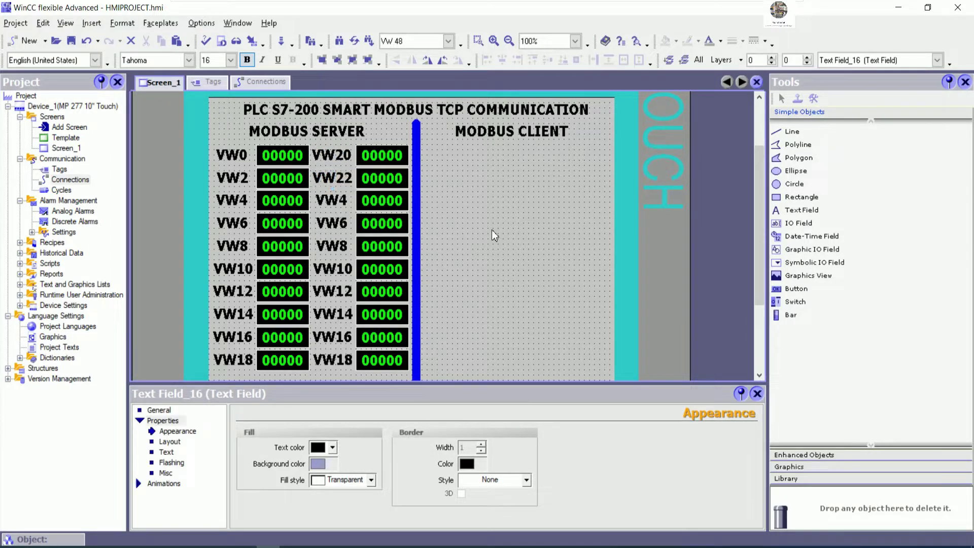
# Step: Change the third, fourth and fifth labels of the second column to VW24, VW26 and VW28
pyautogui.click(339, 198)
pyautogui.write('2')
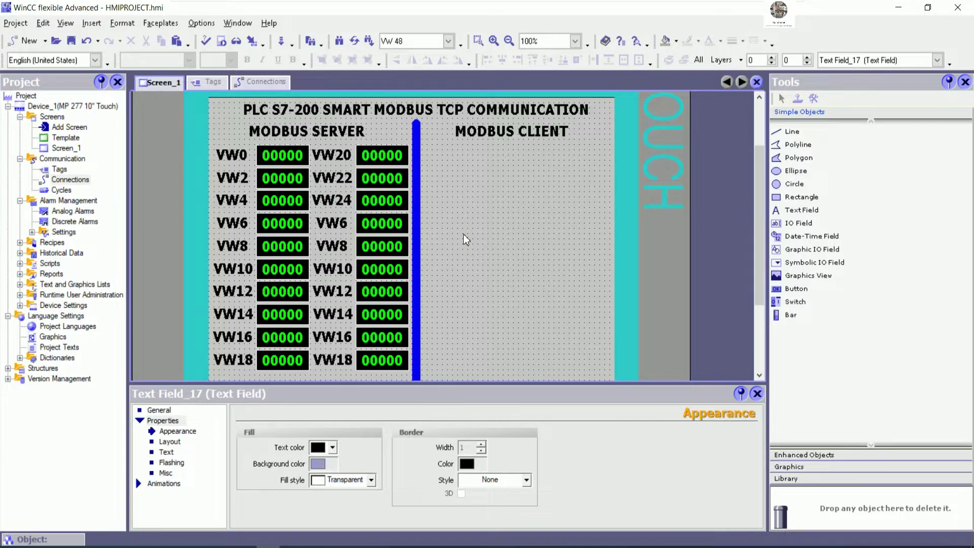
pyautogui.click(464, 233)
pyautogui.click(339, 222)
pyautogui.write('2')
pyautogui.click(470, 263)
pyautogui.click(333, 245)
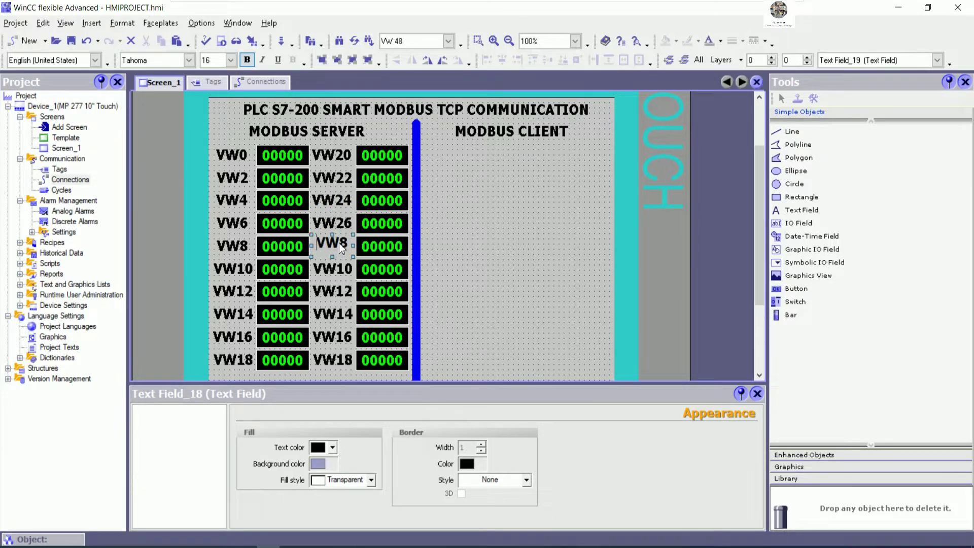
pyautogui.write('2')
# Step: Change the sixth and seventh labels of the second MODBUS SERVER column to VW30 and VW32
pyautogui.click(345, 267)
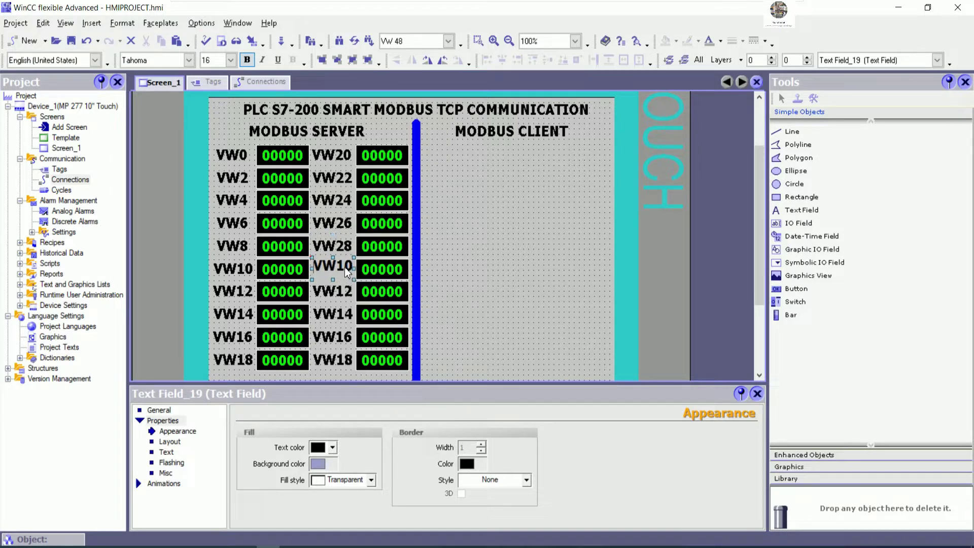
pyautogui.moveTo(343, 266); pyautogui.dragTo(340, 266)
pyautogui.click(347, 290)
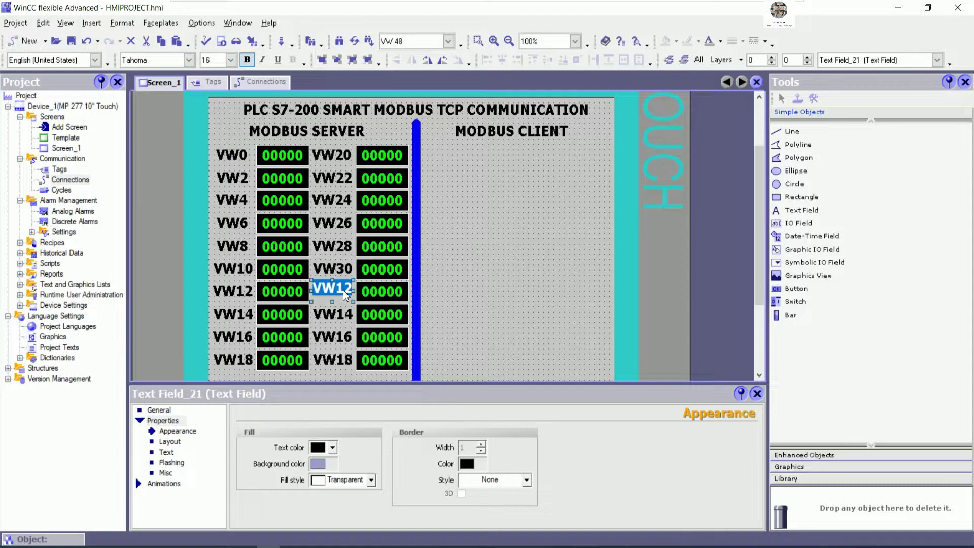
pyautogui.write('3')
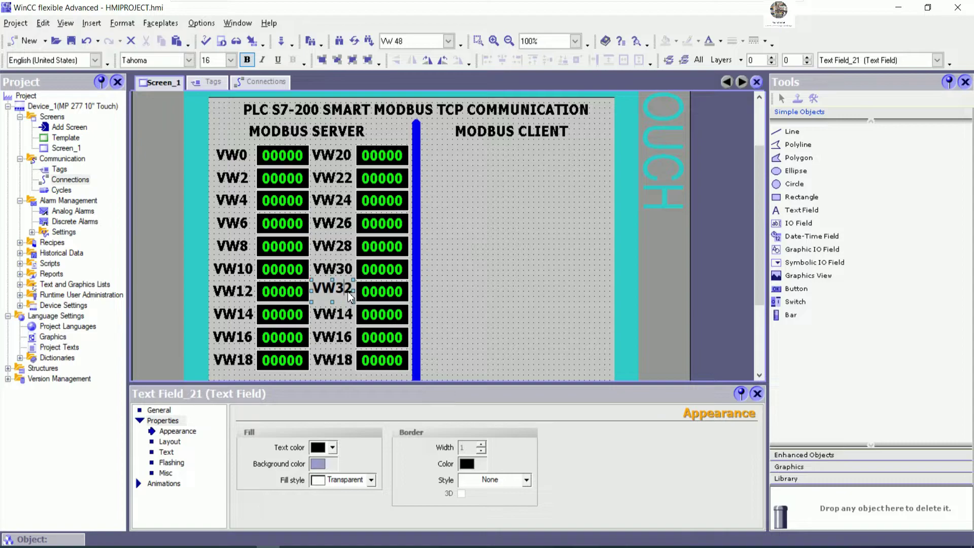
# Step: Change the last three labels of the second column to VW34, VW36 and VW38, and save the project
pyautogui.click(344, 317)
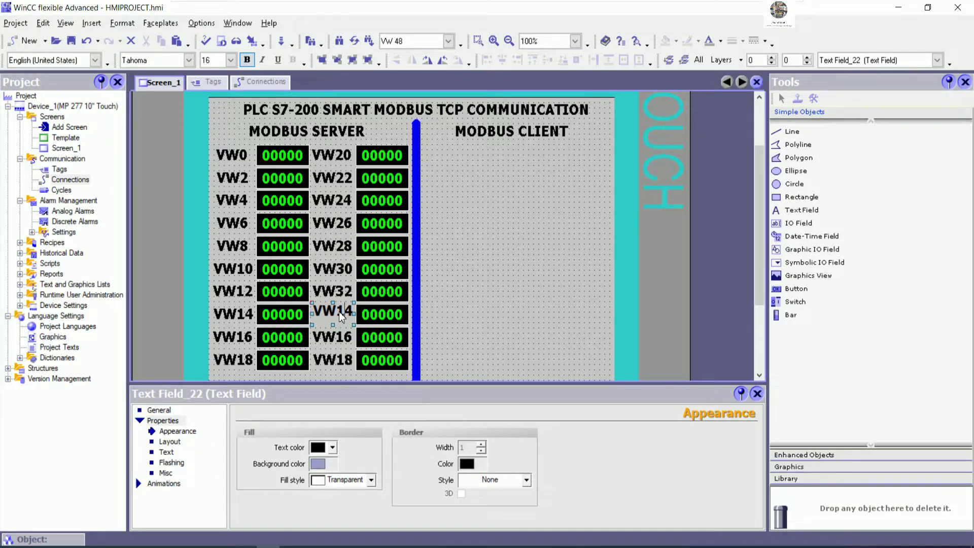
pyautogui.write('3')
pyautogui.click(343, 338)
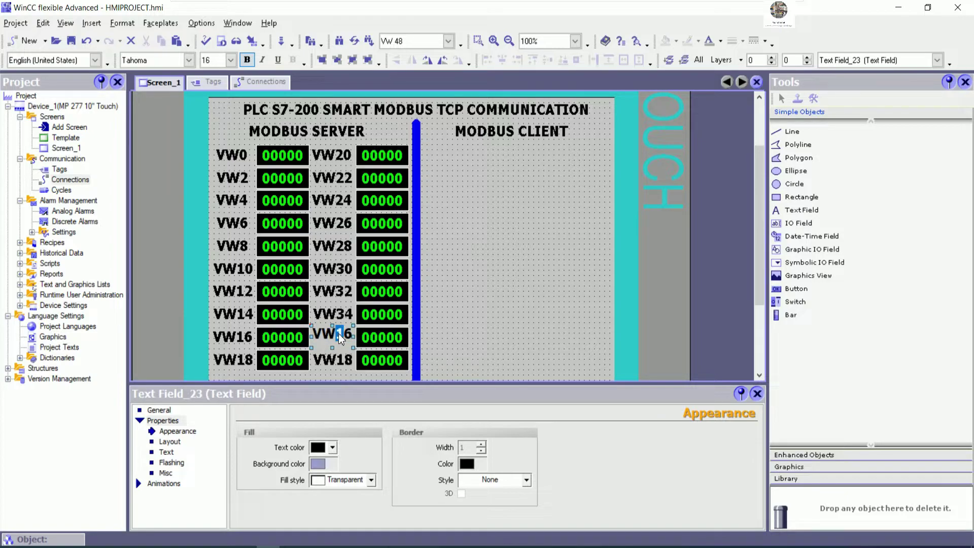
pyautogui.click(342, 359)
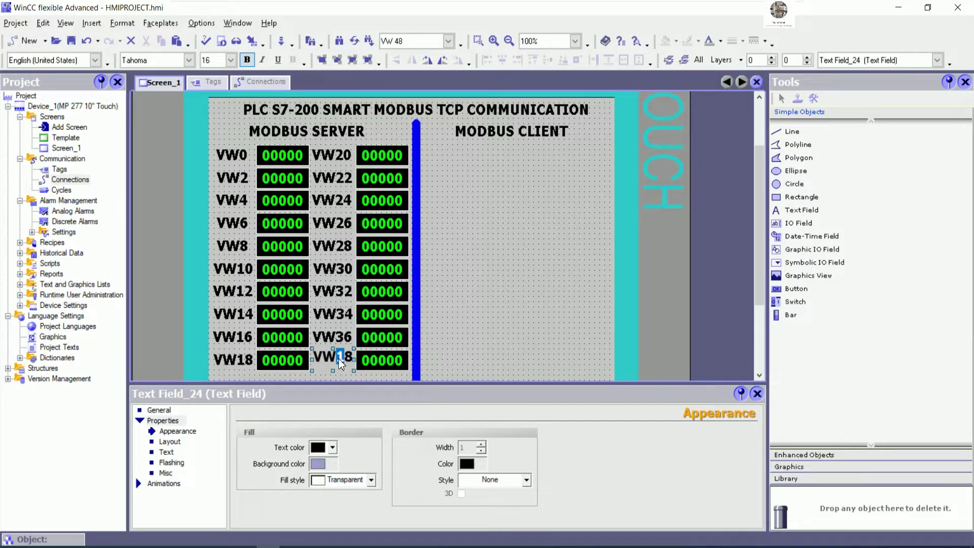
pyautogui.write('3')
pyautogui.click(504, 278)
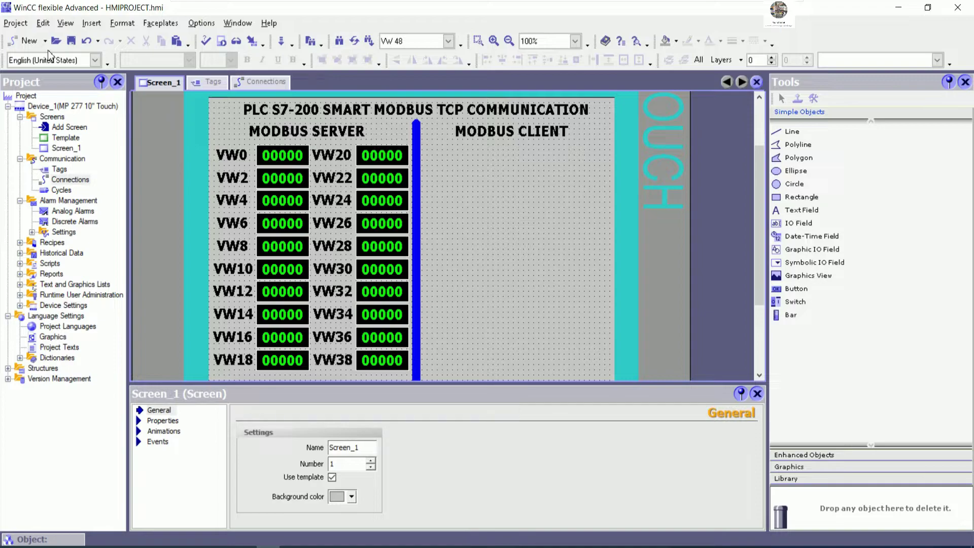
pyautogui.click(70, 41)
# Step: Assign the process tag SEND_WORD1 to the IO field beside the VW2 label
pyautogui.click(282, 175)
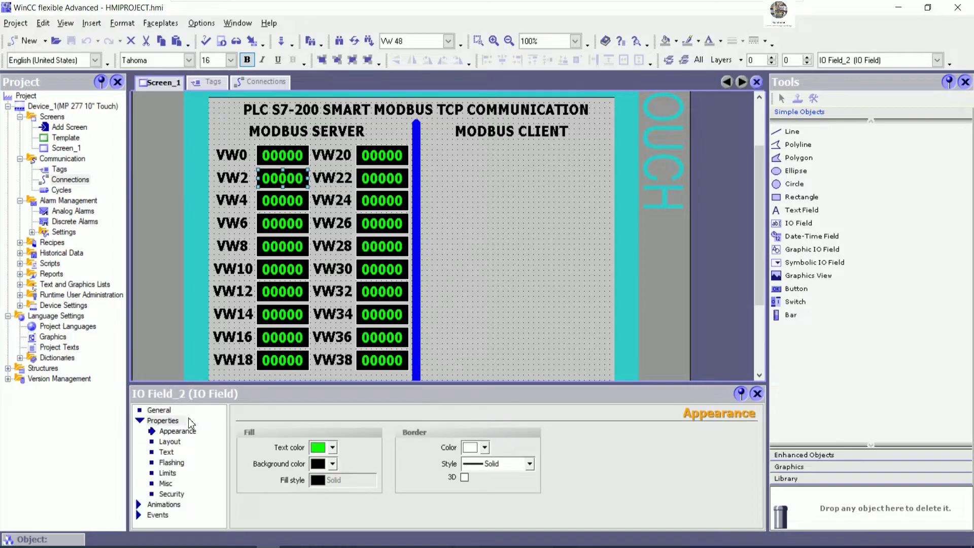
pyautogui.click(158, 409)
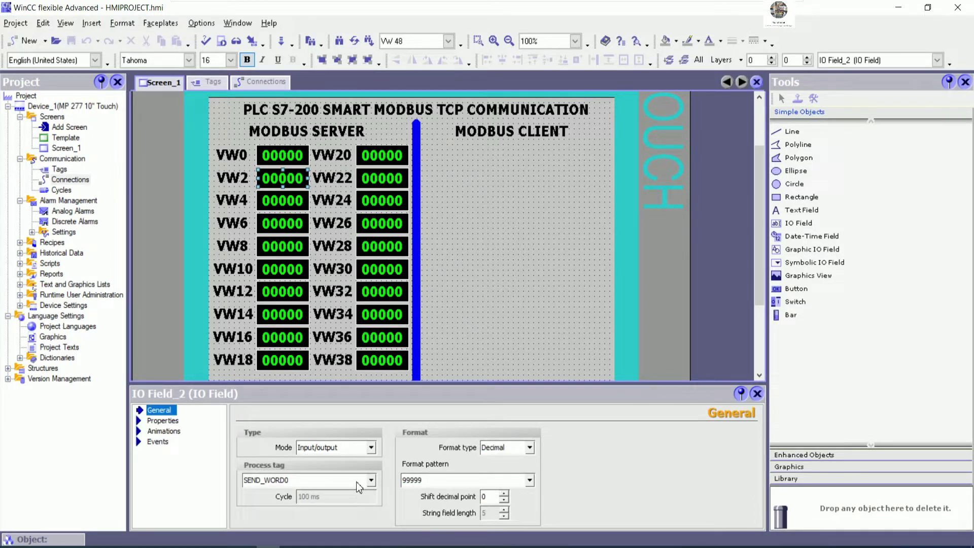
pyautogui.click(371, 479)
pyautogui.click(323, 482)
pyautogui.press('BackSpace')
pyautogui.write('1')
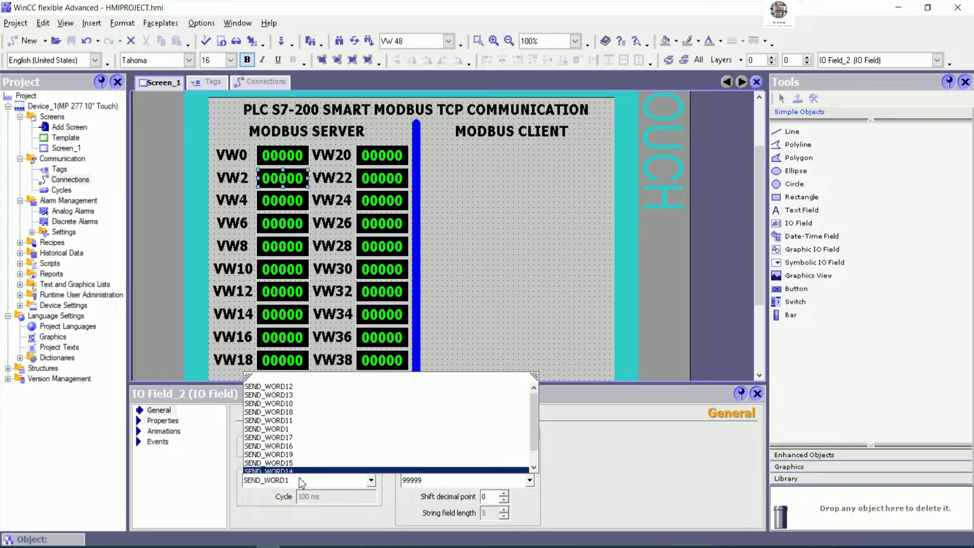
pyautogui.click(293, 429)
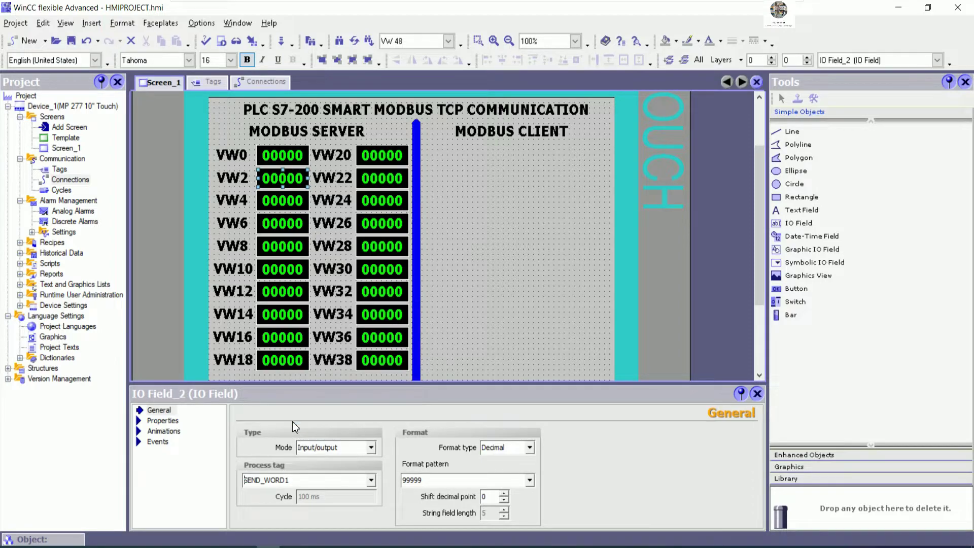
# Step: Assign the process tag SEND_WORD2 to the IO field beside the VW4 label
pyautogui.click(296, 202)
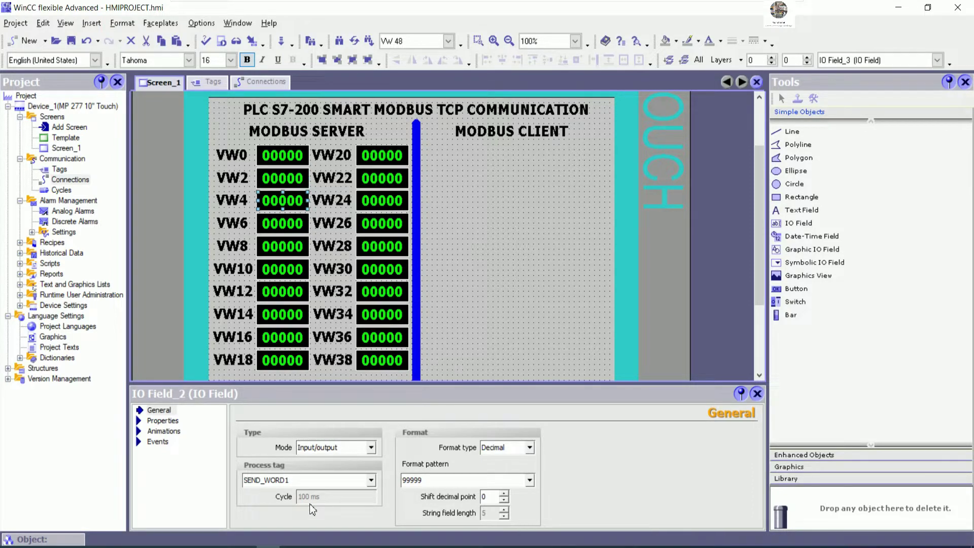
pyautogui.click(306, 480)
pyautogui.press('BackSpace')
pyautogui.write('2')
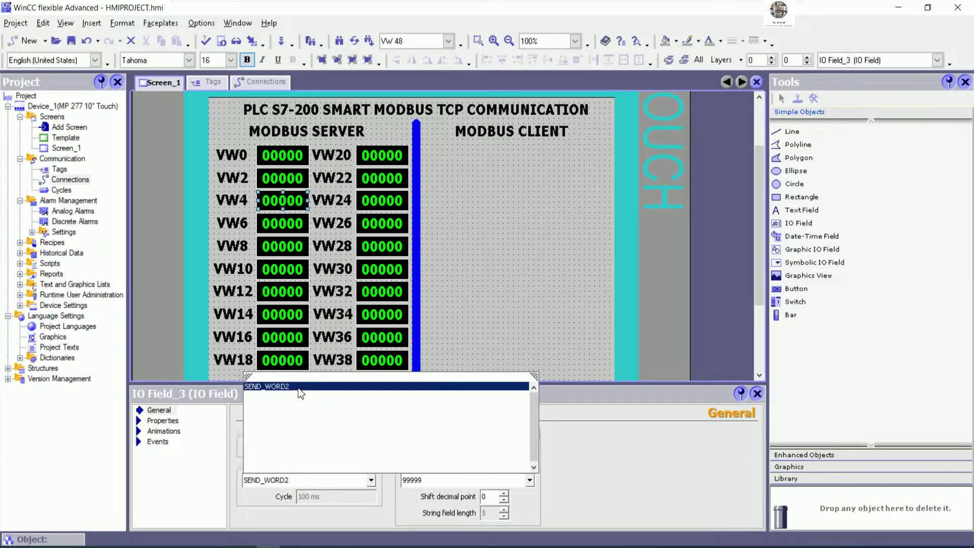
pyautogui.click(298, 388)
# Step: Assign the process tag SEND_WORD3 to the IO field beside the VW6 label
pyautogui.click(286, 226)
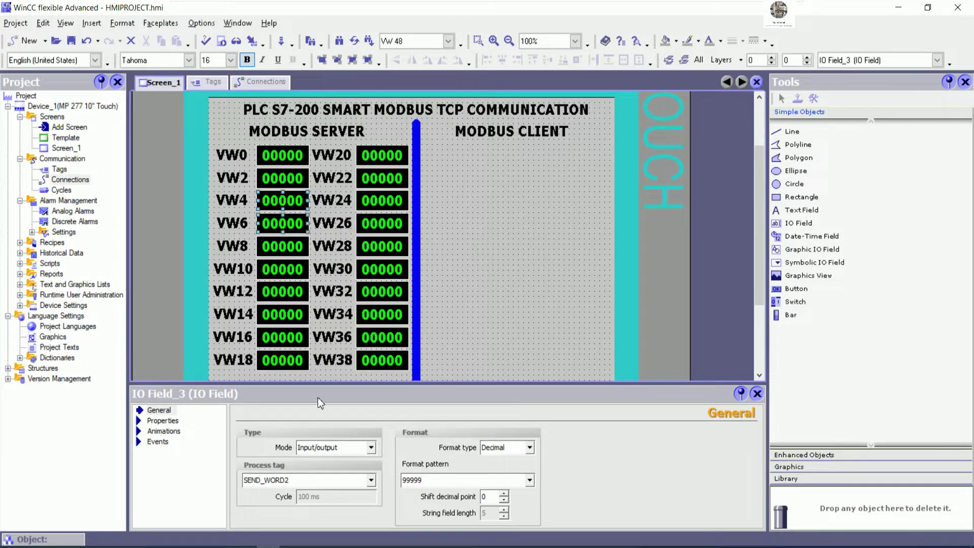
pyautogui.click(302, 480)
pyautogui.write('23')
pyautogui.press('BackSpace')
pyautogui.press('BackSpace')
pyautogui.write('3')
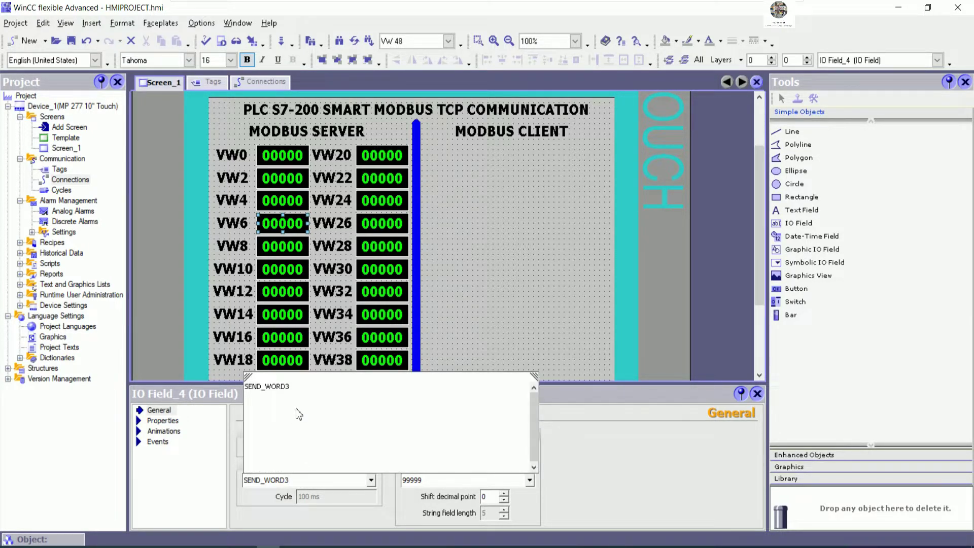
pyautogui.click(288, 385)
# Step: Assign the process tag SEND_WORD4 to the IO field beside the VW8 label
pyautogui.click(292, 254)
pyautogui.click(302, 481)
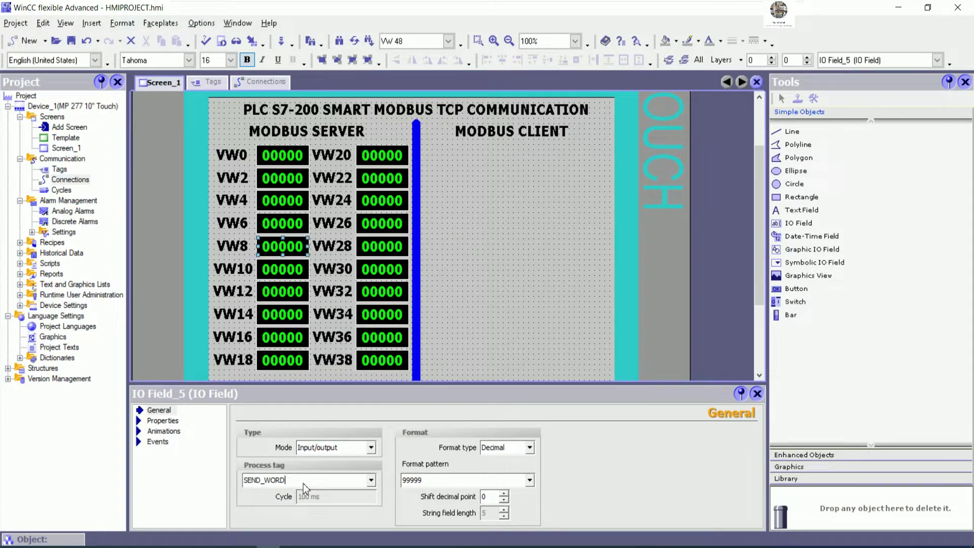
pyautogui.press('BackSpace')
pyautogui.write('4')
pyautogui.click(288, 387)
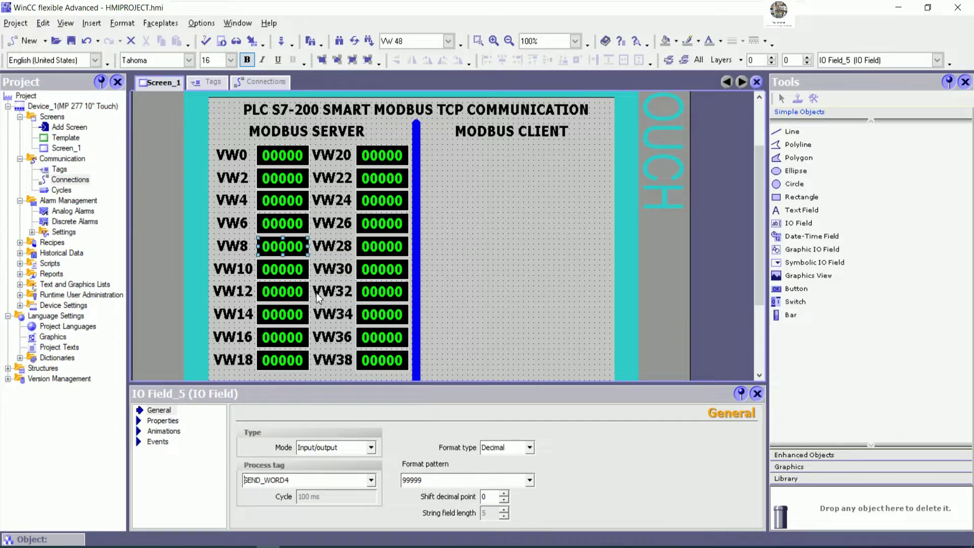
# Step: Assign the process tag SEND_WORD5 to the IO field beside the VW10 label
pyautogui.click(304, 276)
pyautogui.click(302, 480)
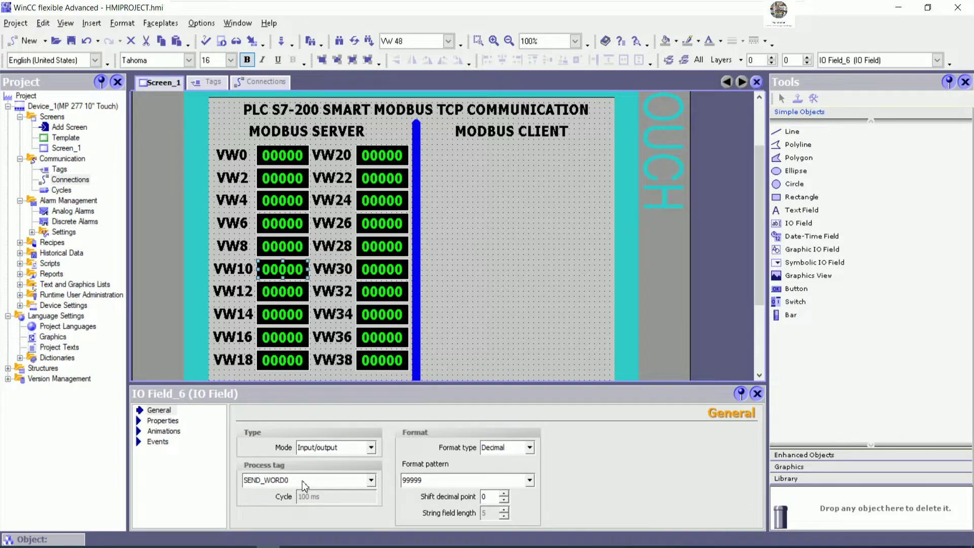
pyautogui.press('BackSpace')
pyautogui.write('5')
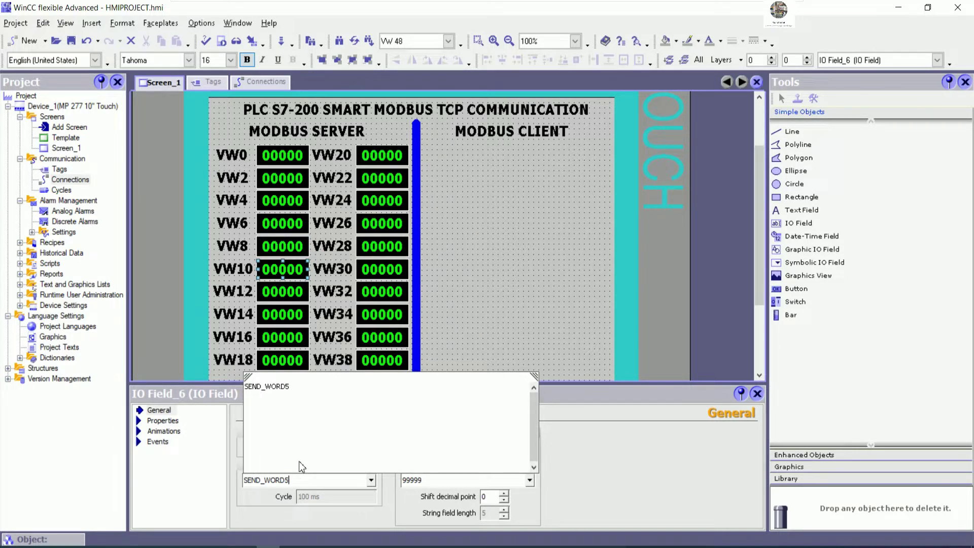
pyautogui.click(290, 386)
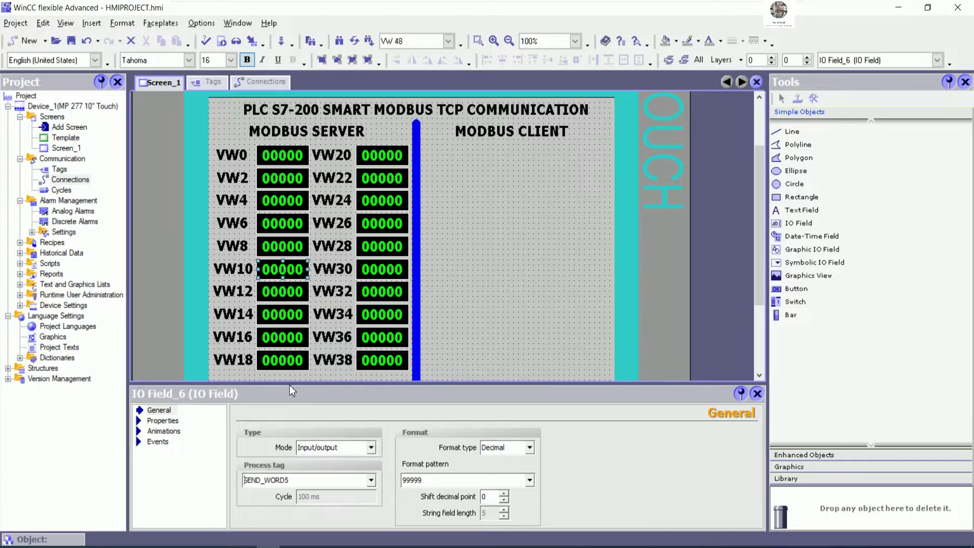
# Step: Assign the process tag SEND_WORD6 to the IO field beside the VW12 label
pyautogui.click(286, 293)
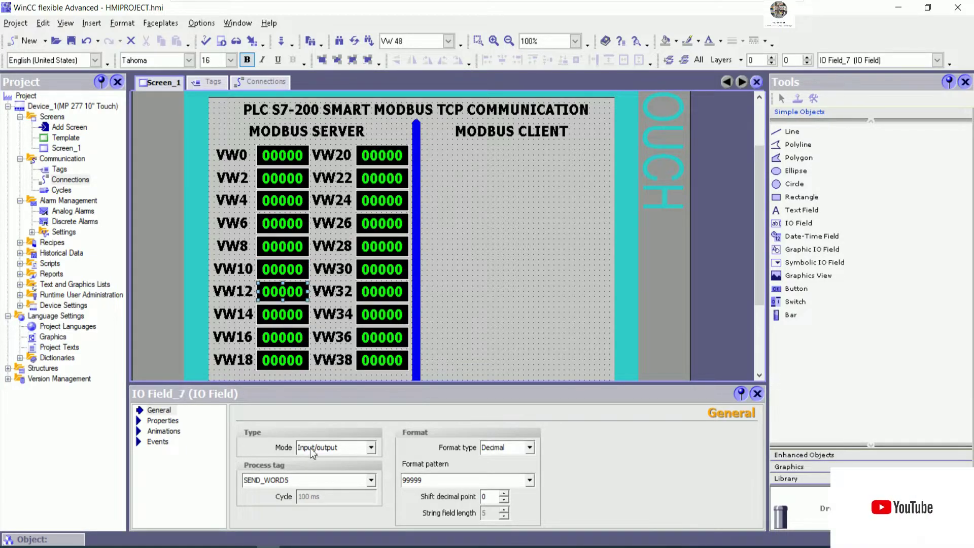
pyautogui.click(308, 480)
pyautogui.press('BackSpace')
pyautogui.write('6')
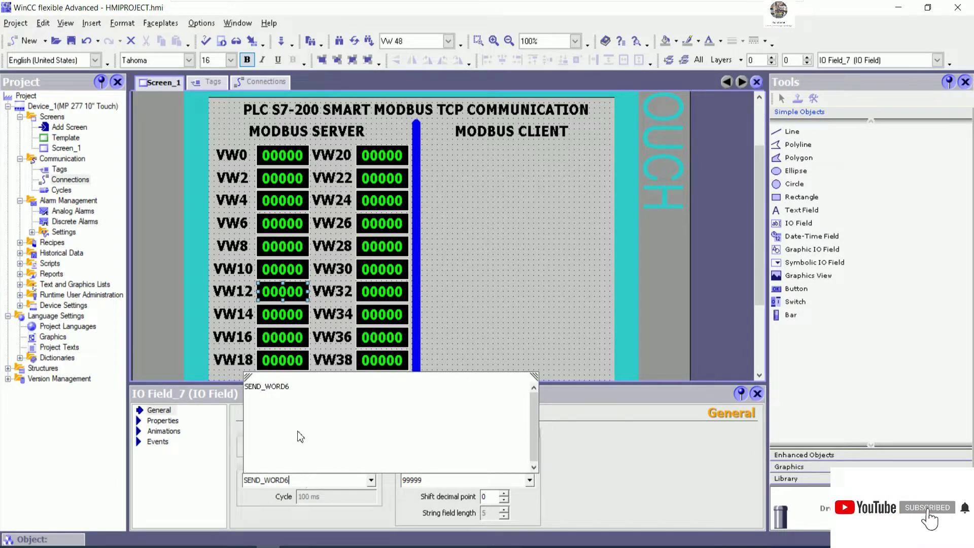
pyautogui.click(291, 387)
# Step: Assign the process tag SEND_WORD7 to the IO field beside the VW14 label
pyautogui.click(300, 321)
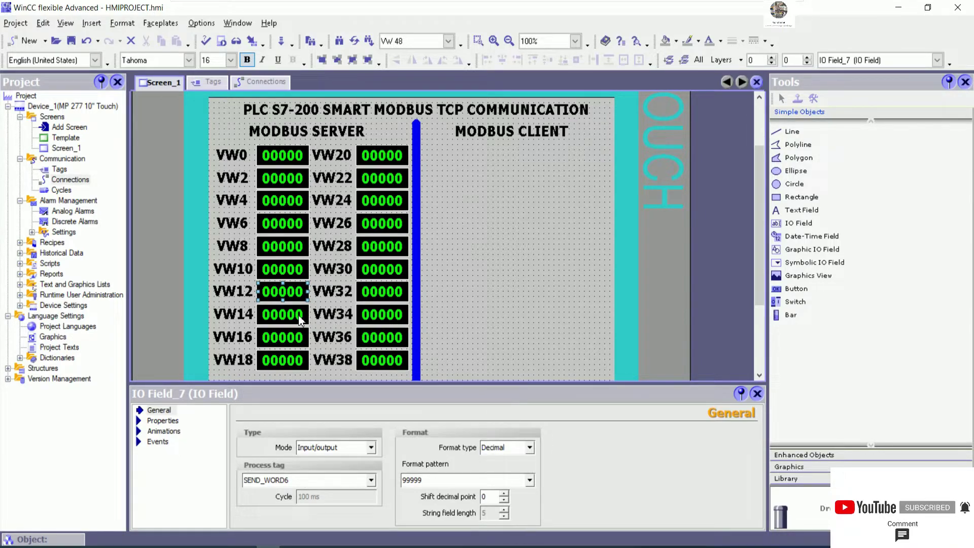
pyautogui.click(308, 480)
pyautogui.press('BackSpace')
pyautogui.write('7')
pyautogui.click(284, 386)
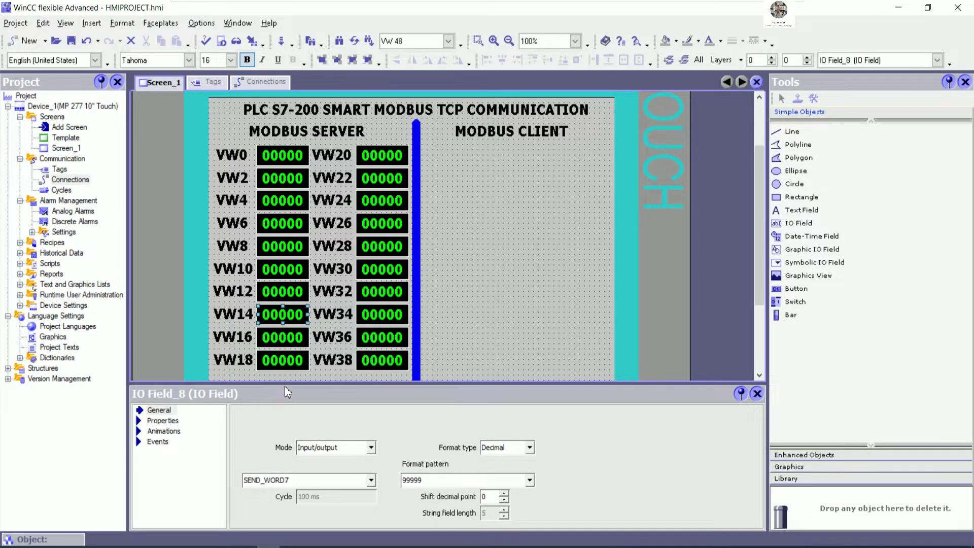
# Step: Assign the process tag SEND_WORD8 to the IO field beside the VW16 label
pyautogui.click(300, 337)
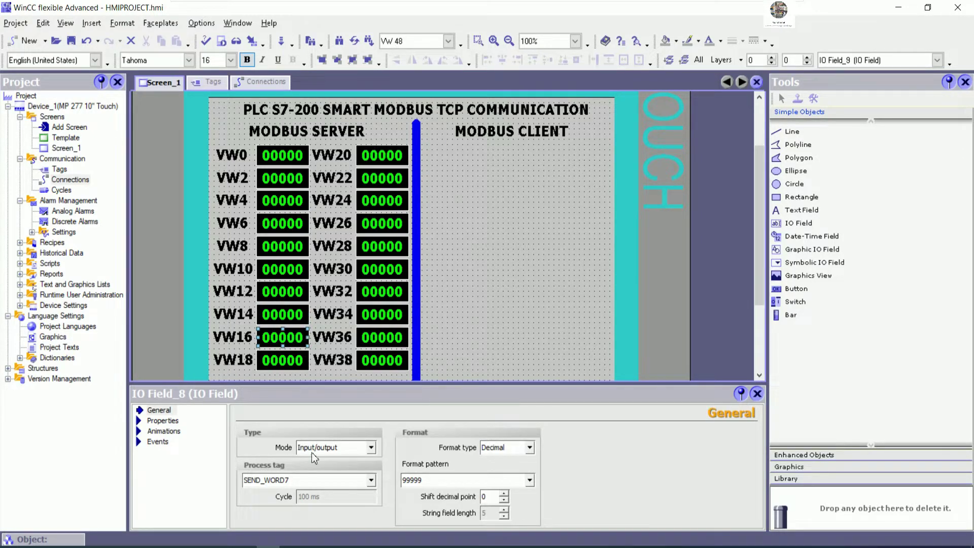
pyautogui.click(303, 479)
pyautogui.write('8')
pyautogui.click(298, 388)
# Step: Assign the process tag SEND_WORD9 to the IO field beside the VW18 label
pyautogui.click(282, 365)
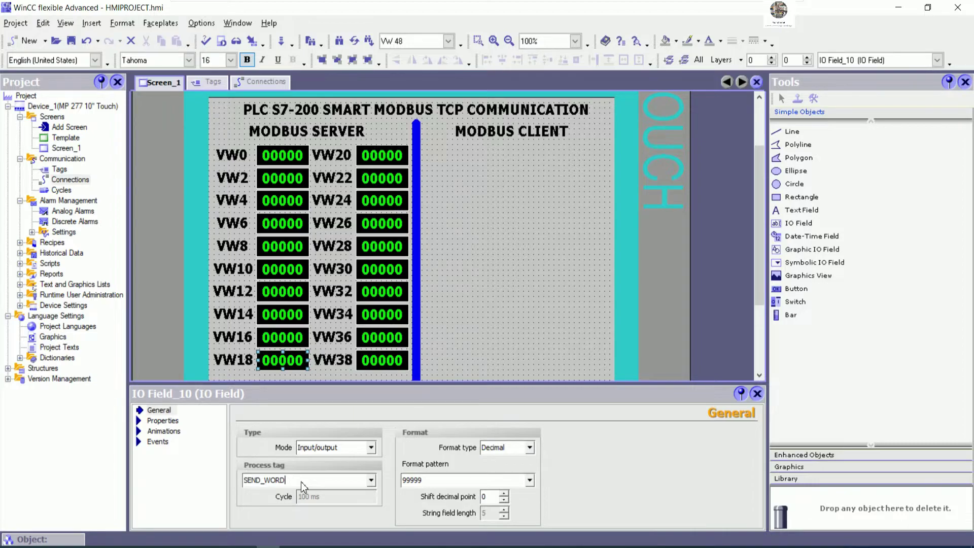
pyautogui.press('BackSpace')
pyautogui.write('9')
pyautogui.click(288, 386)
# Step: Assign the process tag SEND_WORD10 to the IO field beside the VW20 label
pyautogui.click(406, 157)
pyautogui.click(307, 480)
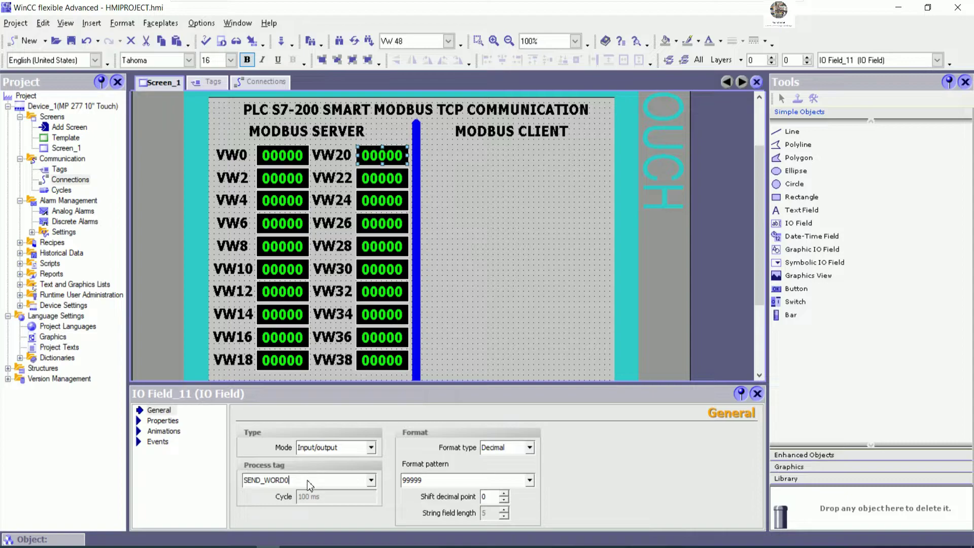
pyautogui.write('10')
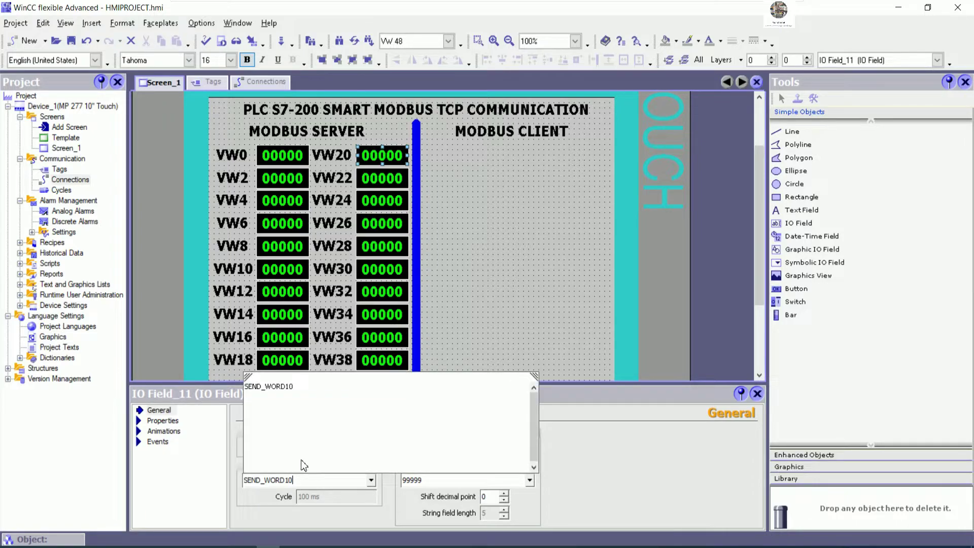
pyautogui.click(315, 390)
# Step: Assign the process tag SEND_WORD11 to the IO field beside the VW22 label
pyautogui.click(386, 179)
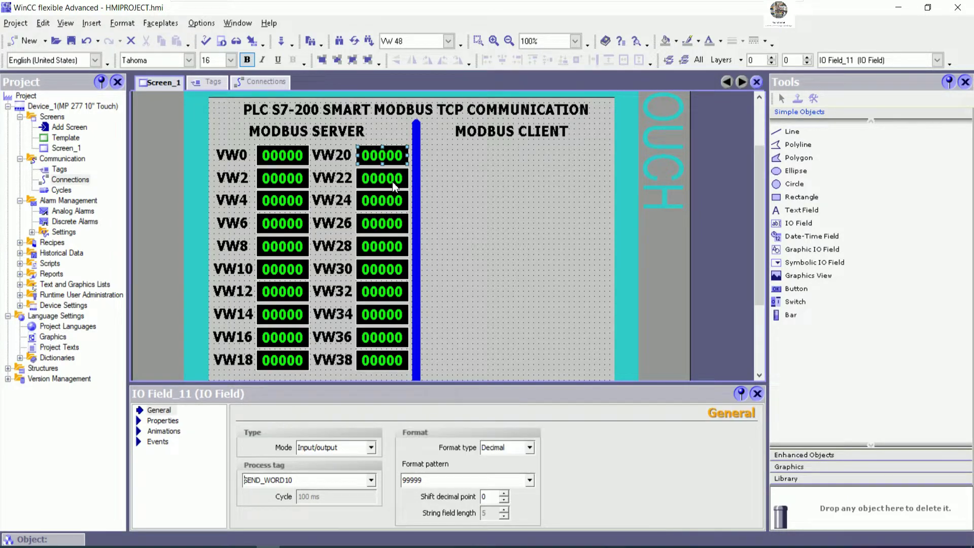
pyautogui.click(315, 481)
pyautogui.press('BackSpace')
pyautogui.write('1')
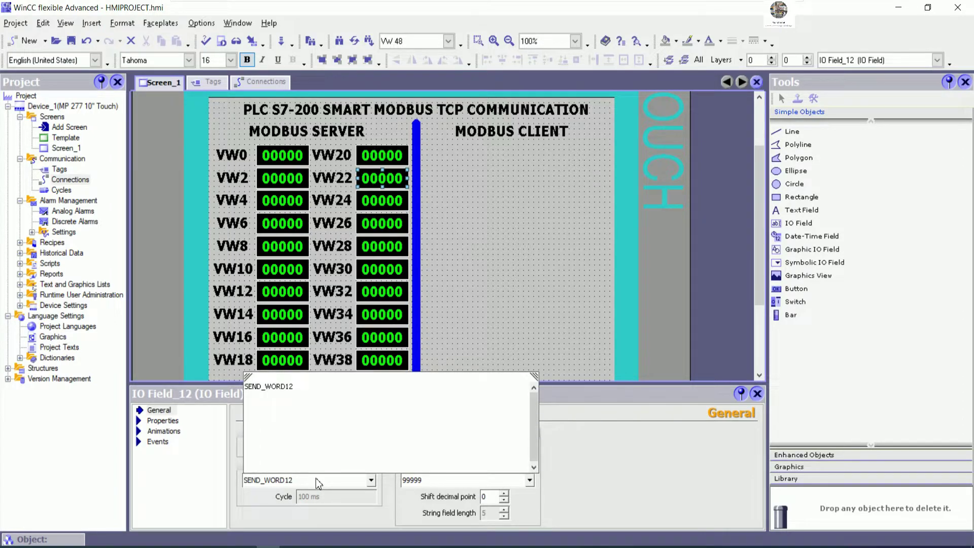
pyautogui.write('1')
pyautogui.click(291, 384)
# Step: Assign the process tag SEND_WORD12 to the IO field beside the VW24 label
pyautogui.click(388, 202)
pyautogui.click(307, 480)
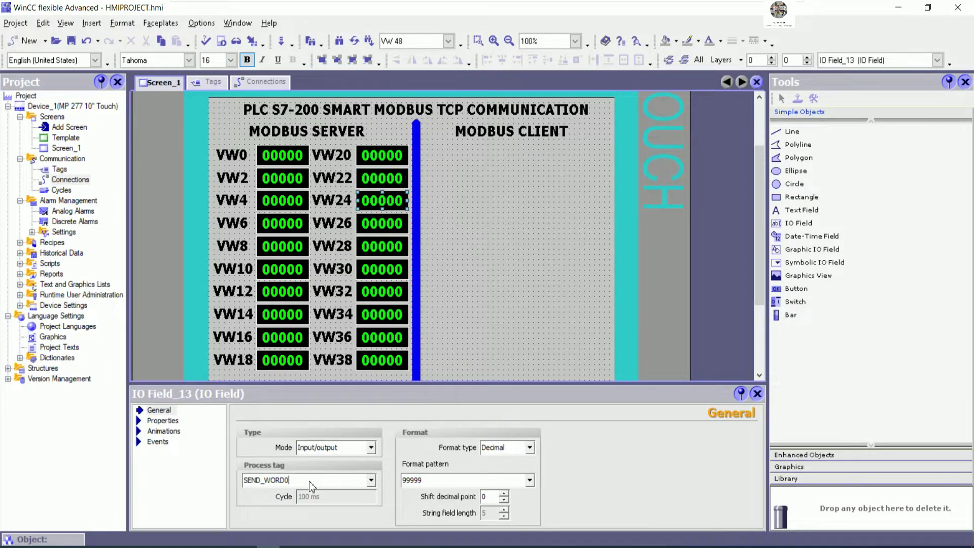
pyautogui.press('BackSpace')
pyautogui.write('12')
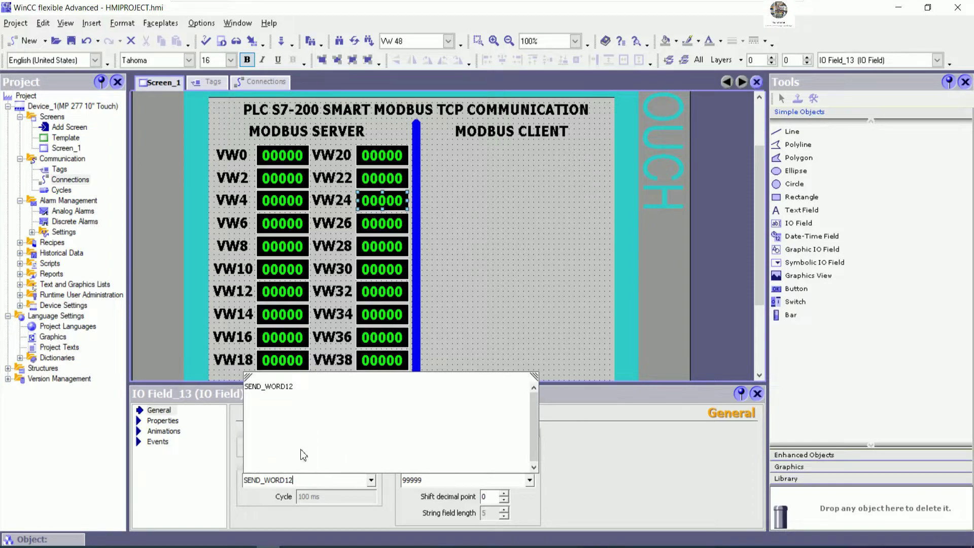
pyautogui.click(291, 387)
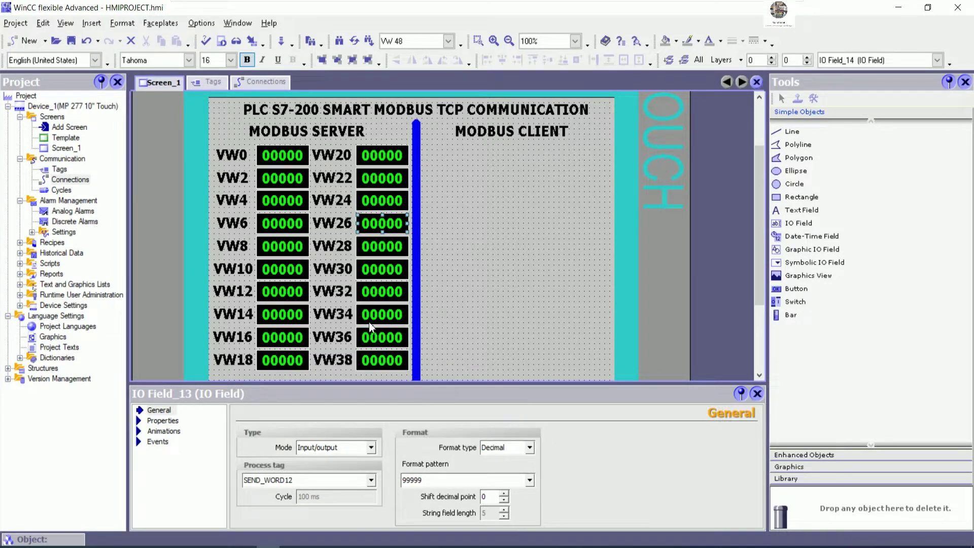
# Step: Assign the process tag SEND_WORD13 to the IO field beside the VW26 label and select the VW28 IO field
pyautogui.click(312, 483)
pyautogui.write('13')
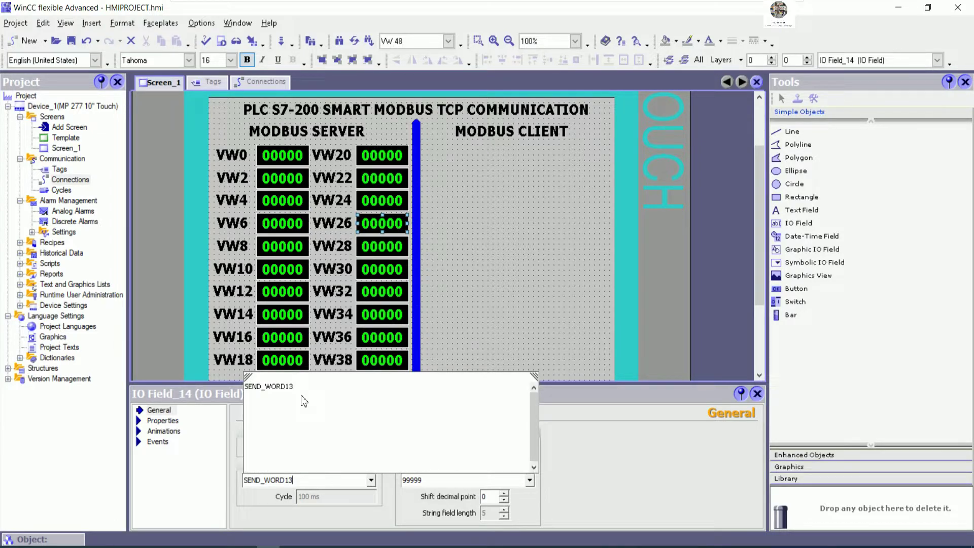
pyautogui.click(300, 387)
pyautogui.click(377, 246)
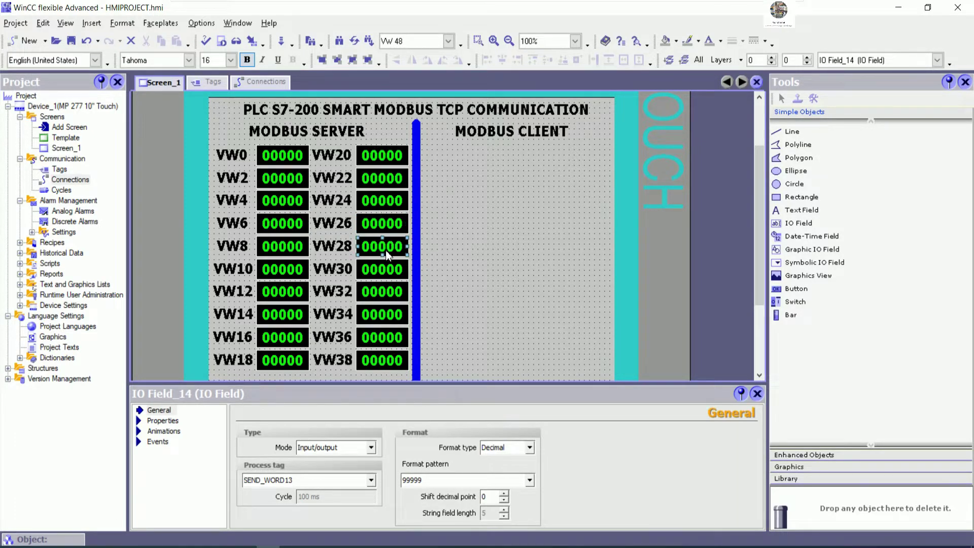
# Step: Assign the process tag SEND_WORD14 to the IO field beside the VW28 label
pyautogui.click(316, 483)
pyautogui.write('4')
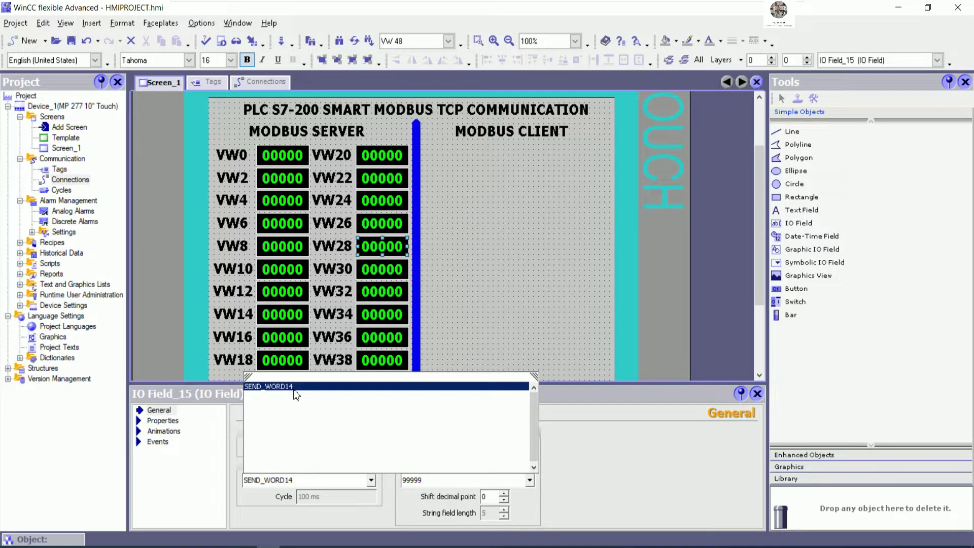
pyautogui.click(301, 383)
# Step: Assign the process tag SEND_WORD15 to the IO field beside the VW30 label
pyautogui.click(394, 275)
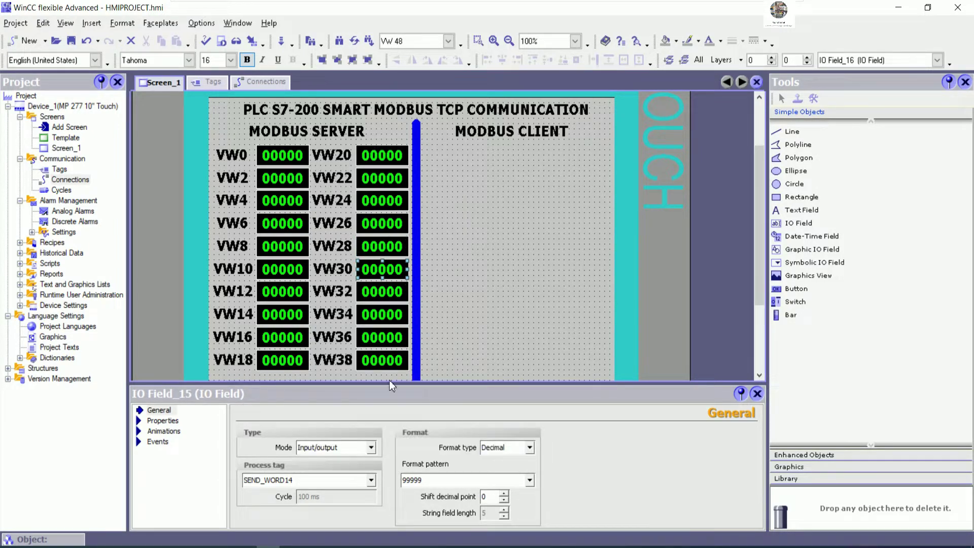
pyautogui.click(321, 479)
pyautogui.press('BackSpace')
pyautogui.write('15')
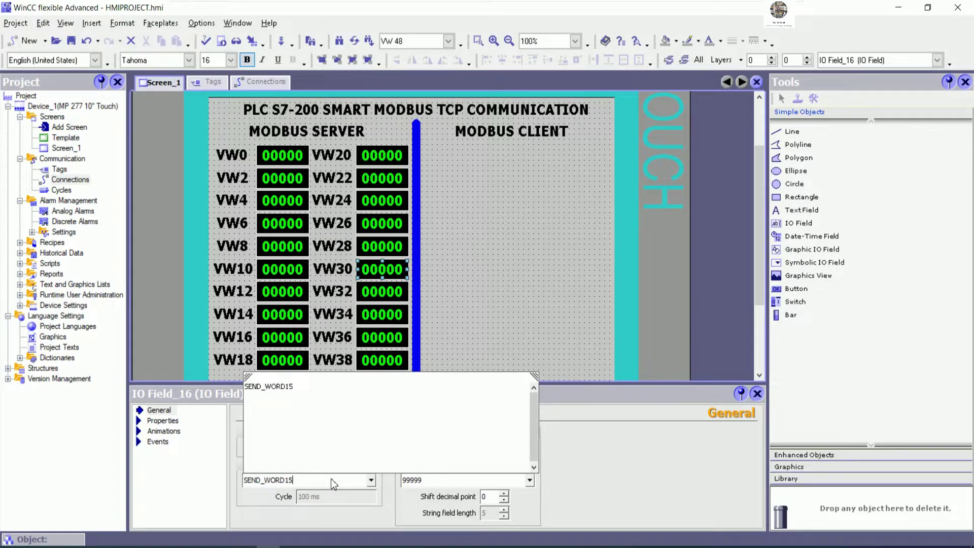
pyautogui.click(293, 384)
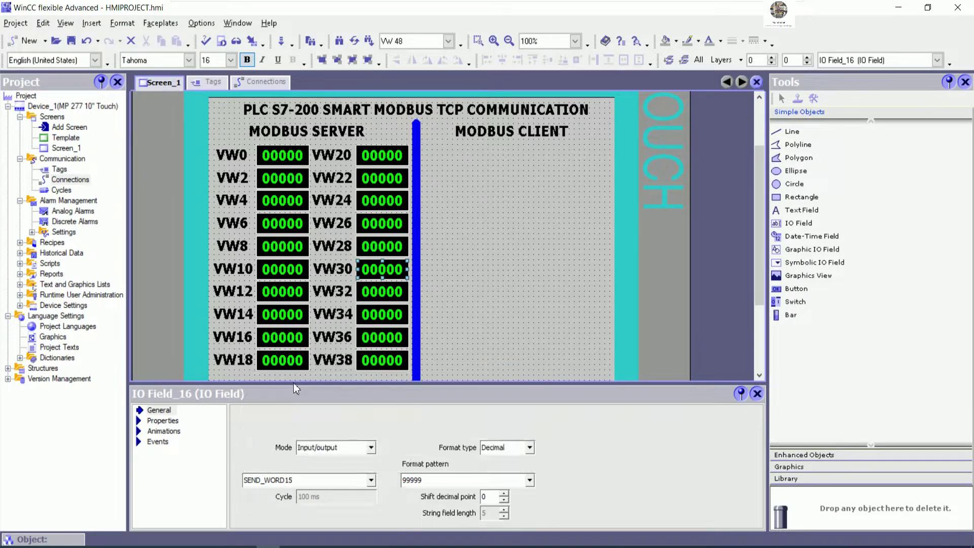
# Step: Assign the process tag SEND_WORD16 to the IO field beside the VW32 label
pyautogui.click(393, 296)
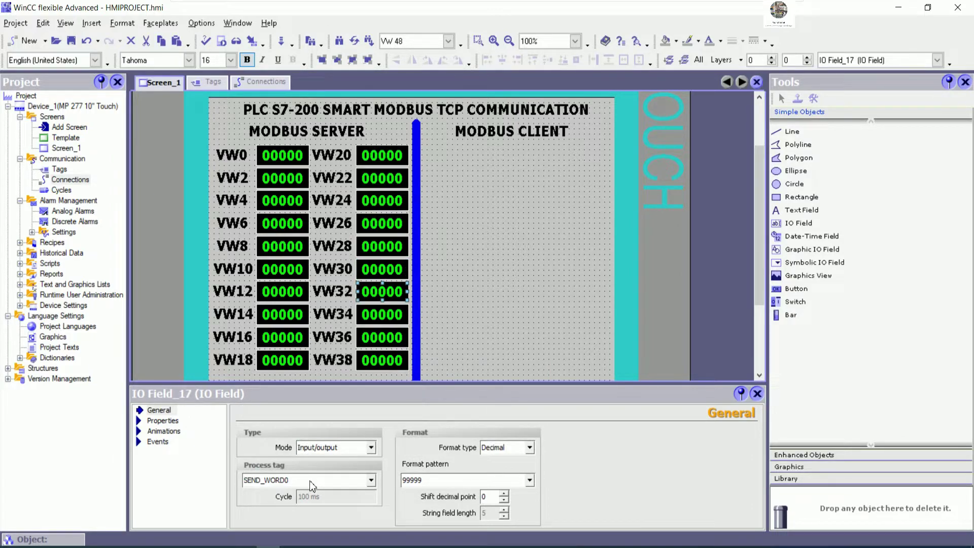
pyautogui.write('16')
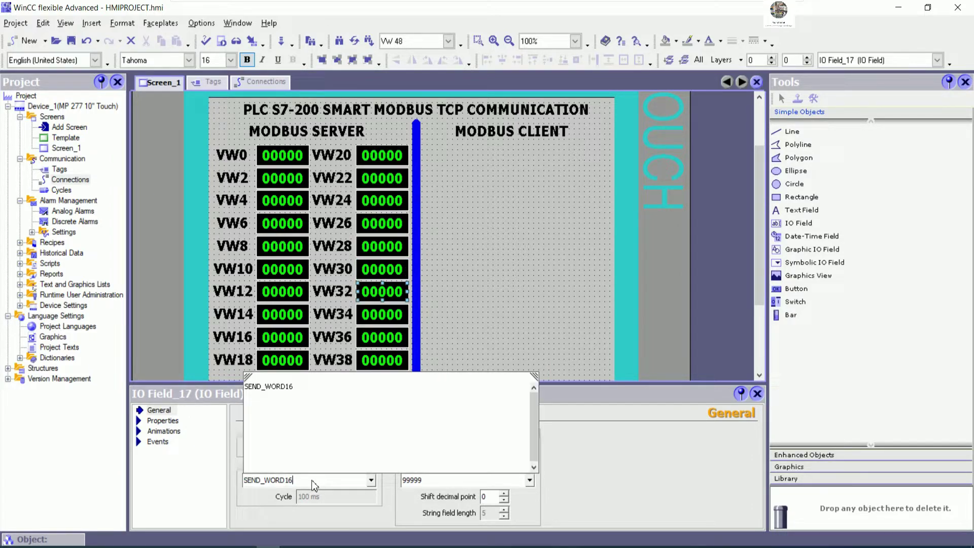
pyautogui.click(296, 387)
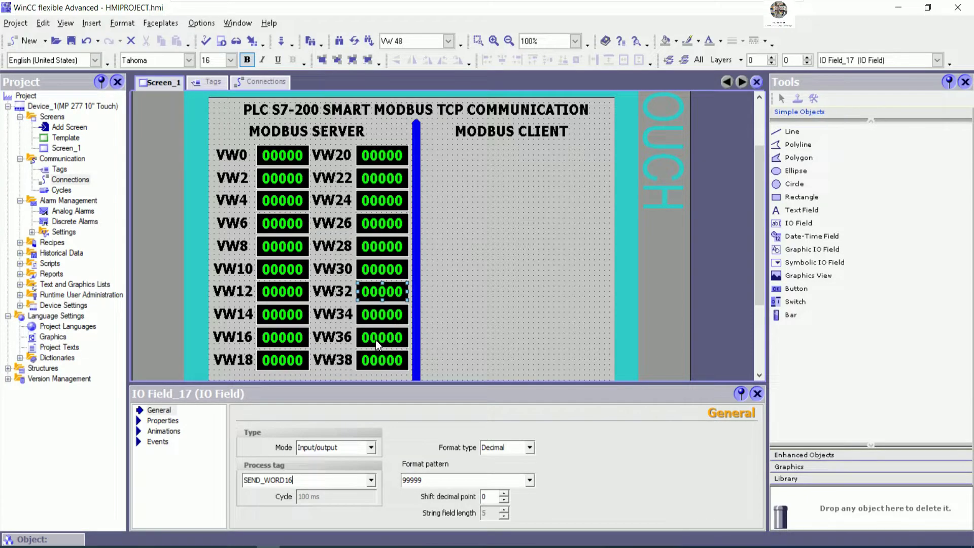
# Step: Assign the process tag SEND_WORD17 to the IO field beside the VW34 label
pyautogui.click(385, 317)
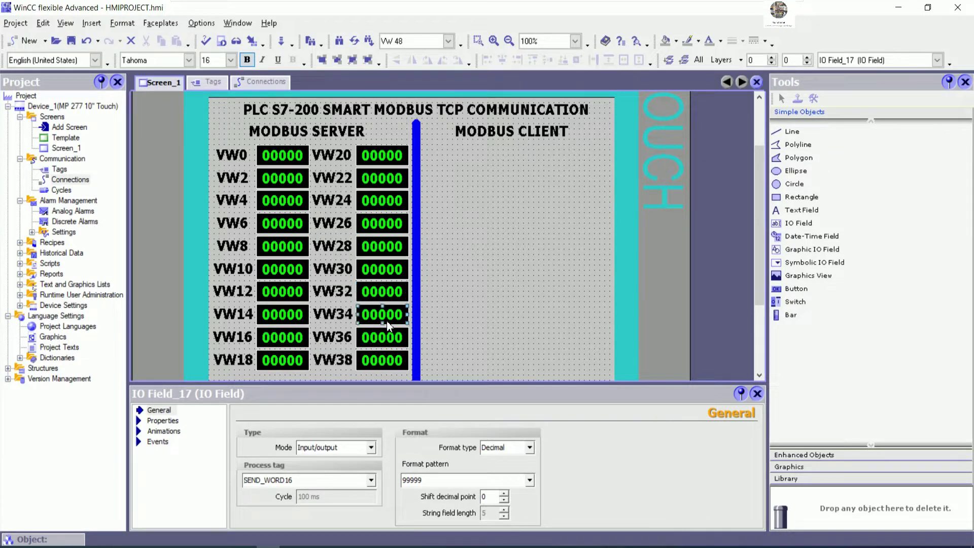
pyautogui.click(315, 480)
pyautogui.press('BackSpace')
pyautogui.write('17')
pyautogui.click(299, 387)
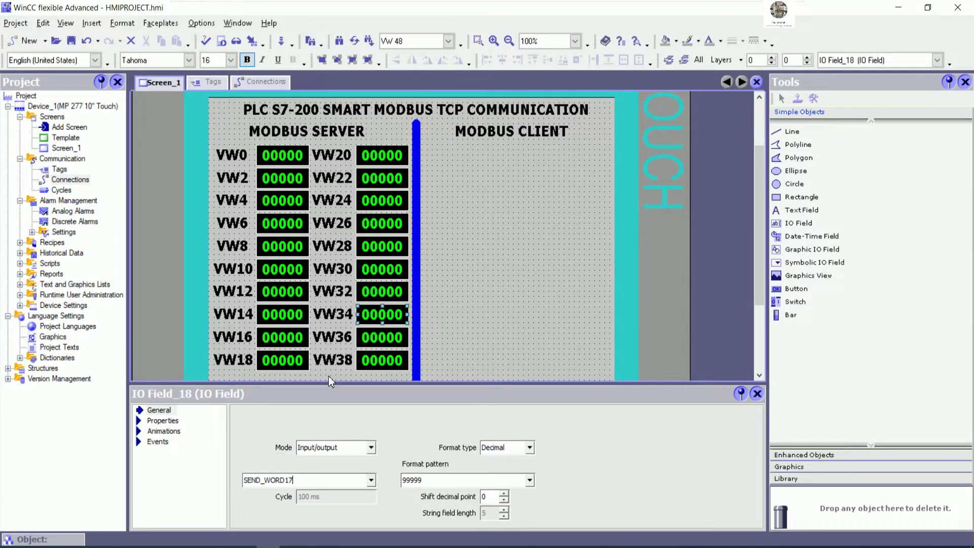
# Step: Assign the process tag SEND_WORD18 to the IO field beside the VW36 label
pyautogui.click(384, 339)
pyautogui.click(312, 480)
pyautogui.press('BackSpace')
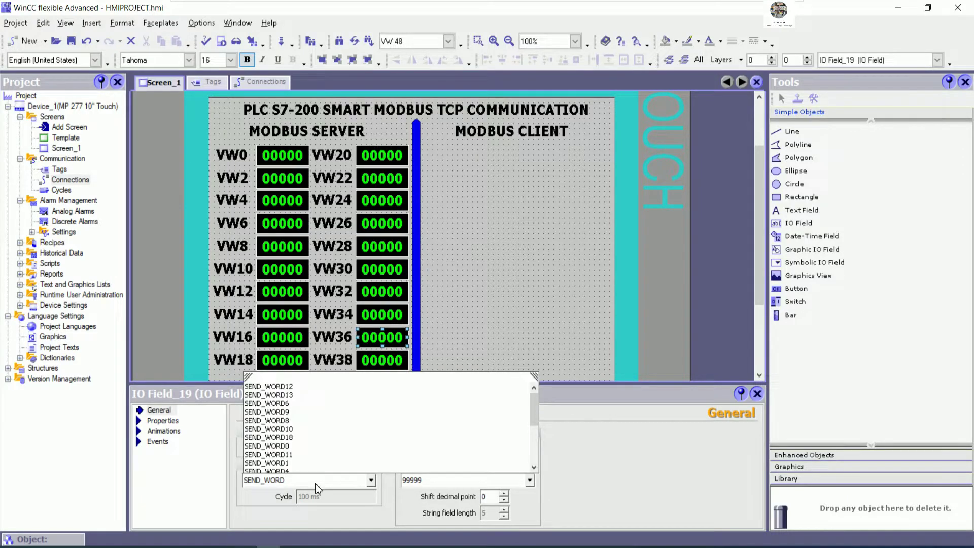
pyautogui.write('18')
pyautogui.click(294, 386)
# Step: Assign the process tag SEND_WORD19 to the IO field beside the VW38 label
pyautogui.click(384, 361)
pyautogui.click(315, 480)
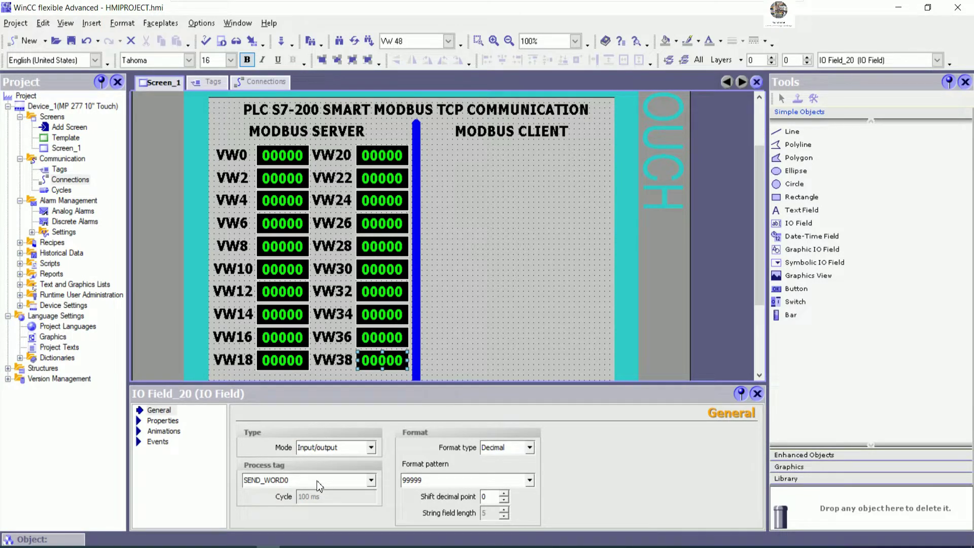
pyautogui.press('BackSpace')
pyautogui.write('19')
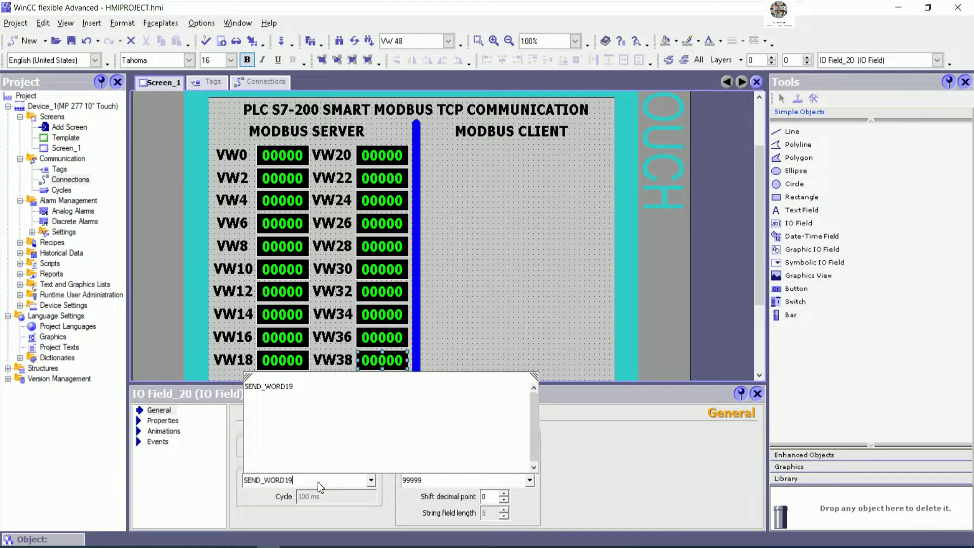
pyautogui.click(297, 388)
# Step: Deselect the IO field and save the HMI project
pyautogui.click(559, 284)
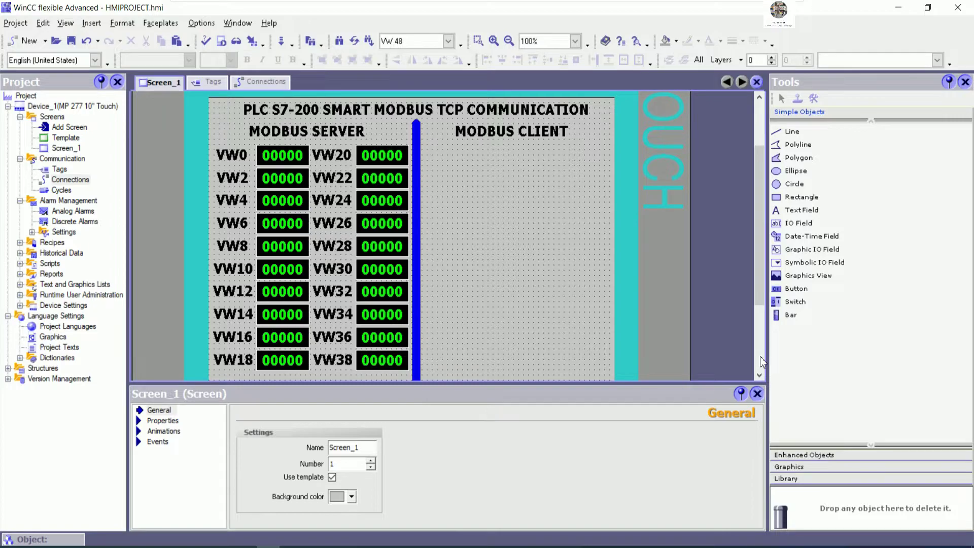
pyautogui.moveTo(762, 287); pyautogui.dragTo(762, 296)
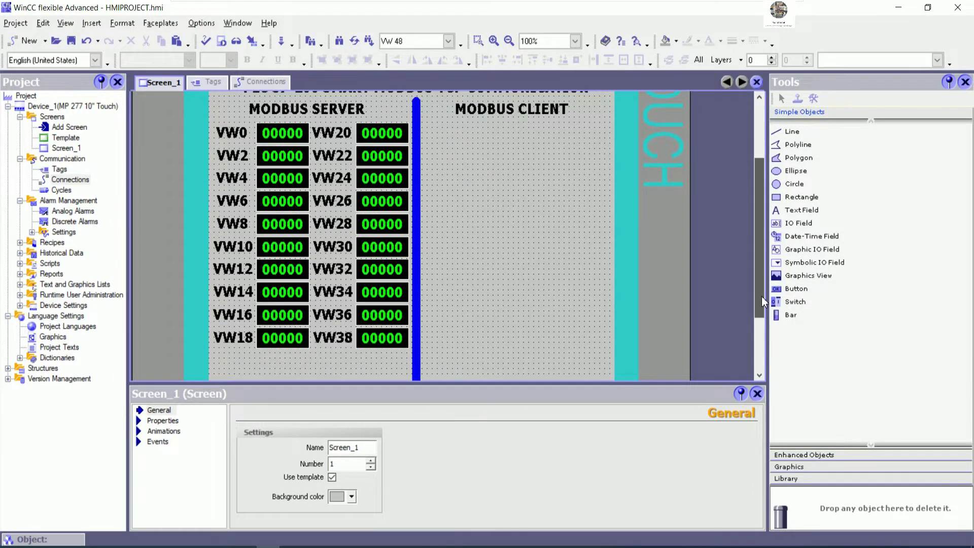
pyautogui.click(71, 41)
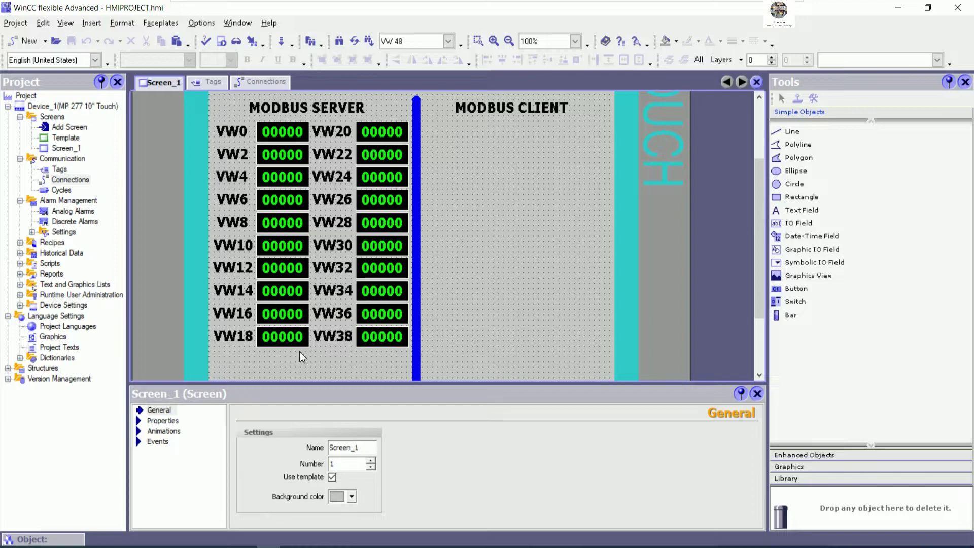
# Step: Copy all VW0 to VW38 labels with their IO fields under MODBUS SERVER and paste a duplicate set onto the screen
pyautogui.click(234, 132)
pyautogui.keyDown('shift'); pyautogui.click(230, 184); pyautogui.keyUp('shift')
pyautogui.keyDown('shift'); pyautogui.click(227, 204); pyautogui.keyUp('shift')
pyautogui.keyDown('shift'); pyautogui.click(232, 228); pyautogui.keyUp('shift')
pyautogui.keyDown('shift'); pyautogui.click(238, 246); pyautogui.keyUp('shift')
pyautogui.keyDown('shift'); pyautogui.click(244, 273); pyautogui.keyUp('shift')
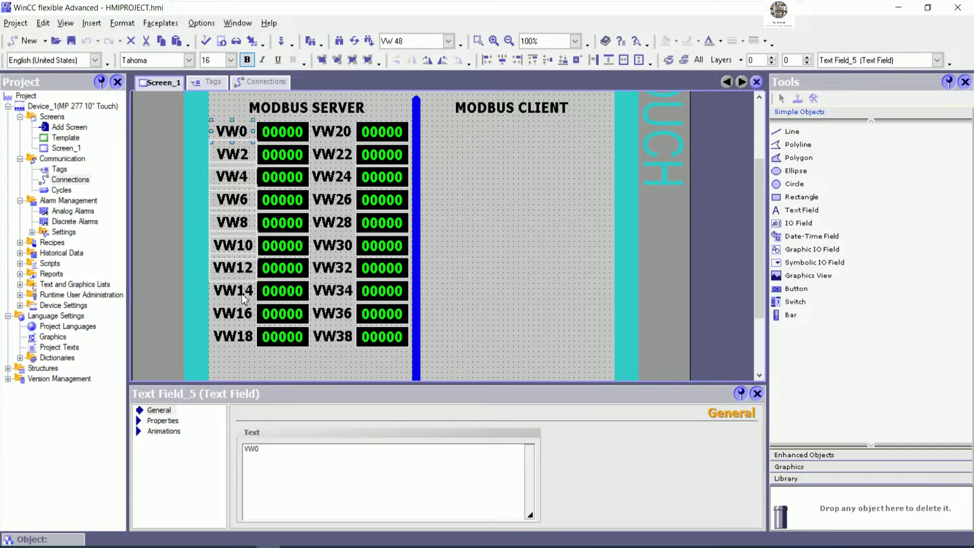
pyautogui.keyDown('shift'); pyautogui.click(231, 336); pyautogui.keyUp('shift')
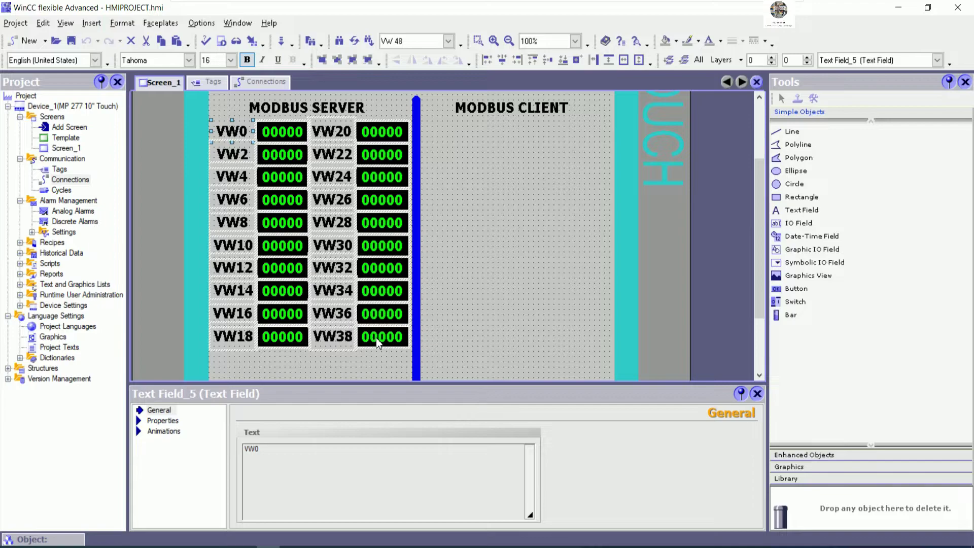
pyautogui.rightClick(383, 139)
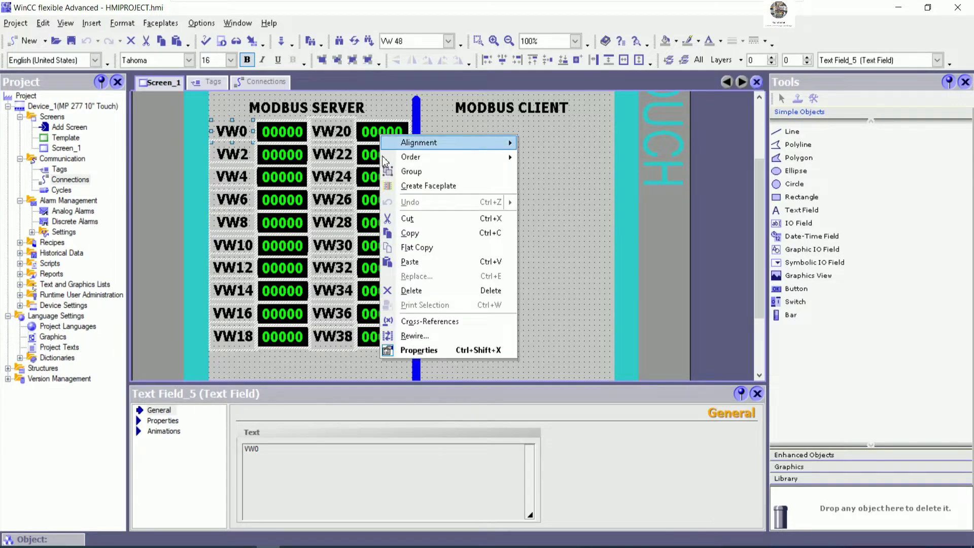
pyautogui.click(415, 232)
pyautogui.rightClick(503, 149)
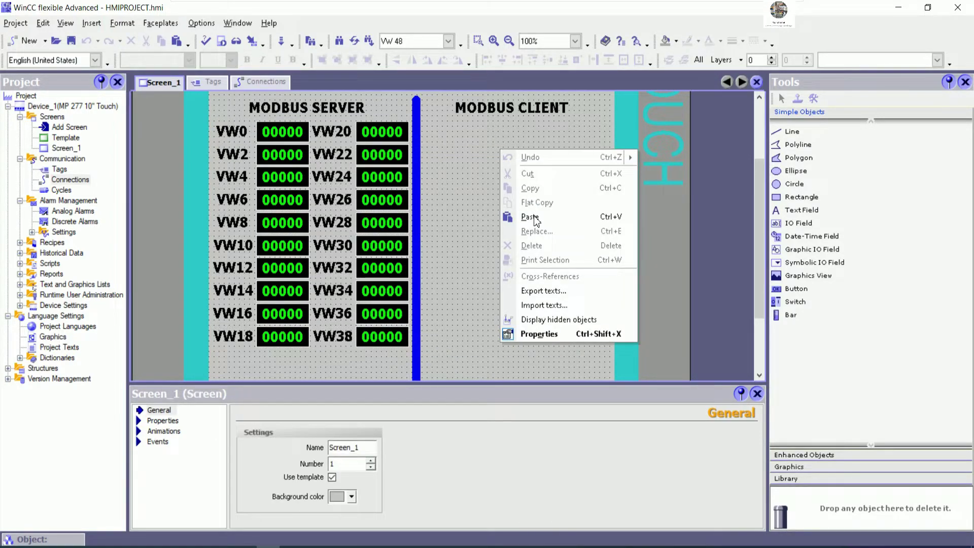
pyautogui.click(534, 217)
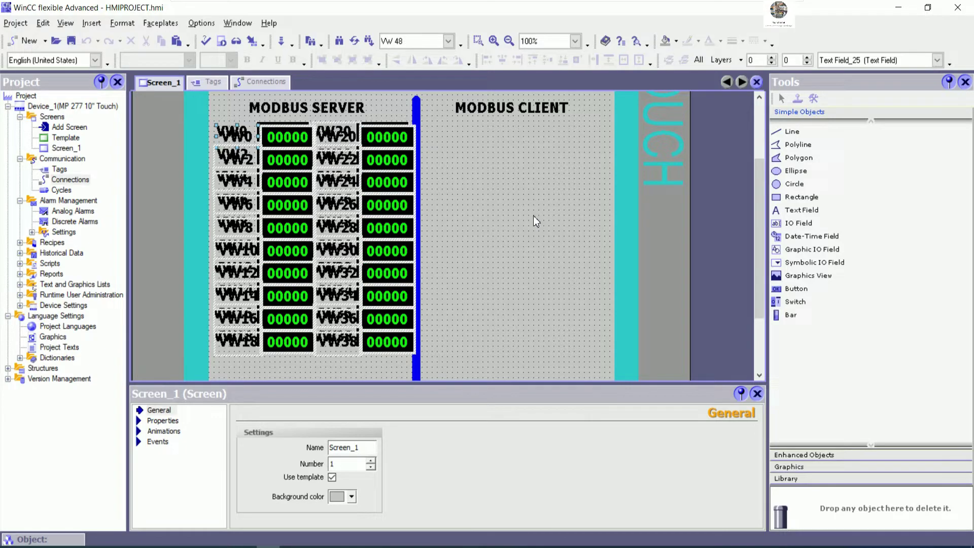
# Step: Move the pasted labels and IO fields horizontally to the area beneath the MODBUS CLIENT heading and deselect them
pyautogui.press('Right')
pyautogui.press('Right')
pyautogui.press('Right')
pyautogui.press('Right')
pyautogui.press('Right')
pyautogui.press('Right')
pyautogui.press('Right')
pyautogui.press('Right')
pyautogui.press('Right')
pyautogui.press('Right')
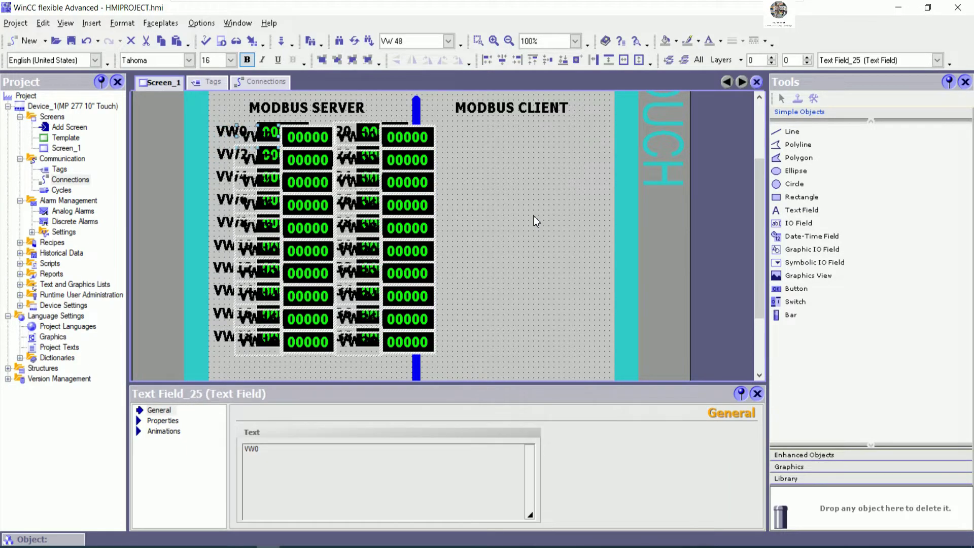
pyautogui.press('Right')
pyautogui.press('Right')
pyautogui.press('Right')
pyautogui.press('Right')
pyautogui.press('Right')
pyautogui.press('Right')
pyautogui.press('Right')
pyautogui.press('Right')
pyautogui.press('Right')
pyautogui.press('Right')
pyautogui.press('Right')
pyautogui.press('Right')
pyautogui.press('Right')
pyautogui.press('Right')
pyautogui.press('Right')
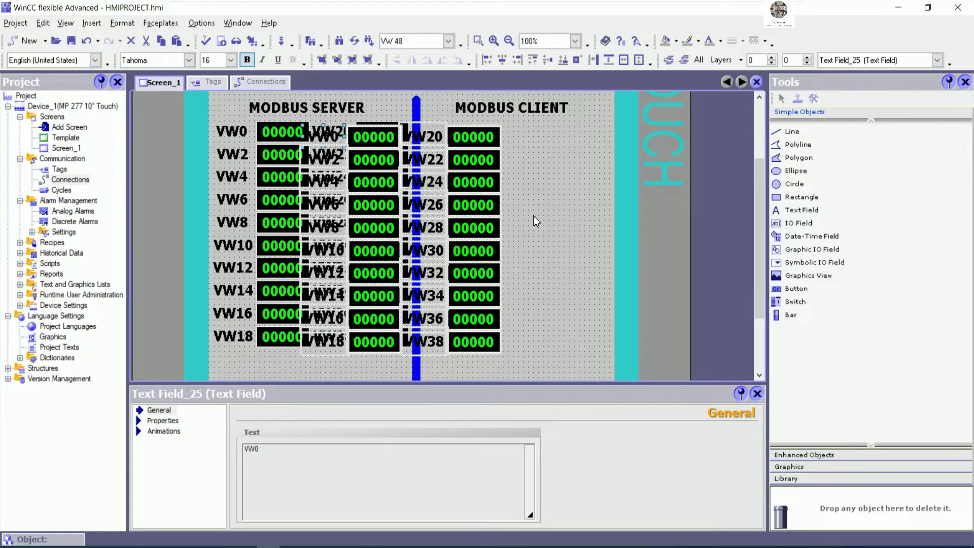
pyautogui.press('Right')
pyautogui.press('Right')
pyautogui.press('Right')
pyautogui.press('Right')
pyautogui.press('Right')
pyautogui.press('Right')
pyautogui.press('Right')
pyautogui.press('Right')
pyautogui.press('Right')
pyautogui.press('Right')
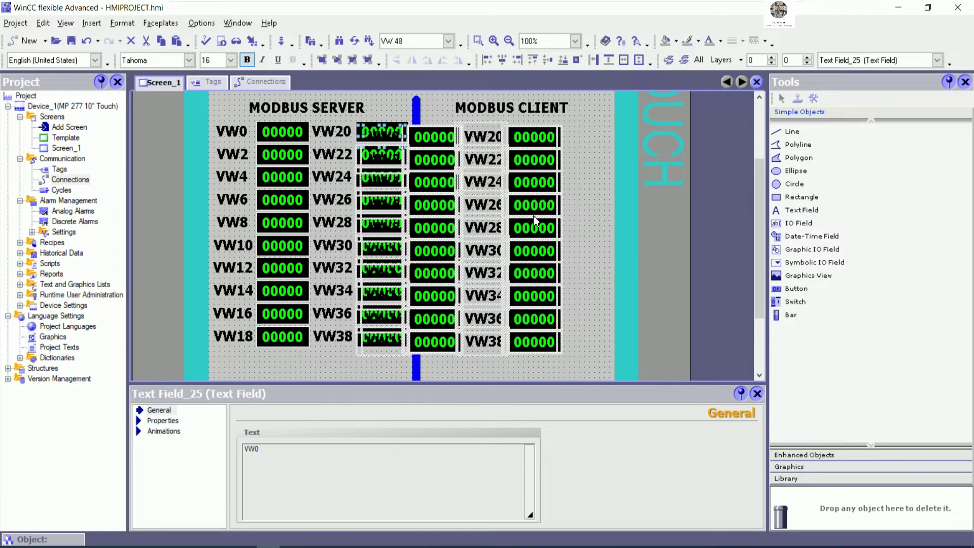
pyautogui.press('Right')
pyautogui.press('Right')
pyautogui.press('Right')
pyautogui.press('Right')
pyautogui.press('Right')
pyautogui.press('Right')
pyautogui.press('Right')
pyautogui.press('Left')
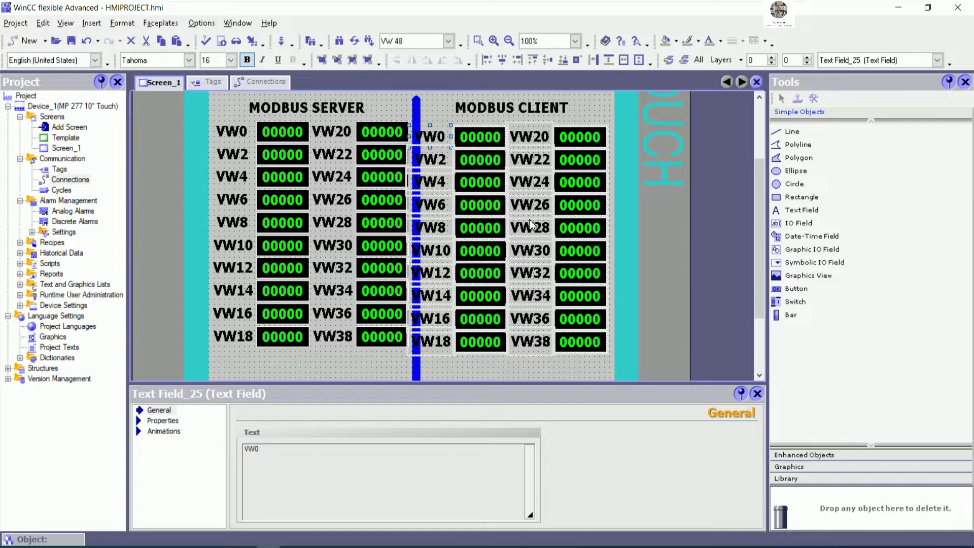
pyautogui.click(387, 101)
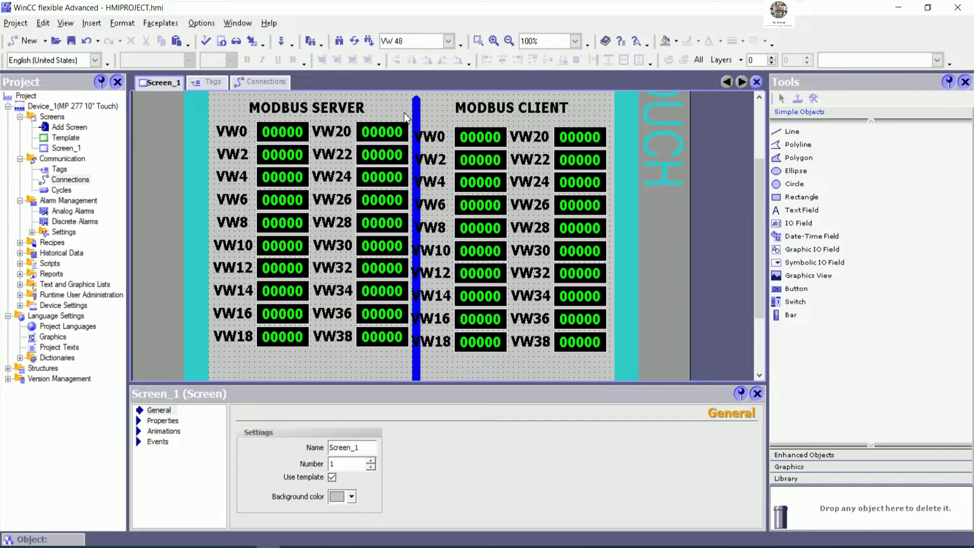
# Step: Shift the server section's VW20 to VW38 IO fields slightly left, close to their labels
pyautogui.click(373, 135)
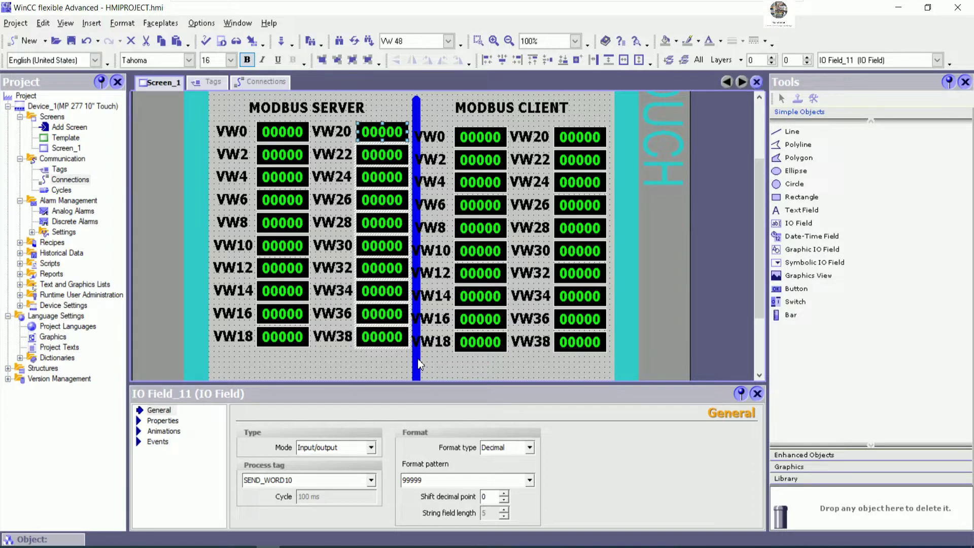
pyautogui.press('Left')
pyautogui.press('Left')
pyautogui.press('Left')
pyautogui.press('Left')
pyautogui.press('Left')
pyautogui.press('Left')
pyautogui.press('Left')
pyautogui.press('Left')
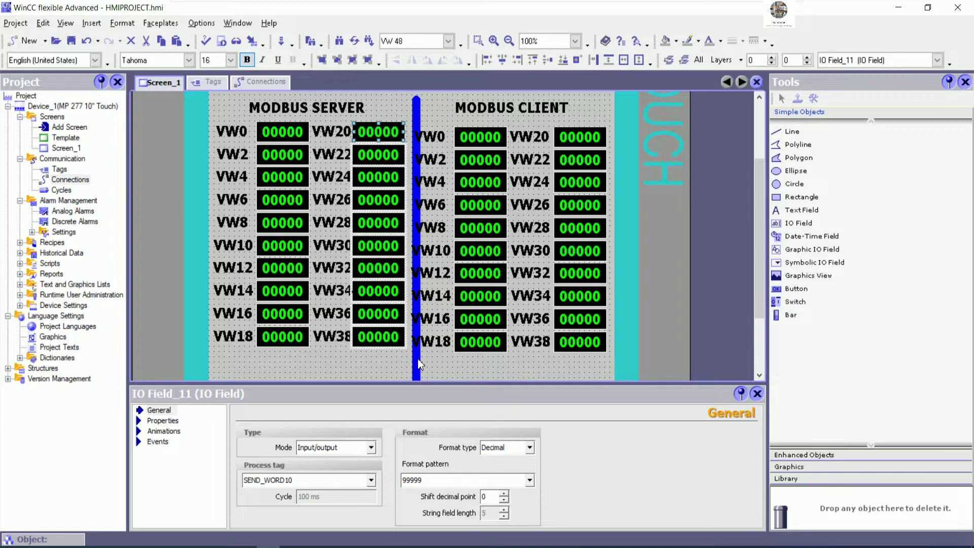
pyautogui.click(361, 350)
# Step: Move the blue vertical divider line slightly left, towards the server section's IO fields
pyautogui.click(415, 364)
pyautogui.press('Left')
pyautogui.press('Left')
pyautogui.press('Left')
pyautogui.press('Left')
pyautogui.press('Left')
pyautogui.press('Left')
pyautogui.press('Left')
pyautogui.press('Left')
pyautogui.press('Left')
pyautogui.press('Left')
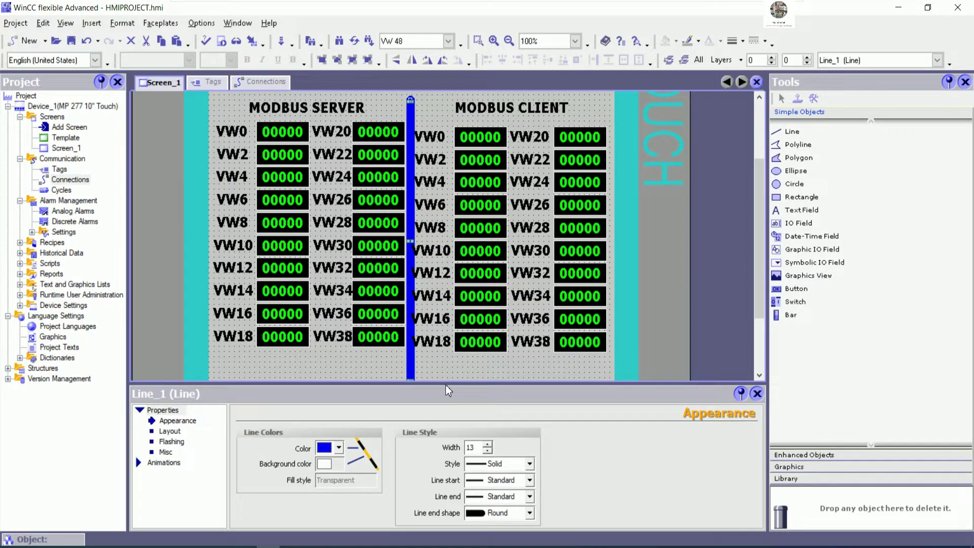
pyautogui.click(446, 375)
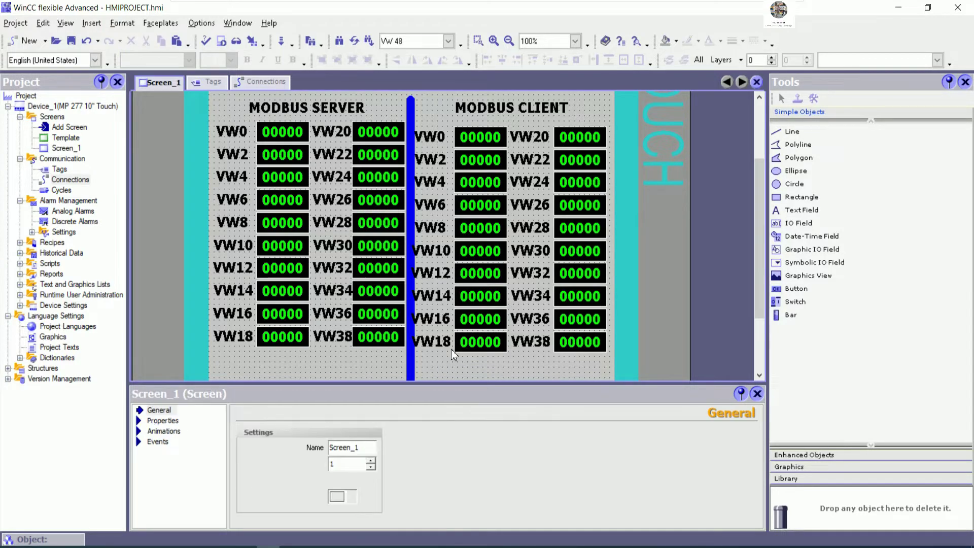
# Step: Nudge the client section's VW0 to VW18 labels slightly right, away from the blue divider line
pyautogui.moveTo(439, 340); pyautogui.dragTo(436, 140)
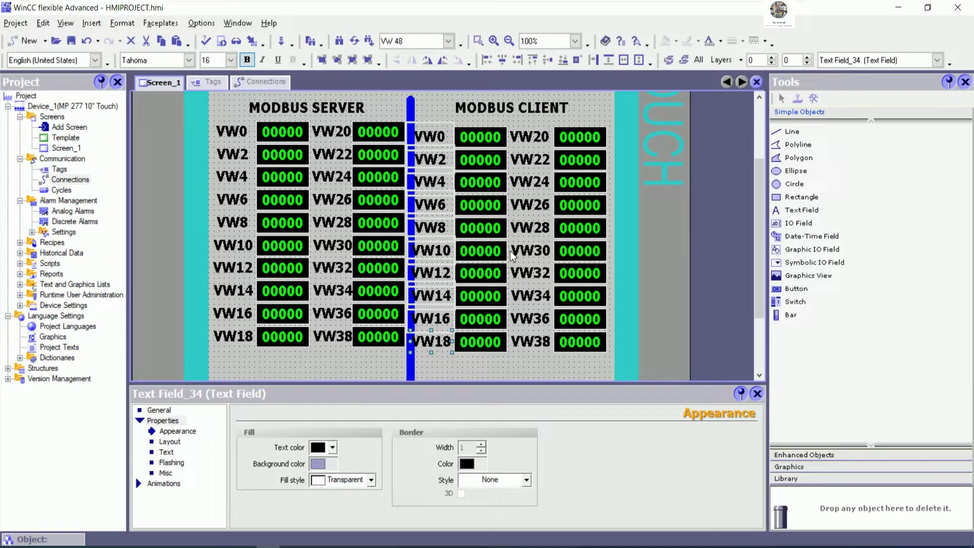
pyautogui.press('Right')
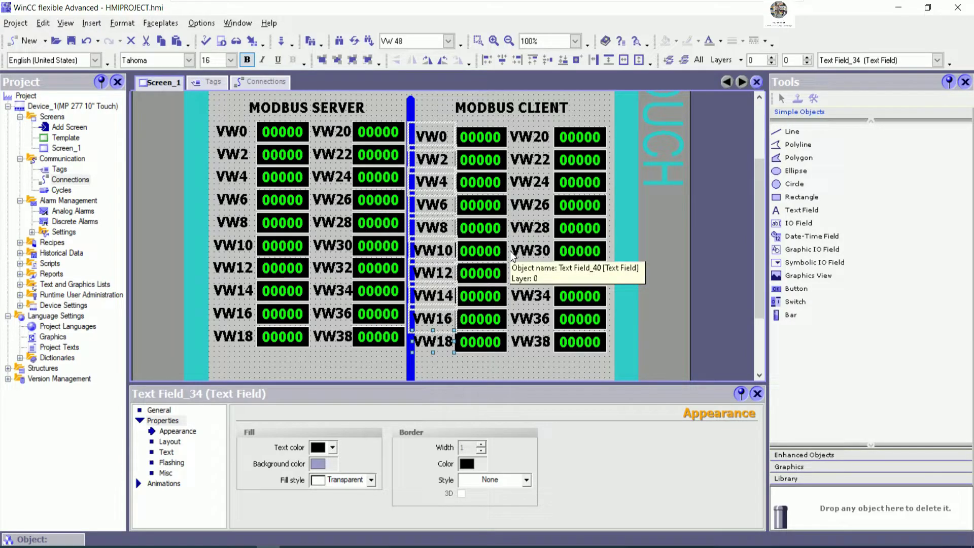
pyautogui.click(472, 367)
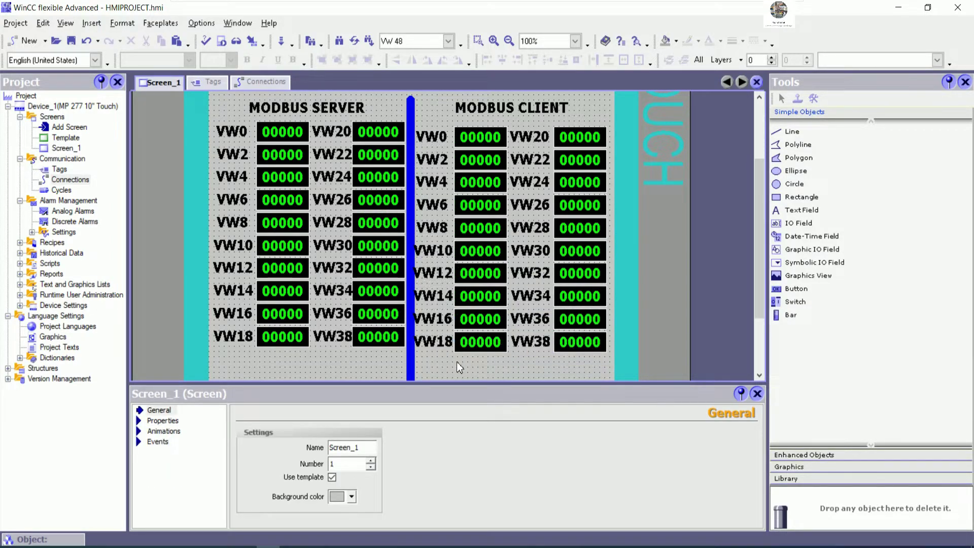
# Step: Select the client section's VW0 to VW18 labels and align them to the left
pyautogui.click(432, 345)
pyautogui.keyDown('shift'); pyautogui.click(432, 318); pyautogui.keyUp('shift')
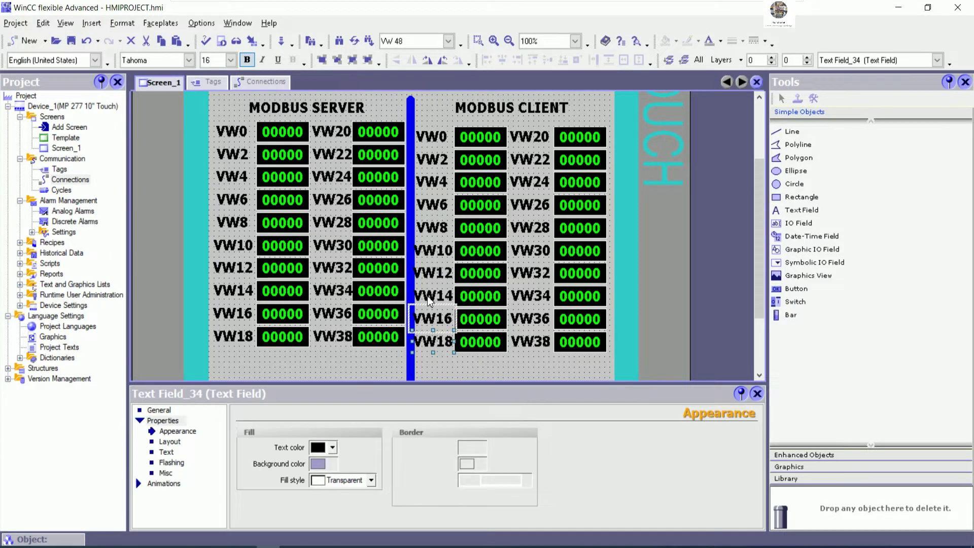
pyautogui.keyDown('shift'); pyautogui.click(432, 296); pyautogui.keyUp('shift')
pyautogui.keyDown('shift'); pyautogui.click(432, 274); pyautogui.keyUp('shift')
pyautogui.keyDown('shift'); pyautogui.click(431, 248); pyautogui.keyUp('shift')
pyautogui.keyDown('shift'); pyautogui.click(432, 227); pyautogui.keyUp('shift')
pyautogui.keyDown('shift'); pyautogui.click(432, 204); pyautogui.keyUp('shift')
pyautogui.keyDown('shift'); pyautogui.click(433, 182); pyautogui.keyUp('shift')
pyautogui.keyDown('shift'); pyautogui.click(433, 159); pyautogui.keyUp('shift')
pyautogui.keyDown('shift'); pyautogui.click(434, 137); pyautogui.keyUp('shift')
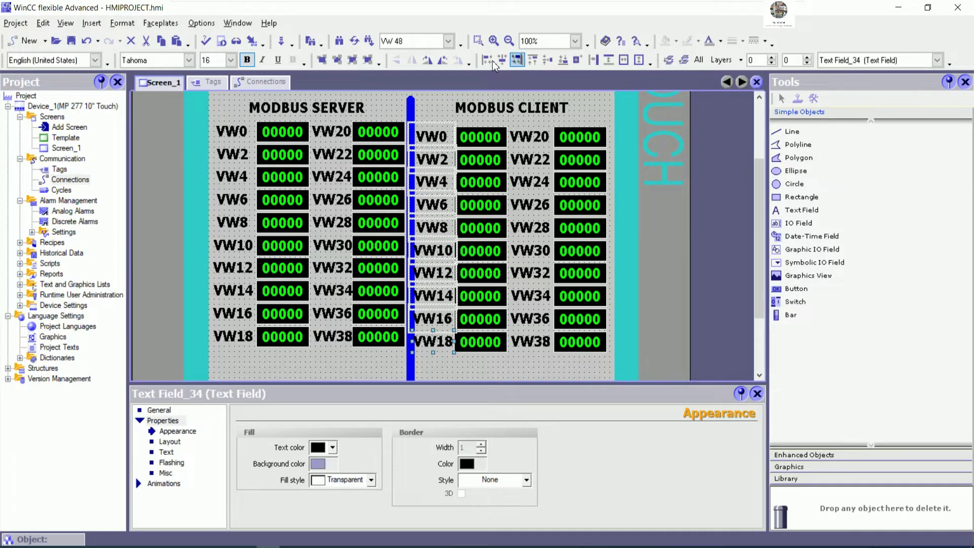
pyautogui.click(485, 60)
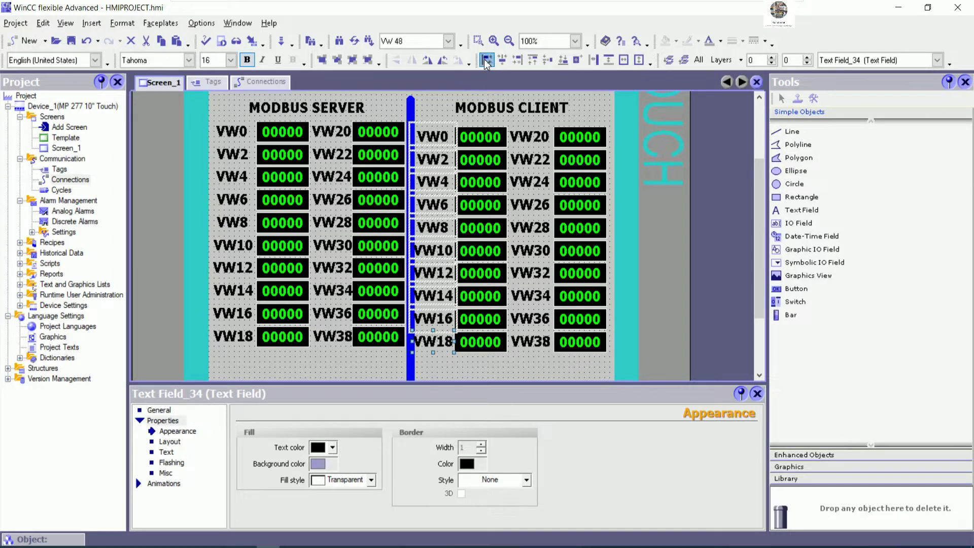
# Step: Select the server section's VW20 to VW38 labels with their IO fields and nudge them together slightly left
pyautogui.click(462, 369)
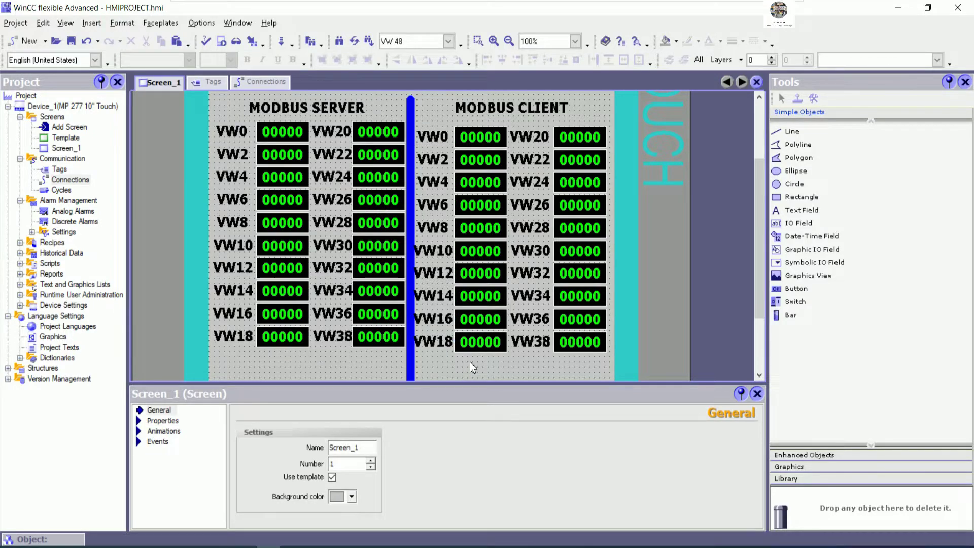
pyautogui.click(337, 336)
pyautogui.keyDown('shift'); pyautogui.click(335, 313); pyautogui.keyUp('shift')
pyautogui.keyDown('shift'); pyautogui.click(332, 290); pyautogui.keyUp('shift')
pyautogui.keyDown('shift'); pyautogui.click(337, 269); pyautogui.keyUp('shift')
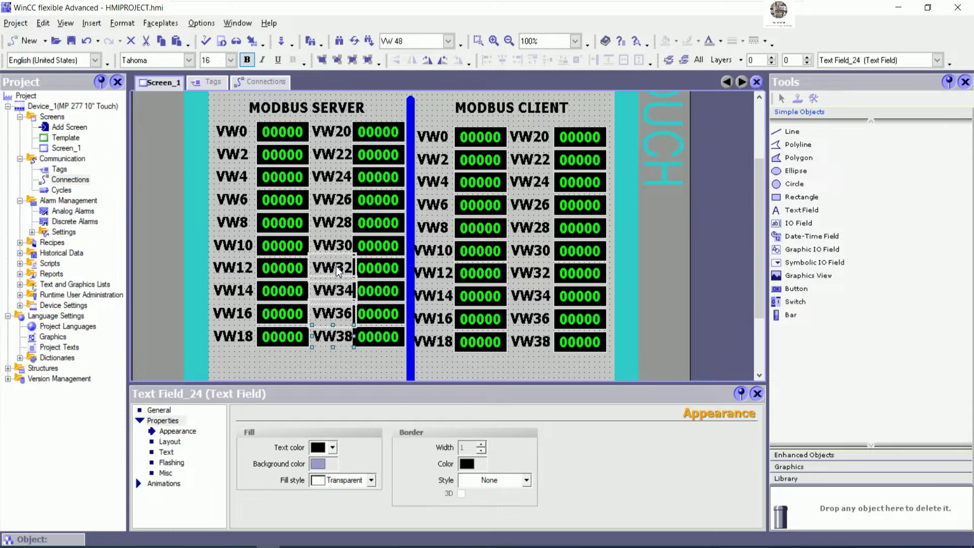
pyautogui.keyDown('shift'); pyautogui.click(330, 247); pyautogui.keyUp('shift')
pyautogui.keyDown('shift'); pyautogui.click(330, 224); pyautogui.keyUp('shift')
pyautogui.keyDown('shift'); pyautogui.click(329, 199); pyautogui.keyUp('shift')
pyautogui.keyDown('shift'); pyautogui.click(327, 178); pyautogui.keyUp('shift')
pyautogui.keyDown('shift'); pyautogui.click(330, 156); pyautogui.keyUp('shift')
pyautogui.keyDown('shift'); pyautogui.click(331, 137); pyautogui.keyUp('shift')
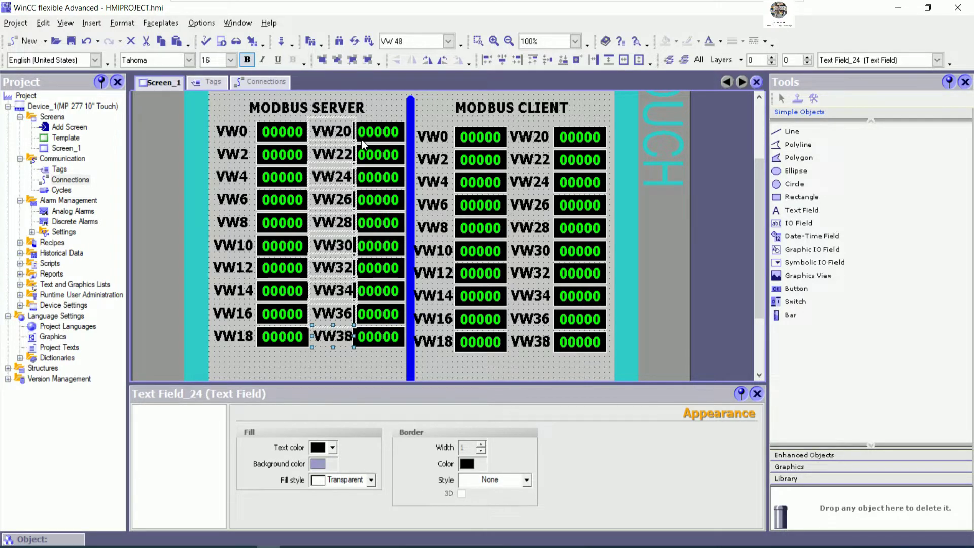
pyautogui.keyDown('shift'); pyautogui.click(377, 136); pyautogui.keyUp('shift')
pyautogui.keyDown('shift'); pyautogui.click(378, 155); pyautogui.keyUp('shift')
pyautogui.keyDown('shift'); pyautogui.click(377, 177); pyautogui.keyUp('shift')
pyautogui.keyDown('shift'); pyautogui.click(377, 201); pyautogui.keyUp('shift')
pyautogui.keyDown('shift'); pyautogui.click(374, 224); pyautogui.keyUp('shift')
pyautogui.keyDown('shift'); pyautogui.click(373, 245); pyautogui.keyUp('shift')
pyautogui.keyDown('shift'); pyautogui.click(374, 269); pyautogui.keyUp('shift')
pyautogui.keyDown('shift'); pyautogui.click(372, 290); pyautogui.keyUp('shift')
pyautogui.keyDown('shift'); pyautogui.click(373, 314); pyautogui.keyUp('shift')
pyautogui.keyDown('shift'); pyautogui.click(374, 337); pyautogui.keyUp('shift')
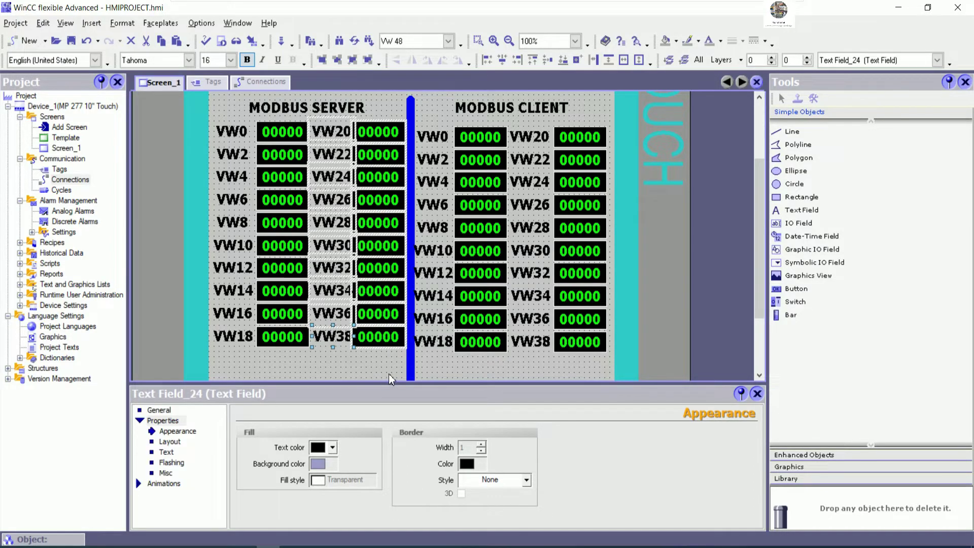
pyautogui.press('Left')
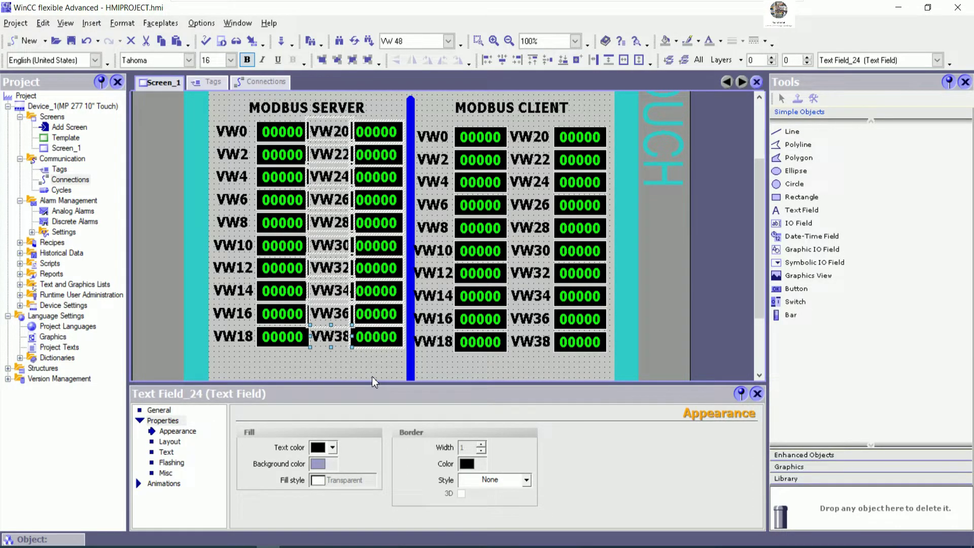
pyautogui.click(340, 366)
# Step: Nudge the blue vertical divider line slightly left, away from the client section's labels
pyautogui.click(407, 367)
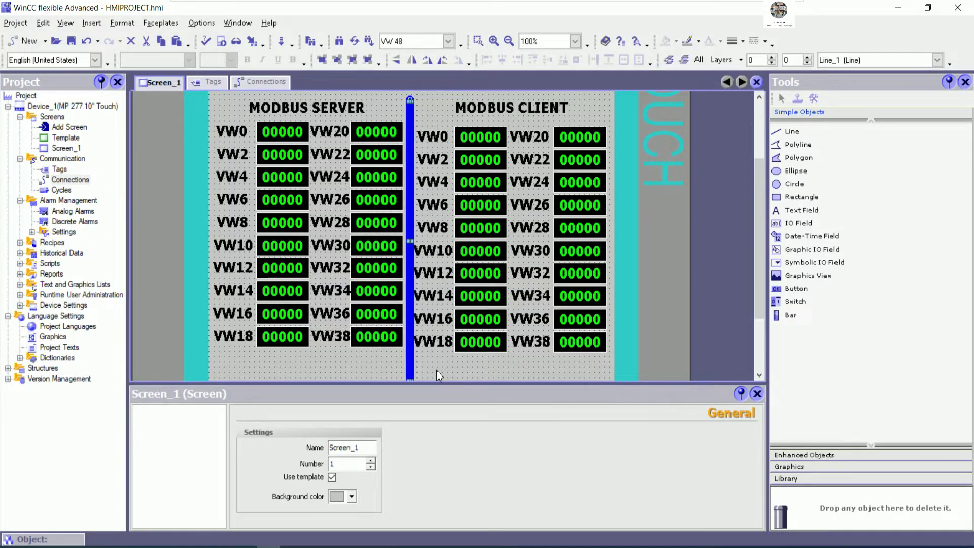
pyautogui.press('Left')
pyautogui.click(437, 375)
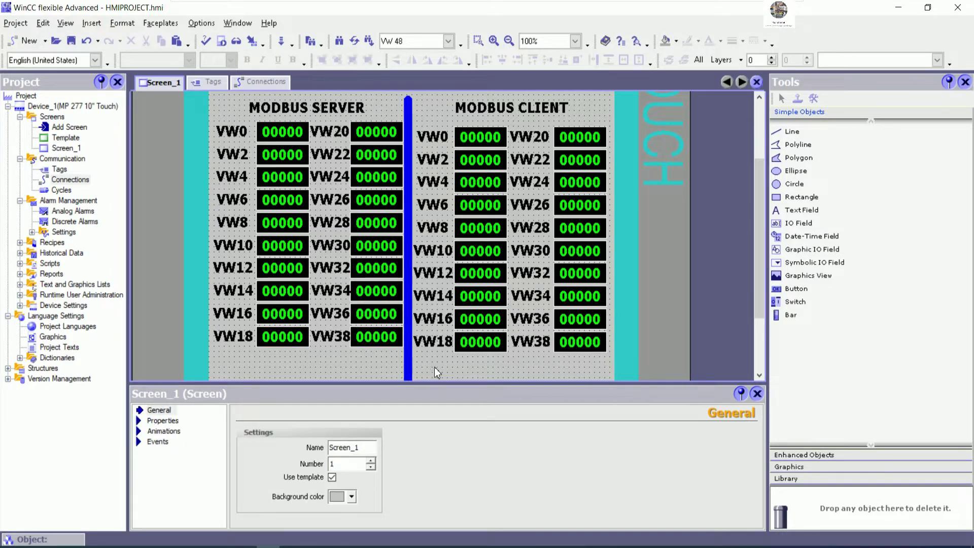
# Step: Change the text of the client section's VW0 label to VW10
pyautogui.click(443, 145)
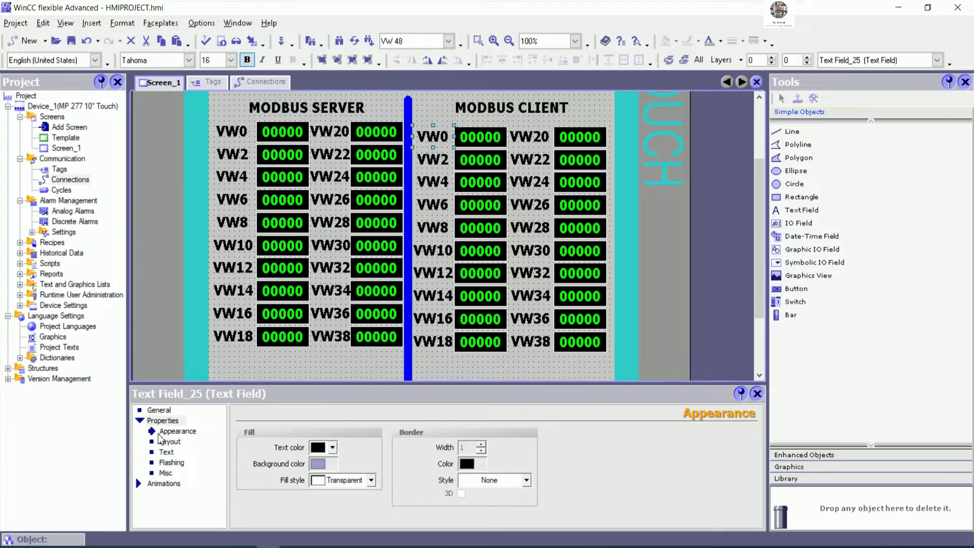
pyautogui.click(166, 453)
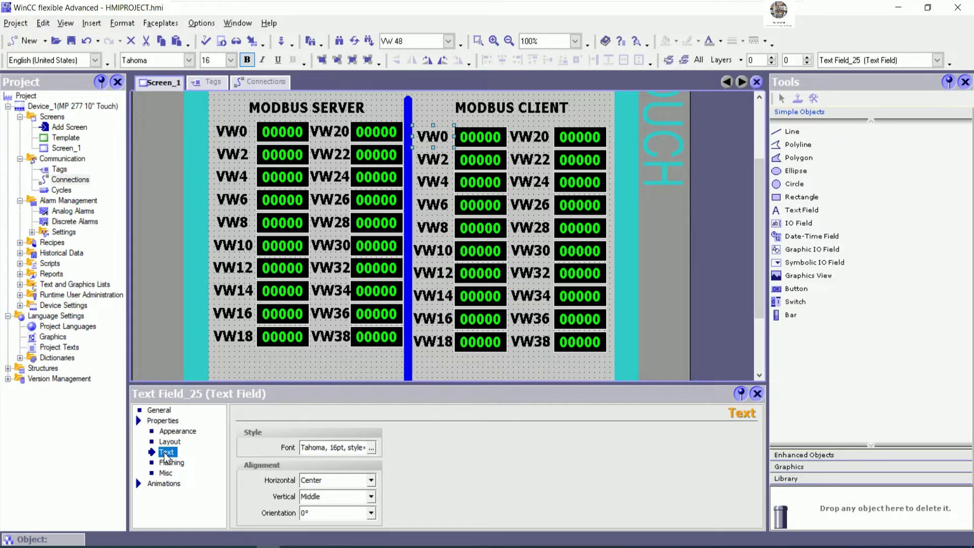
pyautogui.click(159, 409)
pyautogui.click(344, 462)
pyautogui.press('BackSpace')
pyautogui.write('10')
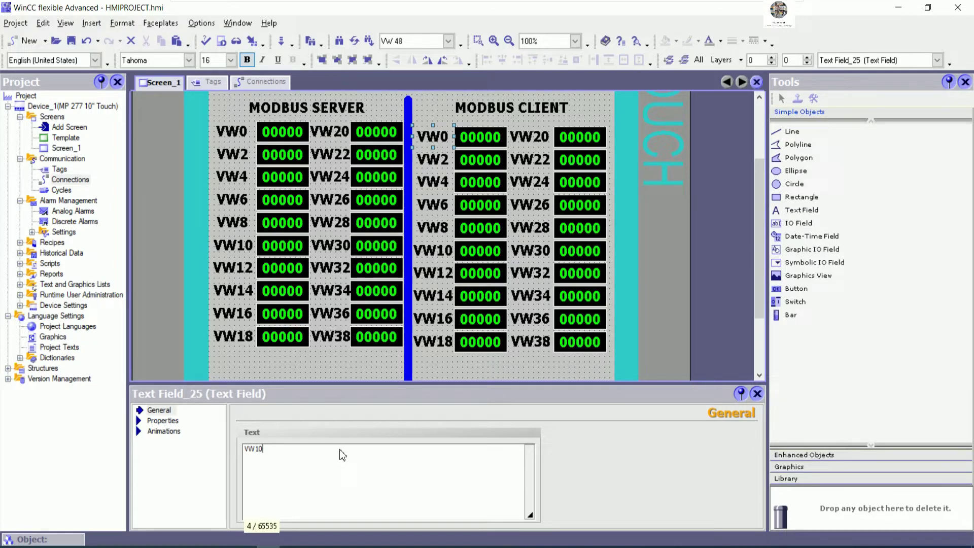
# Step: Change the client section's VW2, VW4, VW6 and VW8 labels to VW12, VW14, VW16 and VW18
pyautogui.click(437, 163)
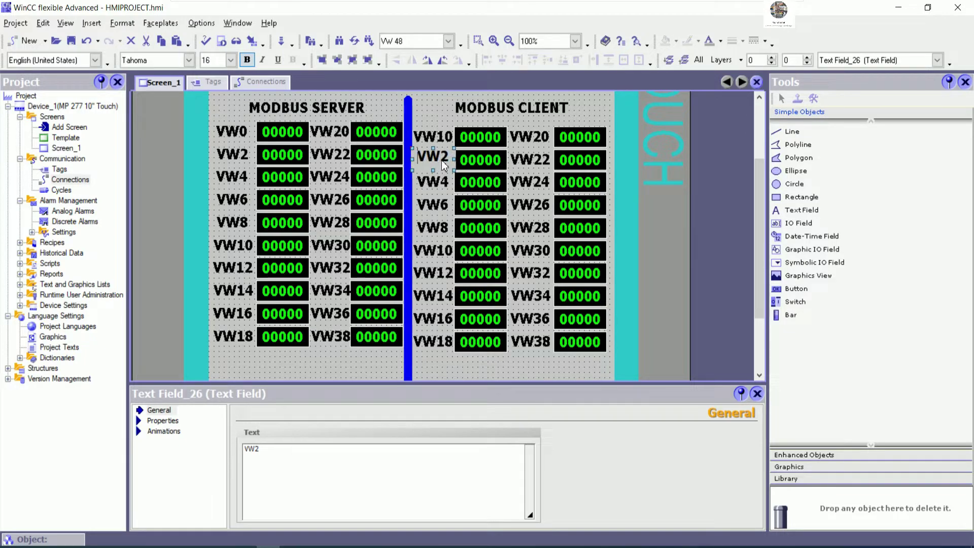
pyautogui.write('1')
pyautogui.click(437, 185)
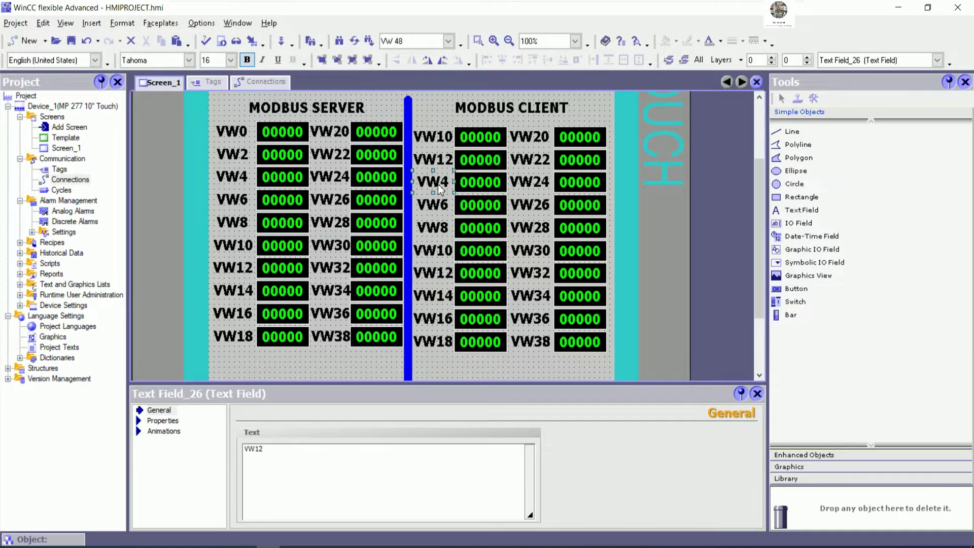
pyautogui.write('1')
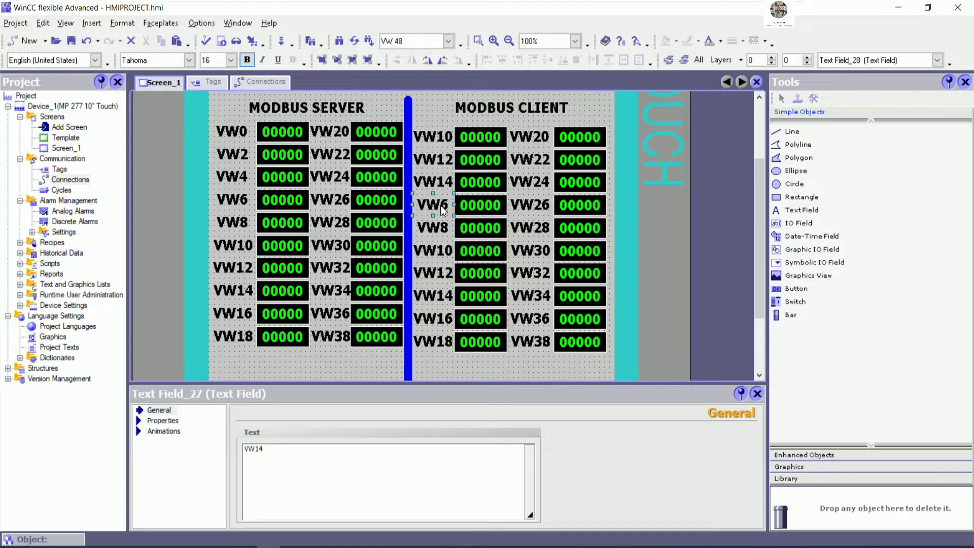
pyautogui.click(440, 205)
pyautogui.write('1')
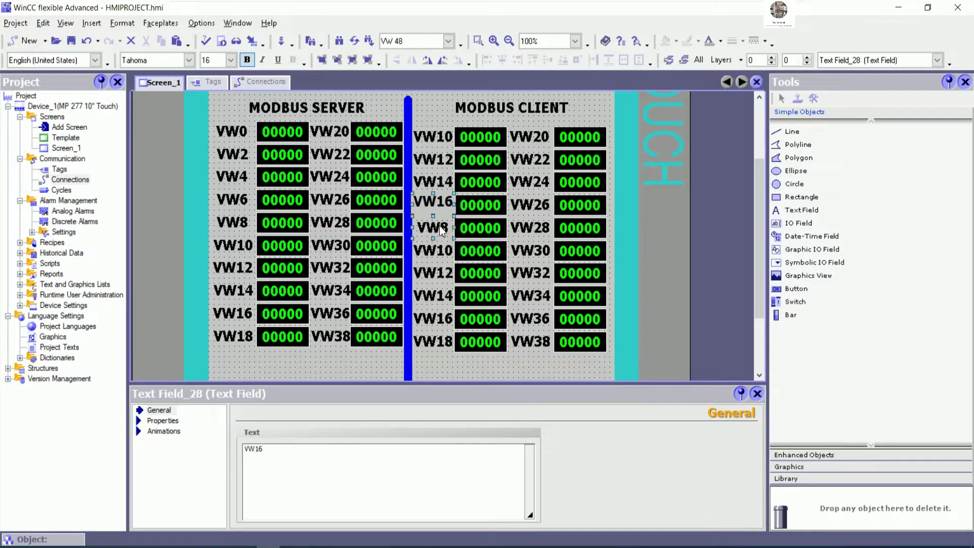
pyautogui.click(439, 226)
pyautogui.write('1')
# Step: Rename the sixth and seventh labels in the client section's first column as VW20 and VW22
pyautogui.click(440, 247)
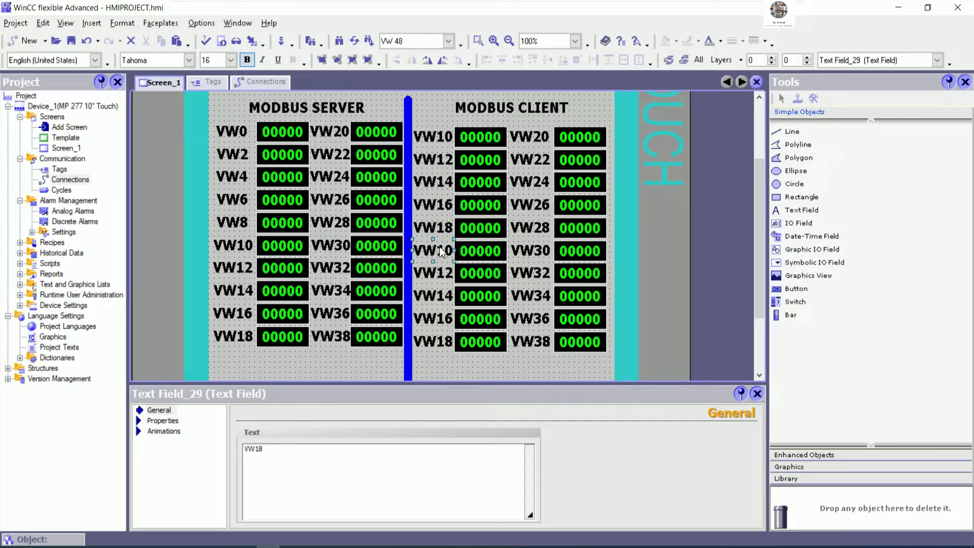
pyautogui.doubleClick(439, 245)
pyautogui.write('2')
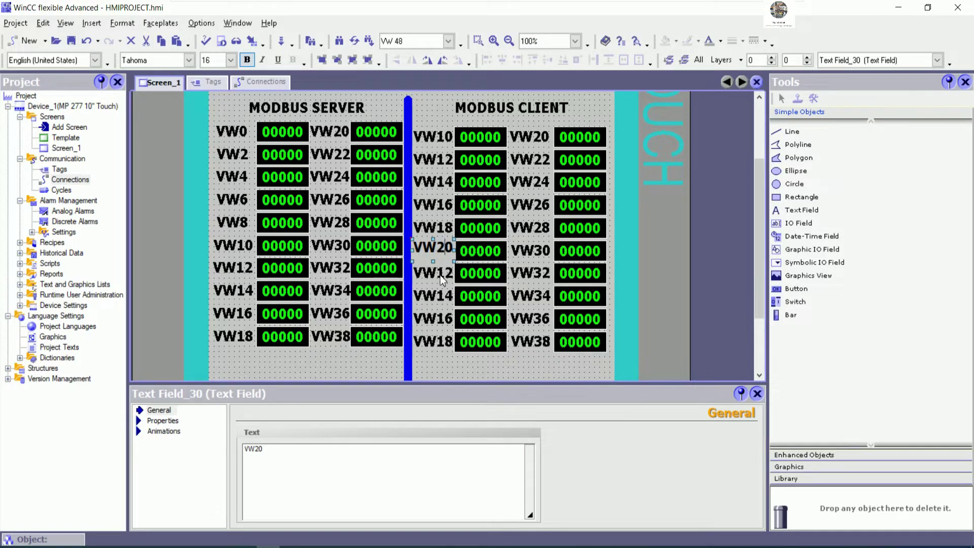
pyautogui.click(441, 275)
pyautogui.doubleClick(444, 279)
pyautogui.press('BackSpace')
pyautogui.write('2')
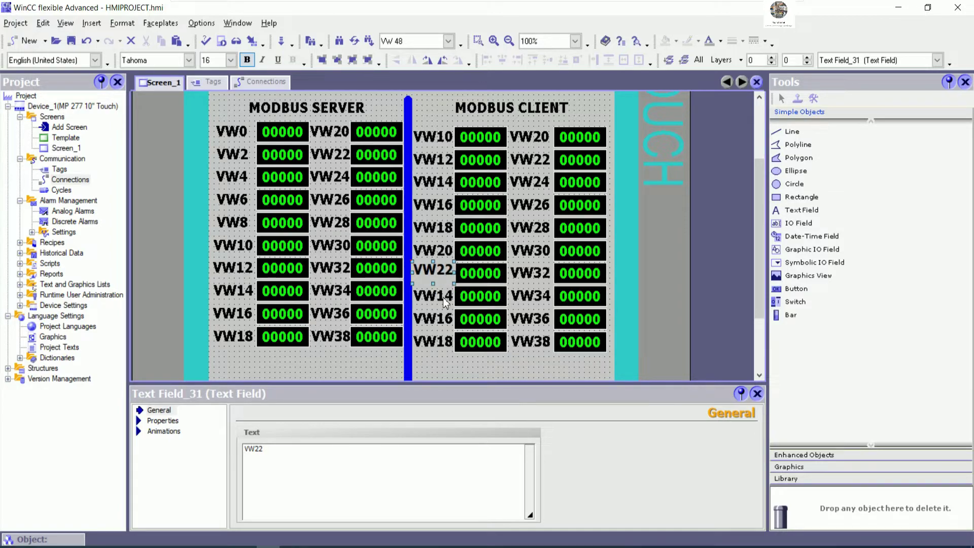
# Step: Rename the last three labels in the client section's first column as VW24, VW26 and VW28
pyautogui.doubleClick(441, 297)
pyautogui.press('BackSpace')
pyautogui.write('2')
pyautogui.click(435, 321)
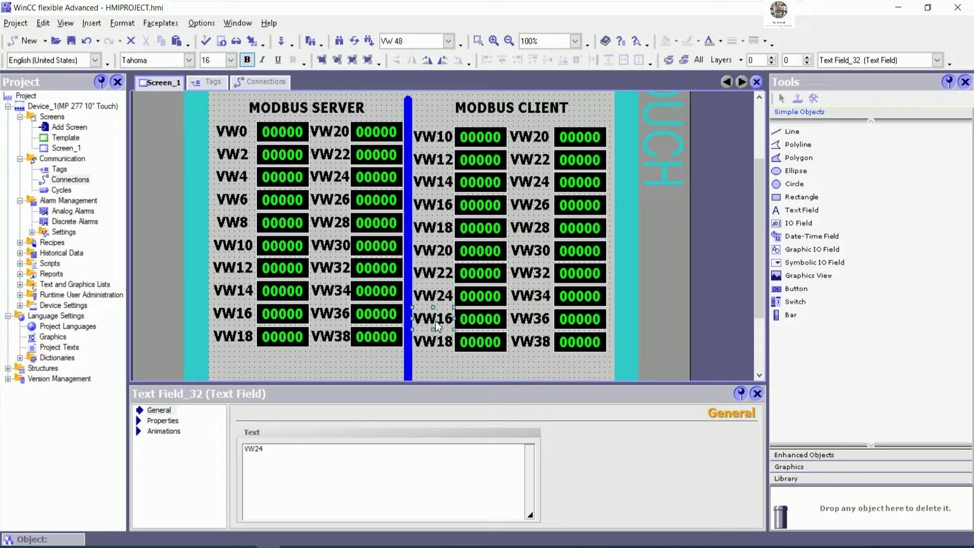
pyautogui.press('BackSpace')
pyautogui.write('2')
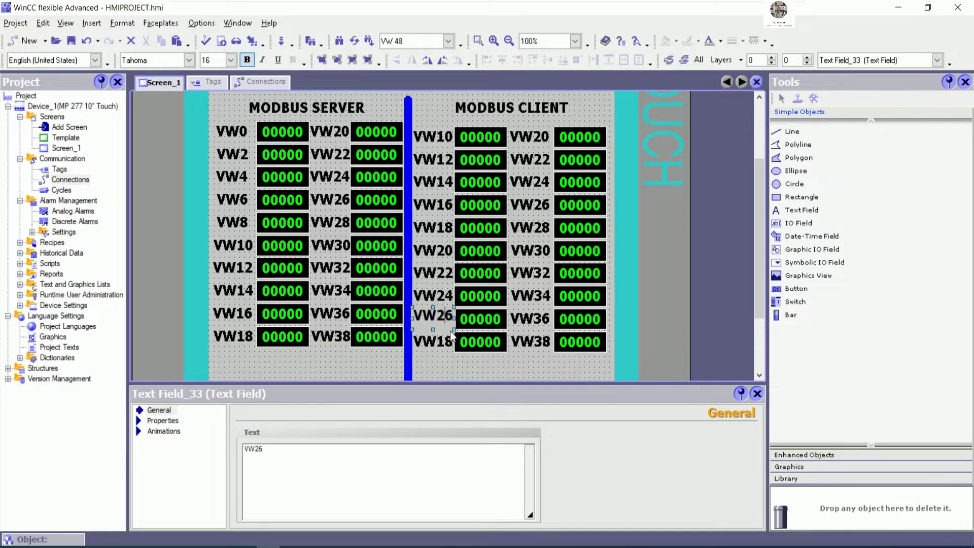
pyautogui.click(437, 341)
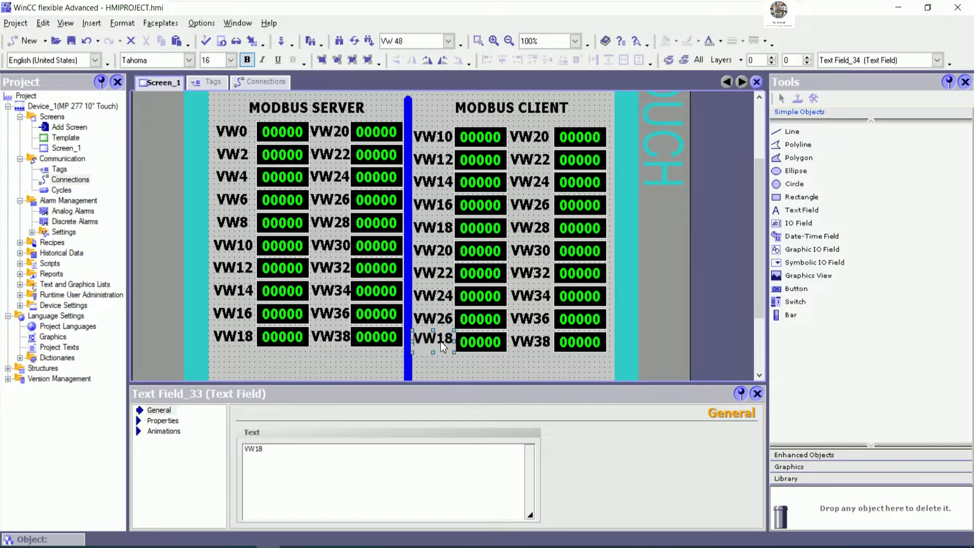
pyautogui.write('VW28')
# Step: Rename the first three labels in the client section's second column as VW30, VW32 and VW34
pyautogui.click(536, 135)
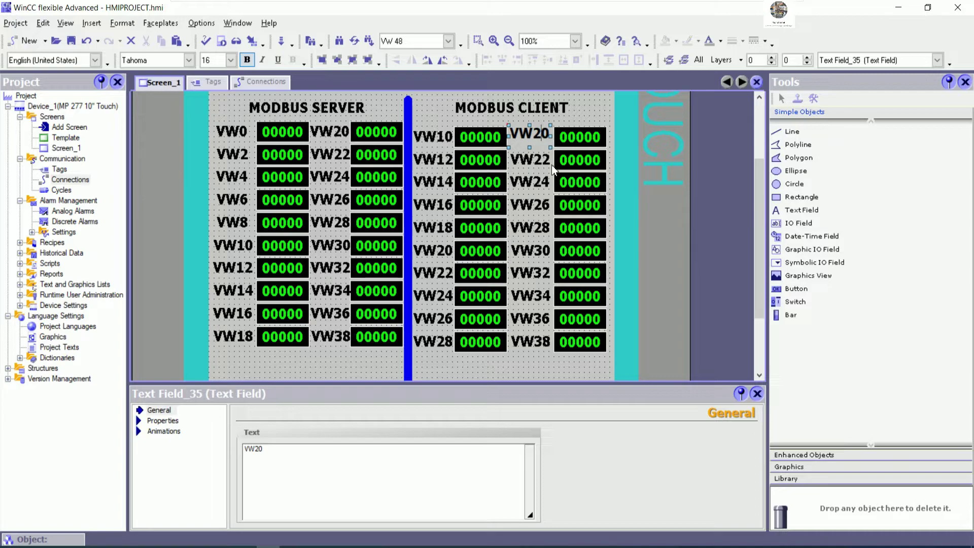
pyautogui.write('VW')
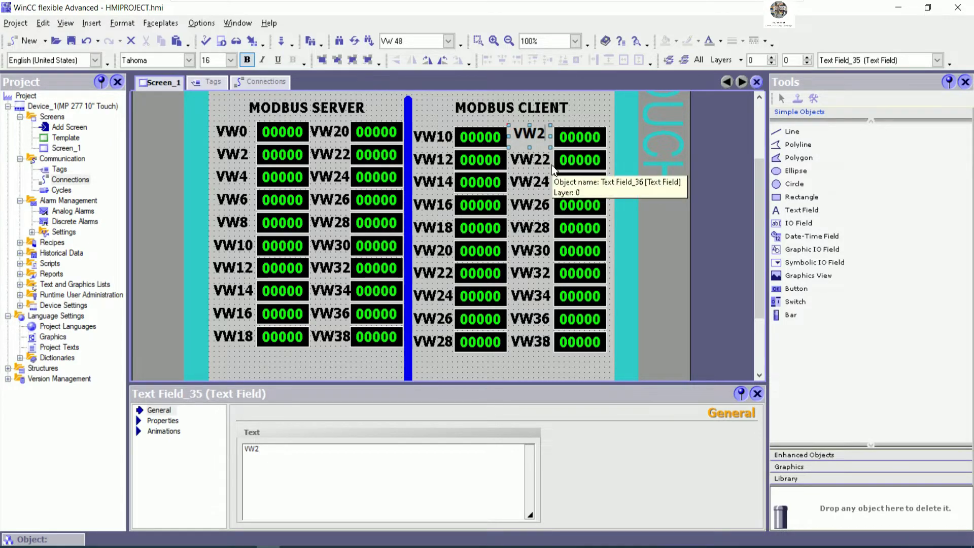
pyautogui.write('30')
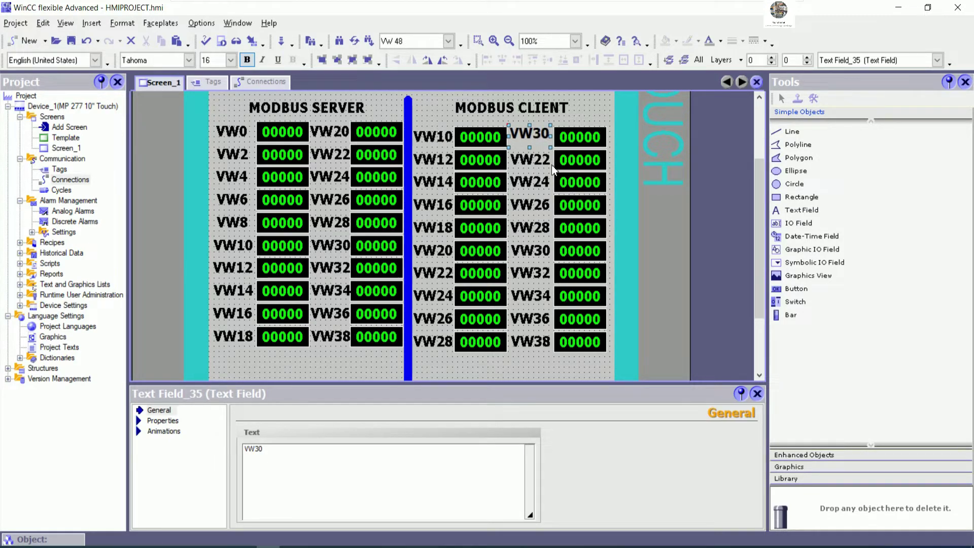
pyautogui.click(541, 163)
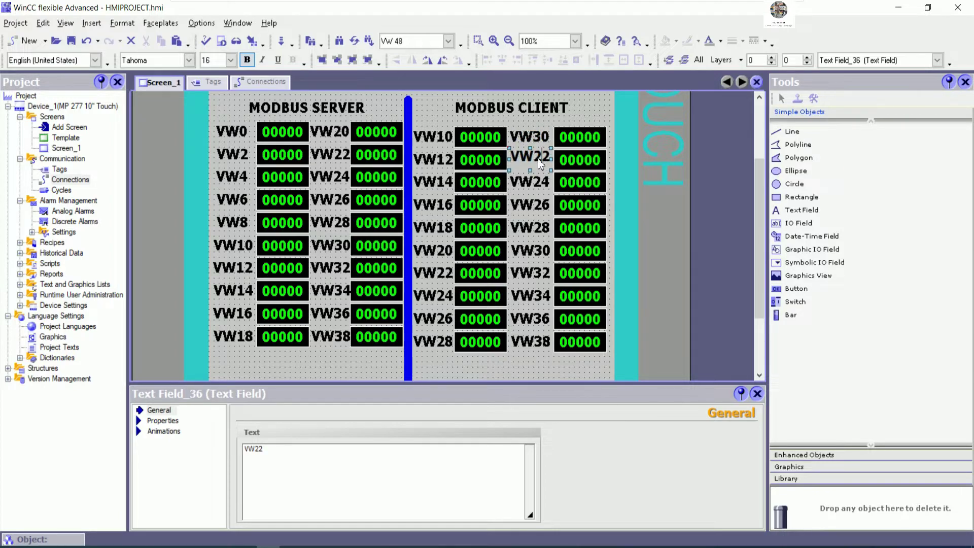
pyautogui.write('3')
pyautogui.doubleClick(539, 183)
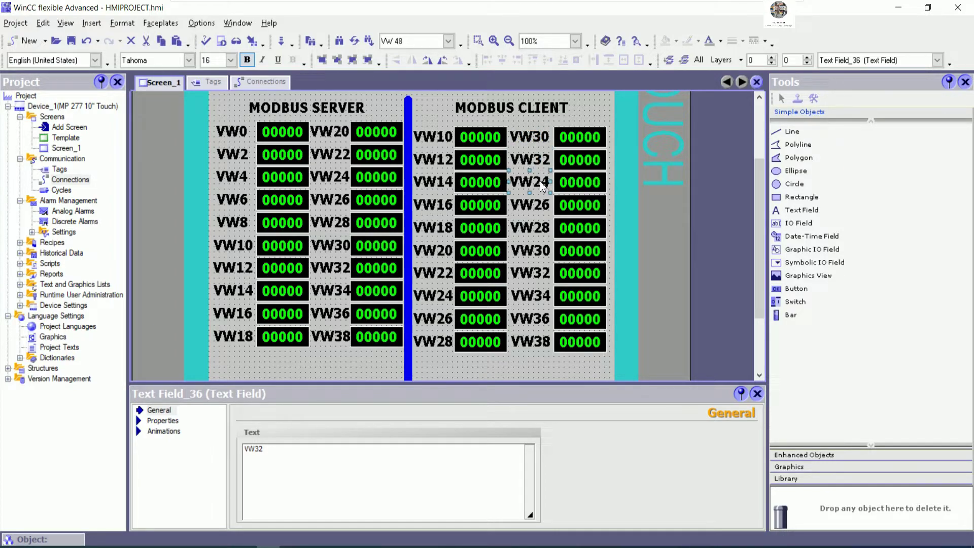
pyautogui.click(538, 180)
pyautogui.write('3')
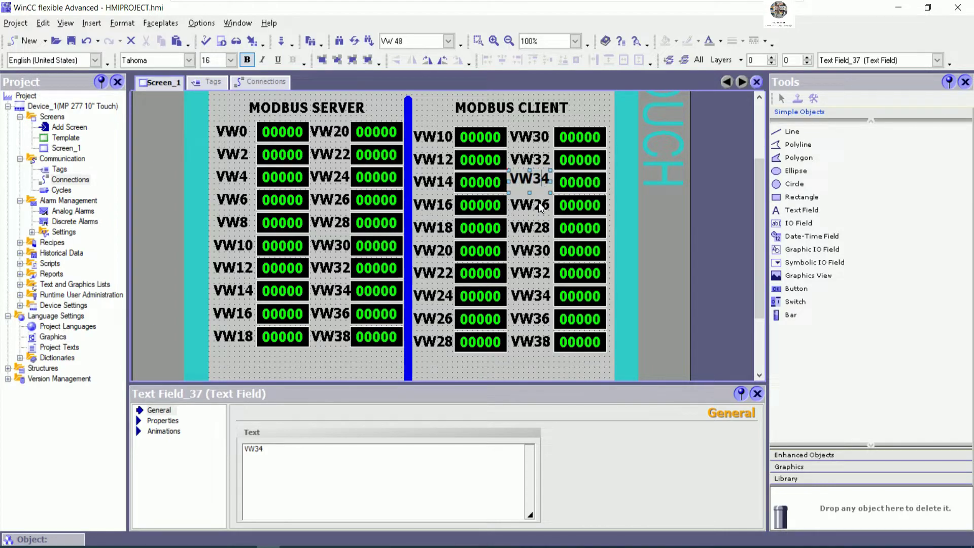
# Step: Rename the fourth and fifth labels in the client section's second column as VW36 and VW38
pyautogui.doubleClick(540, 203)
pyautogui.hotkey('shift', 'Left')
pyautogui.write('3')
pyautogui.doubleClick(540, 226)
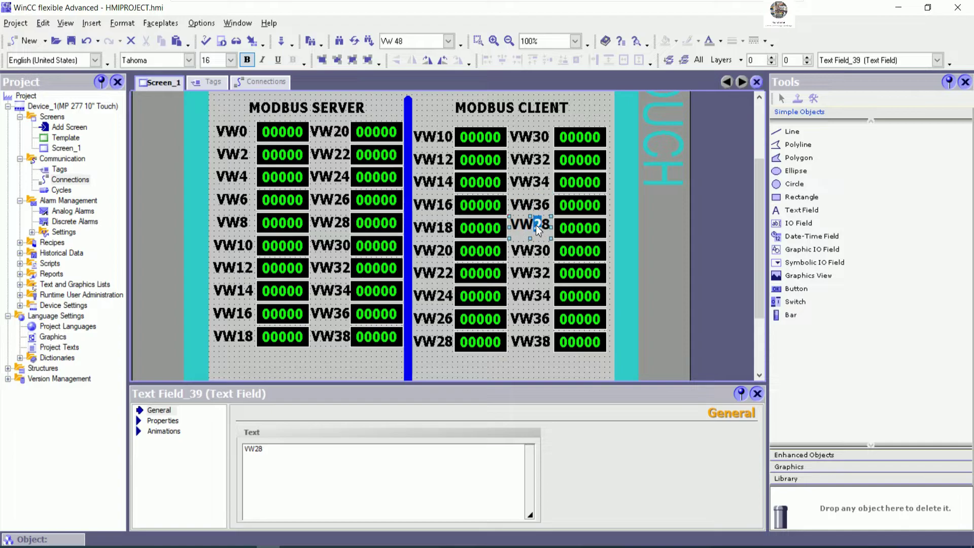
pyautogui.write('3')
# Step: Rename the sixth and seventh labels in the client section's second column as VW40 and VW42
pyautogui.click(540, 248)
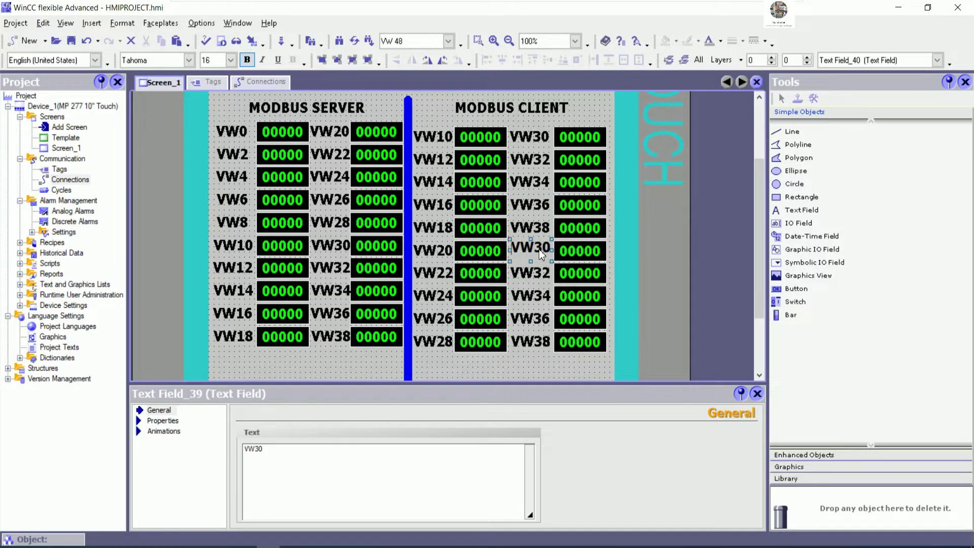
pyautogui.doubleClick(537, 248)
pyautogui.hotkey('shift', 'Left')
pyautogui.write('4')
pyautogui.click(541, 272)
pyautogui.doubleClick(537, 272)
pyautogui.hotkey('shift', 'Left')
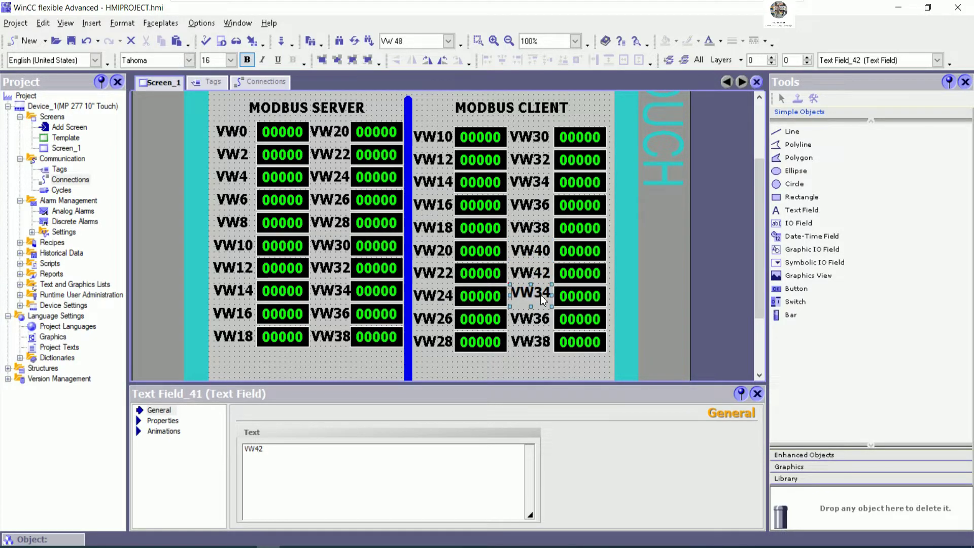
# Step: Rename the last three labels in the client section's second column as VW44, VW46 and VW48
pyautogui.doubleClick(535, 295)
pyautogui.write('VW44')
pyautogui.click(542, 321)
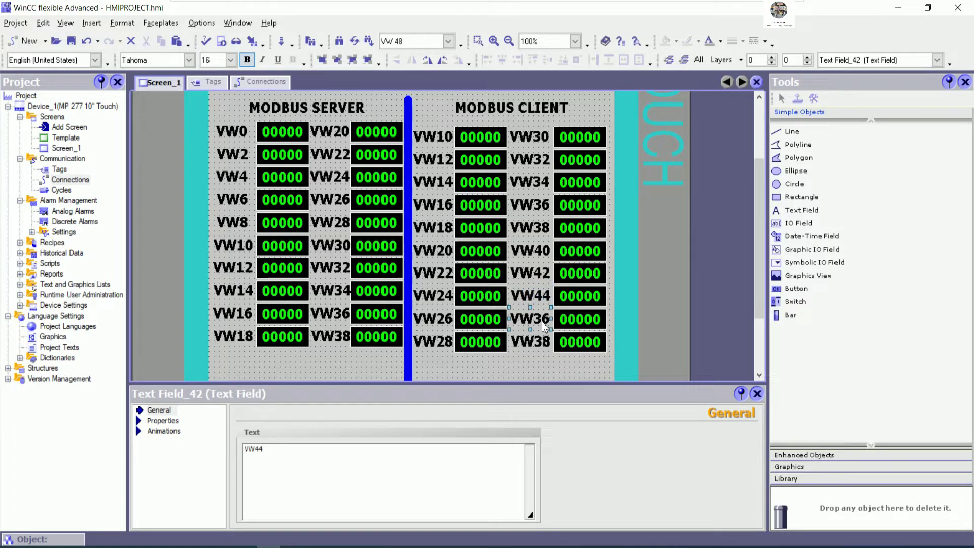
pyautogui.write('4')
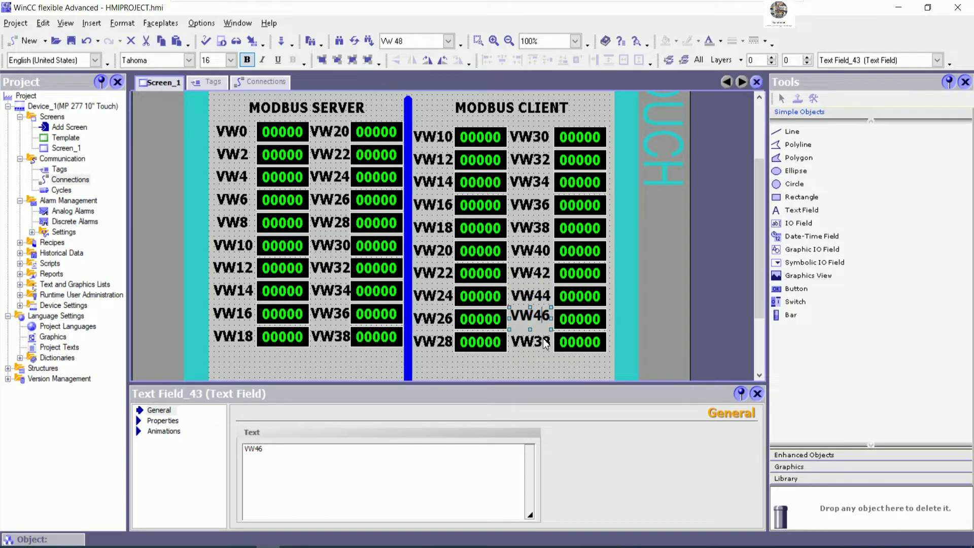
pyautogui.click(542, 339)
pyautogui.write('4')
pyautogui.click(548, 372)
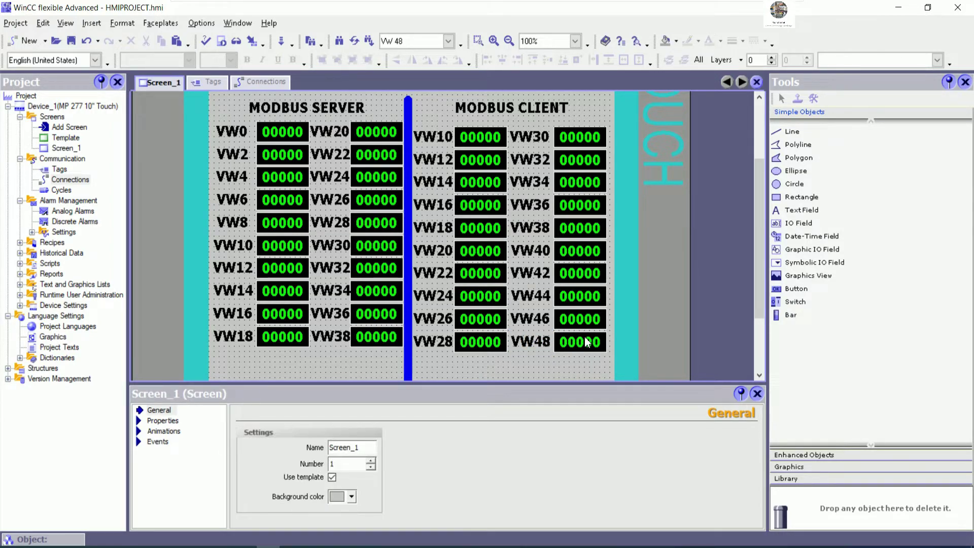
# Step: Shorten the blue divider line from its lower end so it stops just below the last row of IO fields
pyautogui.scroll(3, 536, 293)
pyautogui.scroll(-3, 537, 293)
pyautogui.scroll(-3, 443, 334)
pyautogui.click(409, 303)
pyautogui.moveTo(408, 292); pyautogui.dragTo(409, 270)
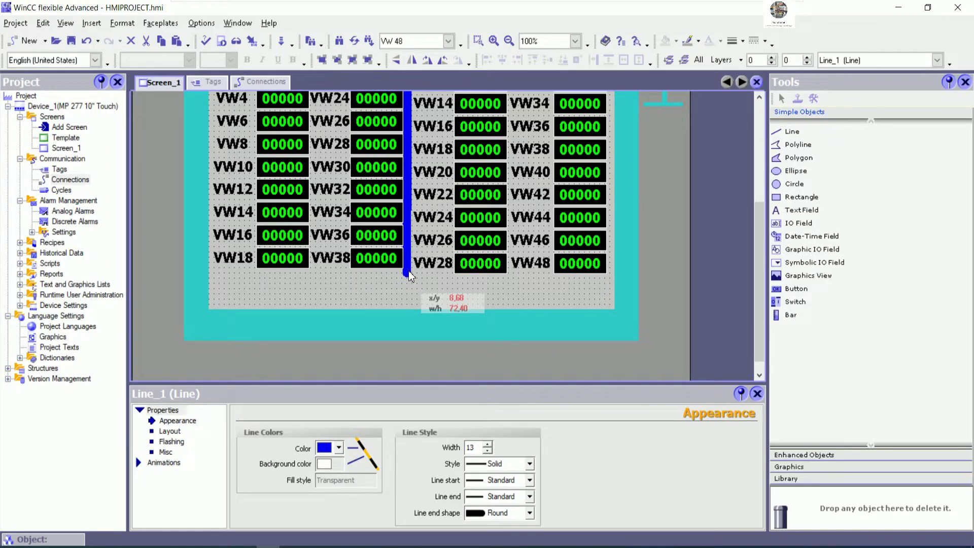
# Step: Nudge the shortened blue divider line slightly down between the server and client sections
pyautogui.scroll(6, 440, 294)
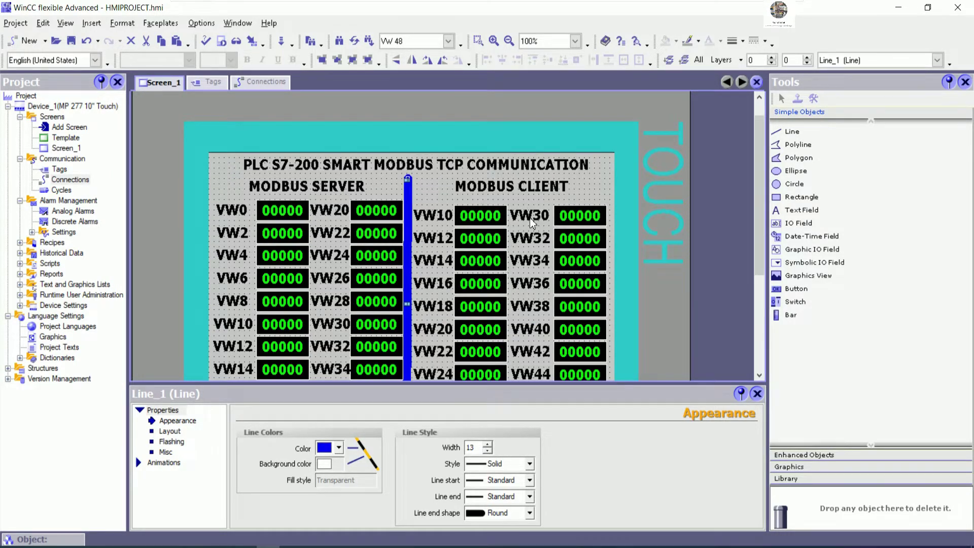
pyautogui.scroll(-3, 538, 223)
pyautogui.press('Down')
pyautogui.press('Down')
pyautogui.press('Down')
pyautogui.press('Down')
pyautogui.press('Down')
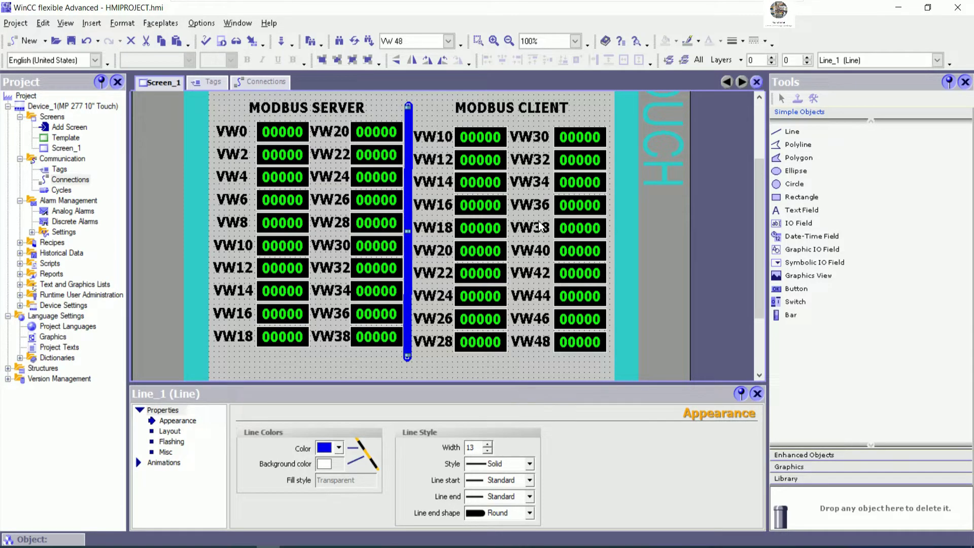
# Step: Extend the lower end of the blue divider line slightly further below the last row of IO fields
pyautogui.click(444, 370)
pyautogui.click(410, 356)
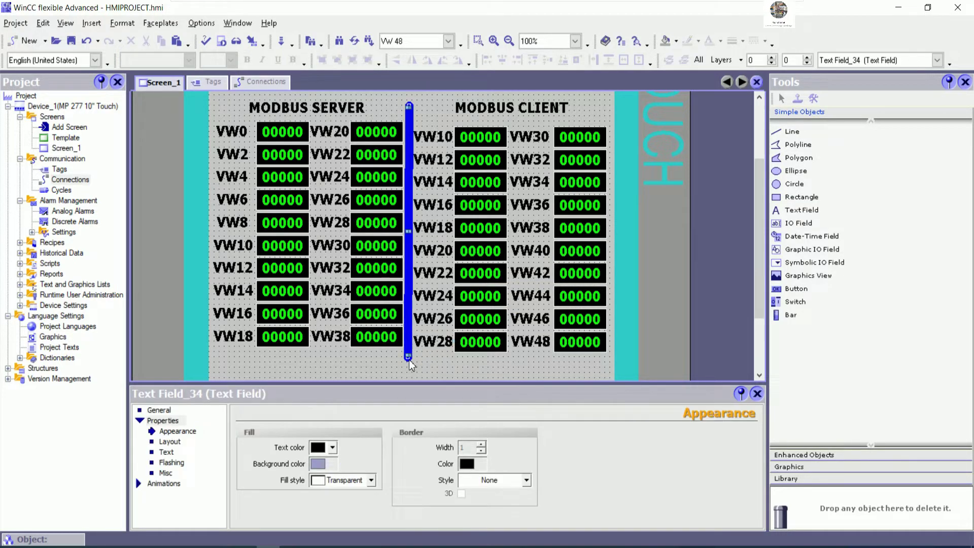
pyautogui.click(408, 360)
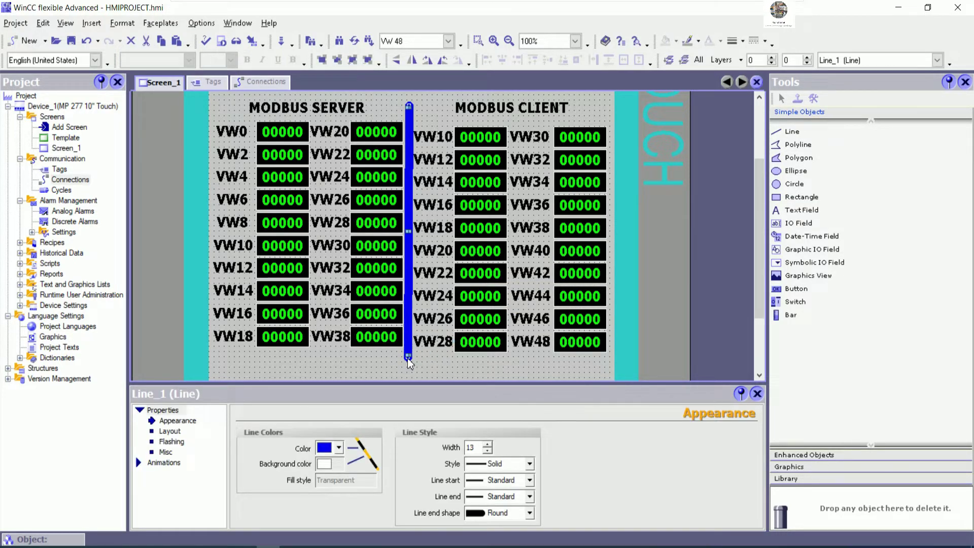
pyautogui.moveTo(408, 358); pyautogui.dragTo(410, 366)
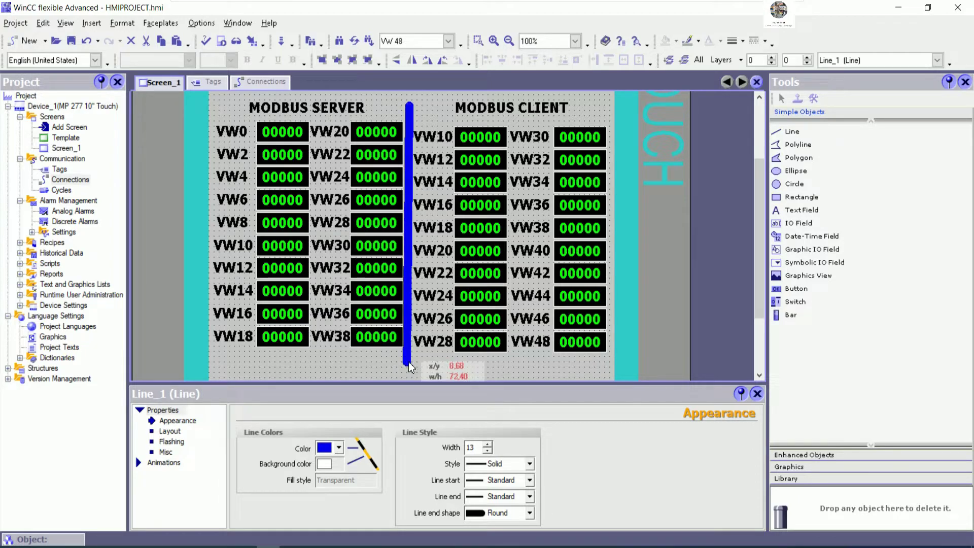
pyautogui.click(443, 361)
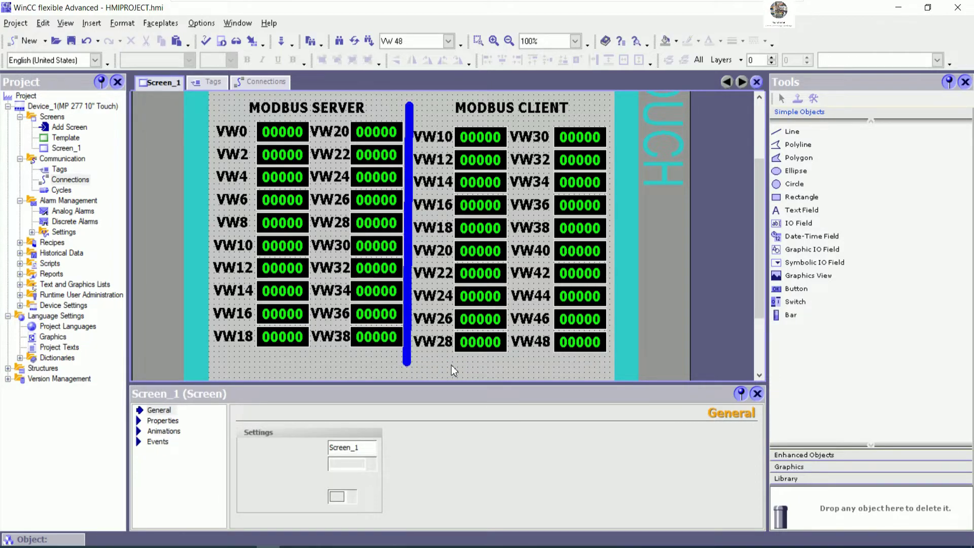
# Step: Align the blue divider line's upper end with its lower end so it is vertical, and nudge the line two steps right
pyautogui.click(408, 127)
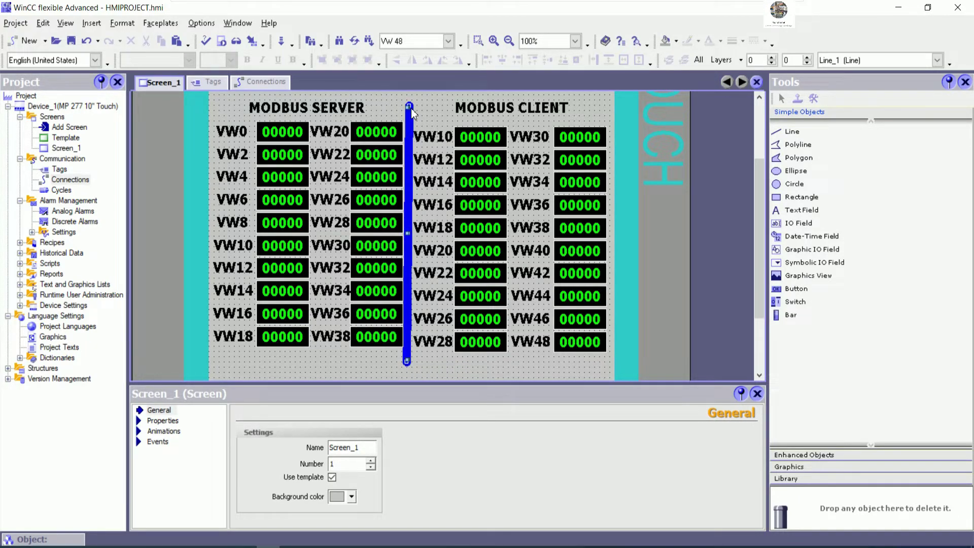
pyautogui.moveTo(409, 107); pyautogui.dragTo(406, 105)
pyautogui.click(468, 370)
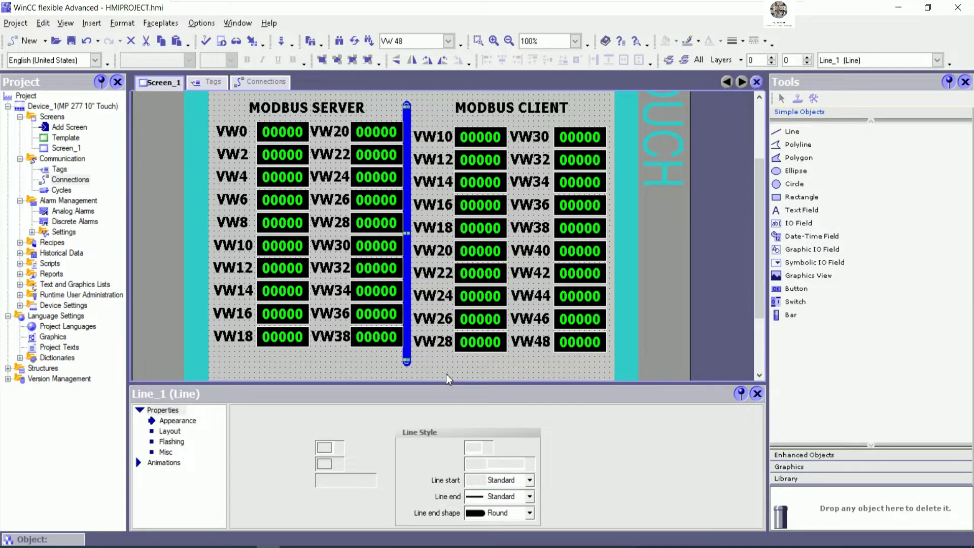
pyautogui.press('Right')
pyautogui.press('Right')
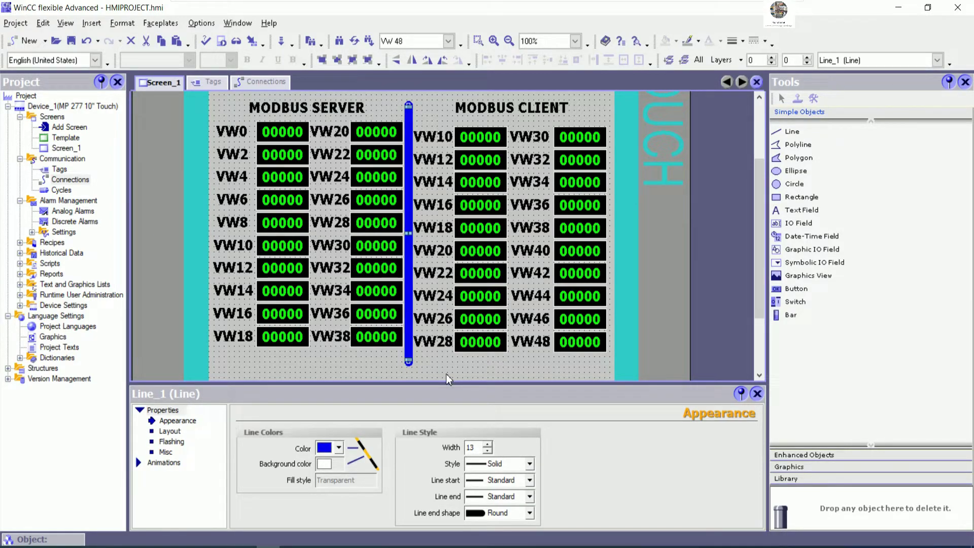
pyautogui.click(431, 363)
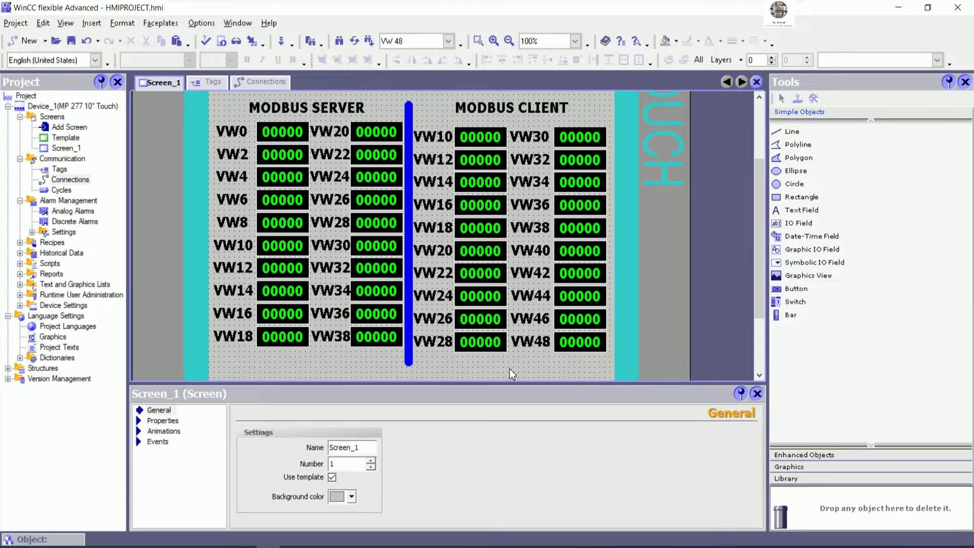
# Step: Link the client section's VW10 IO field to the process tag RECCIVE_WORD1
pyautogui.click(488, 145)
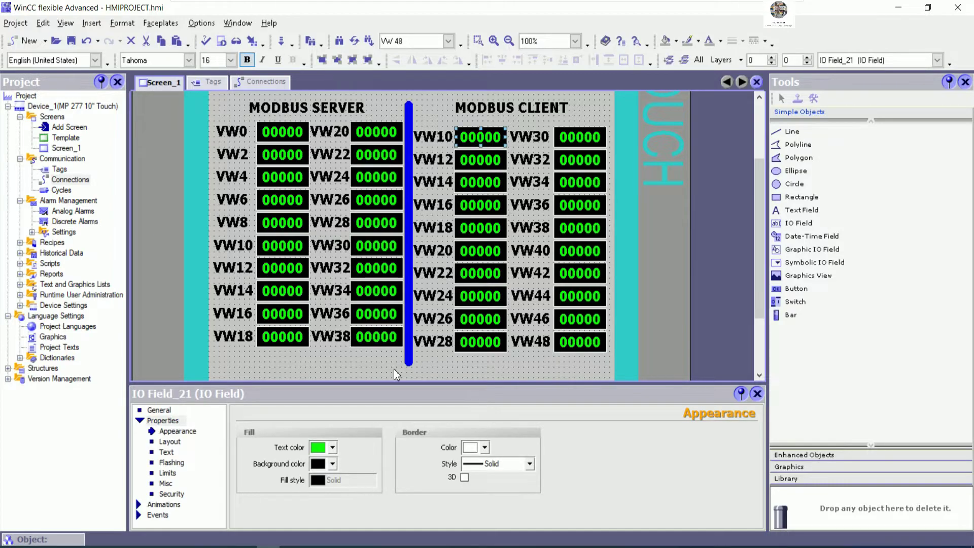
pyautogui.click(159, 410)
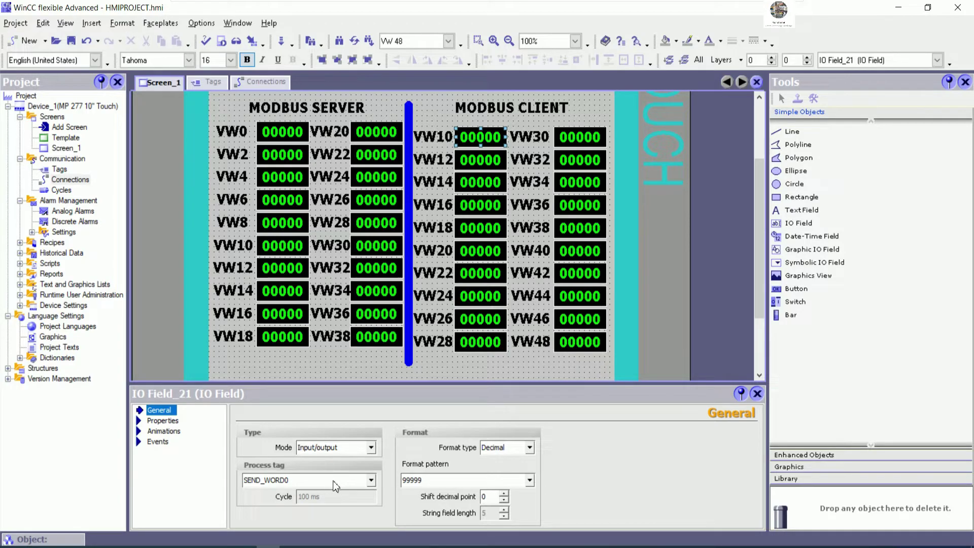
pyautogui.moveTo(333, 480); pyautogui.dragTo(243, 477)
pyautogui.write('RE')
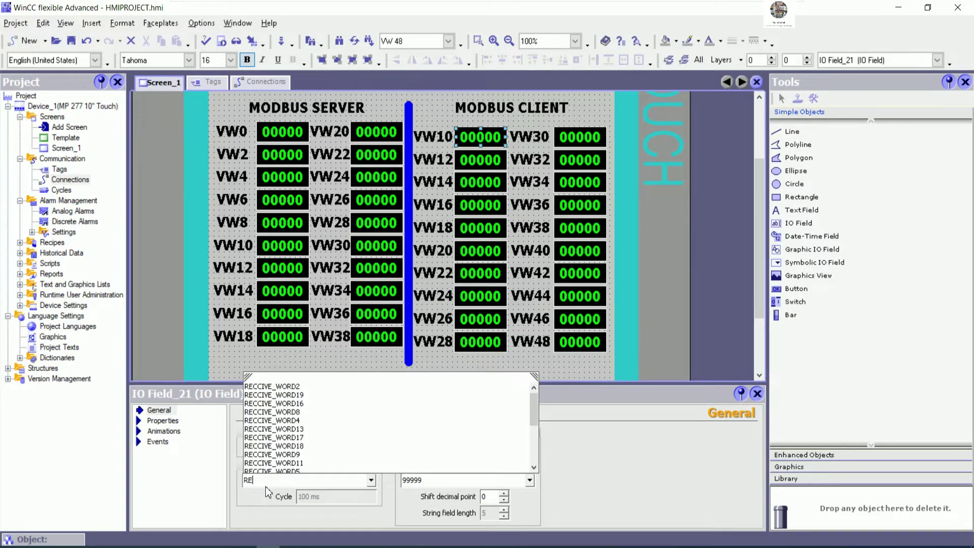
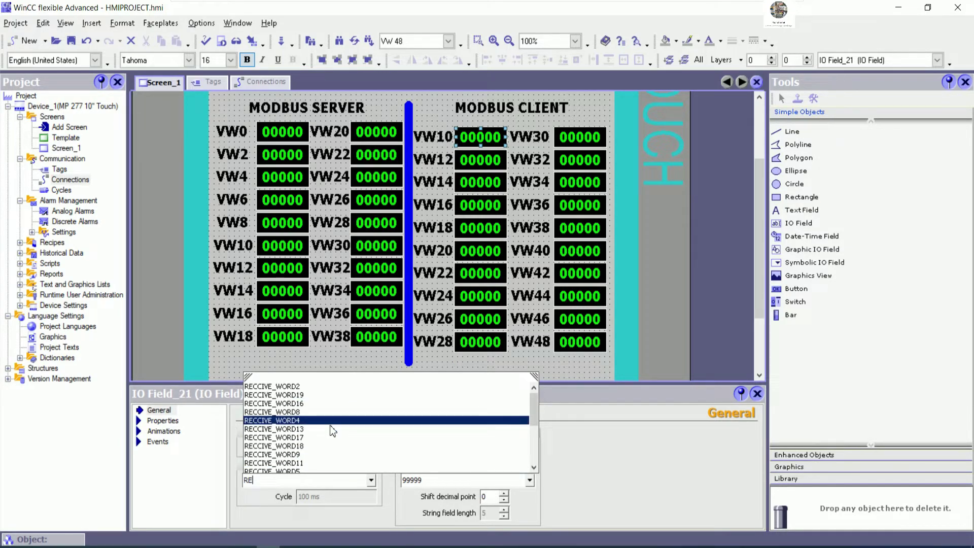
pyautogui.moveTo(531, 412); pyautogui.dragTo(527, 459)
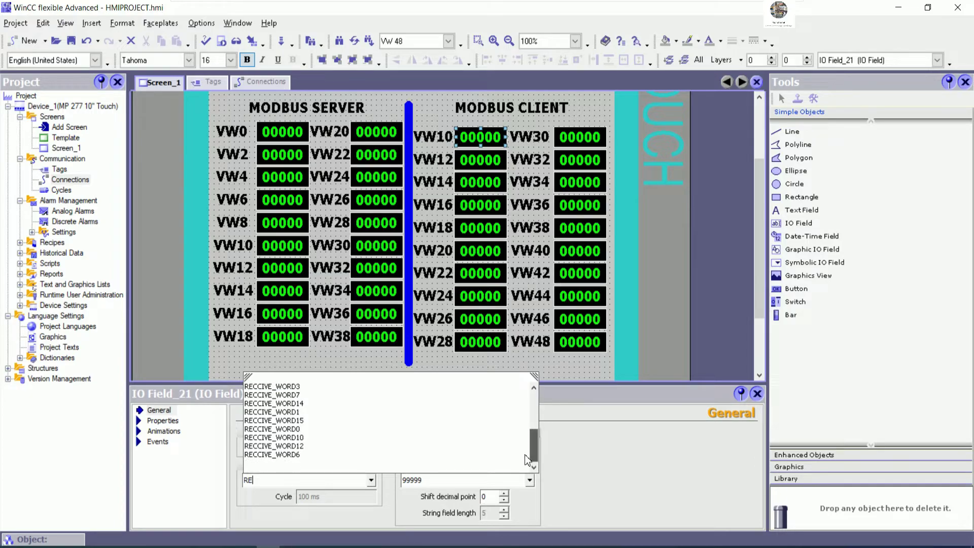
pyautogui.click(310, 412)
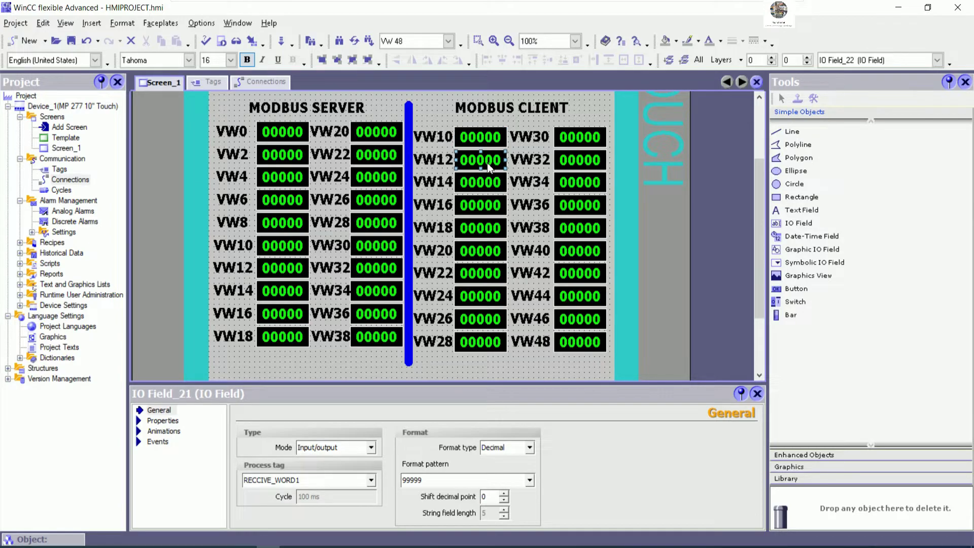
# Step: Link the client section's VW12 IO field to the process tag RECCIVE_WORD2
pyautogui.click(370, 480)
pyautogui.scroll(-2, 368, 419)
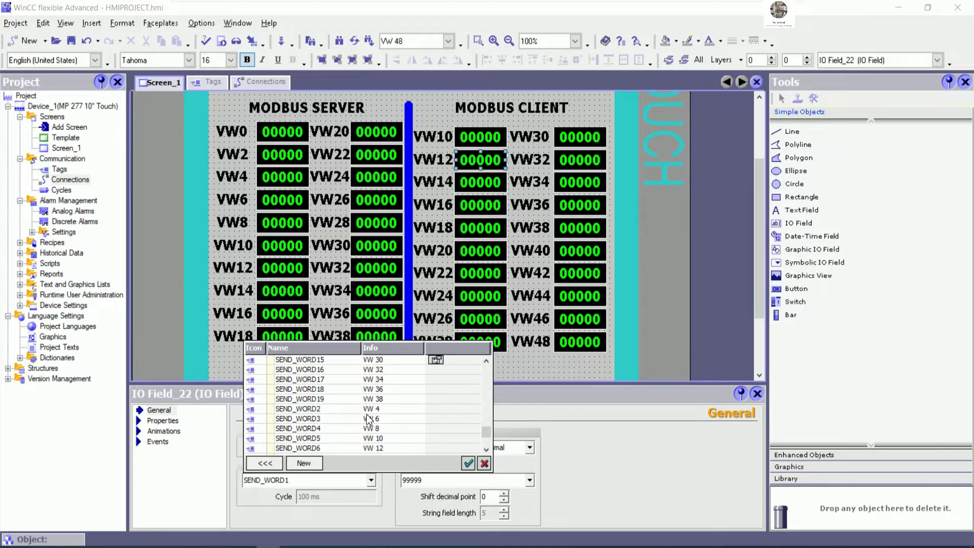
pyautogui.scroll(-1, 369, 419)
pyautogui.scroll(3, 369, 416)
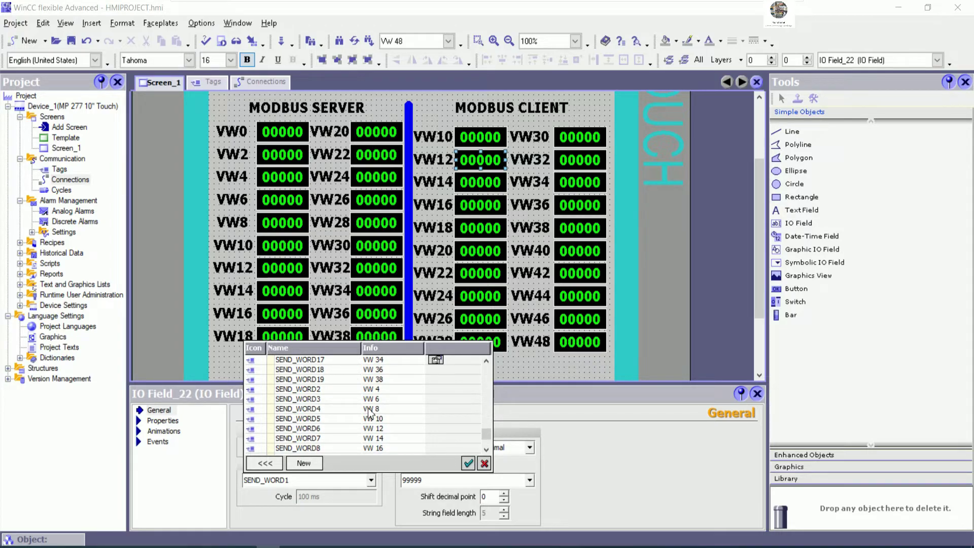
pyautogui.scroll(1, 369, 402)
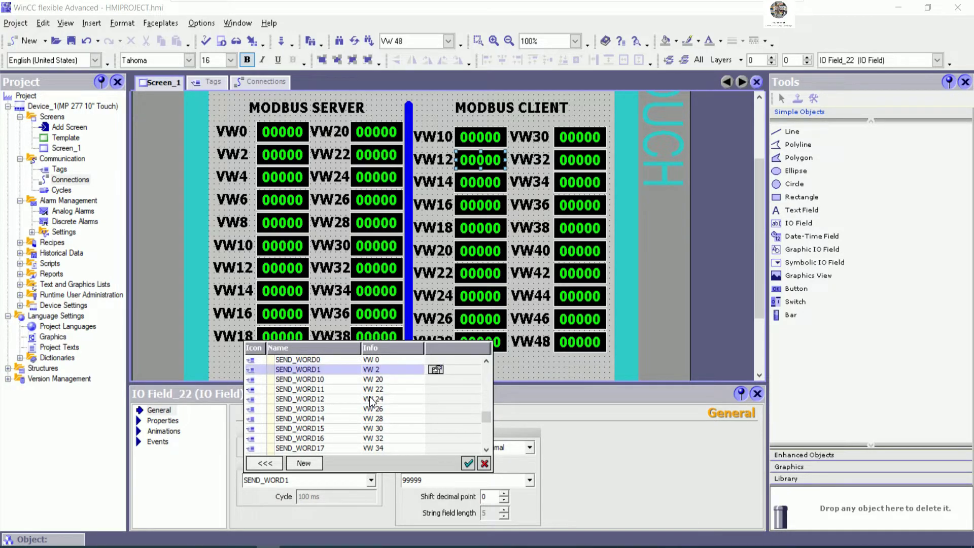
pyautogui.scroll(-2, 371, 403)
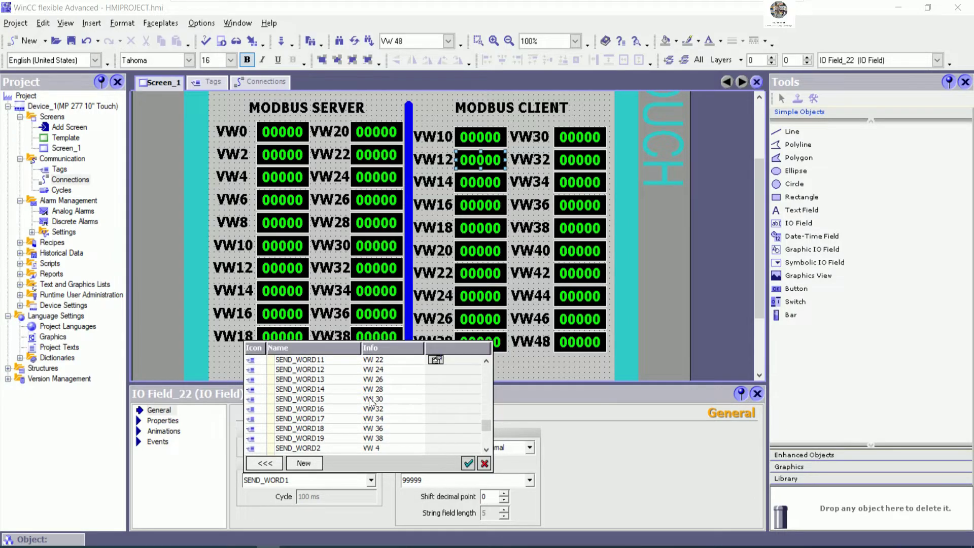
pyautogui.scroll(5, 371, 401)
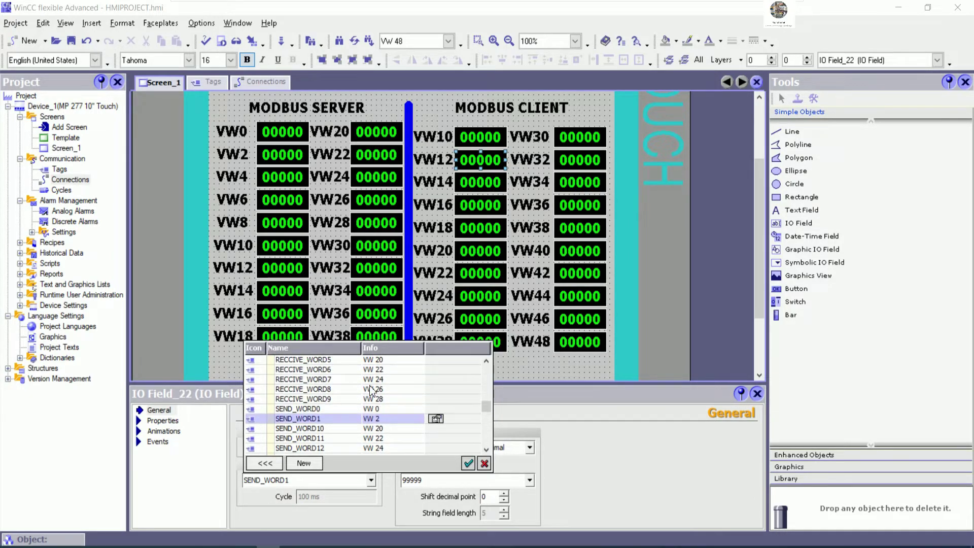
pyautogui.scroll(4, 373, 385)
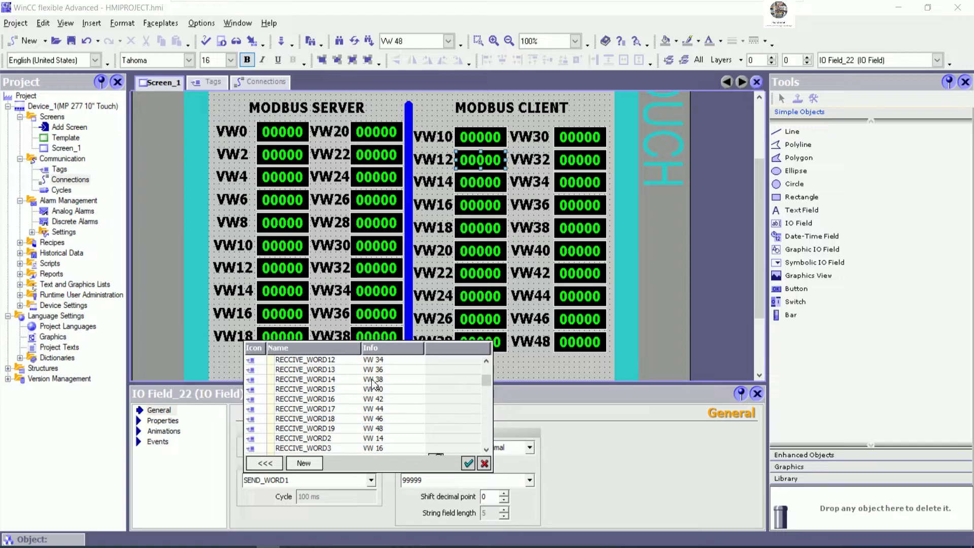
pyautogui.scroll(-1, 373, 386)
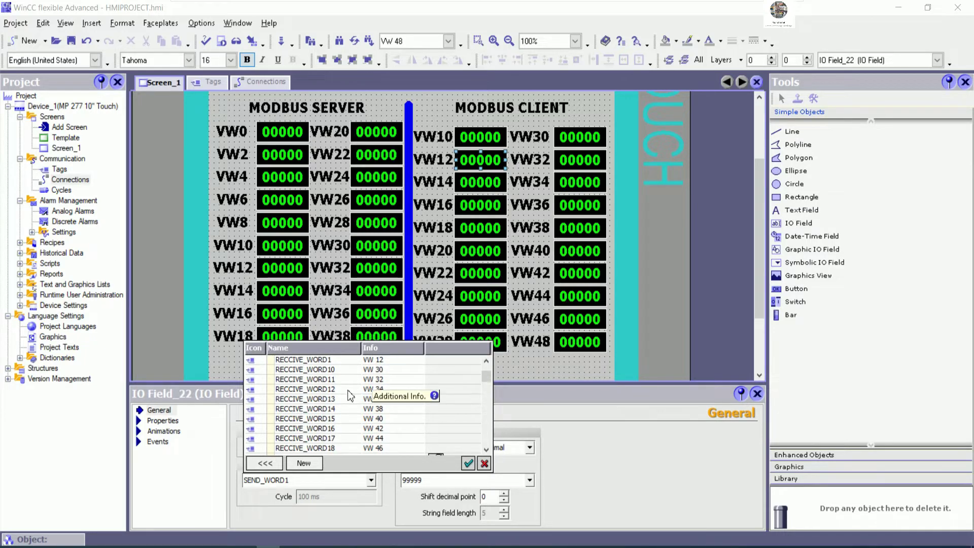
pyautogui.doubleClick(324, 429)
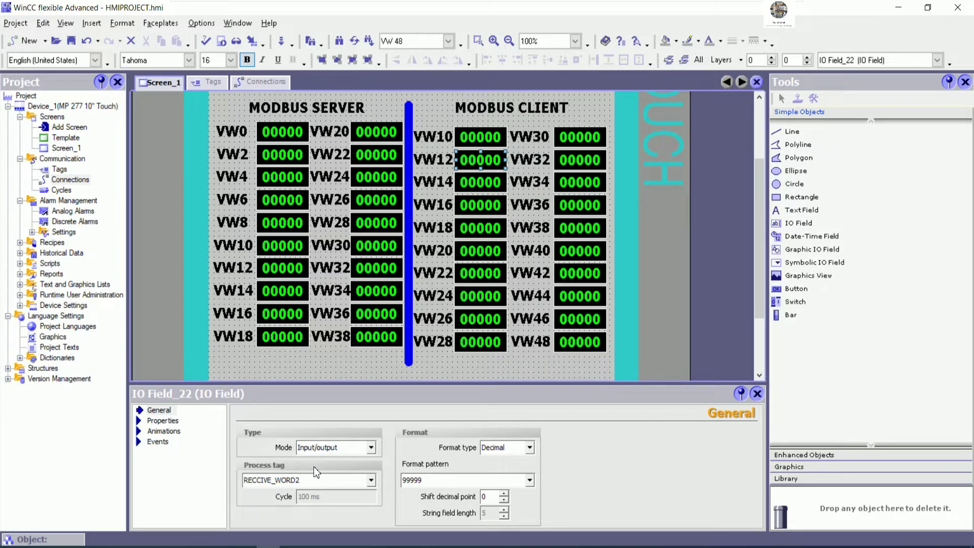
# Step: Change the process tag of the client section's VW12 IO field to RECCIVE_WORD1
pyautogui.click(307, 479)
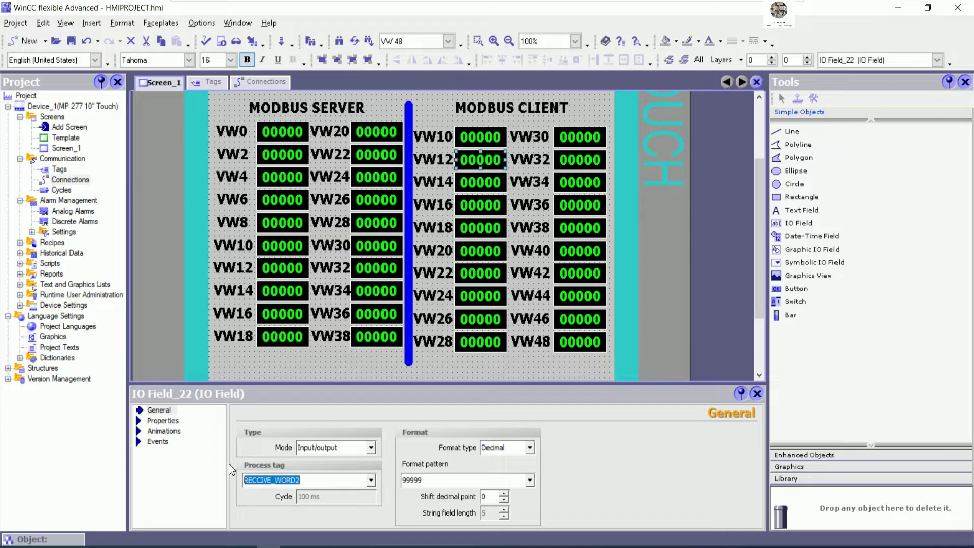
pyautogui.click(320, 479)
pyautogui.press('BackSpace')
pyautogui.write('1')
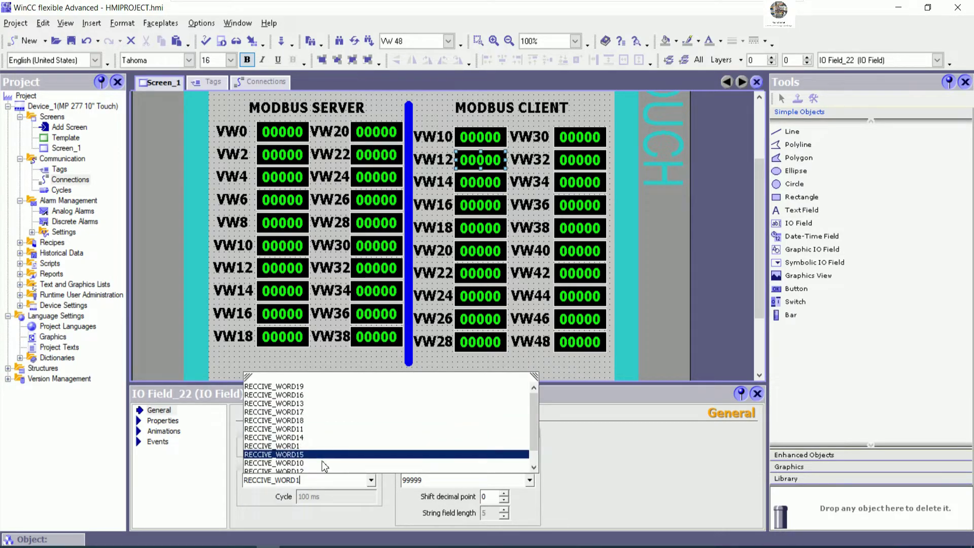
pyautogui.press('Return')
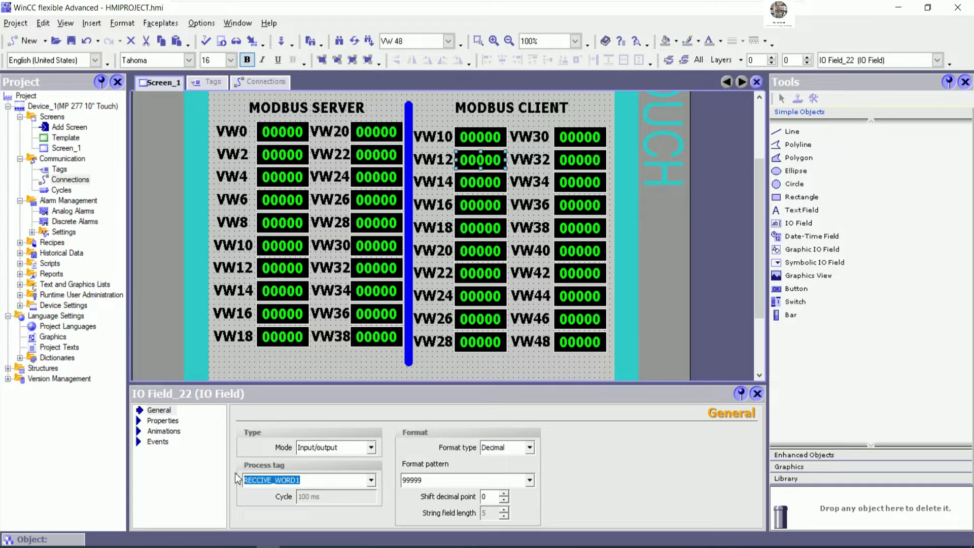
# Step: Copy the process tag name of the client section's VW10 IO field and relink that field to RECCIVE_WORD0
pyautogui.click(488, 142)
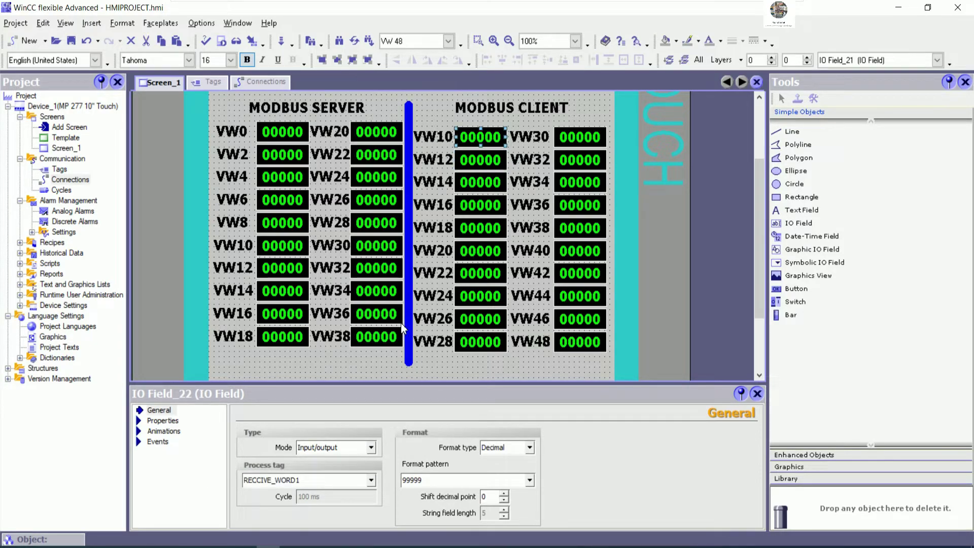
pyautogui.click(283, 135)
pyautogui.click(472, 139)
pyautogui.moveTo(305, 478); pyautogui.dragTo(196, 479)
pyautogui.hotkey('ctrl', 'c')
pyautogui.press('End')
pyautogui.press('BackSpace')
pyautogui.write('0')
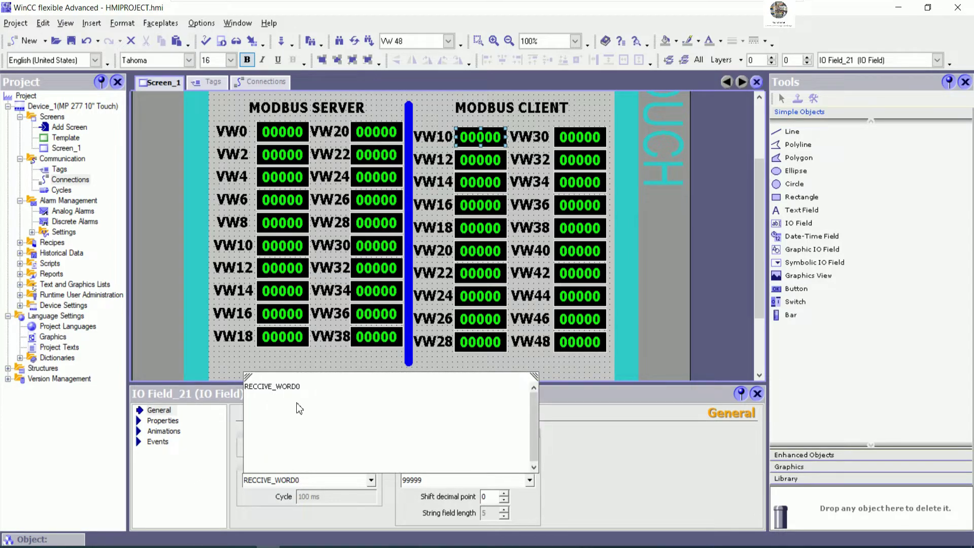
pyautogui.click(297, 385)
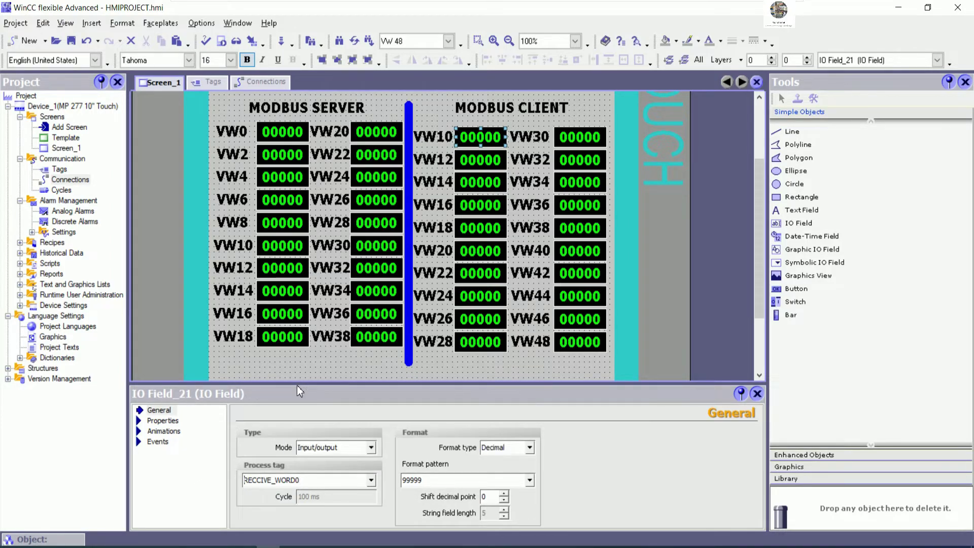
# Step: Link the client section's VW14 IO field to the process tag RECCIVE_WORD2
pyautogui.click(488, 165)
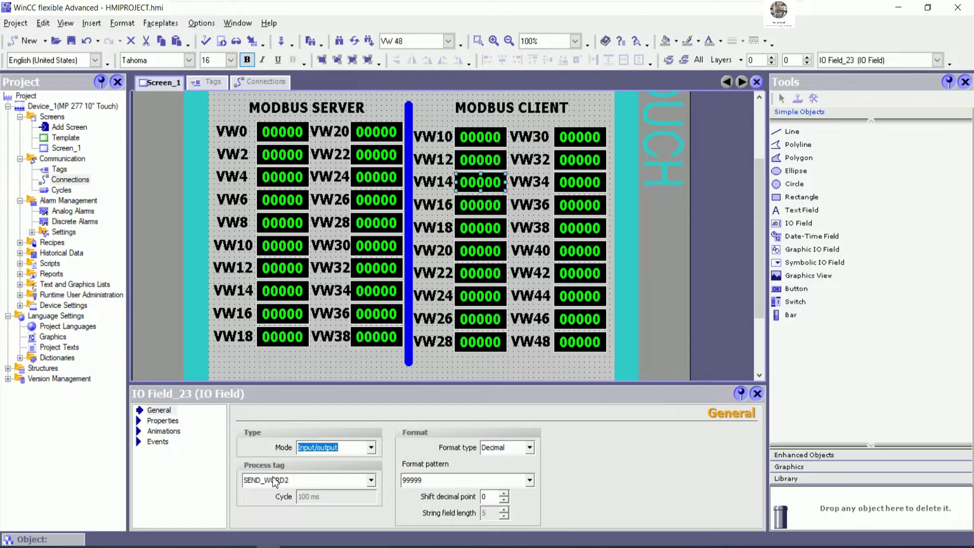
pyautogui.press('BackSpace')
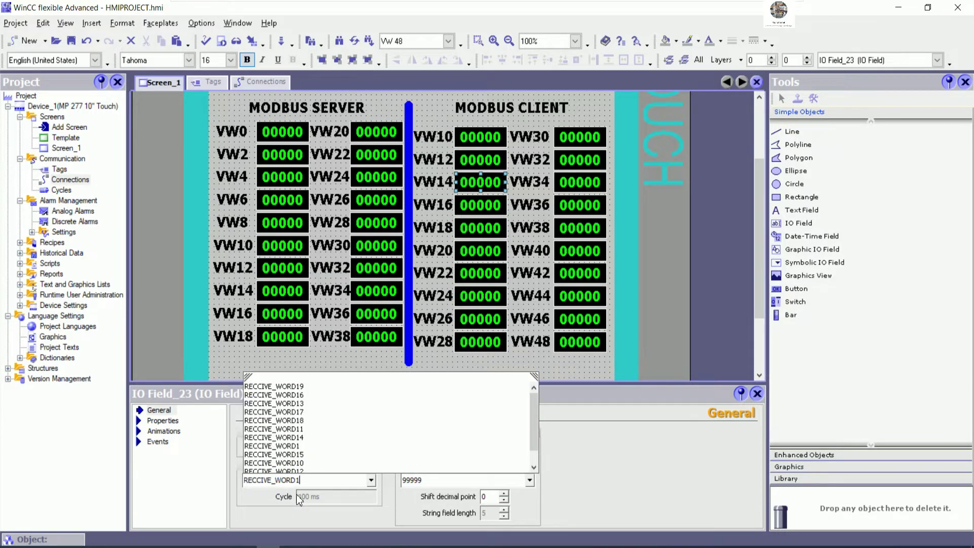
pyautogui.write('2')
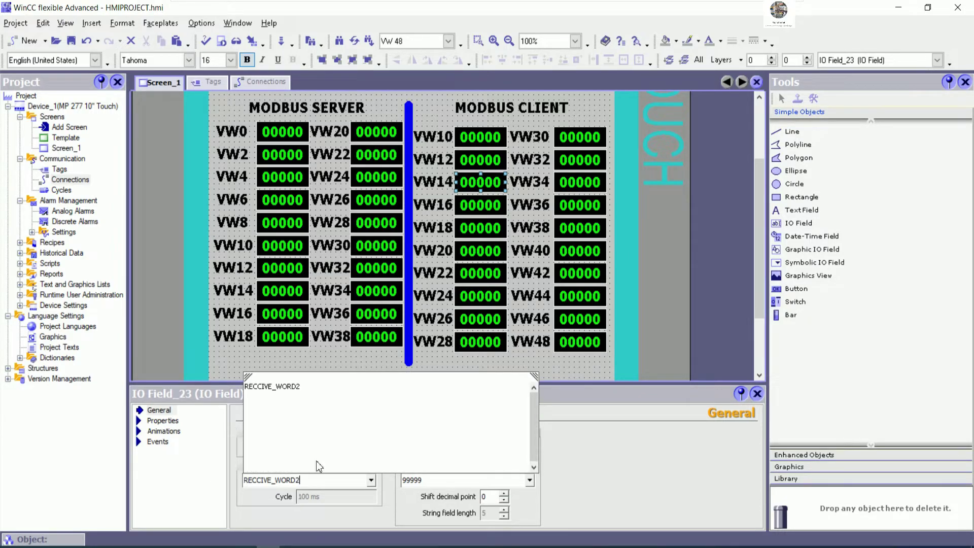
pyautogui.click(302, 386)
# Step: Link the client section's VW16 IO field to the process tag RECCIVE_WORD3
pyautogui.click(489, 209)
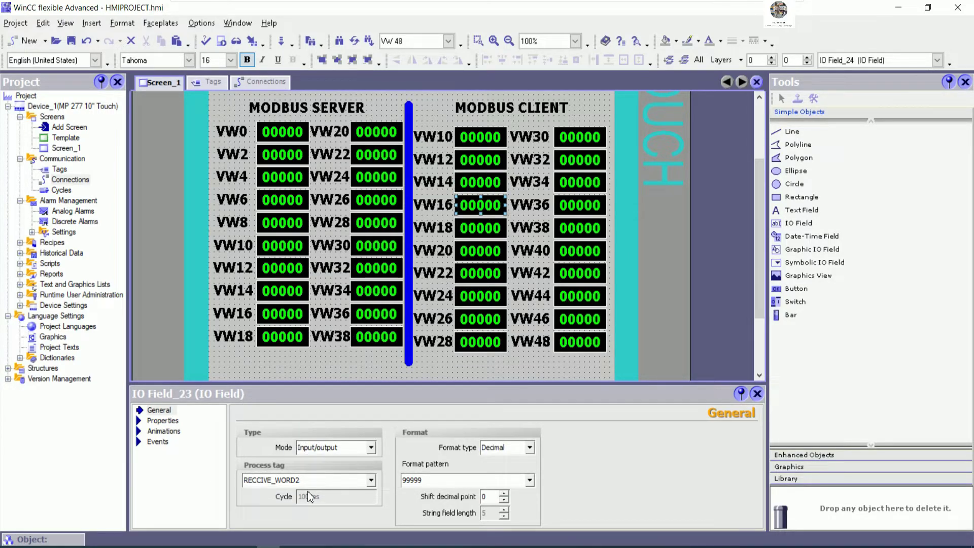
pyautogui.hotkey('ctrl', 'v')
pyautogui.write('3')
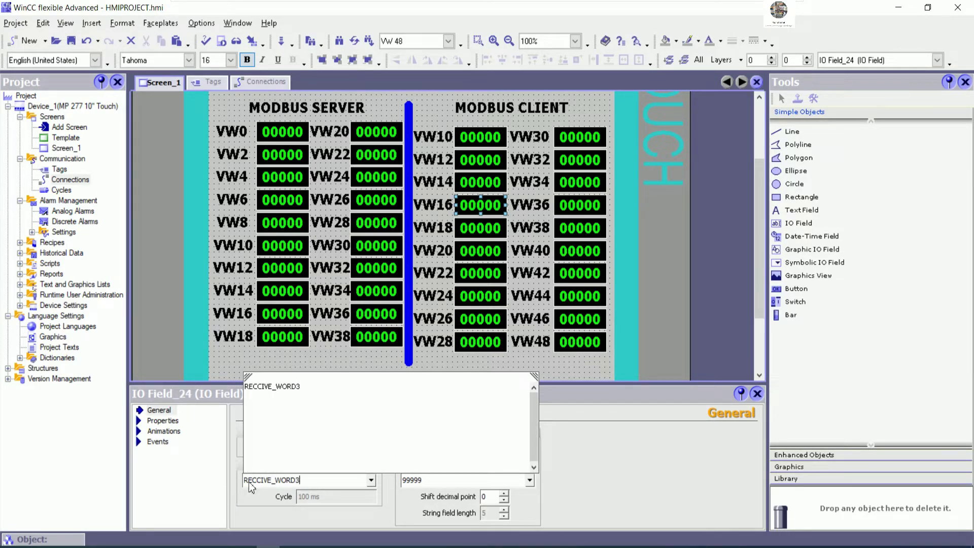
pyautogui.click(292, 387)
# Step: Link the client section's VW18 IO field to the process tag RECCIVE_WORD4
pyautogui.click(492, 233)
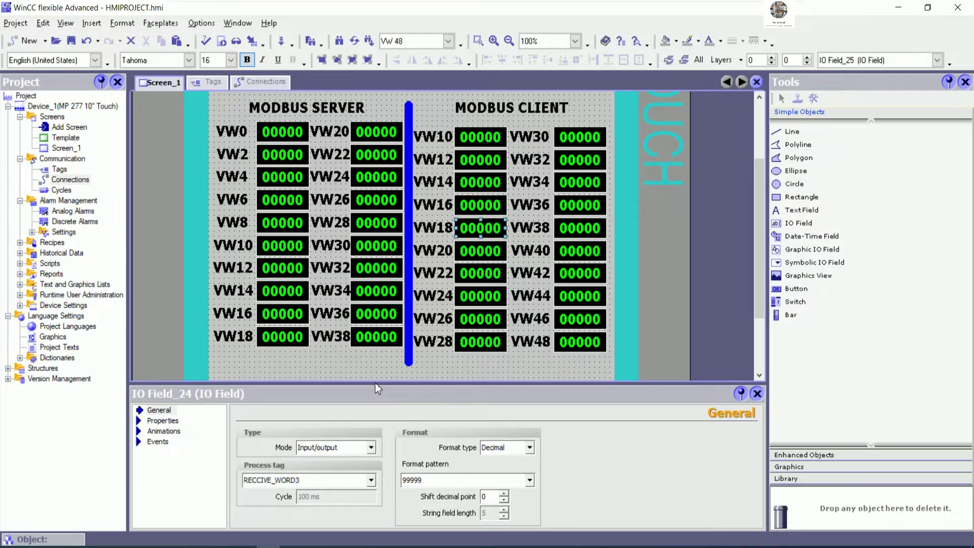
pyautogui.moveTo(304, 479); pyautogui.dragTo(209, 483)
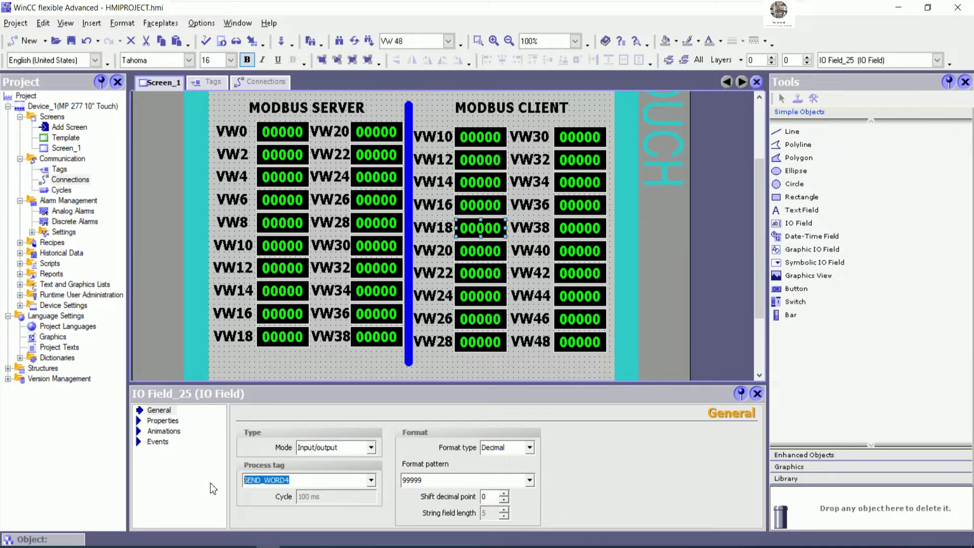
pyautogui.hotkey('ctrl', 'v')
pyautogui.write('1')
pyautogui.press('BackSpace')
pyautogui.write('4')
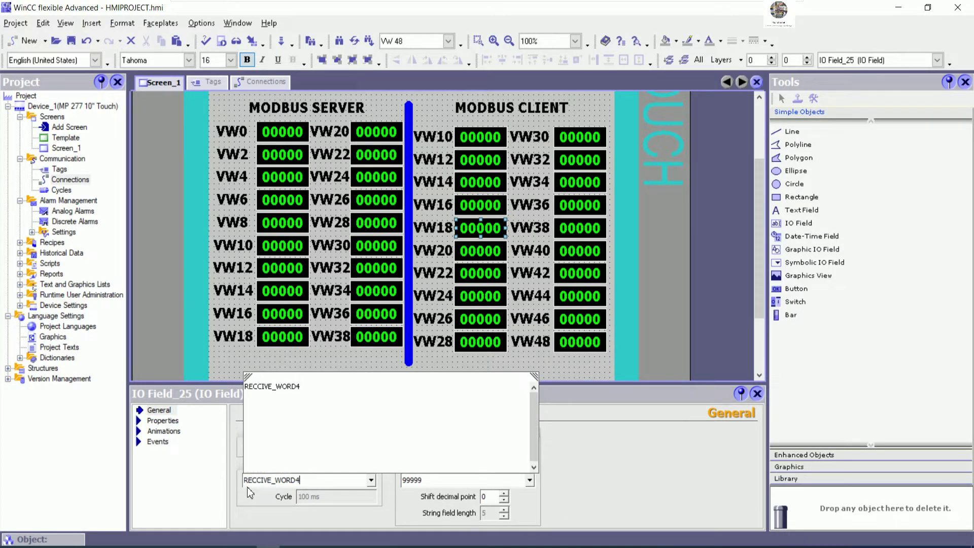
pyautogui.click(308, 390)
# Step: Link the client section's VW20 IO field to the process tag RECCIVE_WORD5
pyautogui.press('Tab')
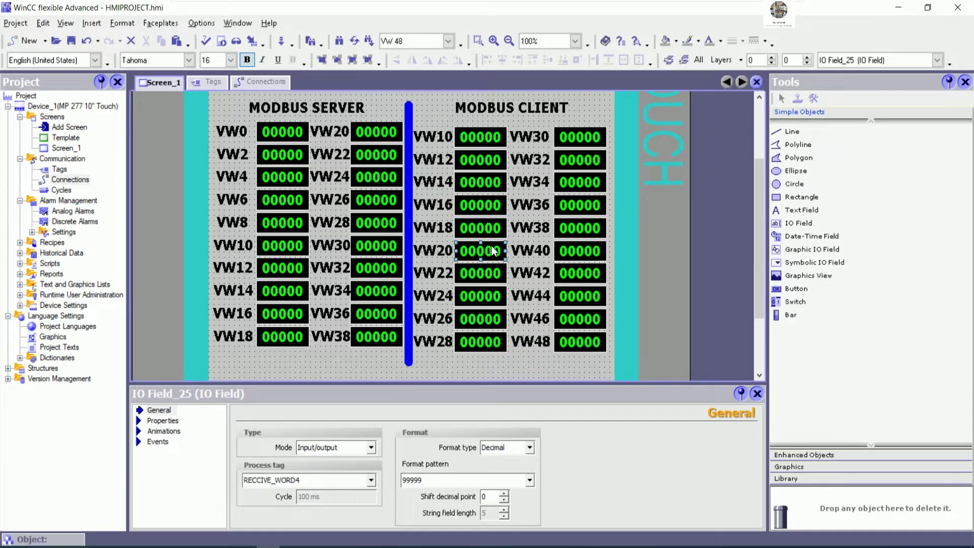
pyautogui.moveTo(305, 479); pyautogui.dragTo(235, 479)
pyautogui.hotkey('ctrl', 'v')
pyautogui.write('1')
pyautogui.press('BackSpace')
pyautogui.write('5')
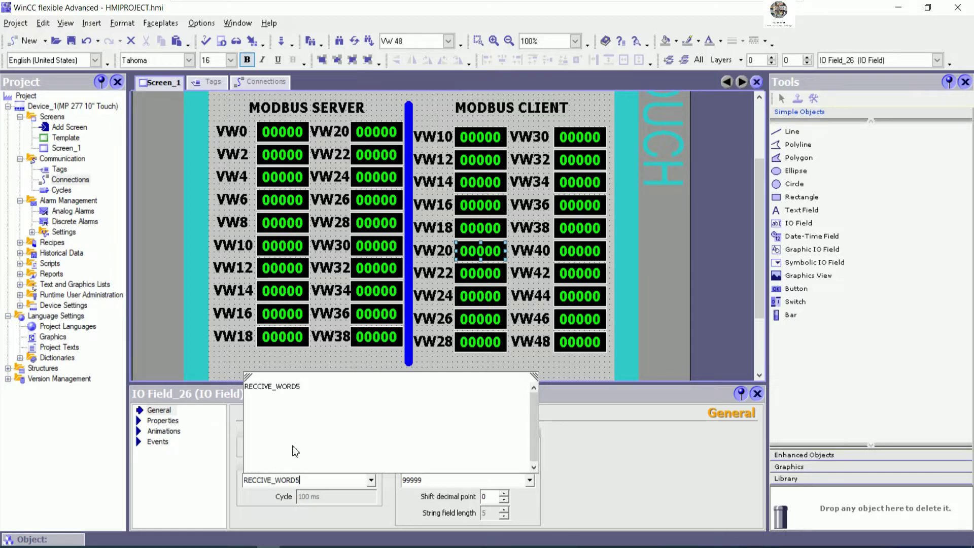
pyautogui.click(305, 396)
# Step: Link the client section's VW22 IO field to the process tag RECCIVE_WORD6
pyautogui.click(497, 274)
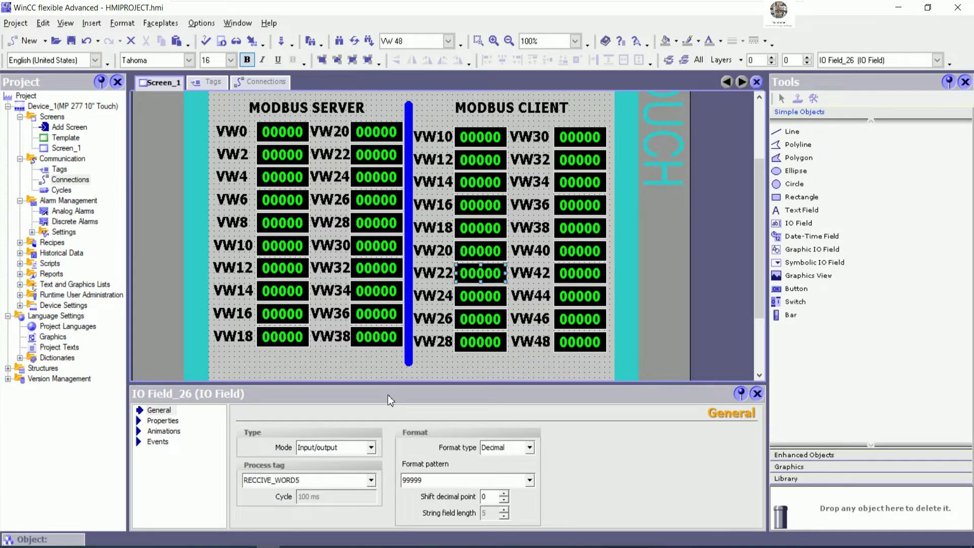
pyautogui.press('Tab')
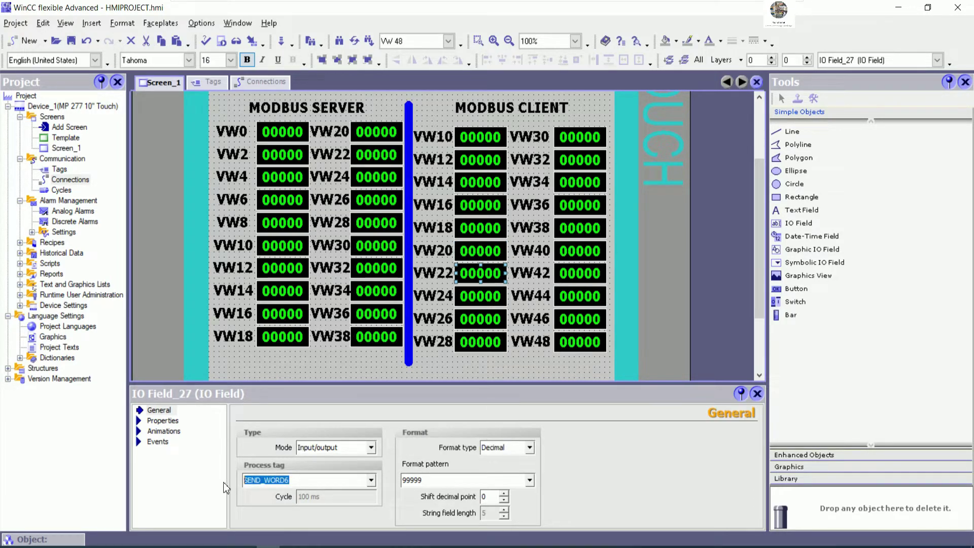
pyautogui.write('RECCIVE_WORD6')
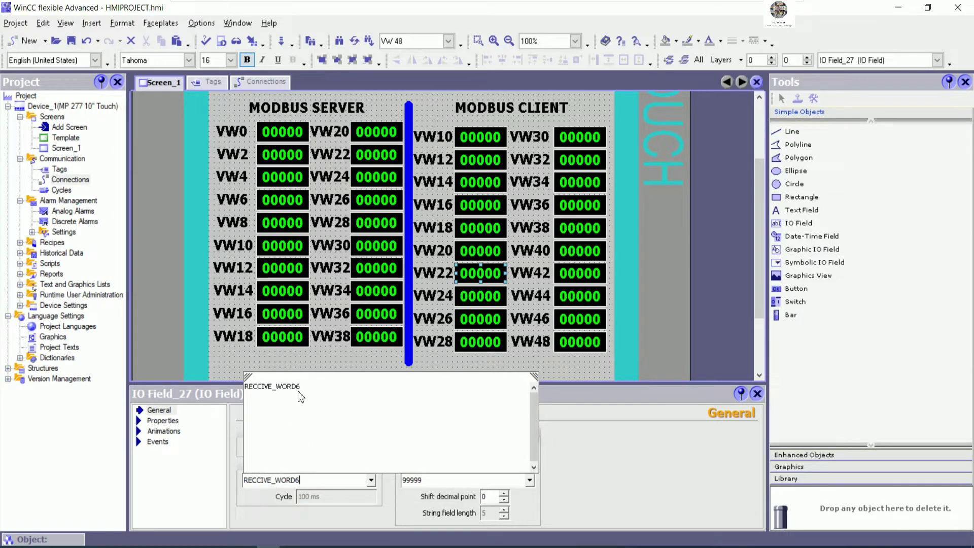
pyautogui.click(298, 385)
# Step: Link the client section's VW24 IO field to the process tag RECCIVE_WORD7
pyautogui.click(480, 299)
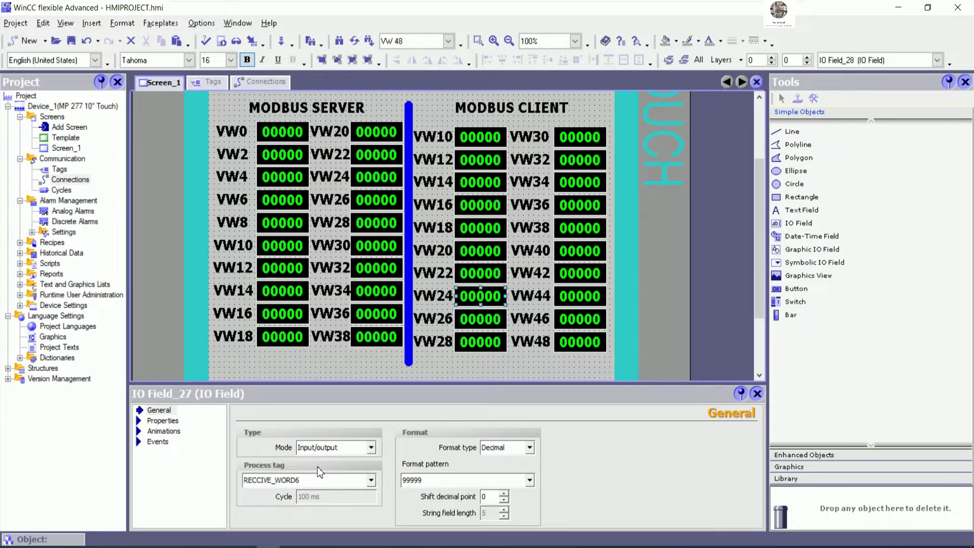
pyautogui.press('Tab')
pyautogui.press('Tab')
pyautogui.write('RECCIVE_WORD7')
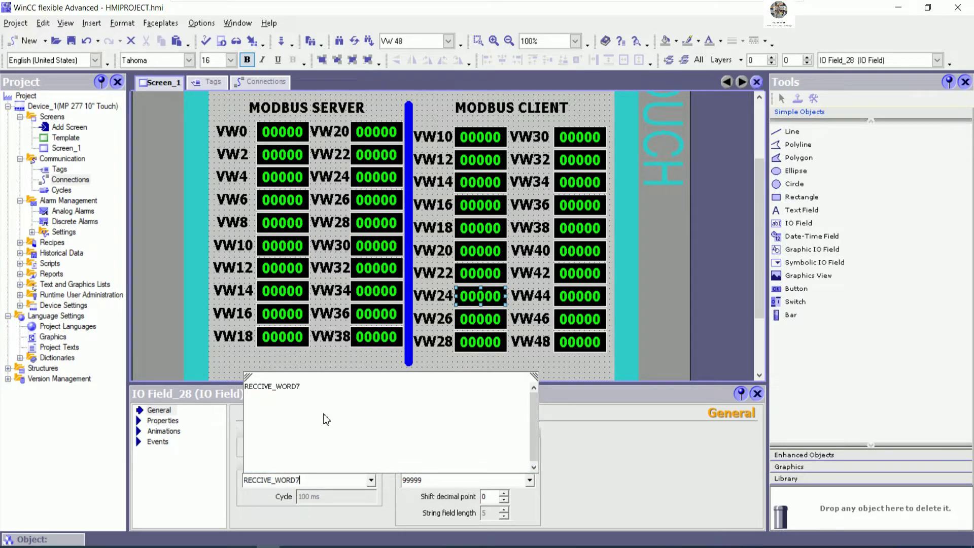
pyautogui.click(298, 387)
# Step: Link the client section's VW26 IO field to the process tag RECCIVE_WORD8
pyautogui.click(480, 317)
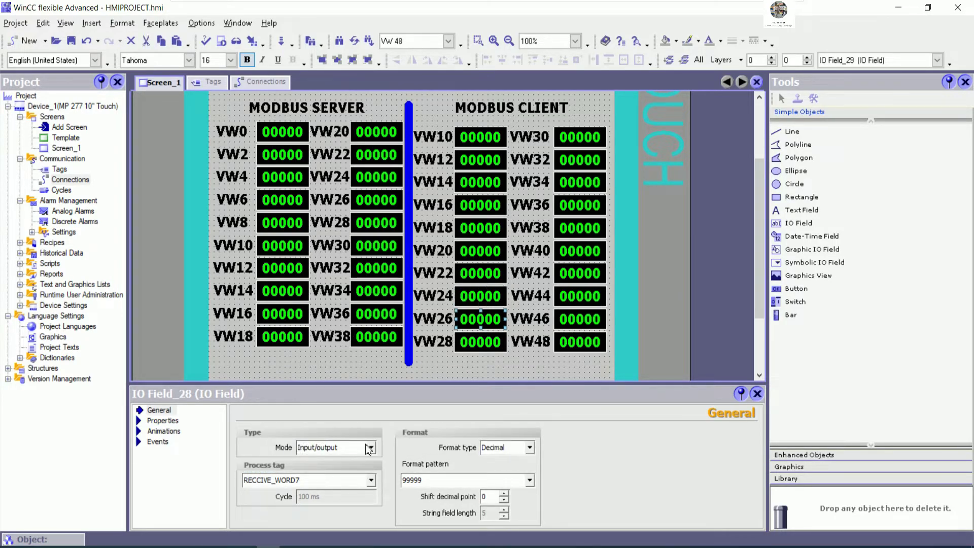
pyautogui.press('Tab')
pyautogui.press('Tab')
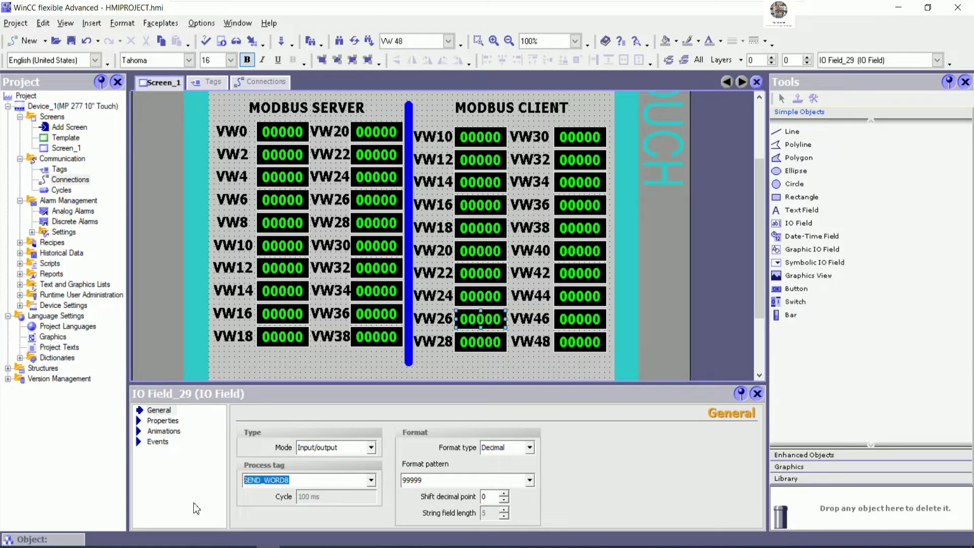
pyautogui.write('RECCIVE_WORD')
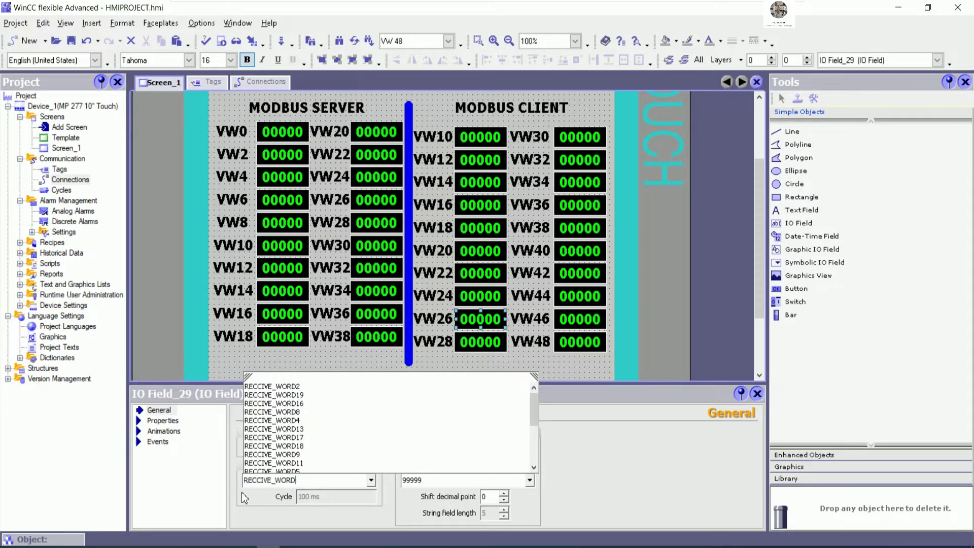
pyautogui.write('8')
pyautogui.click(284, 386)
# Step: Link the client section's VW28 IO field to the process tag RECCIVE_WORD9
pyautogui.click(476, 347)
pyautogui.click(324, 480)
pyautogui.write('RECCIVE_WORD')
pyautogui.write('9')
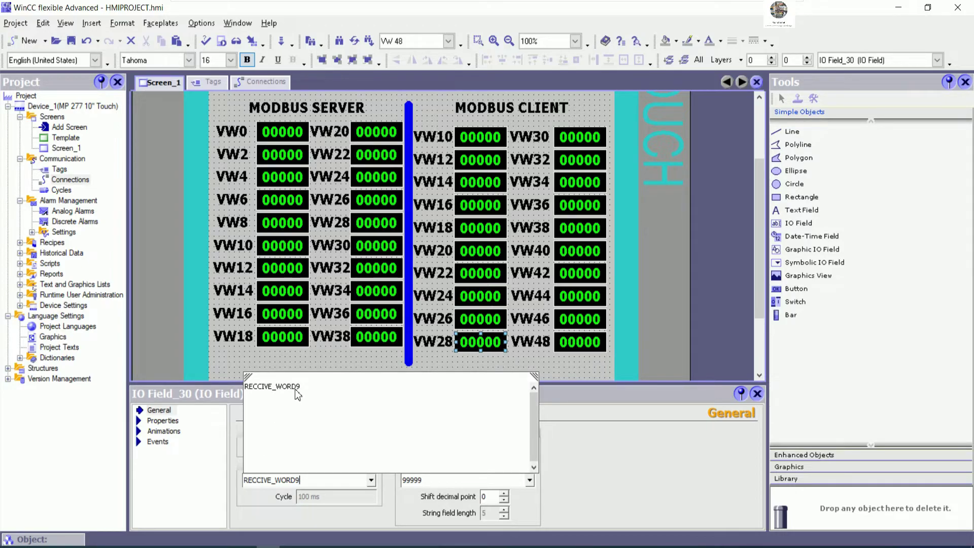
pyautogui.click(295, 388)
# Step: Link the client section's VW30 IO field to the process tag RECCIVE_WORD10
pyautogui.click(586, 139)
pyautogui.moveTo(306, 480); pyautogui.dragTo(207, 482)
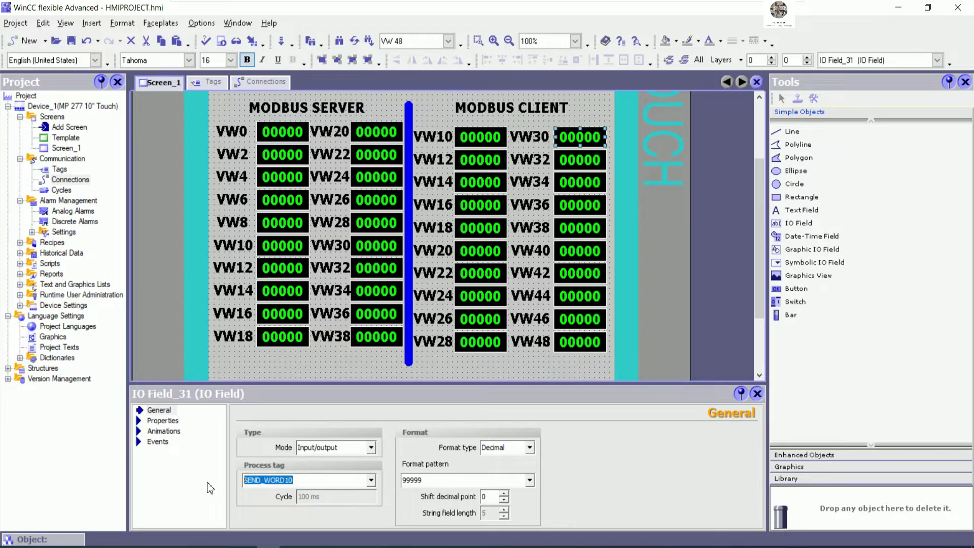
pyautogui.write('RECCIVE_WORD10')
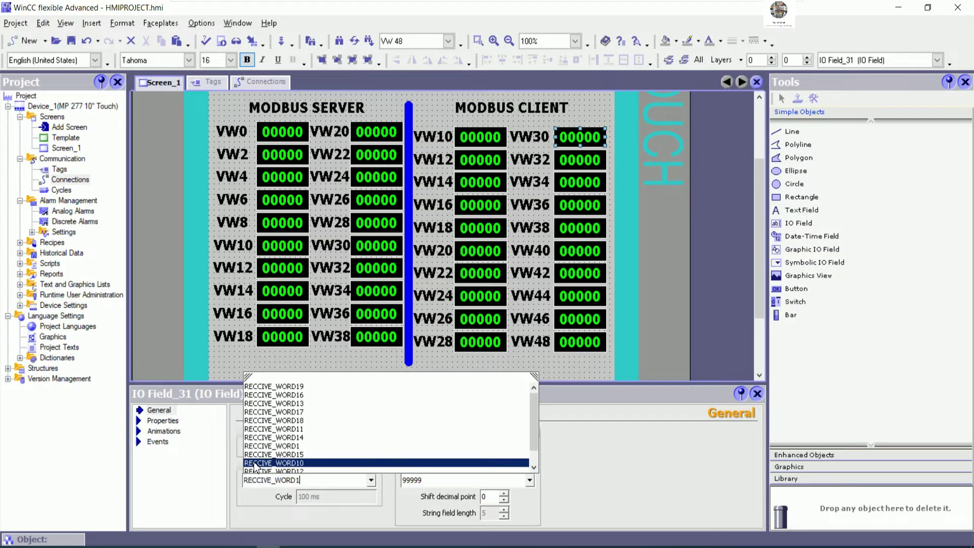
pyautogui.click(329, 388)
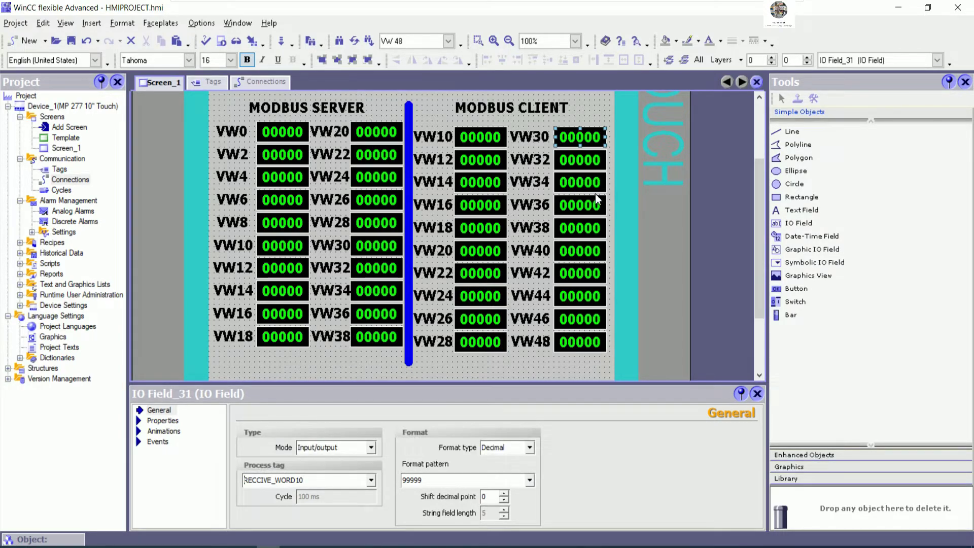
# Step: Copy the process tag name of the client section's VW30 IO field and link the VW32 IO field to RECCIVE_WORD11
pyautogui.moveTo(310, 481); pyautogui.dragTo(205, 484)
pyautogui.hotkey('ctrl', 'c')
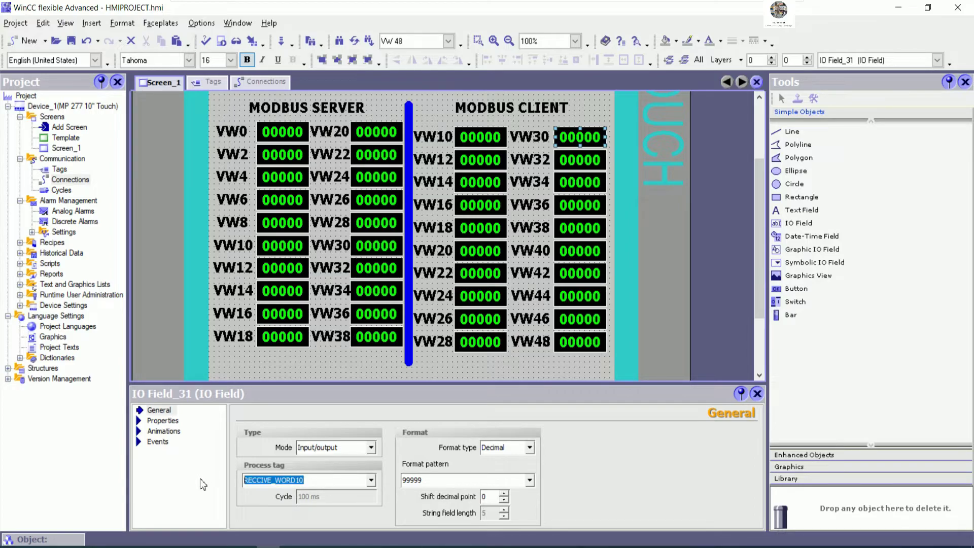
pyautogui.click(583, 160)
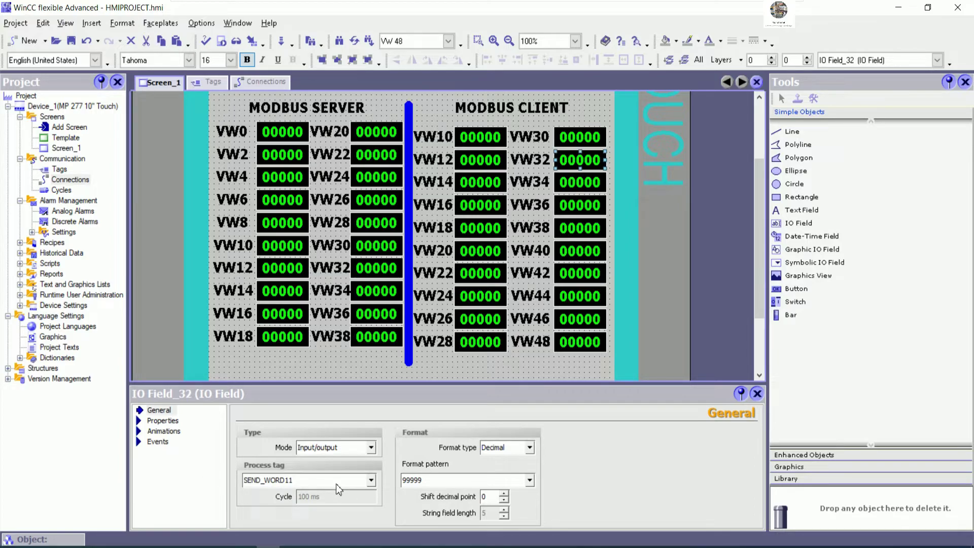
pyautogui.moveTo(278, 486); pyautogui.dragTo(196, 487)
pyautogui.hotkey('ctrl', 'v')
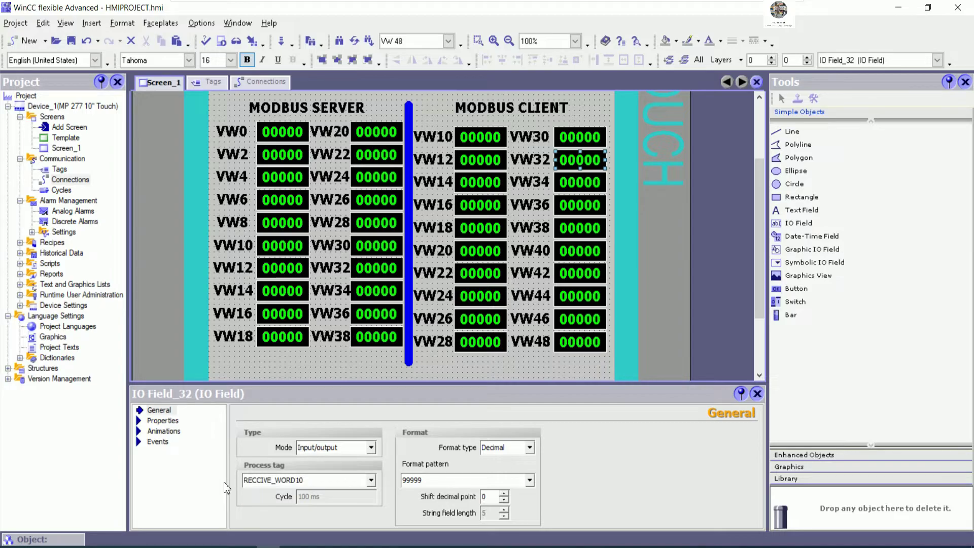
pyautogui.press('BackSpace')
pyautogui.write('1')
pyautogui.click(303, 388)
# Step: Link the client section's VW34 IO field to the process tag RECCIVE_WORD12
pyautogui.click(591, 187)
pyautogui.click(315, 482)
pyautogui.press('End')
pyautogui.press('BackSpace')
pyautogui.write('0')
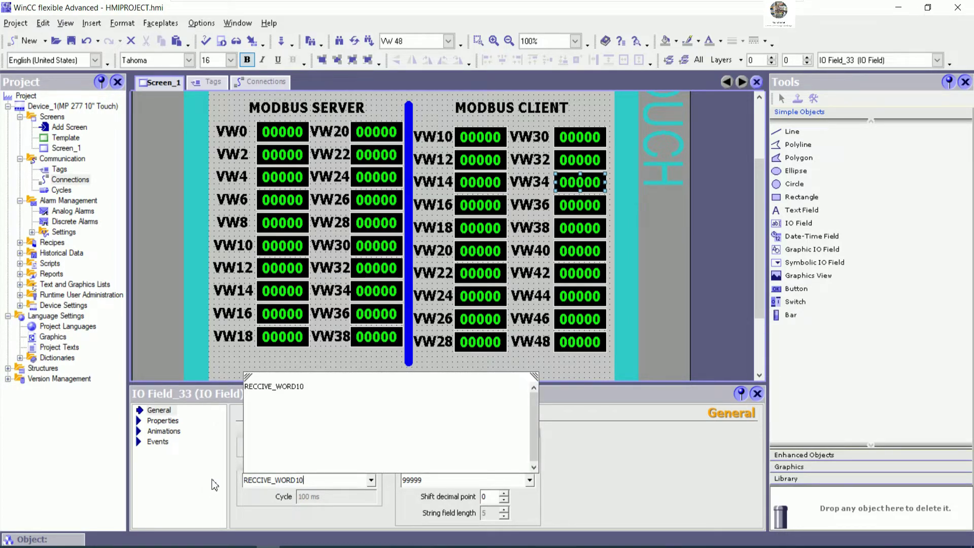
pyautogui.click(297, 386)
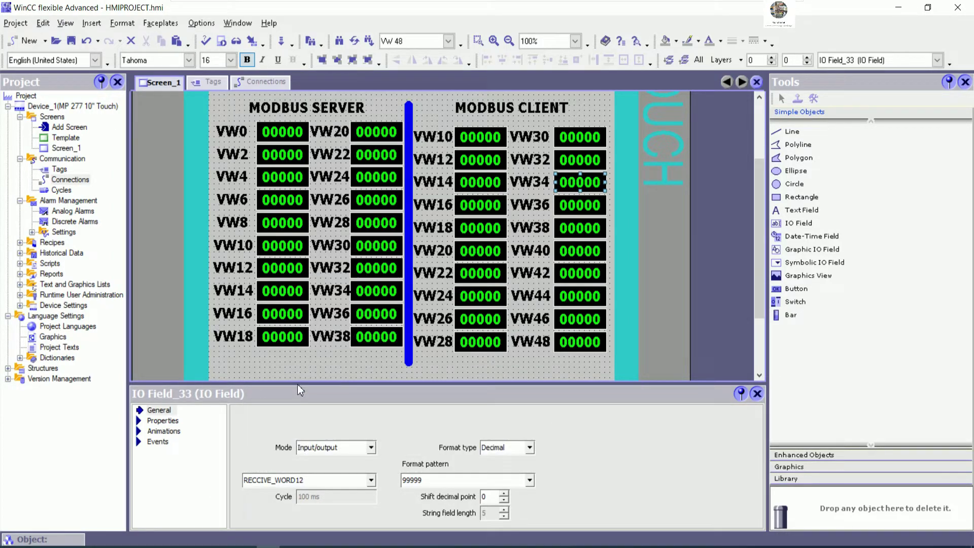
# Step: Link the client section's VW36 IO field to the process tag RECCIVE_WORD13
pyautogui.click(574, 205)
pyautogui.click(306, 481)
pyautogui.write('RECCIVE_WORD11')
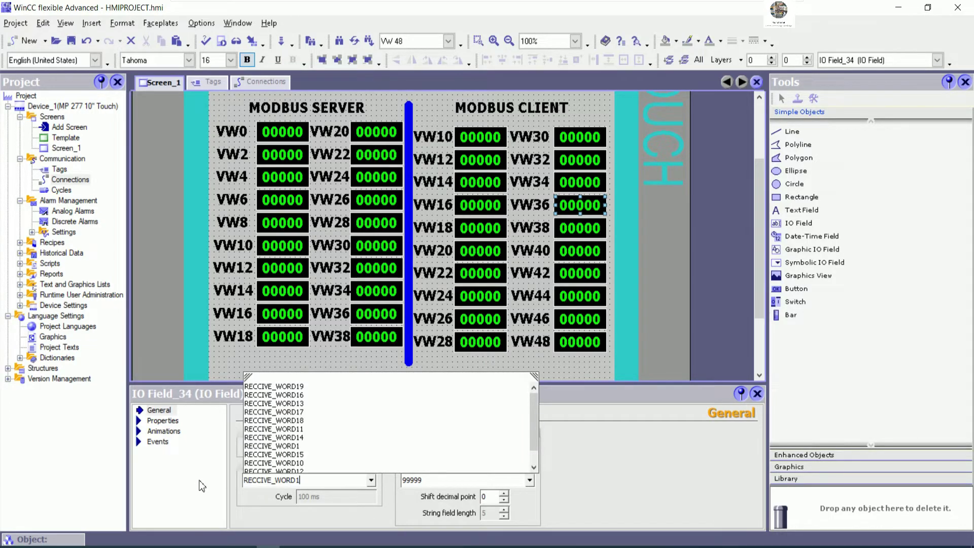
pyautogui.press('BackSpace')
pyautogui.write('3')
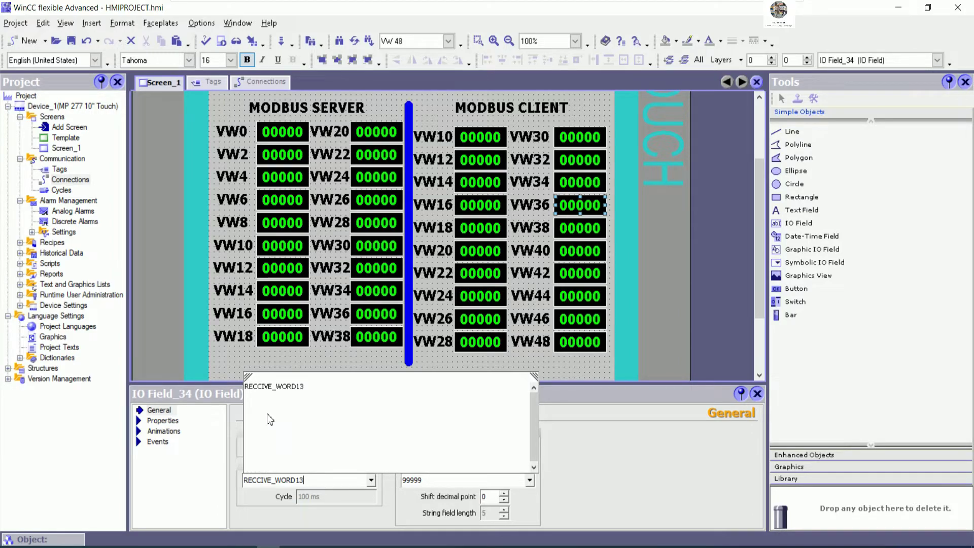
pyautogui.click(306, 385)
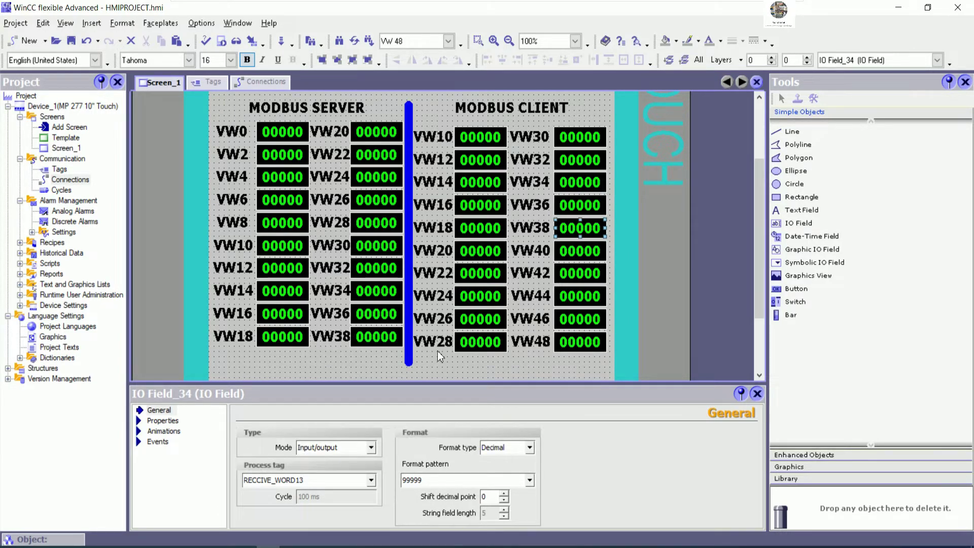
# Step: Link the client section's VW38 IO field to the process tag RECCIVE_WORD14
pyautogui.click(324, 479)
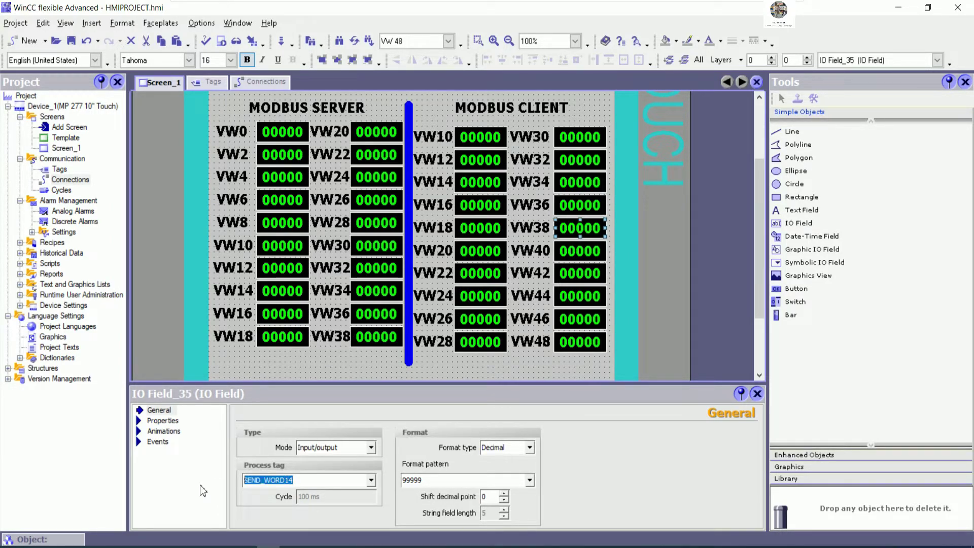
pyautogui.write('RECCIVE_WORD1')
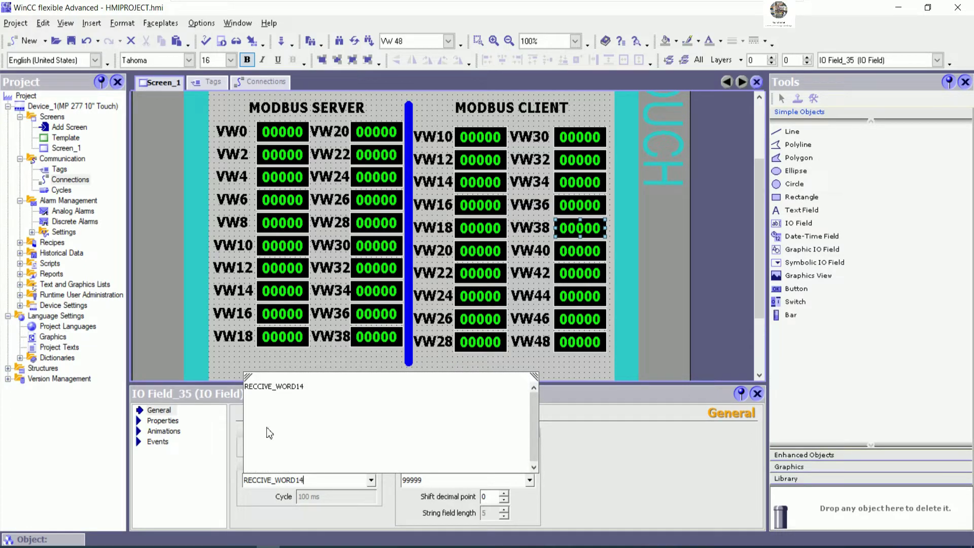
pyautogui.click(300, 387)
# Step: Link the client section's VW40 IO field to the process tag RECCIVE_WORD15
pyautogui.click(573, 258)
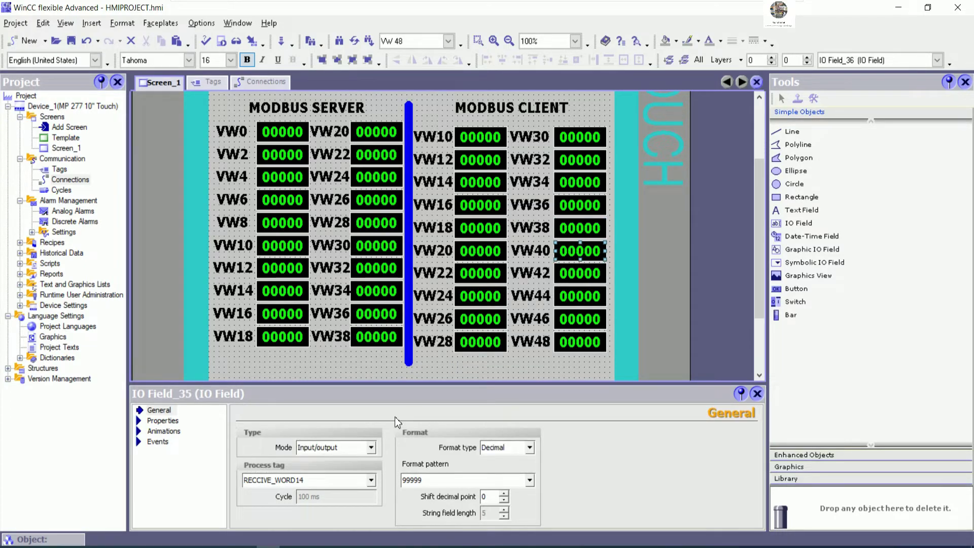
pyautogui.click(311, 479)
pyautogui.write('RECCIVE_WORD15')
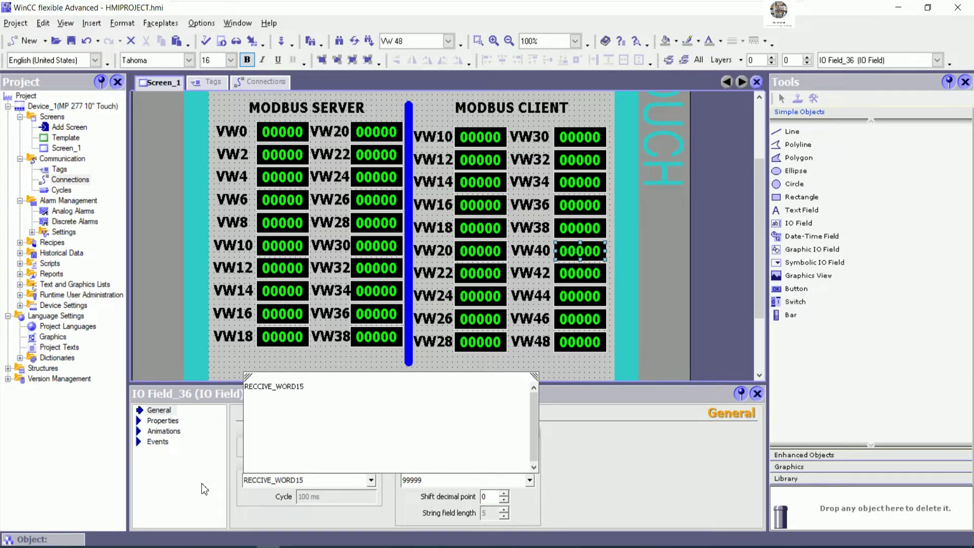
pyautogui.click(296, 387)
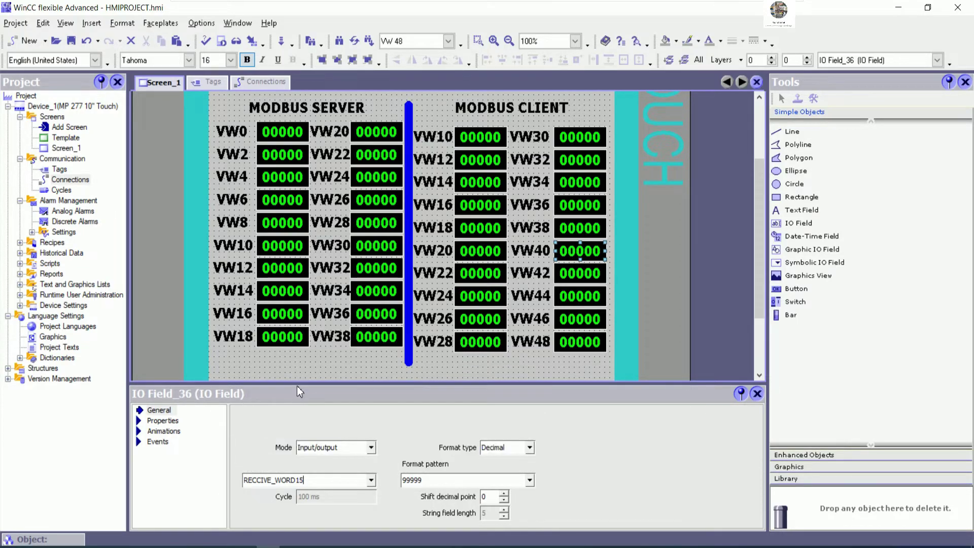
# Step: Link the client section's VW42 IO field to the process tag RECCIVE_WORD16
pyautogui.click(585, 236)
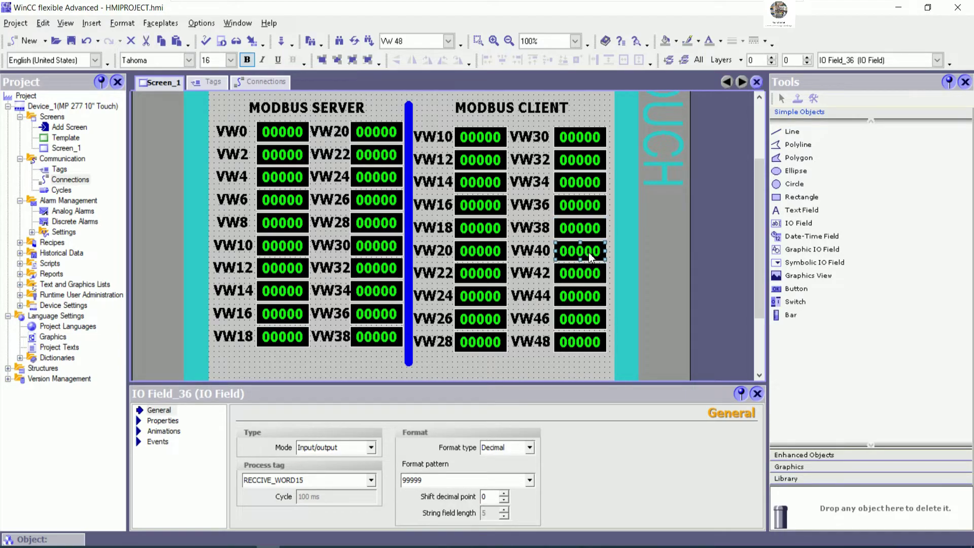
pyautogui.click(328, 480)
pyautogui.press('BackSpace')
pyautogui.write('6')
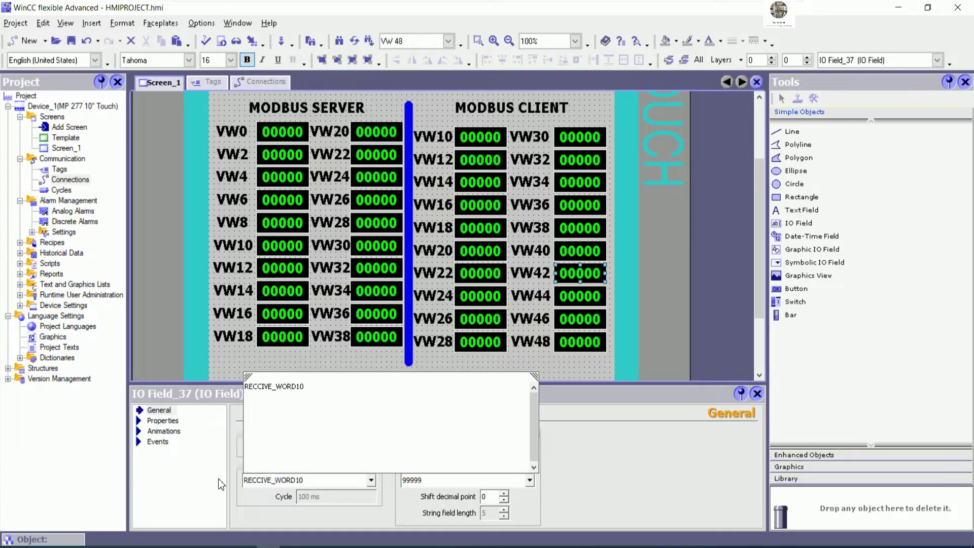
pyautogui.click(314, 387)
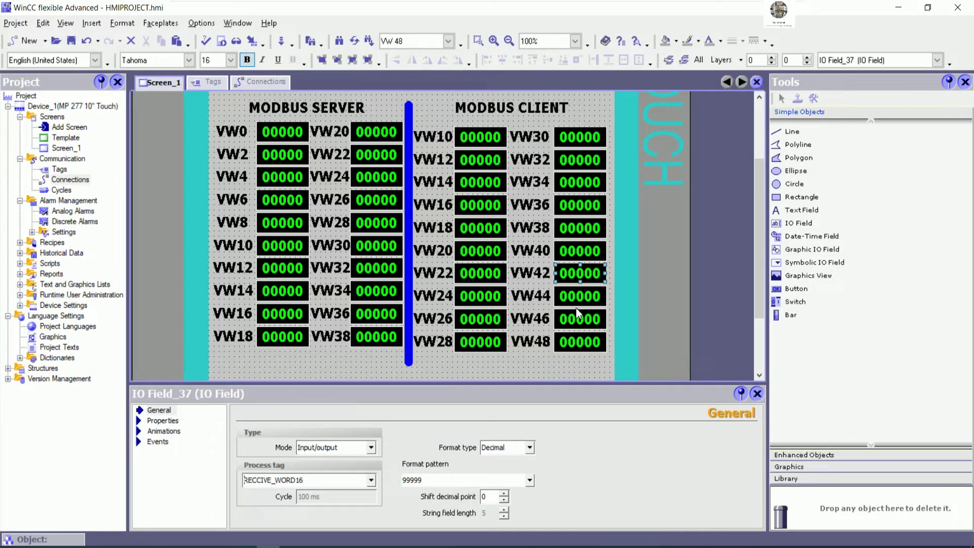
# Step: Link the client section's VW44 IO field to the process tag RECCIVE_WORD17
pyautogui.click(580, 303)
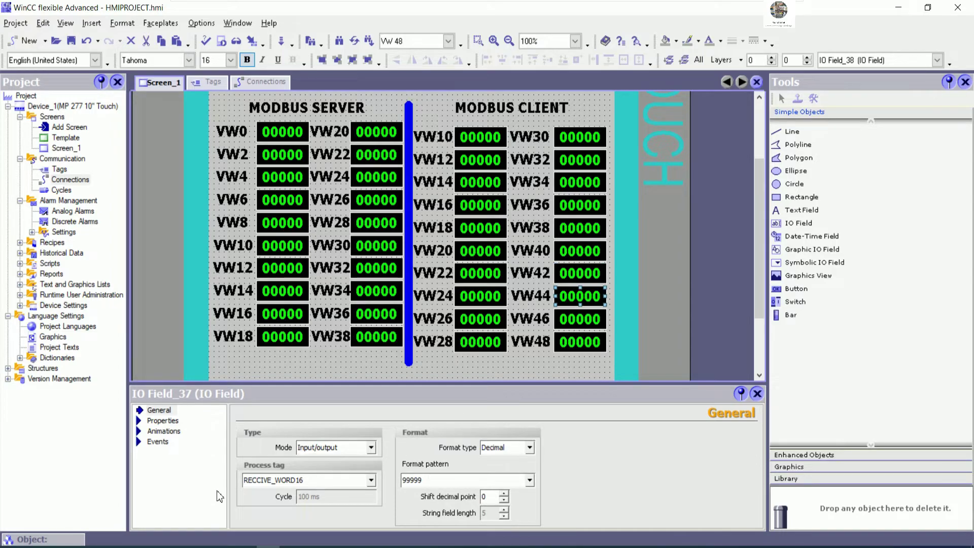
pyautogui.write('RECCIVE_WORD17')
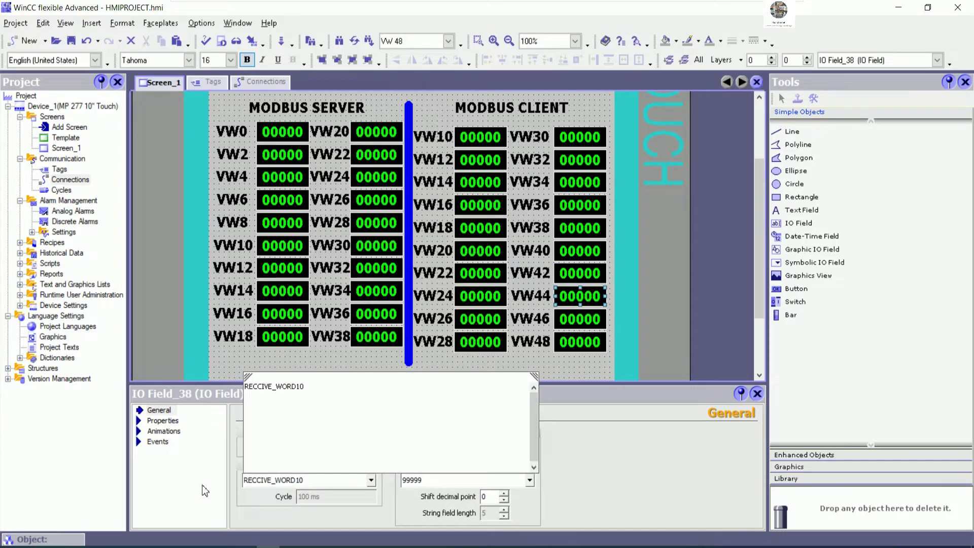
pyautogui.click(317, 385)
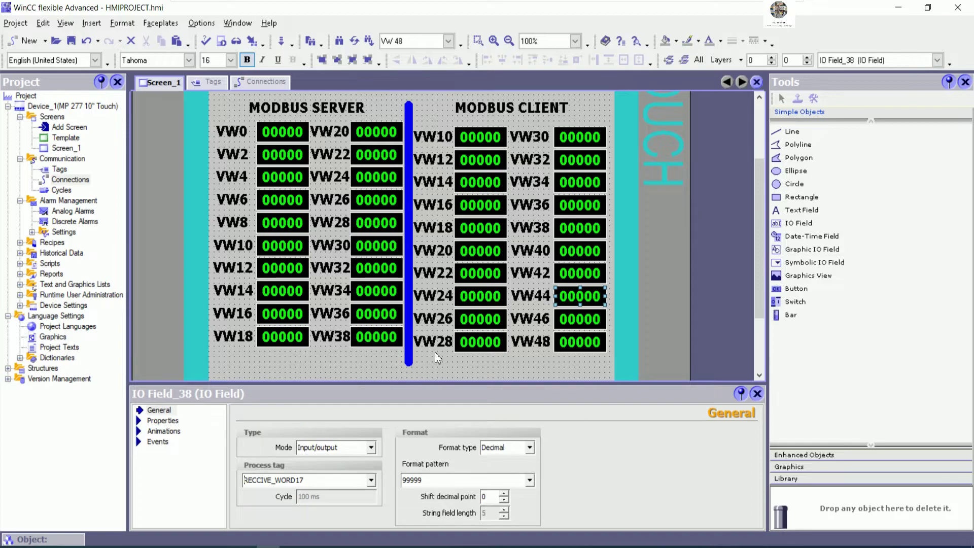
# Step: Link the client section's VW46 IO field to the process tag RECCIVE_WORD18
pyautogui.click(573, 323)
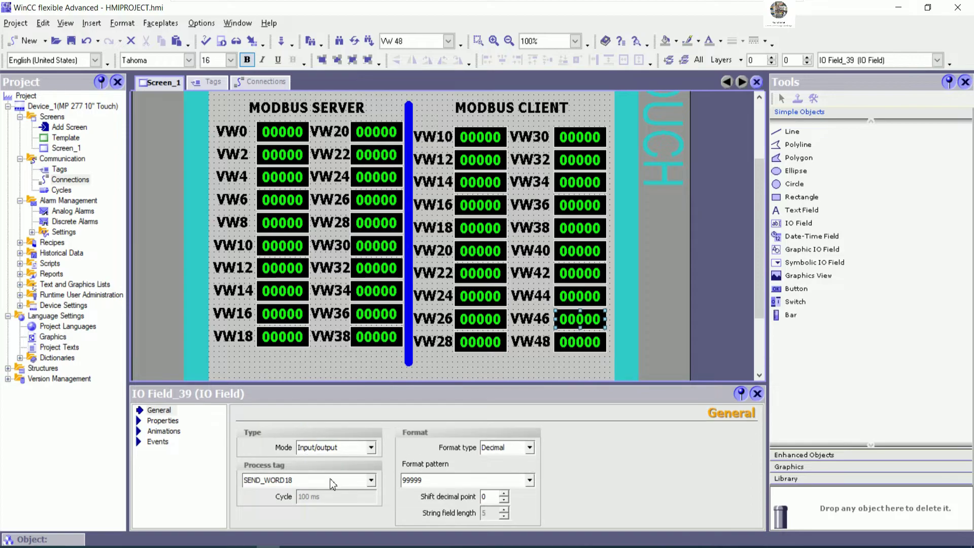
pyautogui.press('BackSpace')
pyautogui.write('8')
pyautogui.click(306, 388)
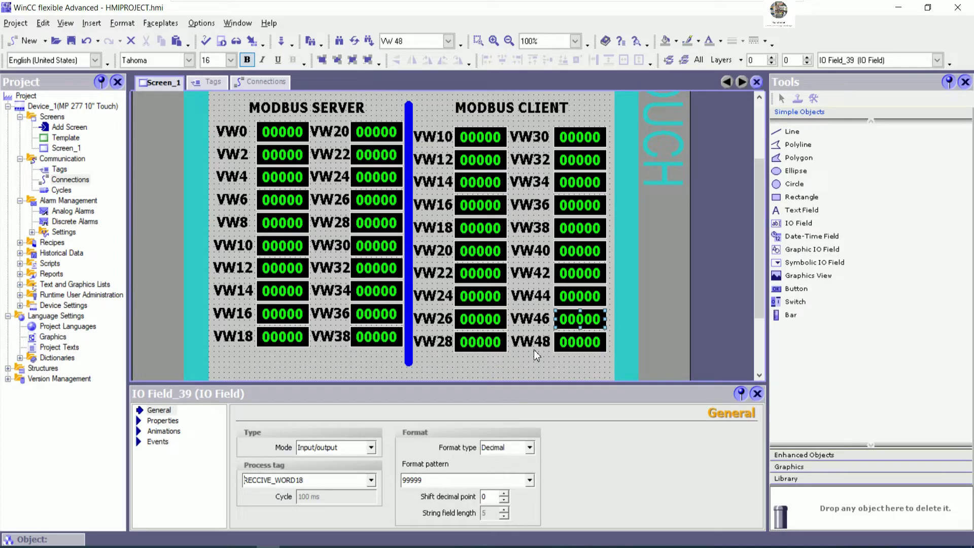
# Step: Link the client section's VW48 IO field to the process tag RECCIVE_WORD19 and close the field's properties
pyautogui.click(573, 346)
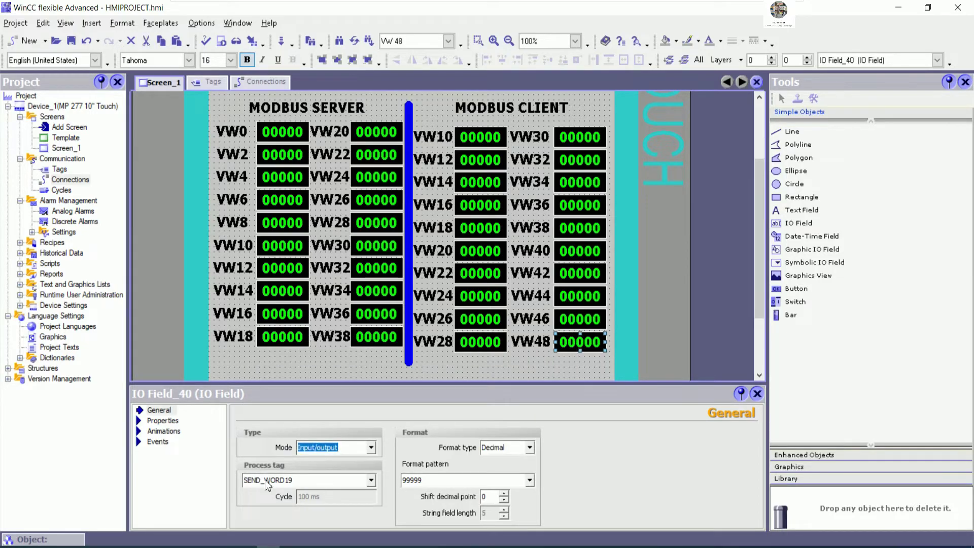
pyautogui.press('BackSpace')
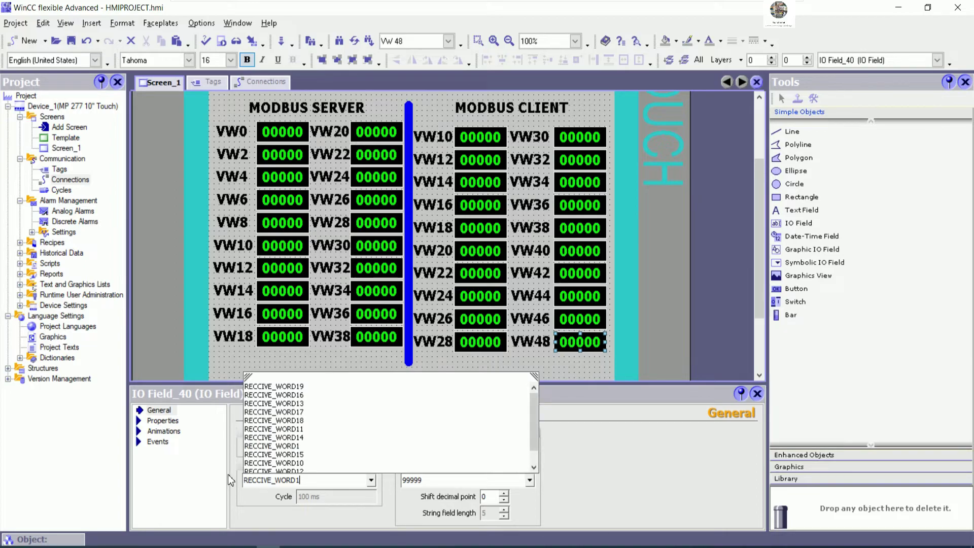
pyautogui.write('9')
pyautogui.click(304, 387)
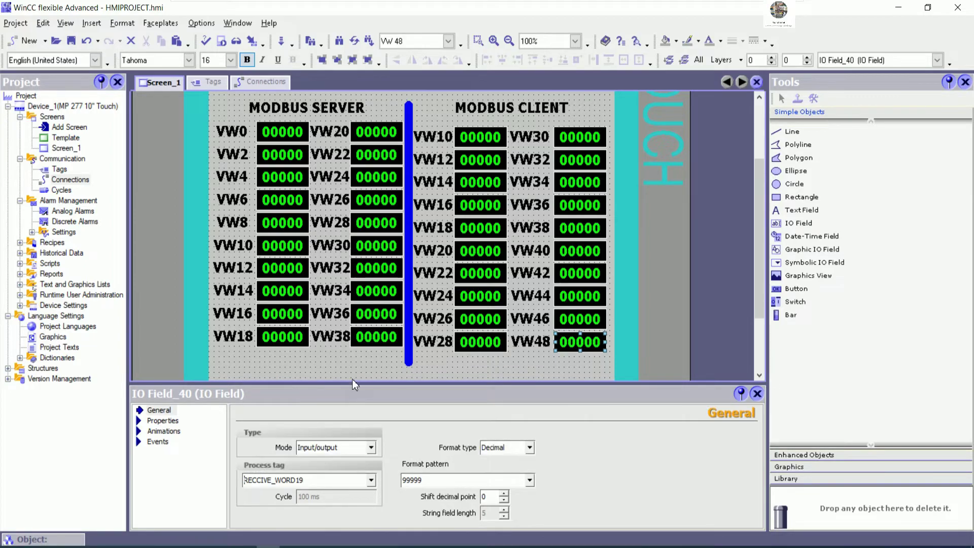
pyautogui.click(440, 370)
pyautogui.click(741, 390)
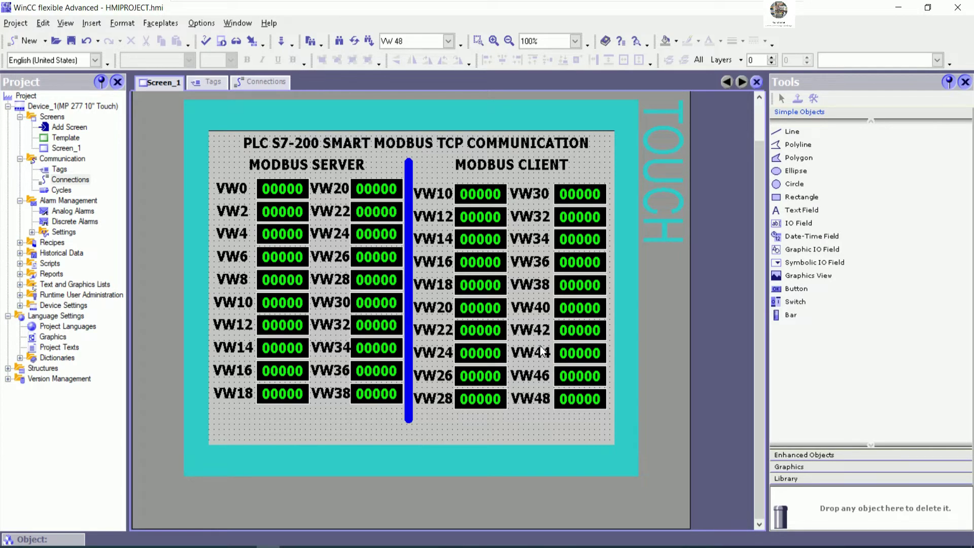
# Step: Save the project and start the WinCC flexible Runtime simulation, placing its window clear of the screen's corner
pyautogui.click(71, 41)
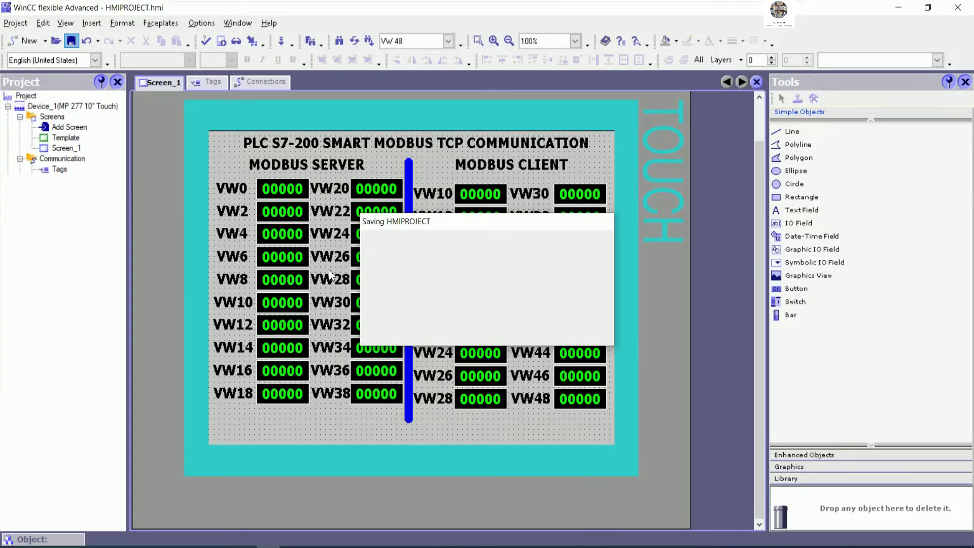
pyautogui.click(221, 41)
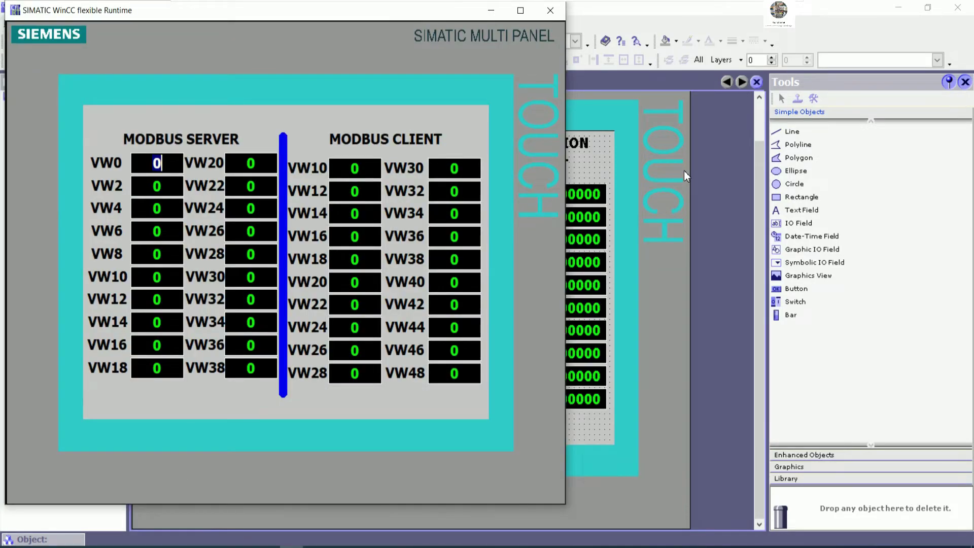
pyautogui.moveTo(412, 17); pyautogui.dragTo(681, 78)
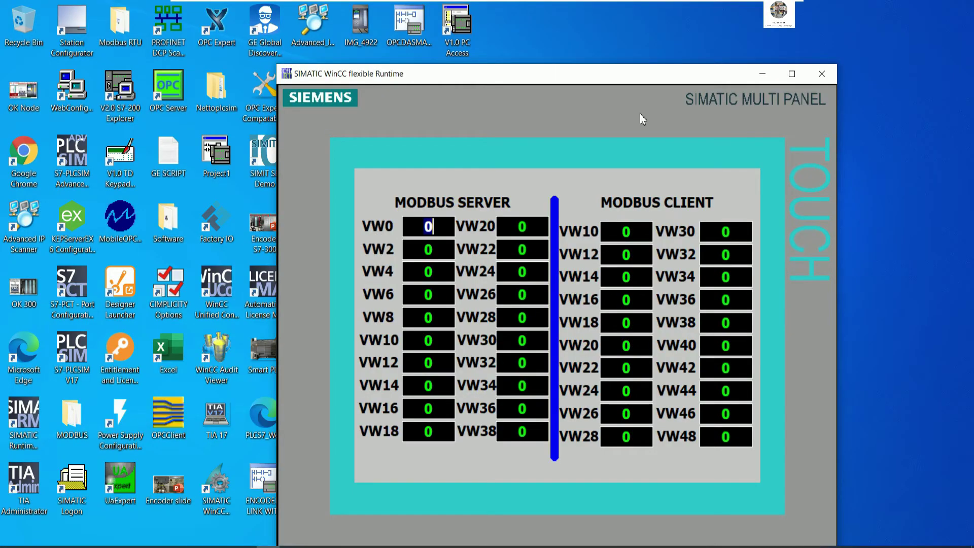
# Step: Switch to the ModBus Server and ModBus Client projects in STEP 7-Micro/WIN SMART and enable program status monitoring in both
pyautogui.moveTo(218, 542)
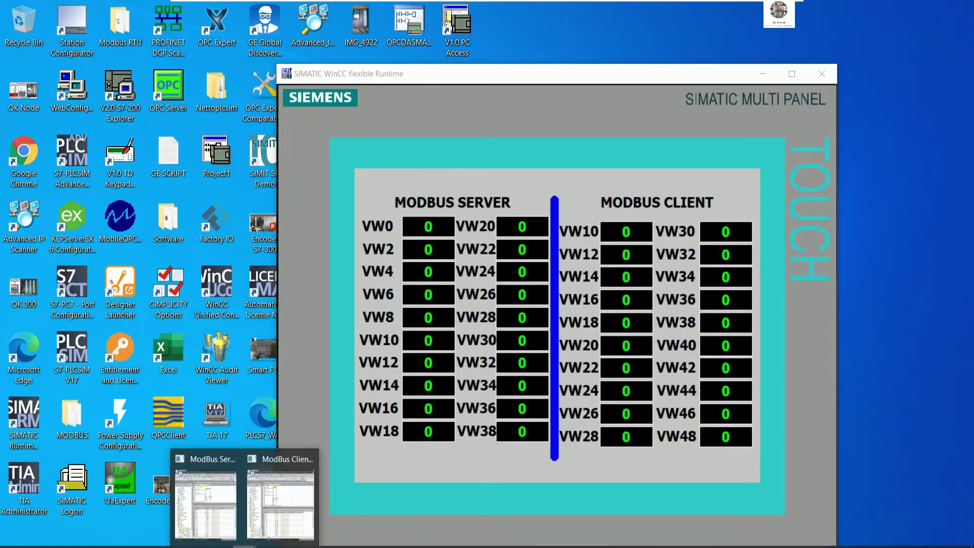
pyautogui.click(199, 500)
pyautogui.click(278, 504)
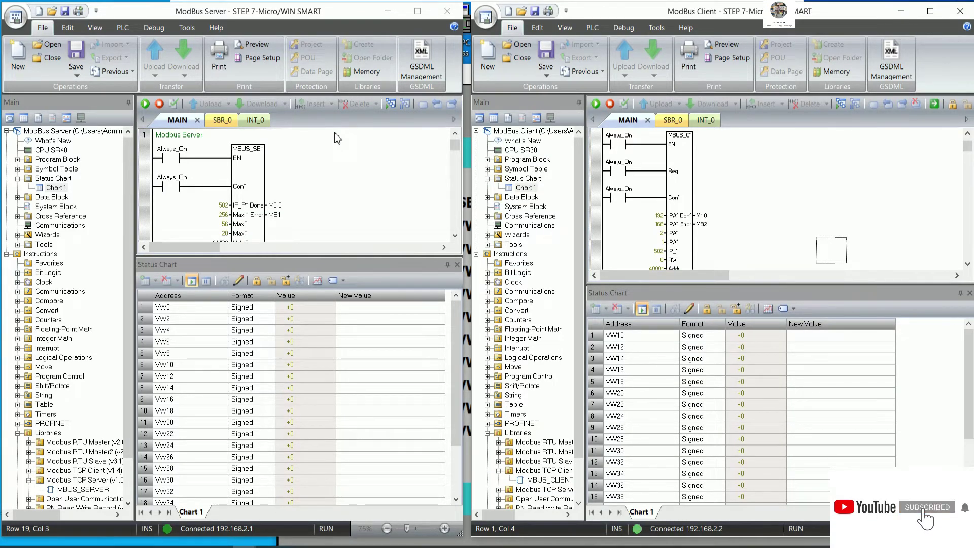
pyautogui.click(390, 103)
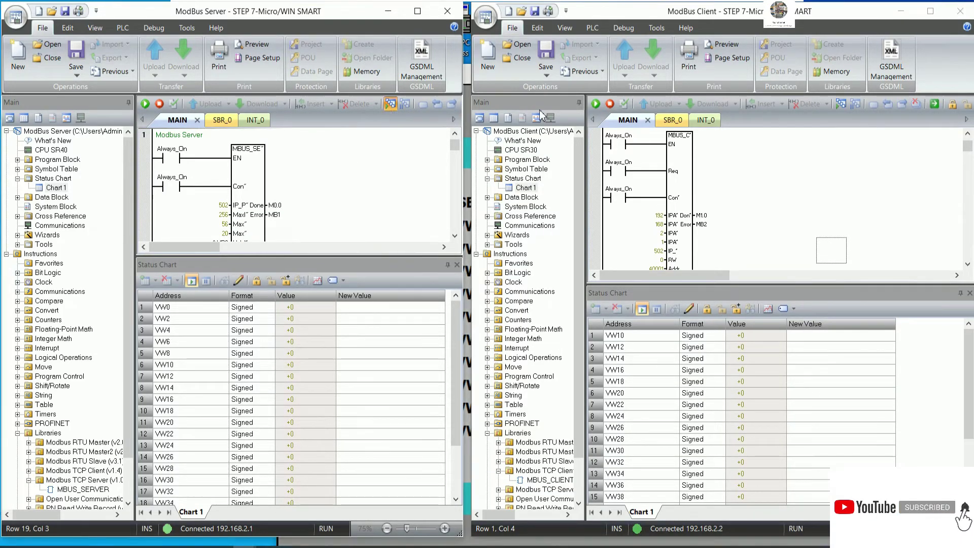
pyautogui.click(840, 103)
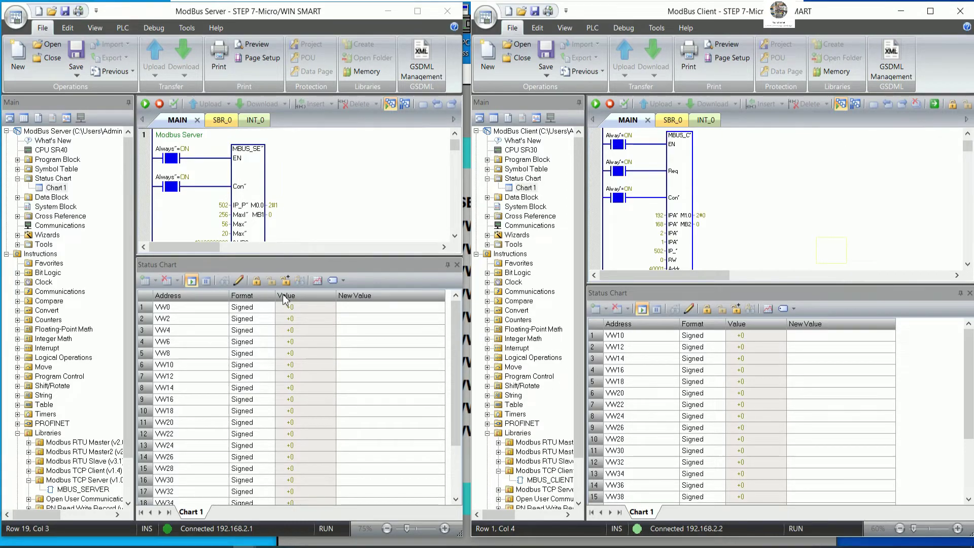
pyautogui.click(640, 309)
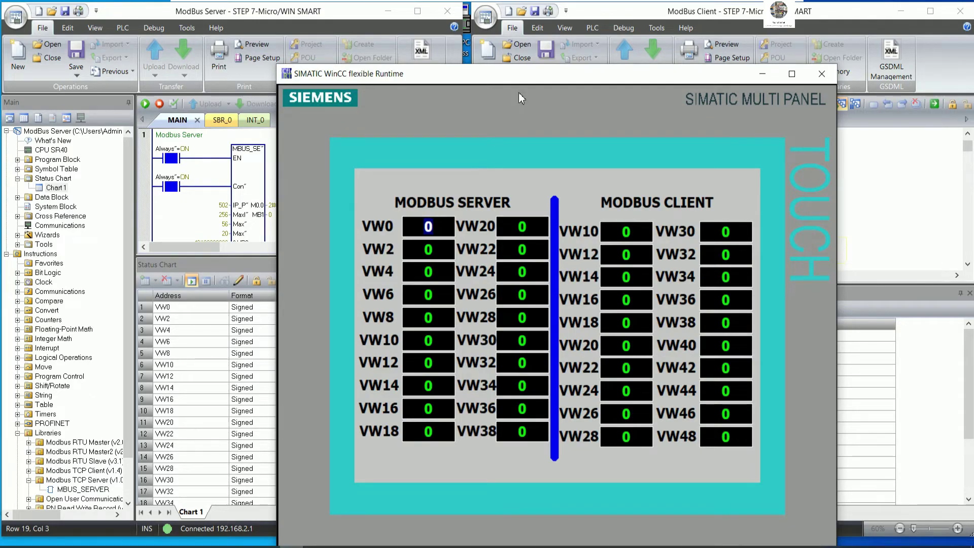
# Step: In the WinCC flexible Runtime window, set the server section's VW0 field to 123
pyautogui.moveTo(522, 78); pyautogui.dragTo(530, 154)
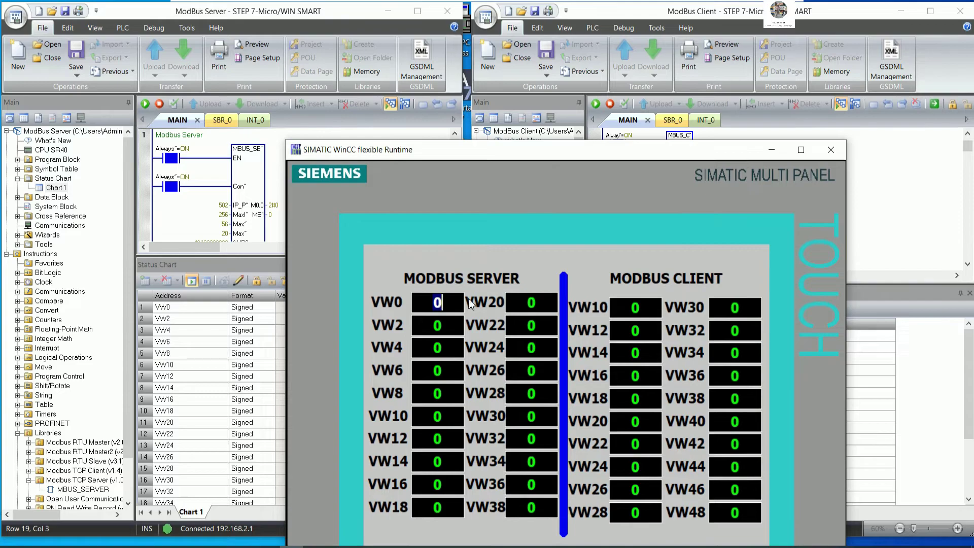
pyautogui.click(439, 310)
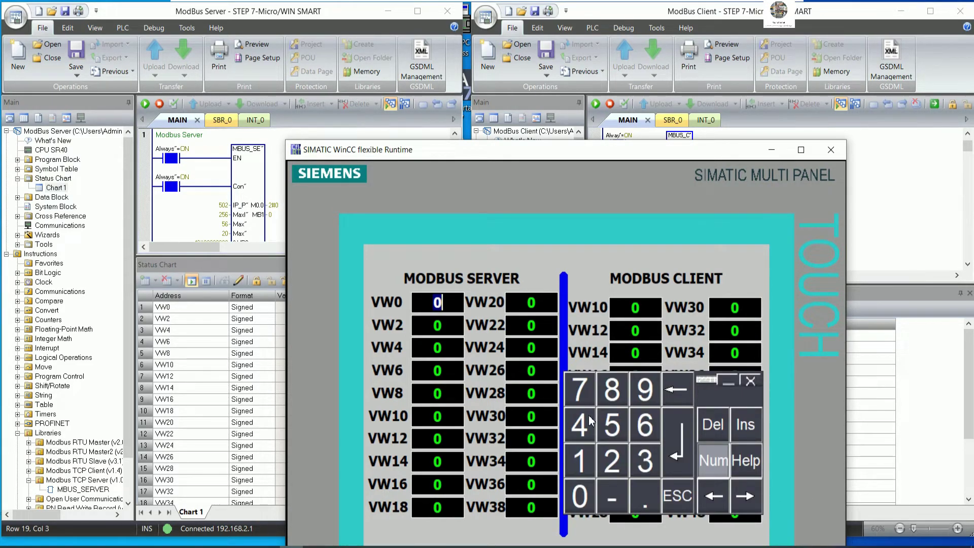
pyautogui.click(581, 461)
pyautogui.click(612, 462)
pyautogui.click(641, 464)
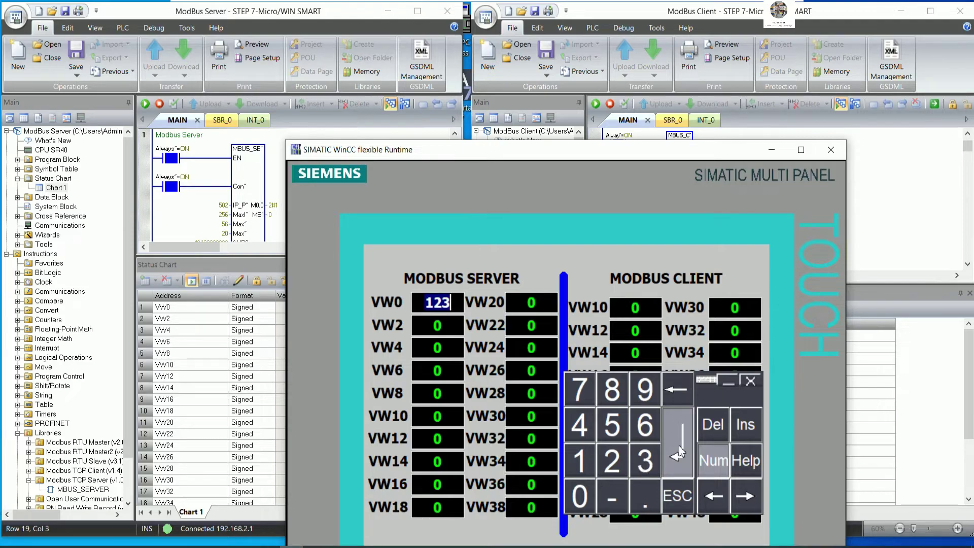
pyautogui.click(549, 383)
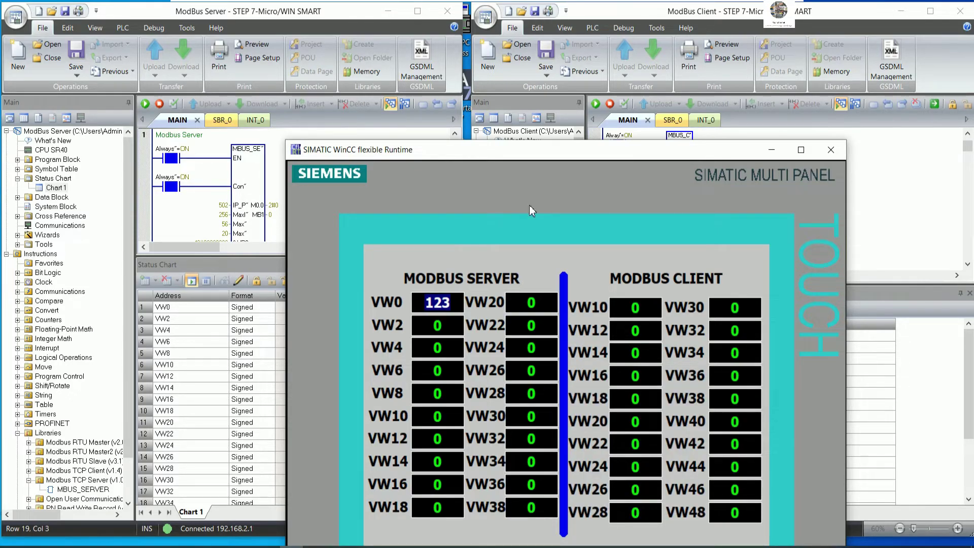
# Step: Compare the runtime screen's values with the PLC status charts behind it, and close the runtime
pyautogui.moveTo(515, 154); pyautogui.dragTo(246, 338)
pyautogui.moveTo(318, 345); pyautogui.dragTo(376, 83)
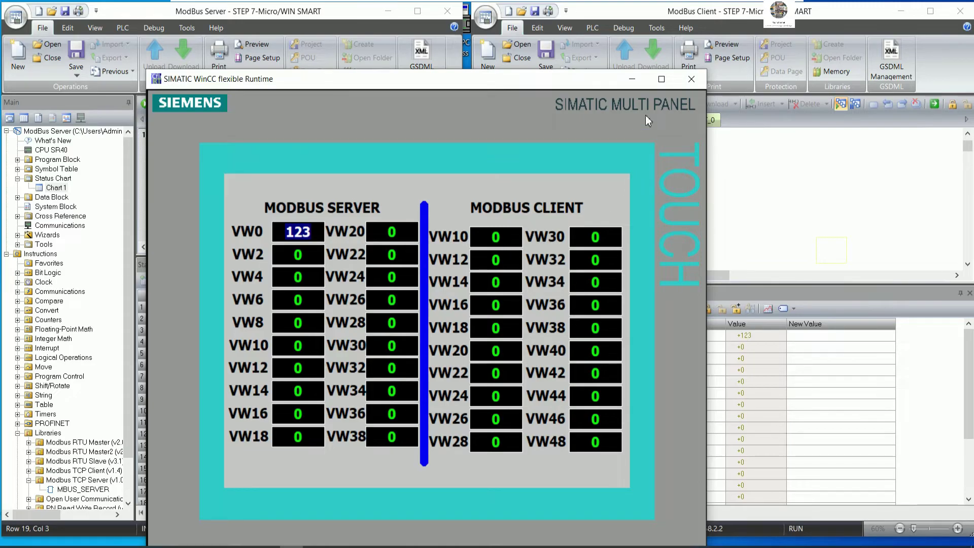
pyautogui.click(691, 79)
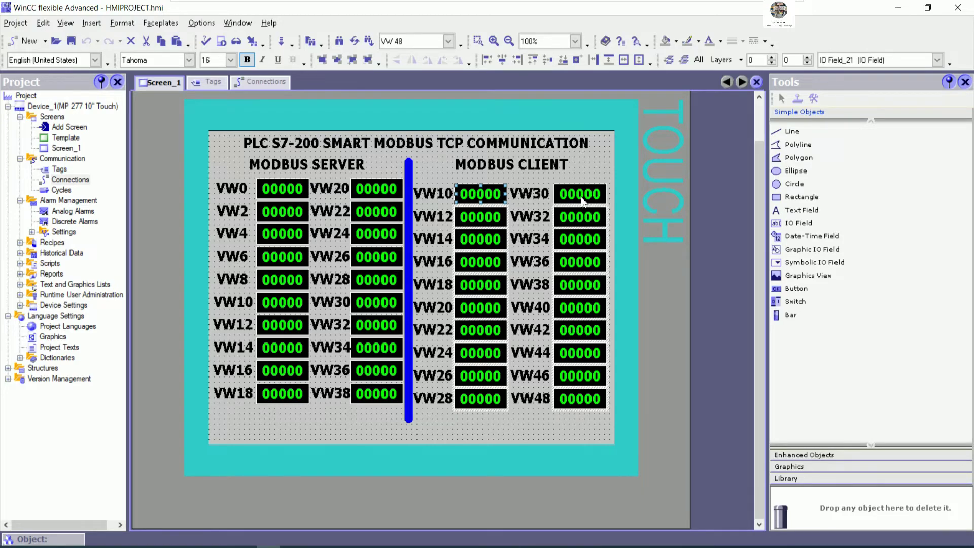
# Step: Set the mode of the client section's VW10 IO field to Output in Screen_1
pyautogui.rightClick(493, 194)
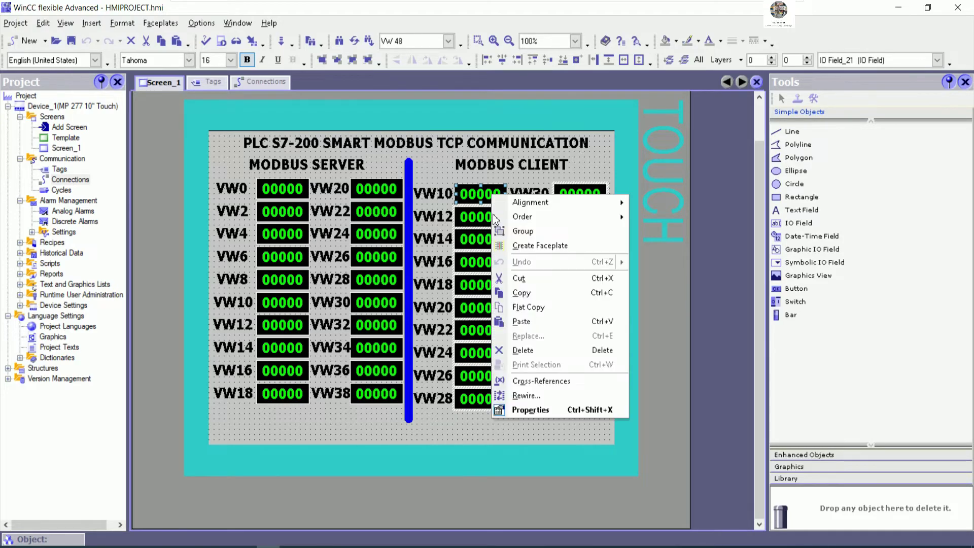
pyautogui.click(533, 411)
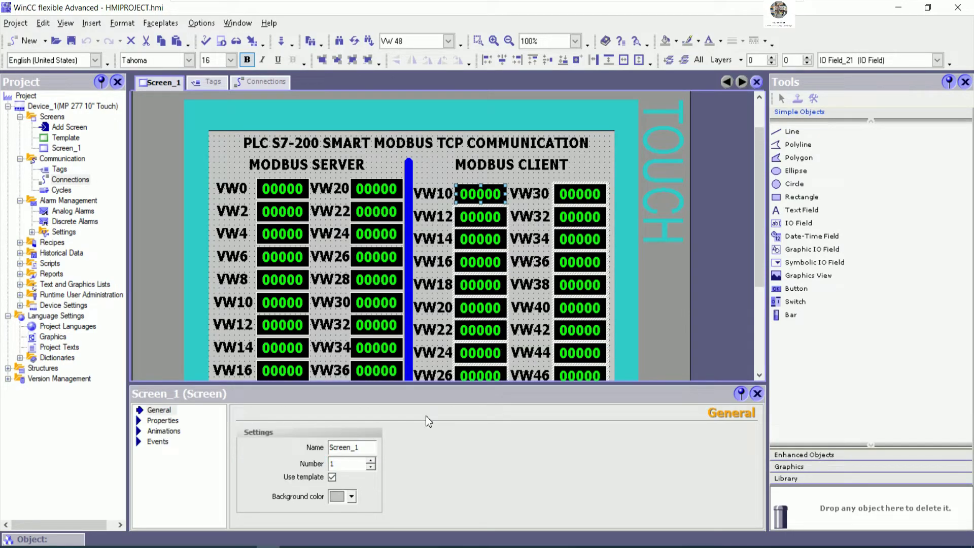
pyautogui.click(373, 448)
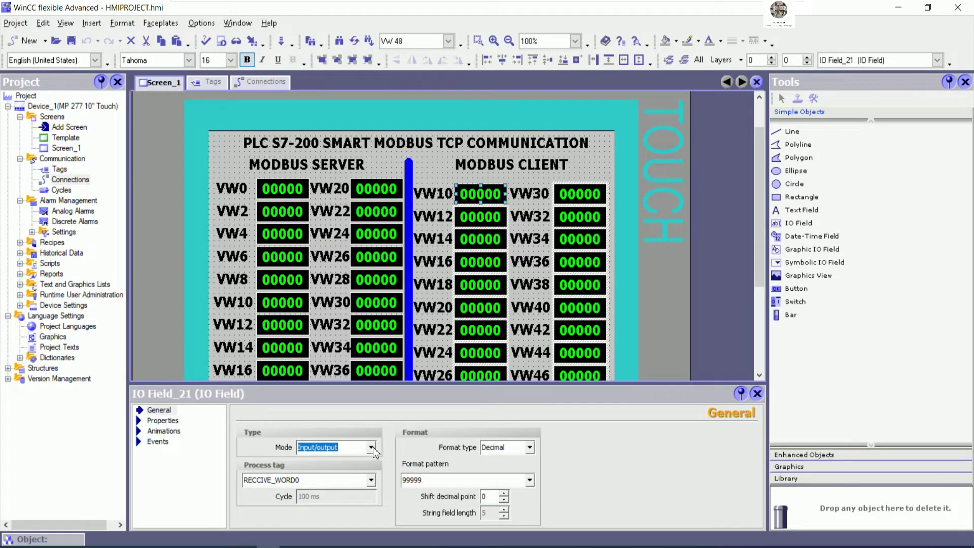
pyautogui.click(373, 448)
pyautogui.click(312, 479)
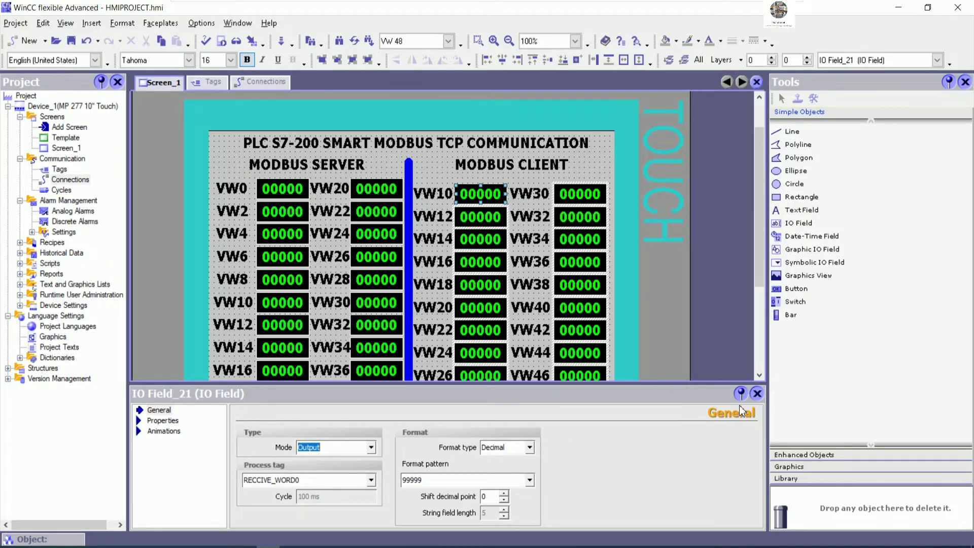
pyautogui.click(756, 394)
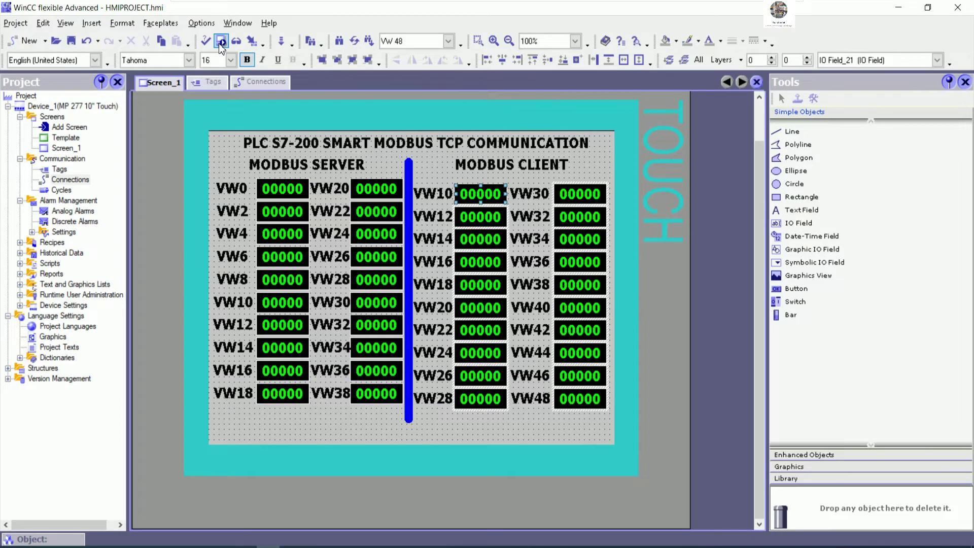
# Step: Save the project and restart the runtime, showing it together with the STEP 7-Micro/WIN SMART server and client windows
pyautogui.click(71, 40)
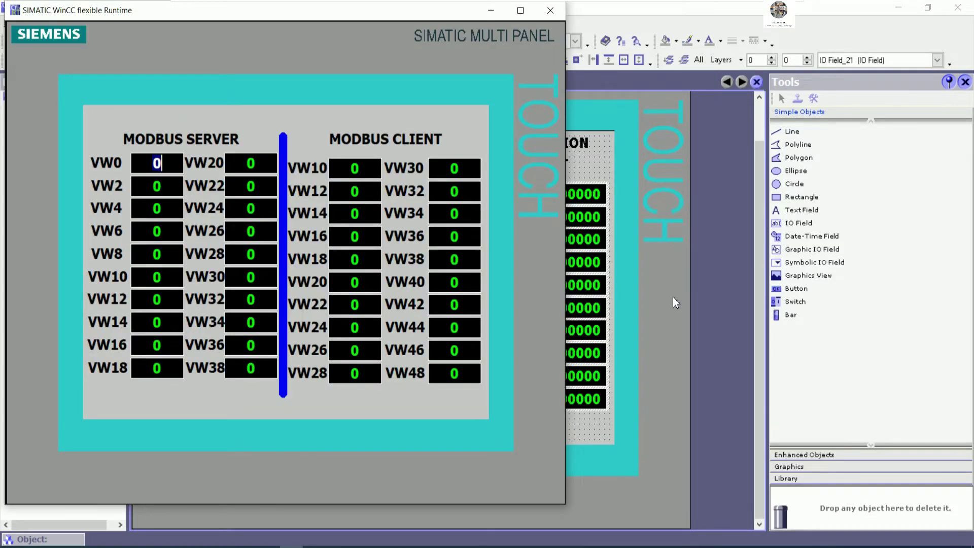
pyautogui.write('123')
pyautogui.moveTo(352, 16); pyautogui.dragTo(560, 36)
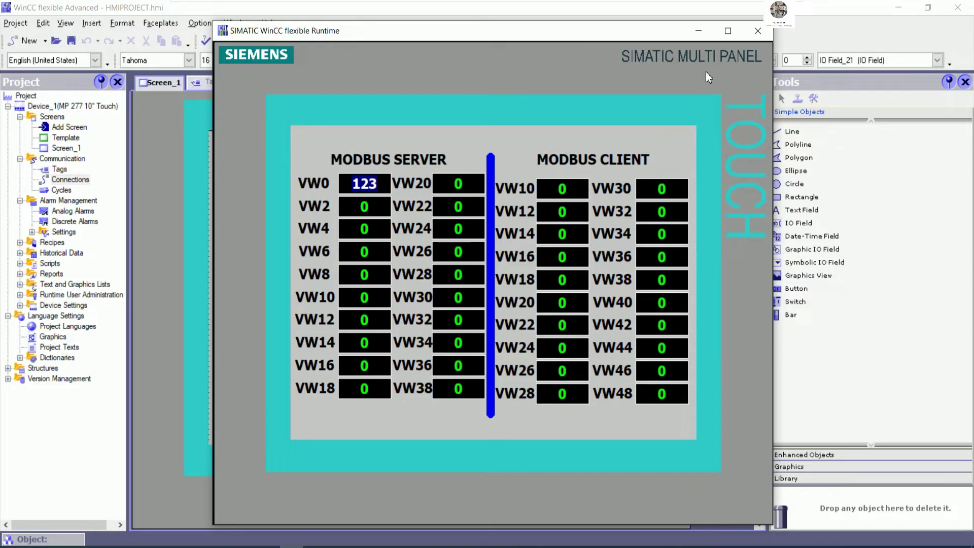
pyautogui.click(778, 92)
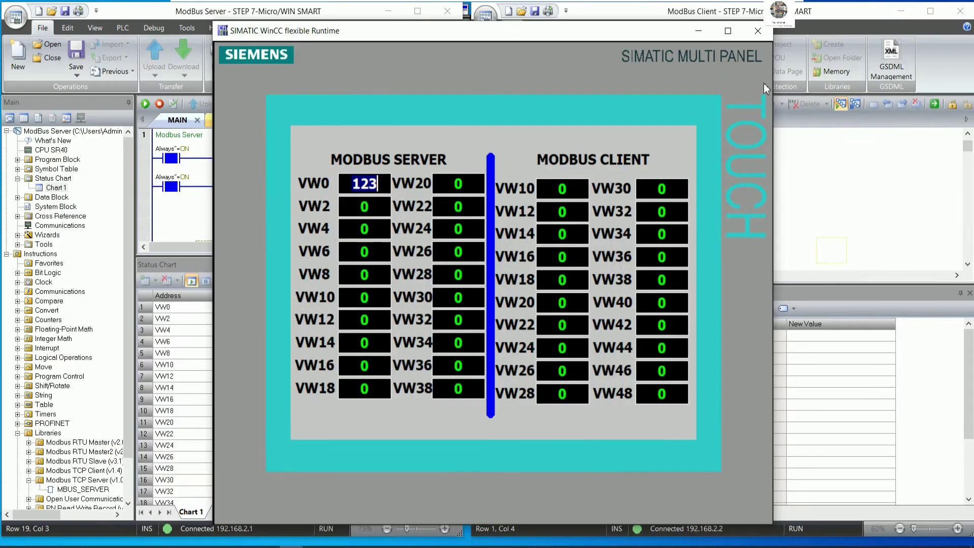
# Step: Set the server section's VW2 field to 2365 in the runtime and uncover the ModBus Client status chart for comparison
pyautogui.moveTo(623, 31); pyautogui.dragTo(759, 87)
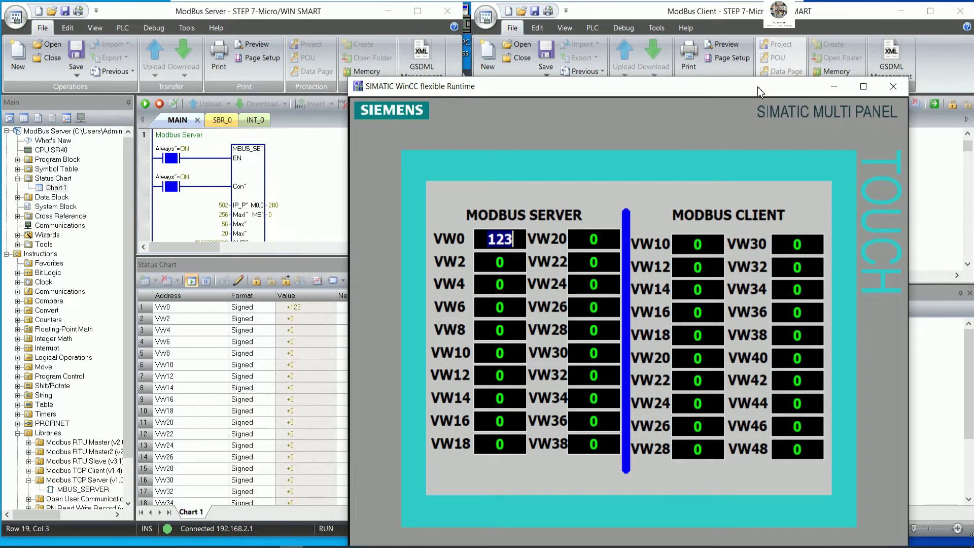
pyautogui.click(500, 261)
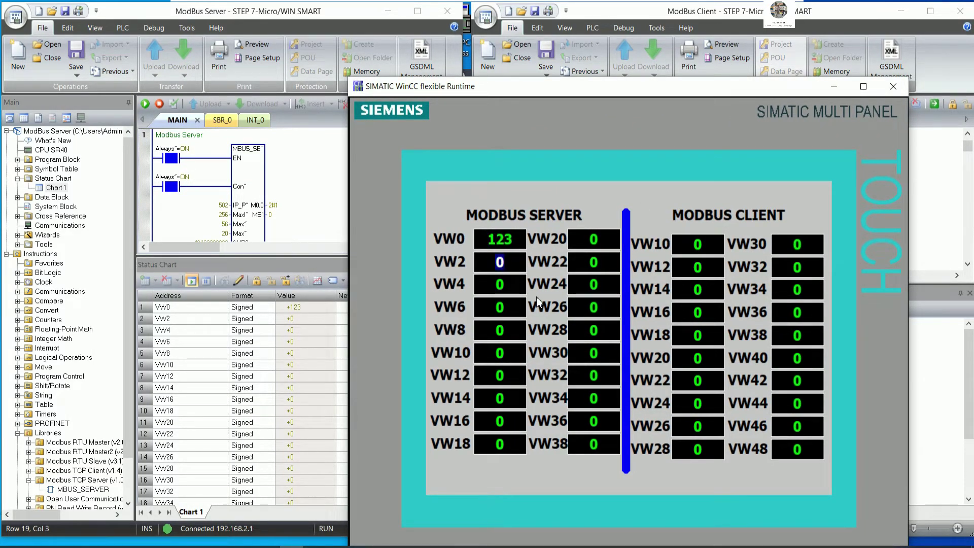
pyautogui.click(612, 460)
pyautogui.click(645, 459)
pyautogui.click(645, 424)
pyautogui.click(613, 425)
pyautogui.click(678, 443)
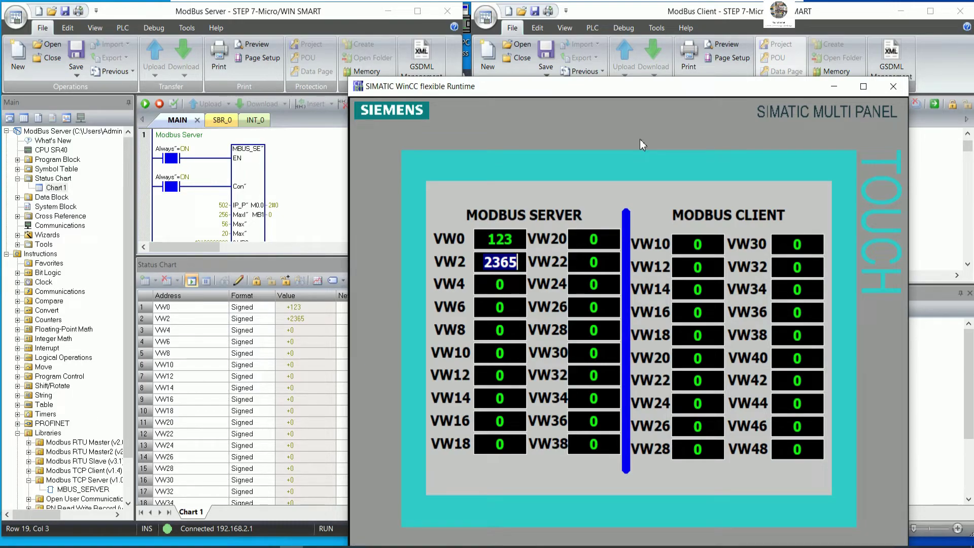
pyautogui.moveTo(653, 93); pyautogui.dragTo(316, 105)
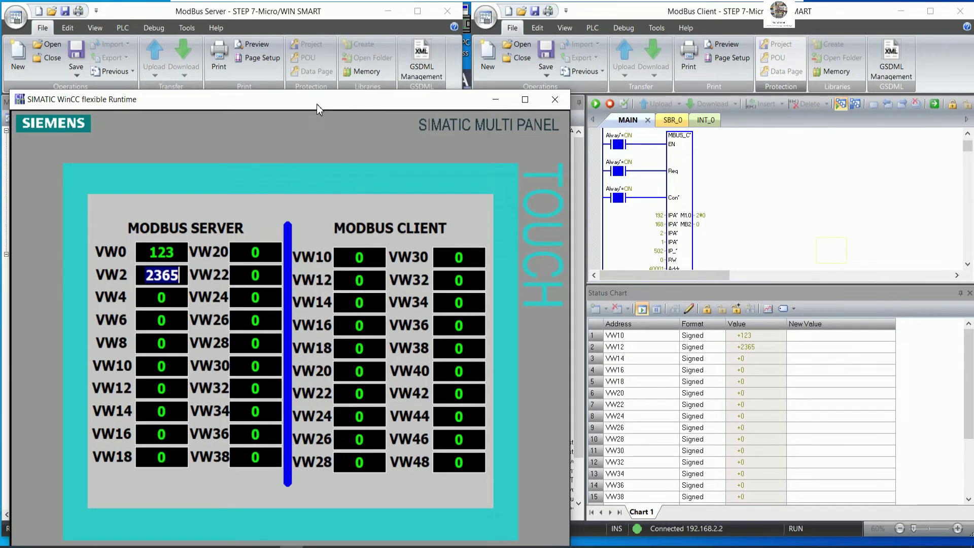
# Step: Uncover the ModBus Server status chart and set the server section's VW4 field to 194 in the runtime
pyautogui.moveTo(316, 105); pyautogui.dragTo(651, 81)
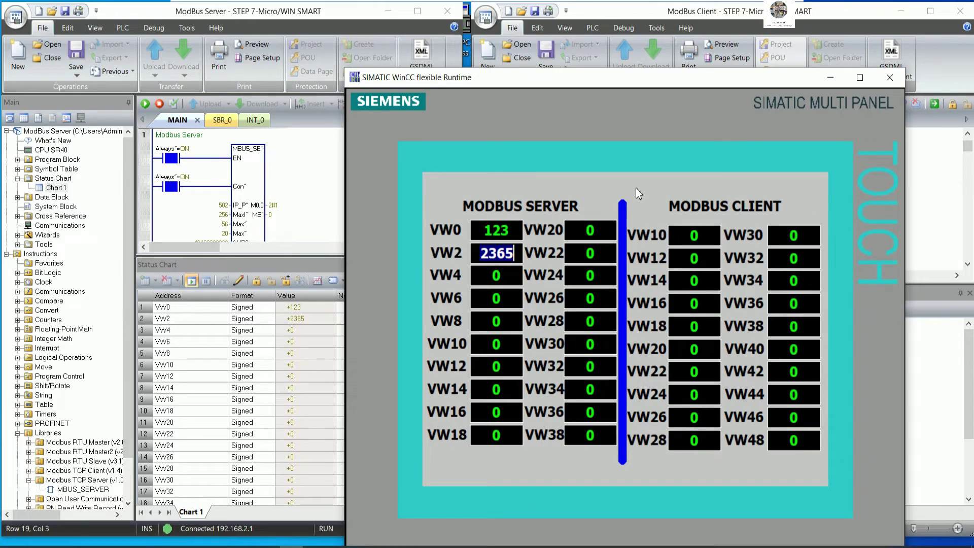
pyautogui.click(503, 274)
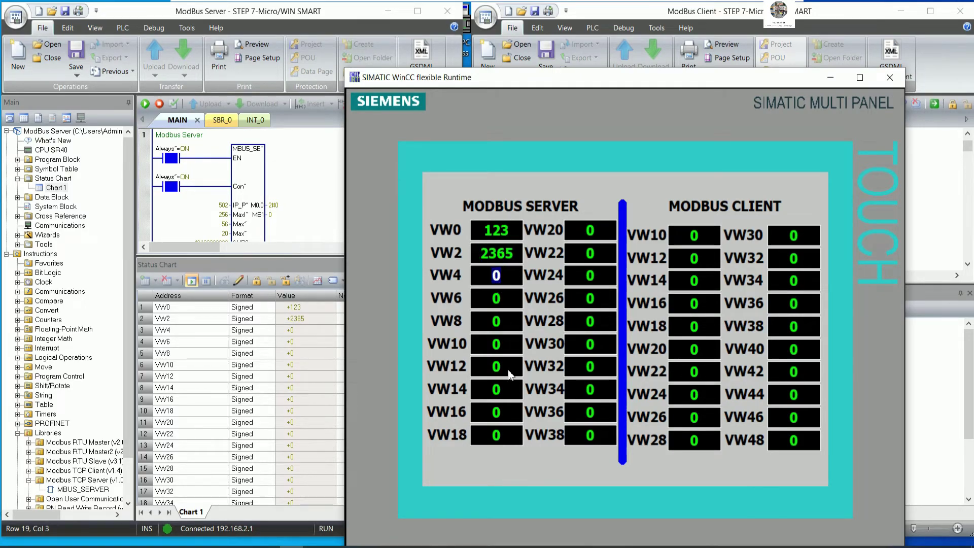
pyautogui.click(580, 460)
pyautogui.click(579, 424)
pyautogui.press('Left')
pyautogui.click(644, 389)
pyautogui.click(677, 456)
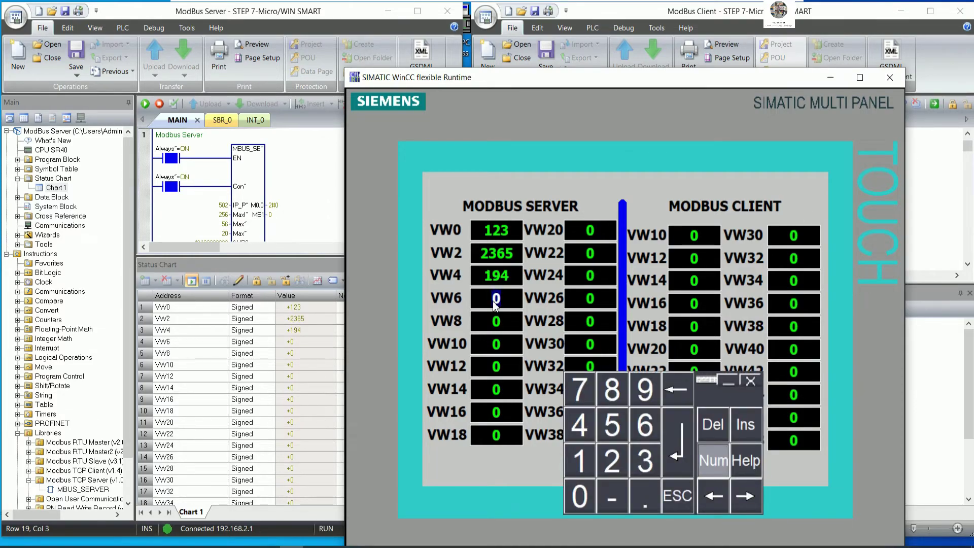
# Step: Set the server section's VW6 field to 6325 and compare the runtime's values with the client and server status charts
pyautogui.click(645, 424)
pyautogui.click(644, 460)
pyautogui.click(611, 460)
pyautogui.click(612, 424)
pyautogui.click(678, 441)
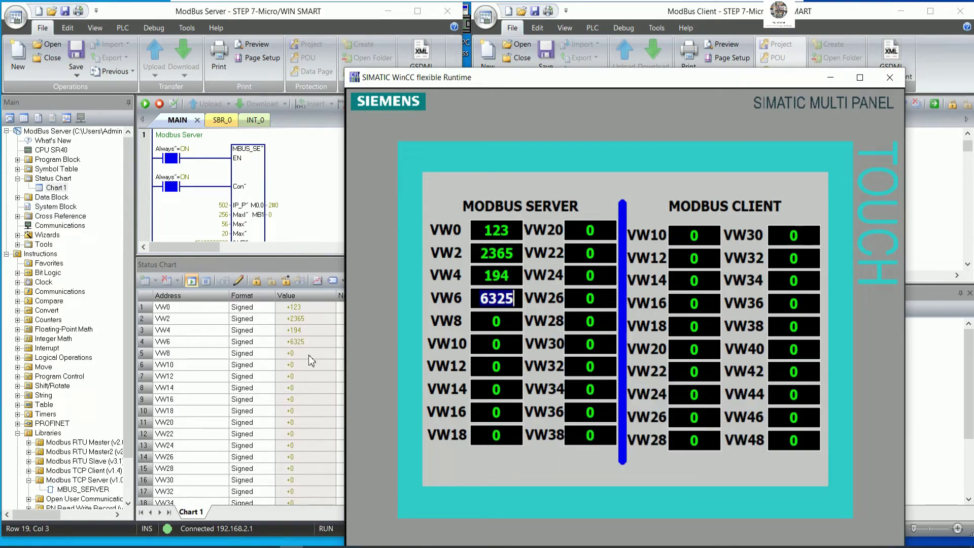
pyautogui.moveTo(664, 98); pyautogui.dragTo(268, 100)
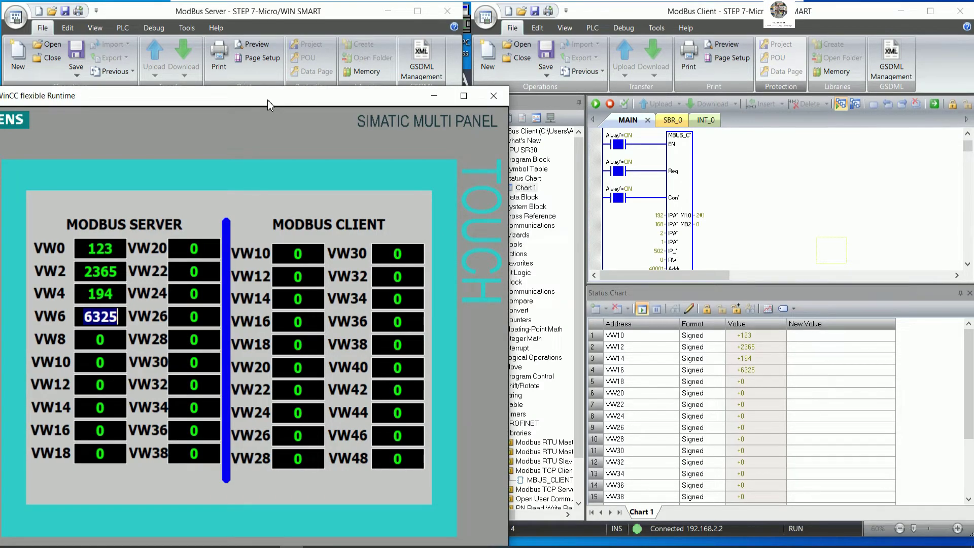
pyautogui.moveTo(266, 99); pyautogui.dragTo(669, 70)
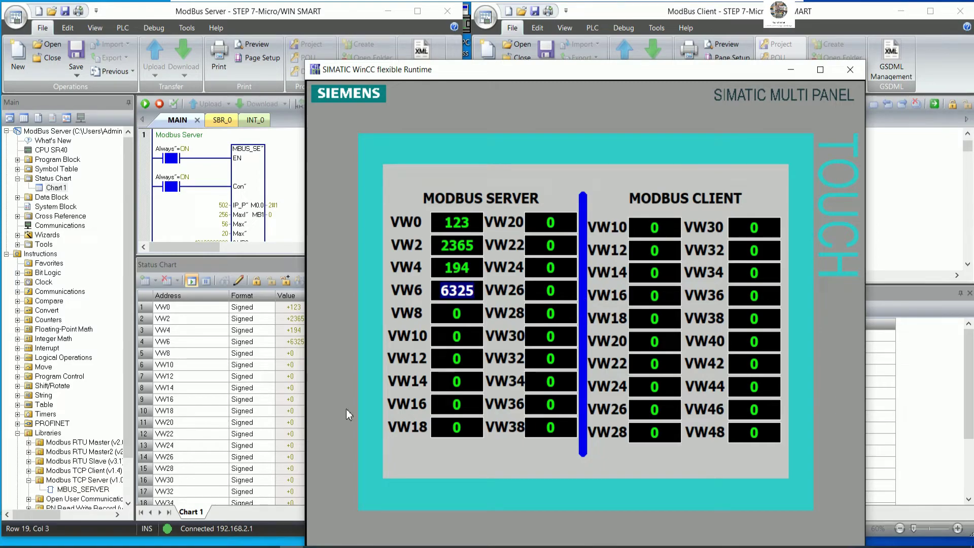
pyautogui.moveTo(592, 75); pyautogui.dragTo(464, 47)
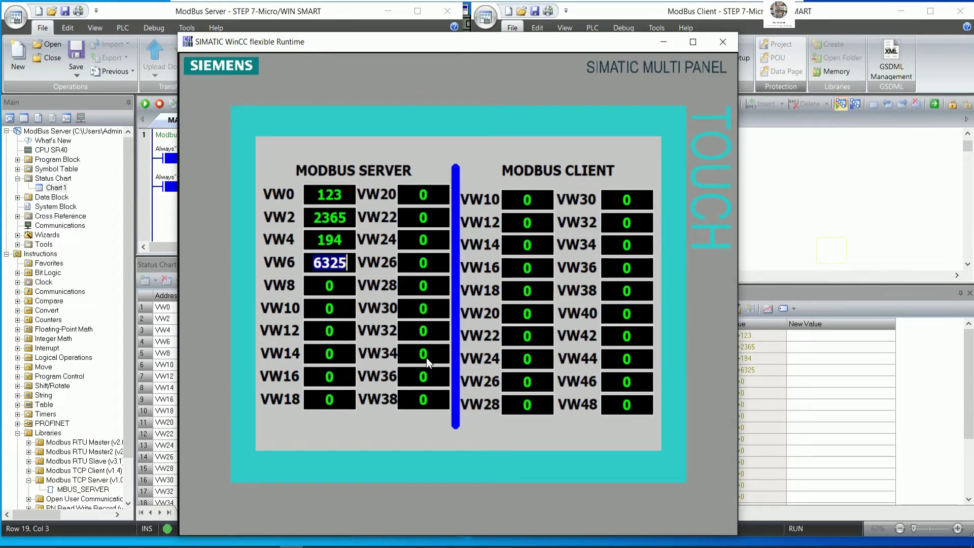
# Step: Switch to WinCC flexible and examine which connection the SEND_WORD and RECCIVE_WORD tags use in the tag table
pyautogui.click(269, 546)
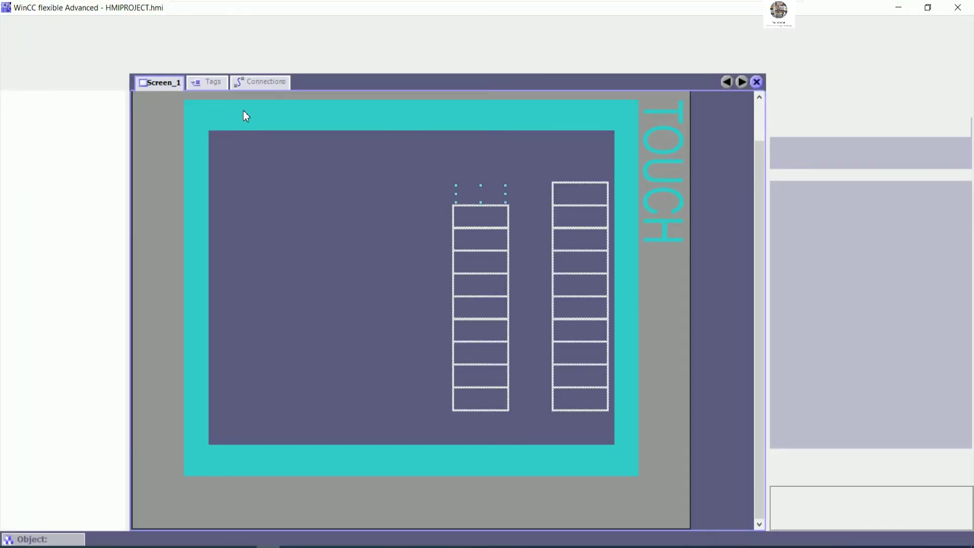
pyautogui.click(215, 82)
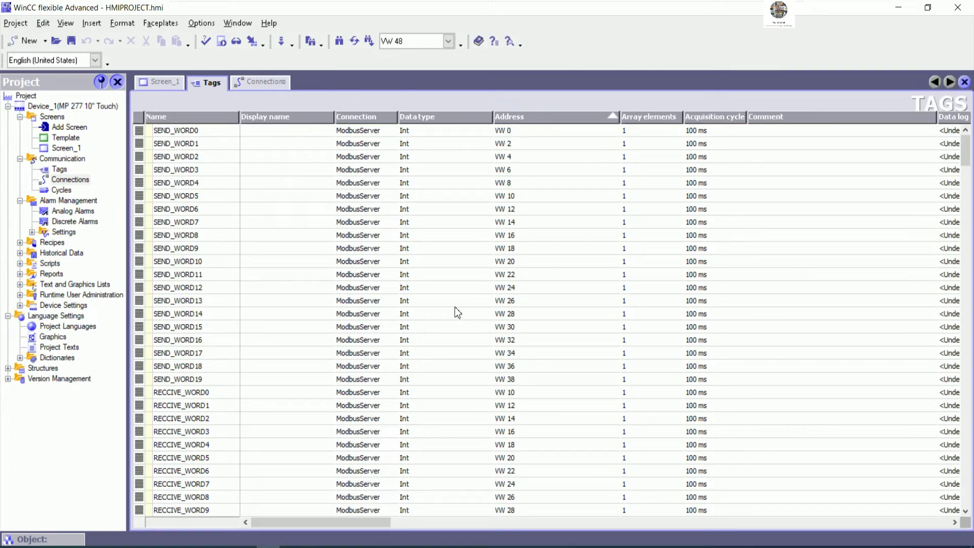
pyautogui.scroll(-1, 463, 330)
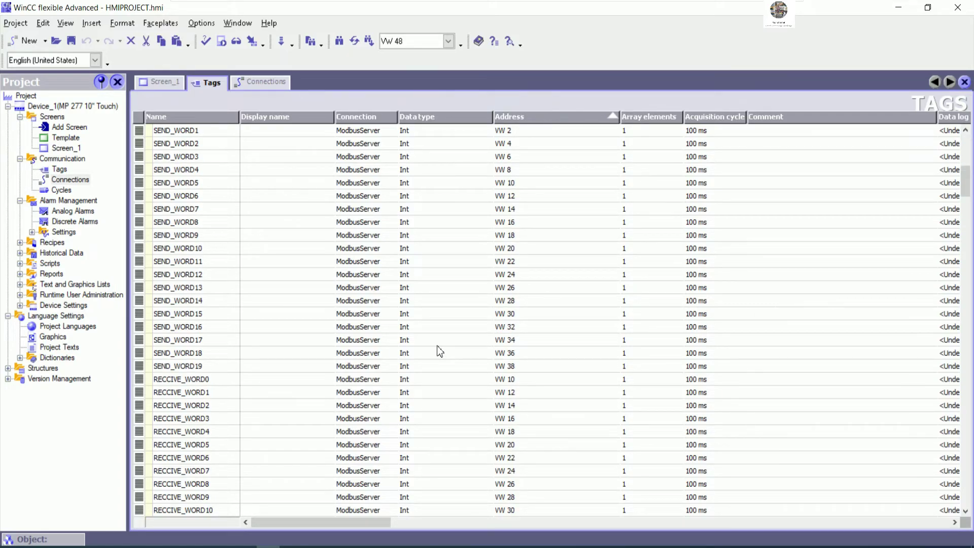
pyautogui.click(388, 382)
pyautogui.click(383, 366)
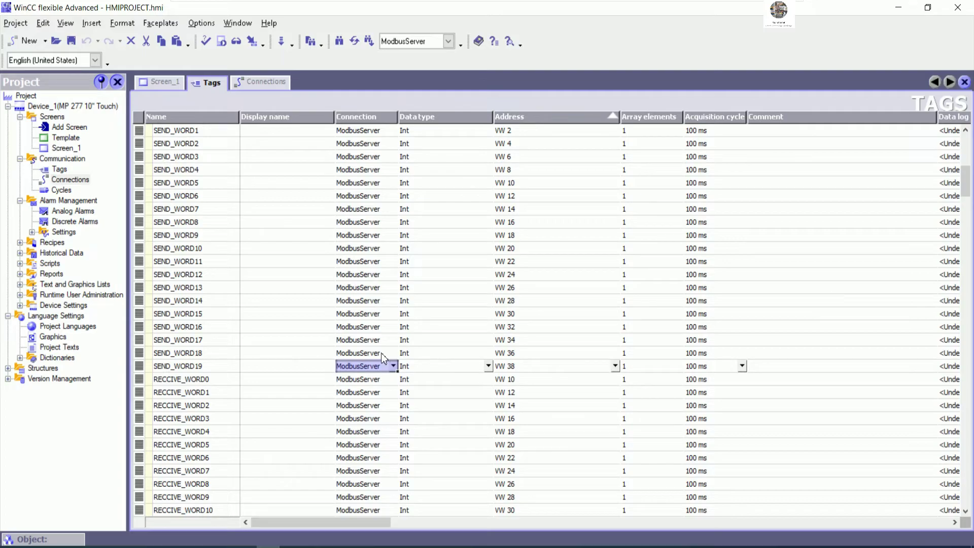
pyautogui.click(381, 346)
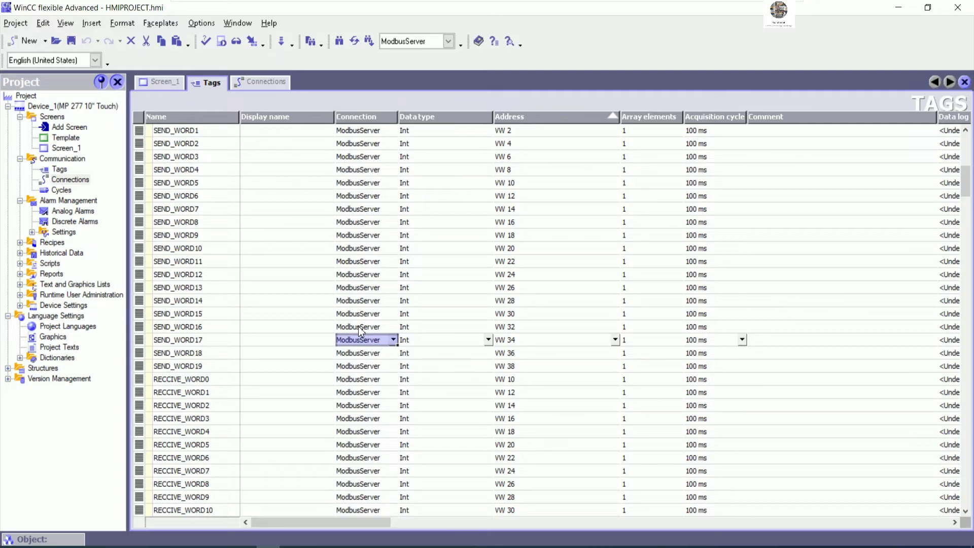
pyautogui.scroll(-1, 355, 383)
pyautogui.click(370, 381)
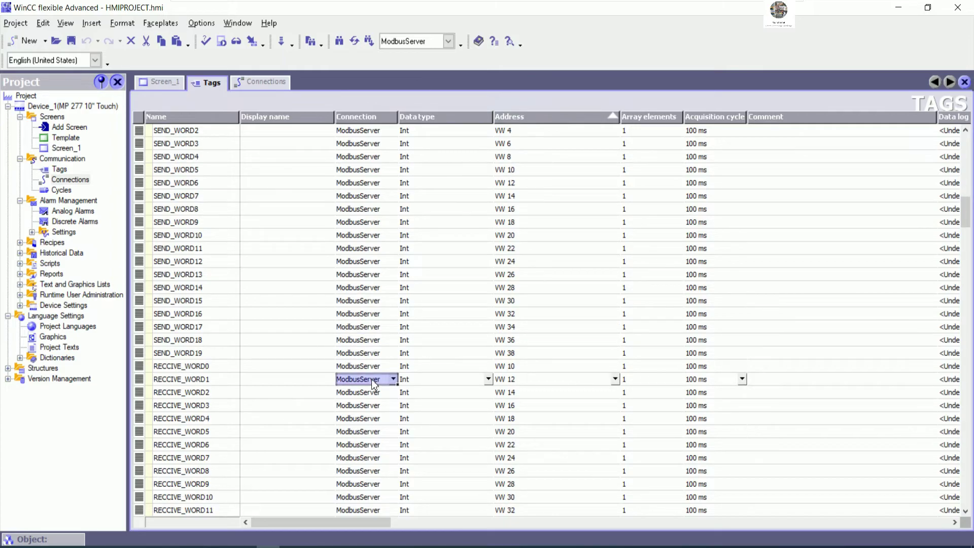
# Step: Set RECCIVE_WORD0's connection to ModbusClient and fill the same connection down through RECCIVE_WORD19
pyautogui.click(395, 366)
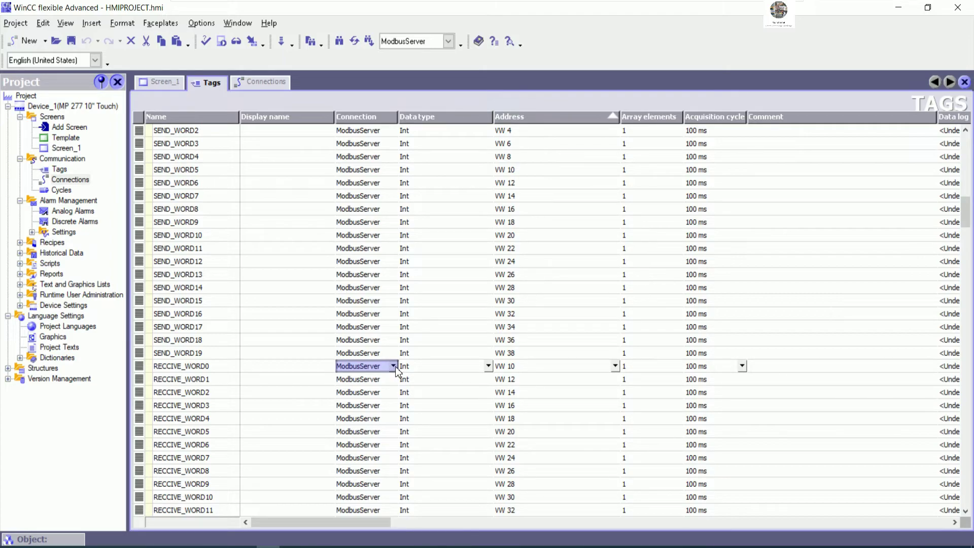
pyautogui.click(394, 366)
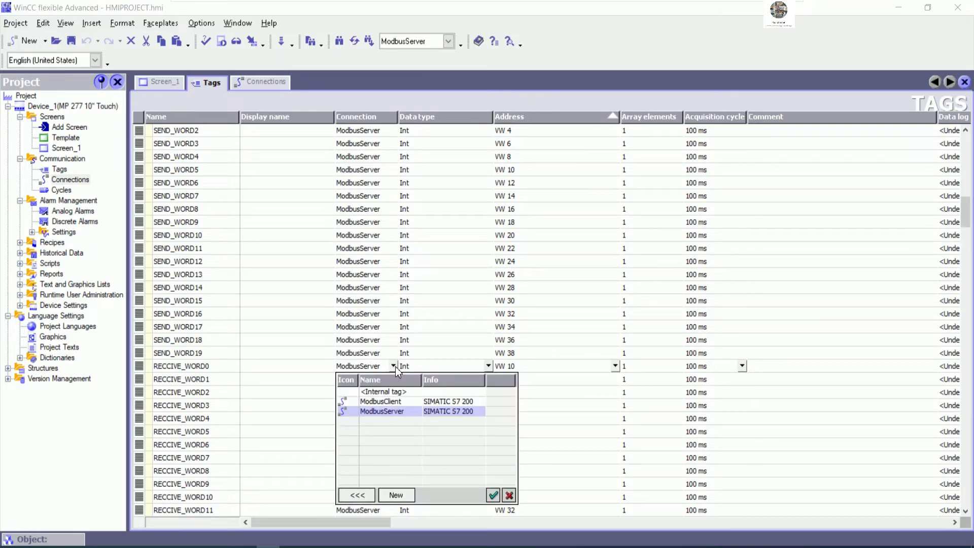
pyautogui.click(393, 402)
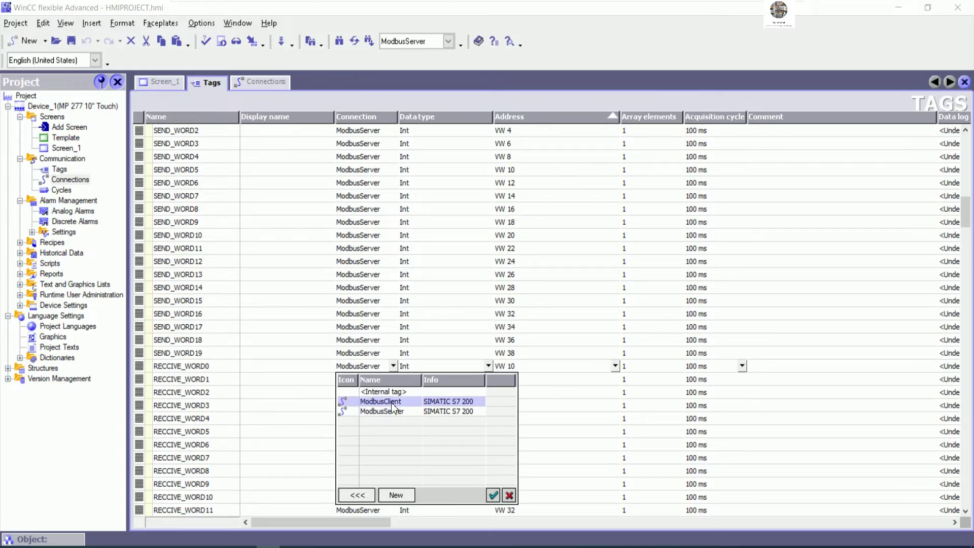
pyautogui.doubleClick(393, 403)
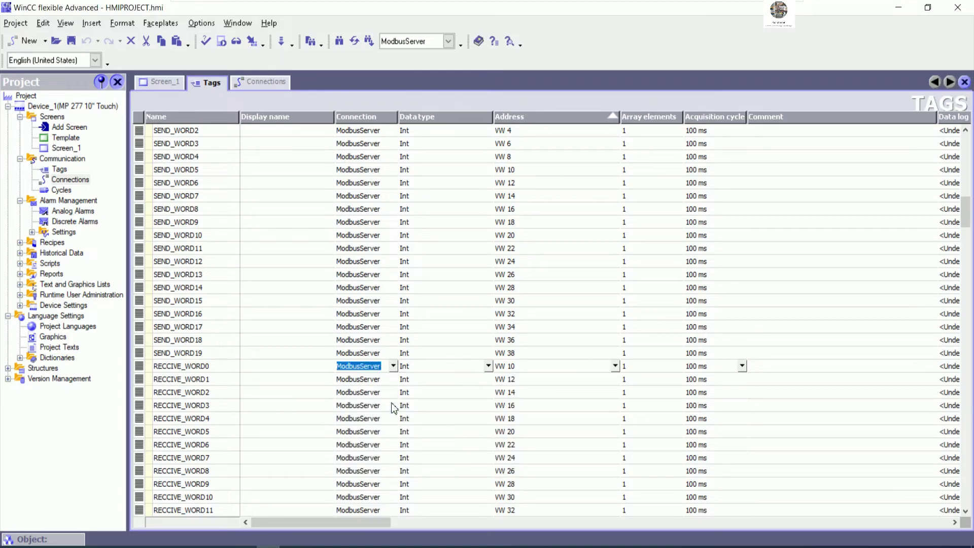
pyautogui.click(399, 372)
pyautogui.click(381, 370)
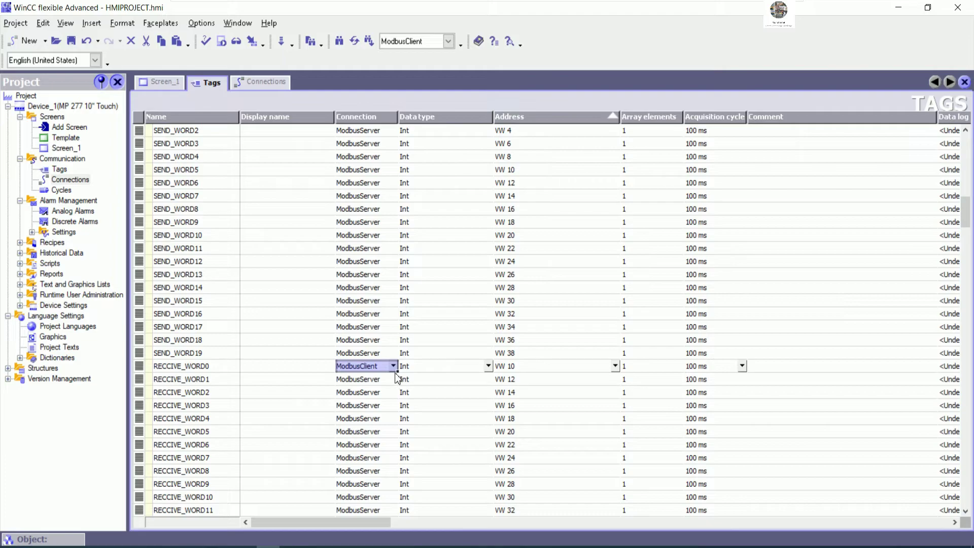
pyautogui.moveTo(397, 372); pyautogui.dragTo(374, 535)
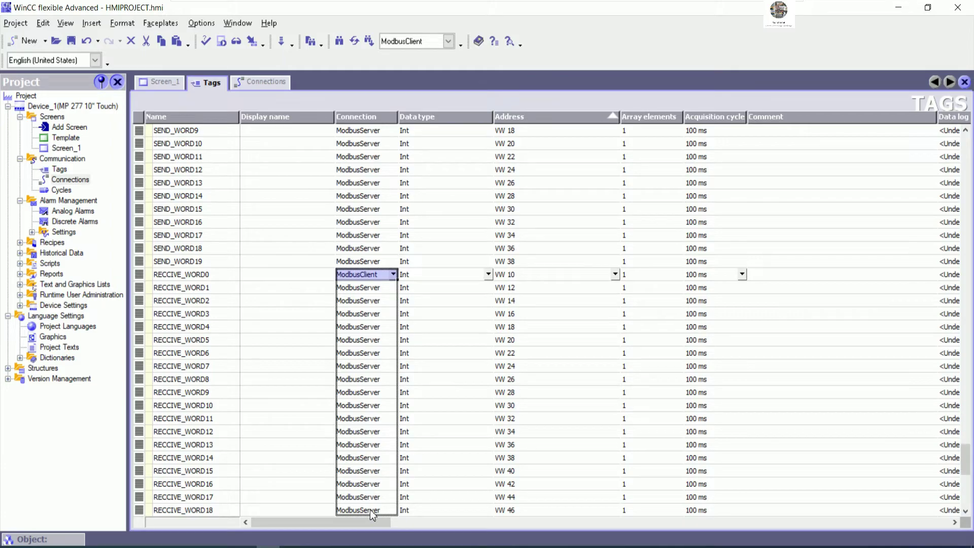
pyautogui.moveTo(370, 513); pyautogui.dragTo(376, 471)
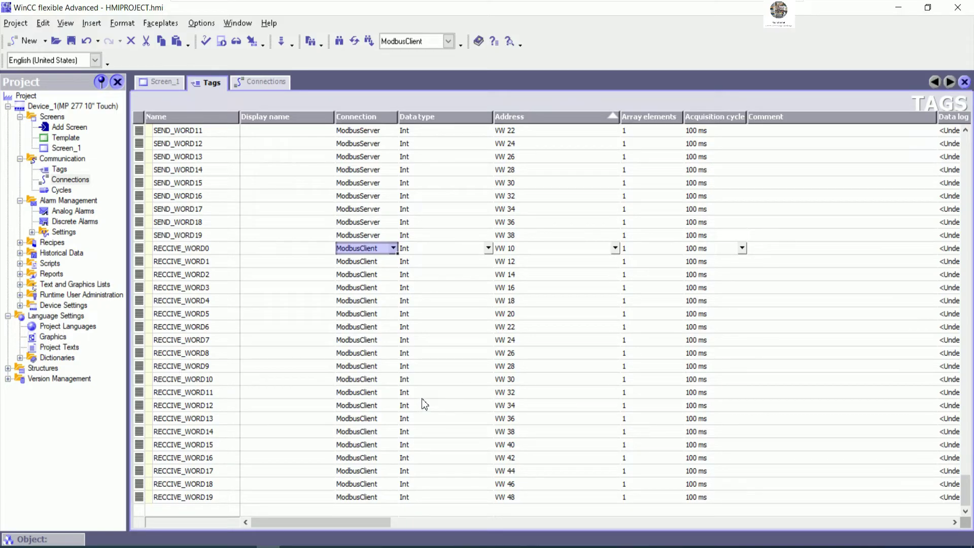
# Step: Return to Screen_1, save the HMI project and close the runtime that is still open
pyautogui.click(163, 81)
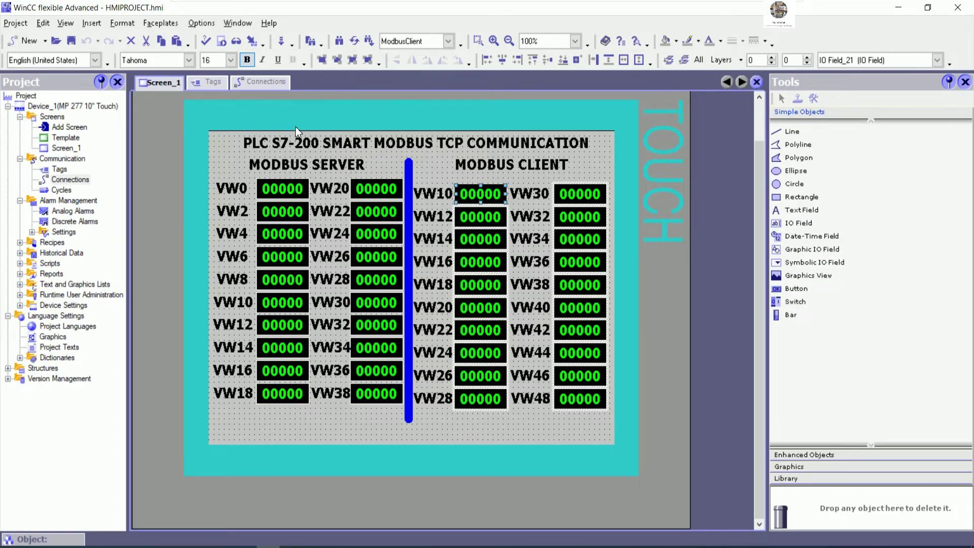
pyautogui.click(71, 40)
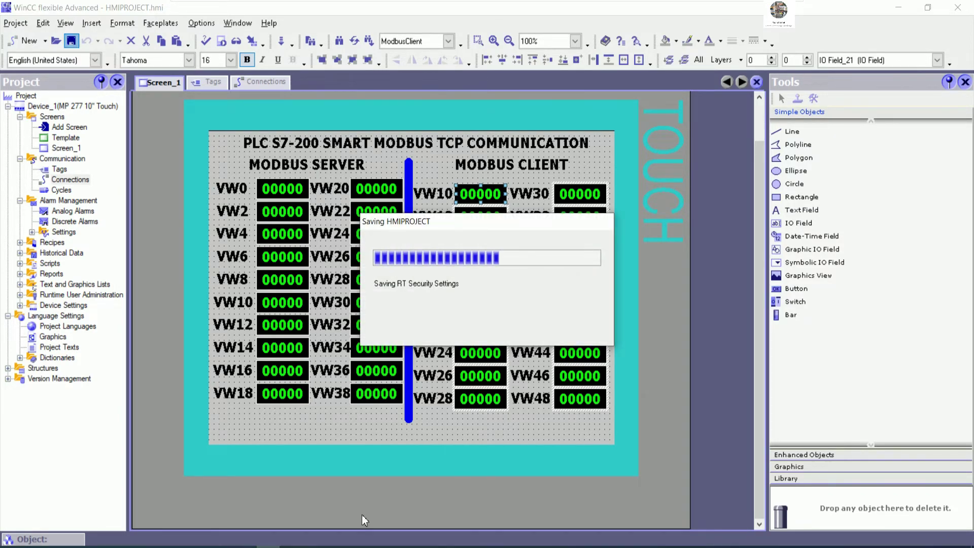
pyautogui.moveTo(292, 508)
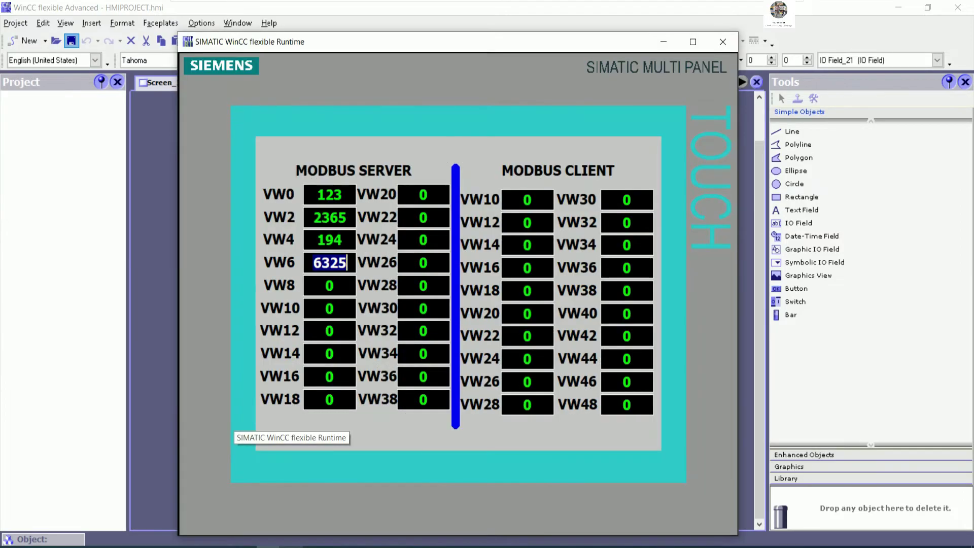
pyautogui.click(292, 543)
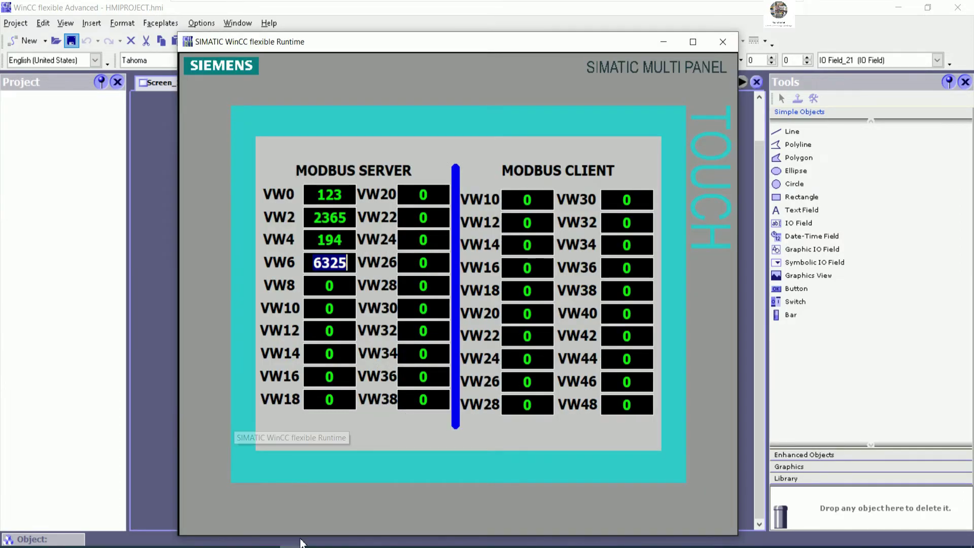
pyautogui.click(722, 42)
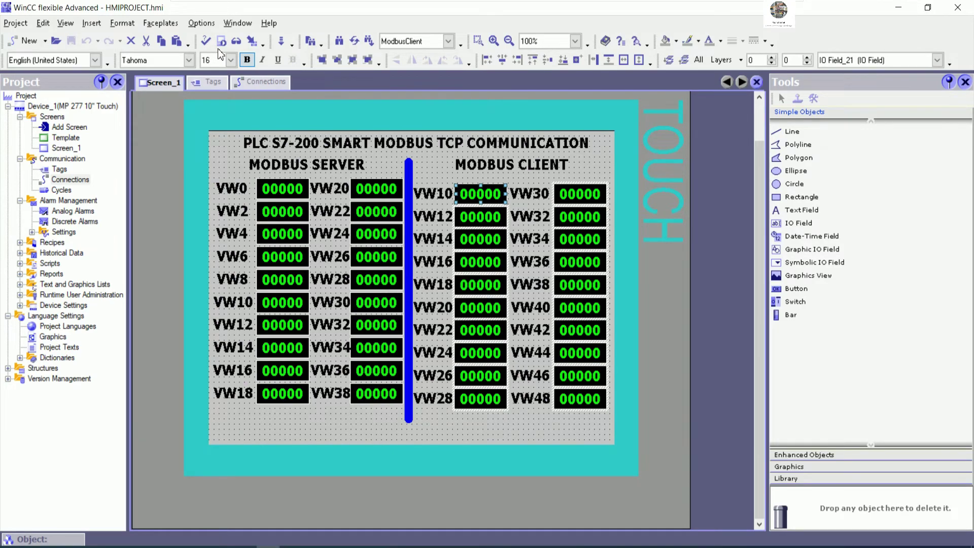
pyautogui.click(205, 41)
# Step: Nudge the title "PLC S7-200 SMART MODBUS TCP COMMUNICATION" slightly down in Screen_1, by seven increments
pyautogui.click(476, 145)
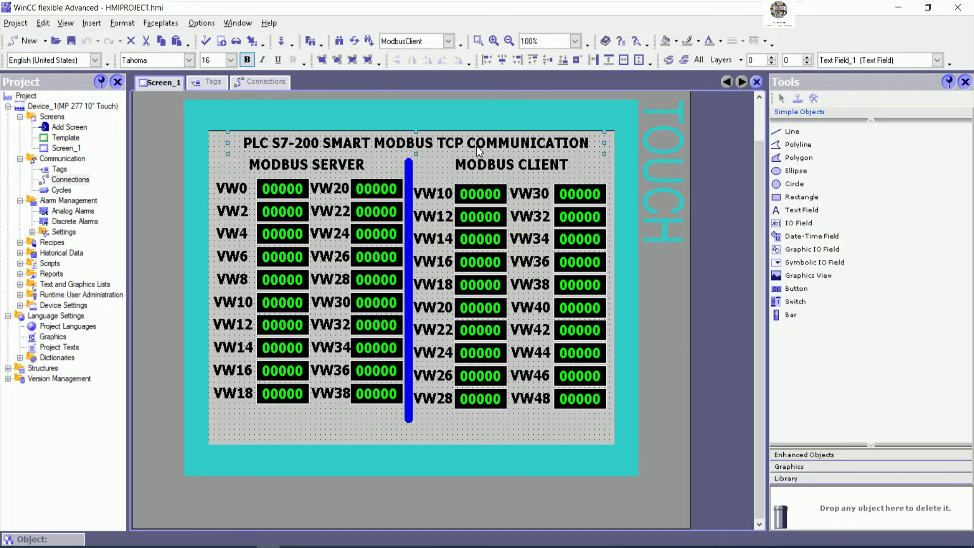
pyautogui.press('Down')
pyautogui.press('Down')
pyautogui.press('Down')
pyautogui.press('Down')
pyautogui.press('Down')
pyautogui.press('Down')
pyautogui.press('Down')
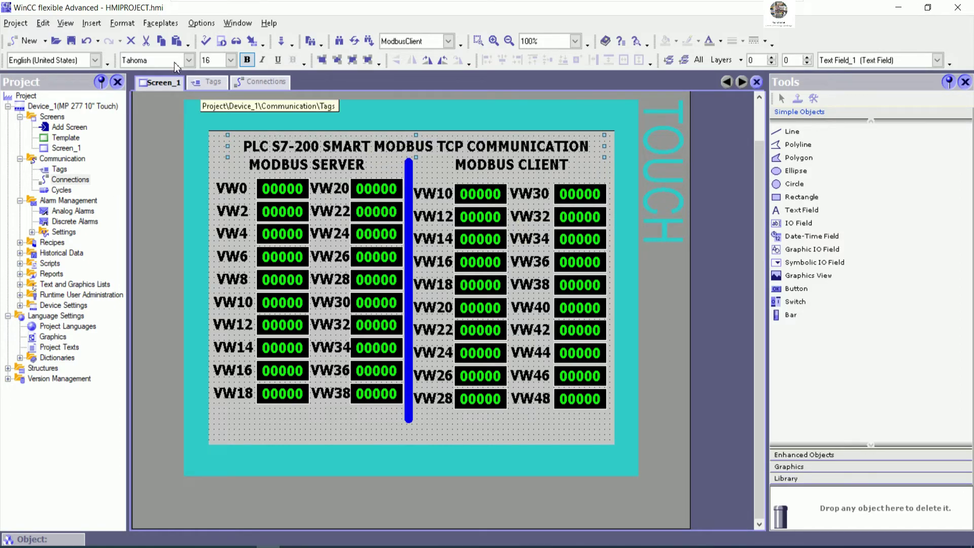
# Step: Save the project and start the runtime, showing it beside the ModBus Server status chart with WinCC flexible minimized
pyautogui.click(68, 42)
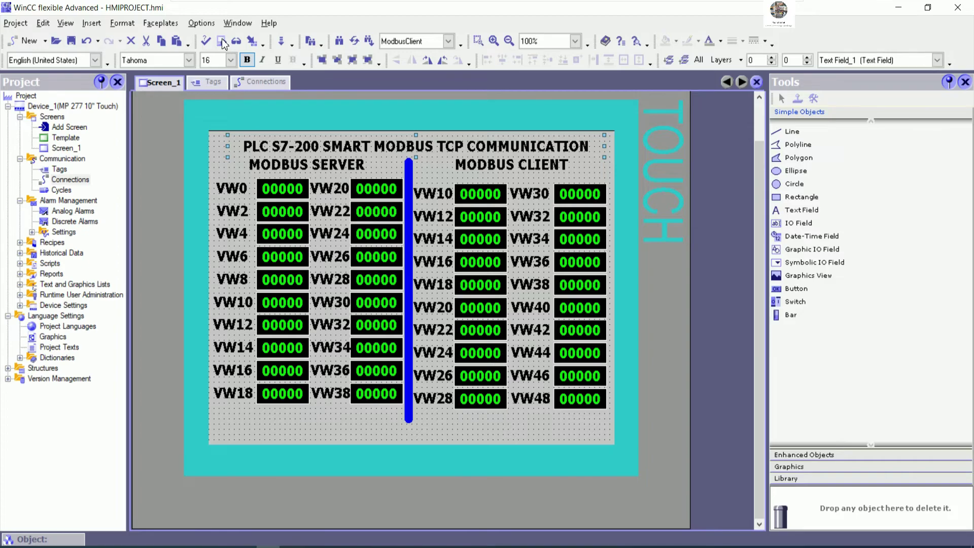
pyautogui.click(221, 41)
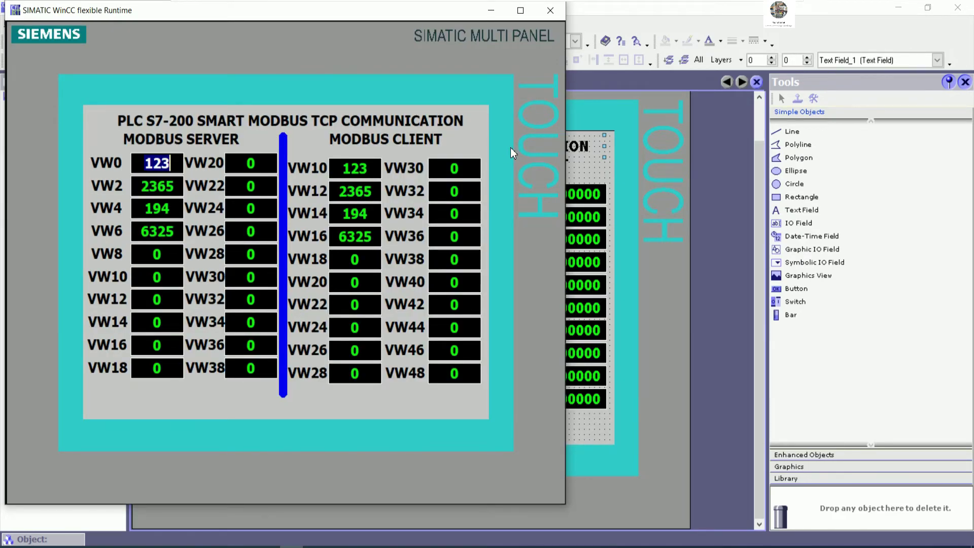
pyautogui.moveTo(421, 19); pyautogui.dragTo(613, 50)
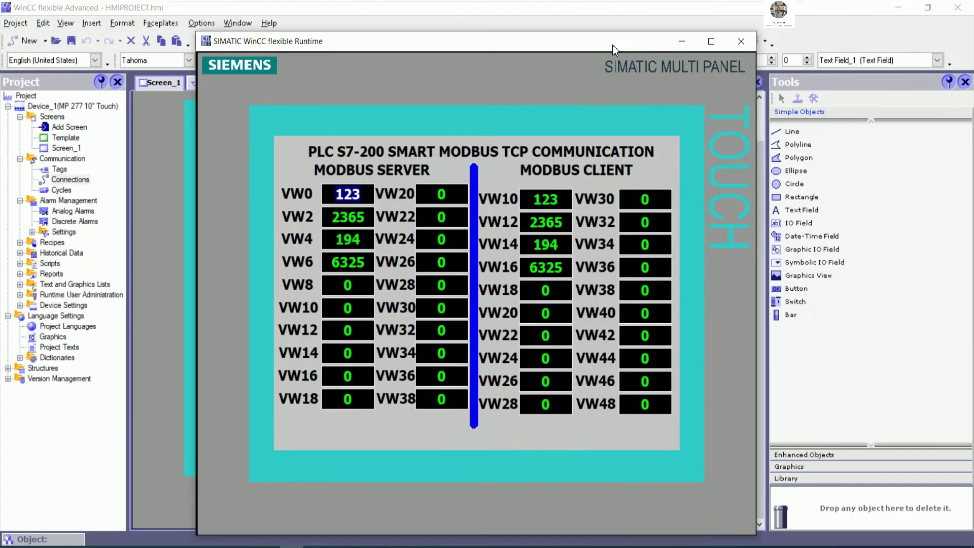
pyautogui.click(902, 9)
pyautogui.moveTo(516, 45); pyautogui.dragTo(668, 76)
# Step: Set the server section's VW8 field to 14 in the runtime
pyautogui.click(513, 317)
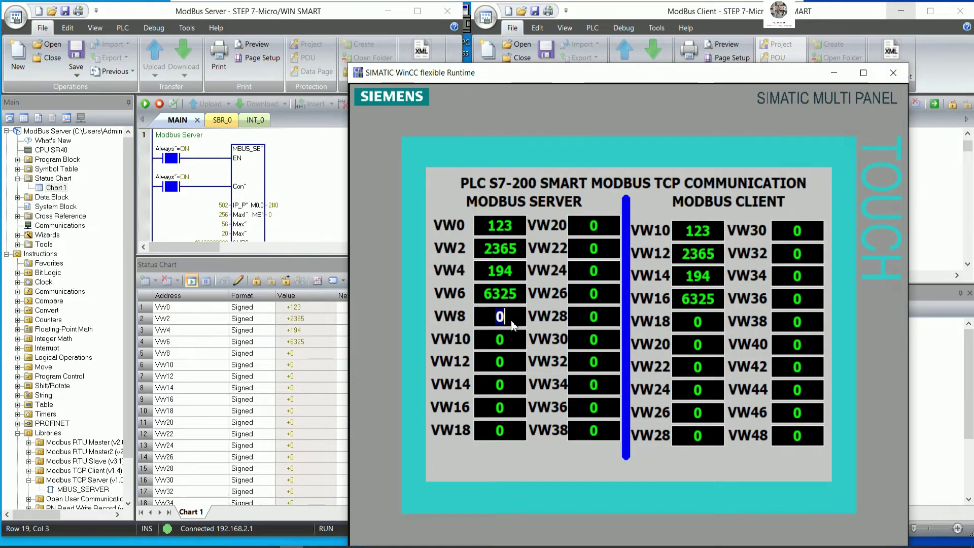
pyautogui.click(586, 459)
pyautogui.click(582, 428)
pyautogui.click(679, 458)
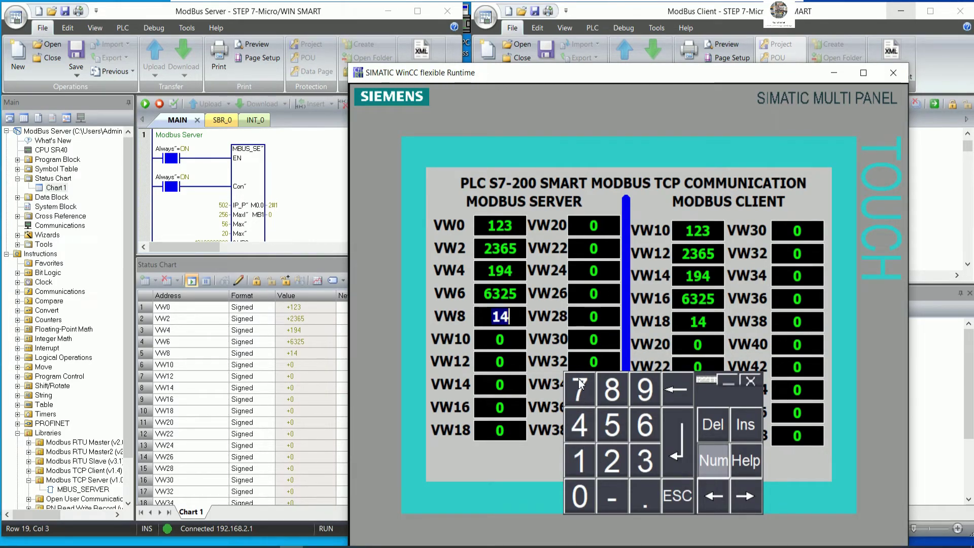
# Step: Set the server section's VW10 field to 5694 in the runtime
pyautogui.click(509, 333)
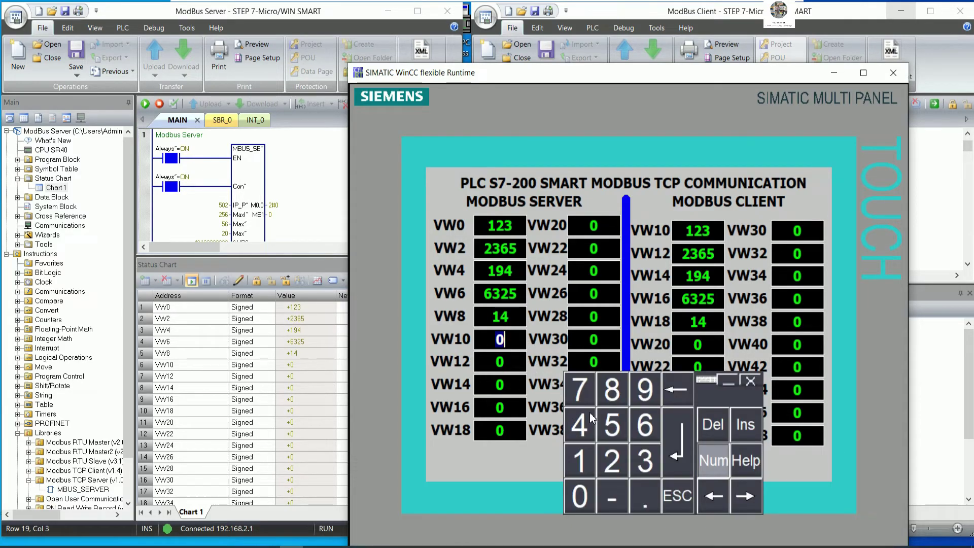
pyautogui.click(616, 430)
pyautogui.click(643, 430)
pyautogui.click(645, 404)
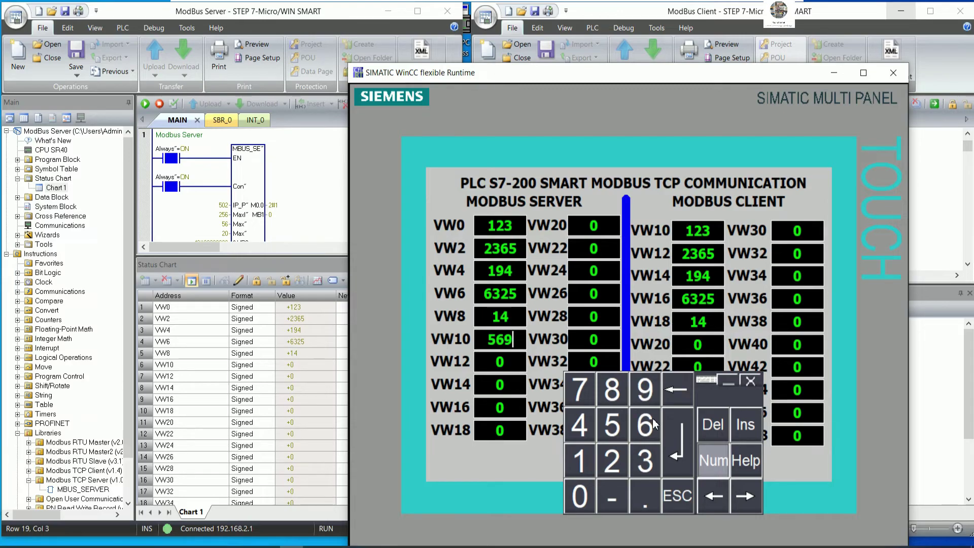
pyautogui.click(580, 426)
pyautogui.click(675, 445)
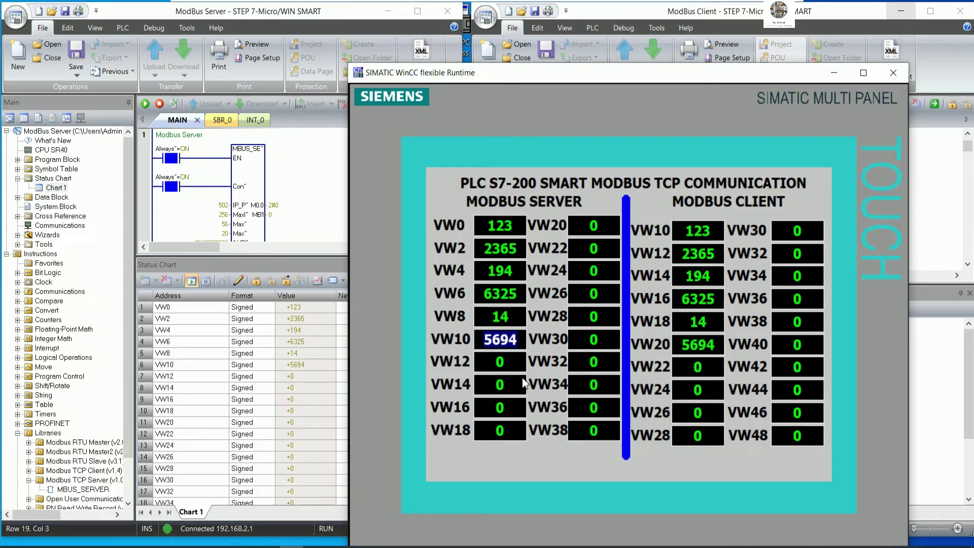
# Step: Set the server section's VW32 field to 555 in the runtime
pyautogui.click(598, 365)
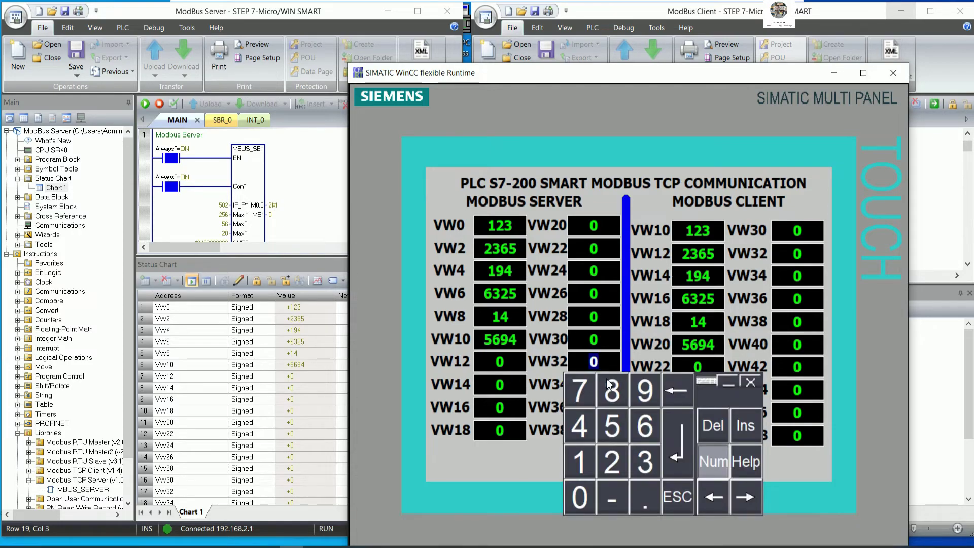
pyautogui.click(617, 432)
pyautogui.click(618, 432)
pyautogui.click(618, 432)
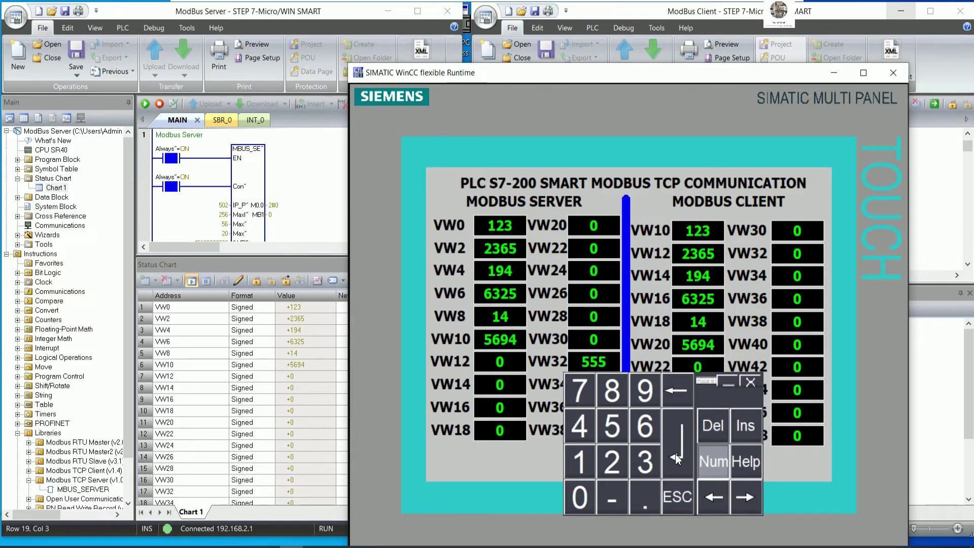
pyautogui.click(674, 454)
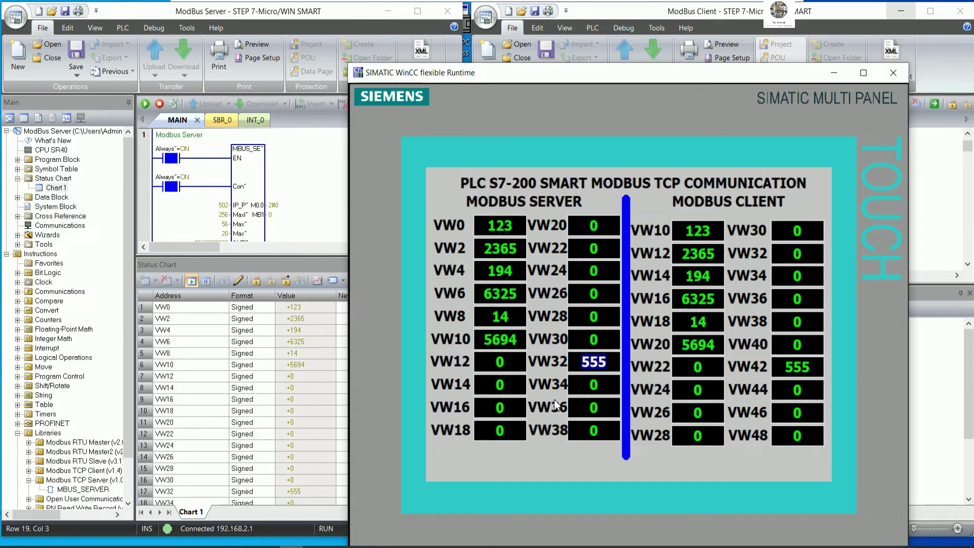